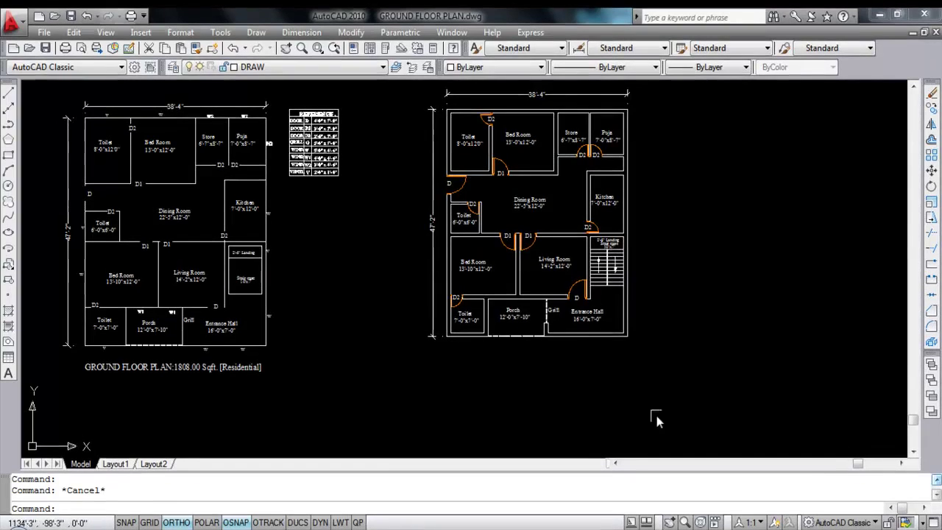
- Examine the reference table of door, grill, window and ventilator sizes, and the window labels around the original floor plan
{"action": "scroll", "coordinate": [589, 318], "scroll_direction": "up", "scroll_amount": 3}
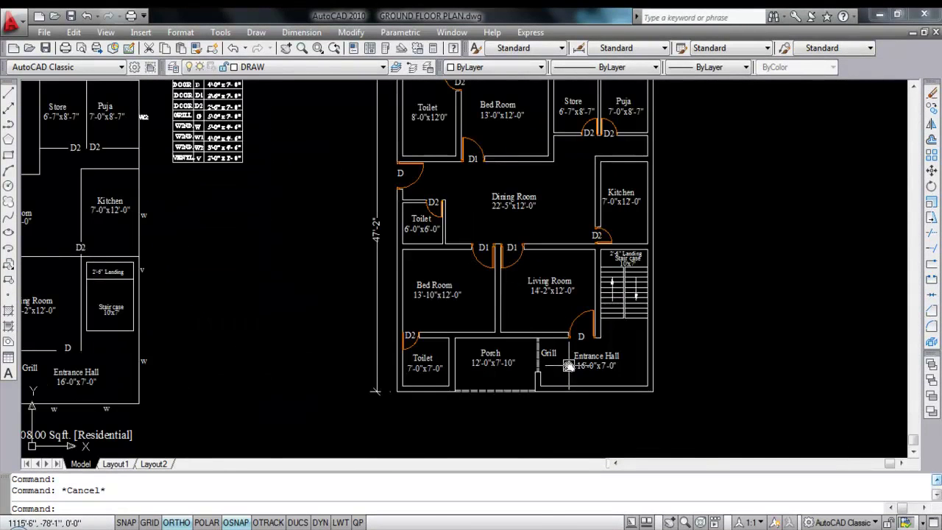
{"action": "scroll", "coordinate": [566, 356], "scroll_direction": "down", "scroll_amount": 2}
{"action": "scroll", "coordinate": [543, 275], "scroll_direction": "up", "scroll_amount": 1}
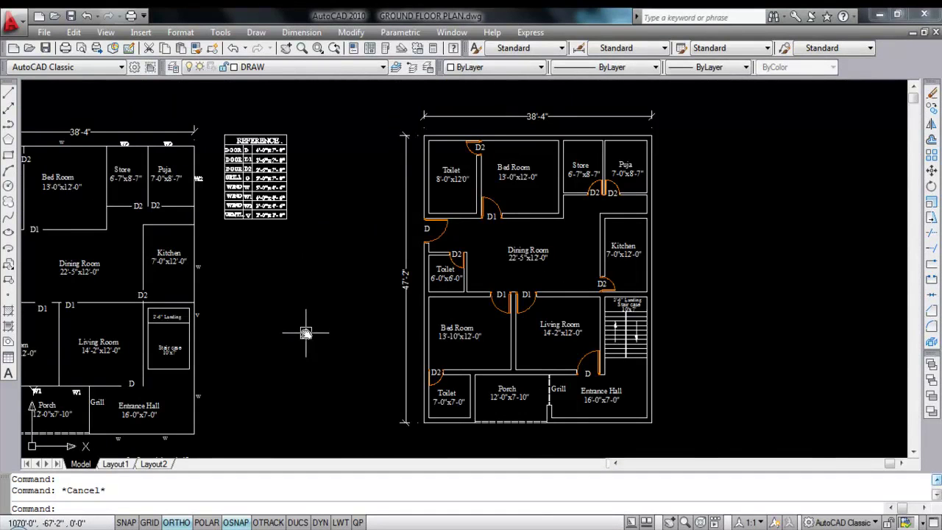
{"action": "scroll", "coordinate": [247, 203], "scroll_direction": "up", "scroll_amount": 6}
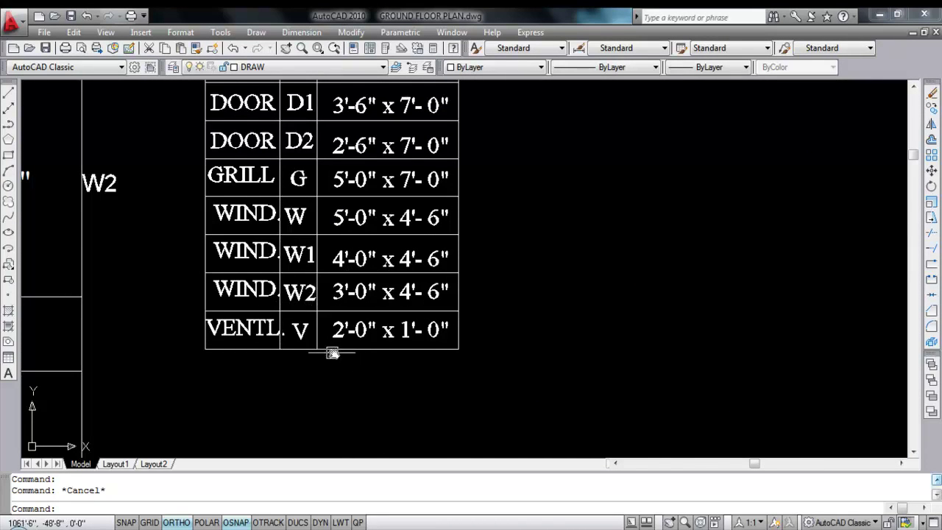
{"action": "scroll", "coordinate": [324, 188], "scroll_direction": "down", "scroll_amount": 8}
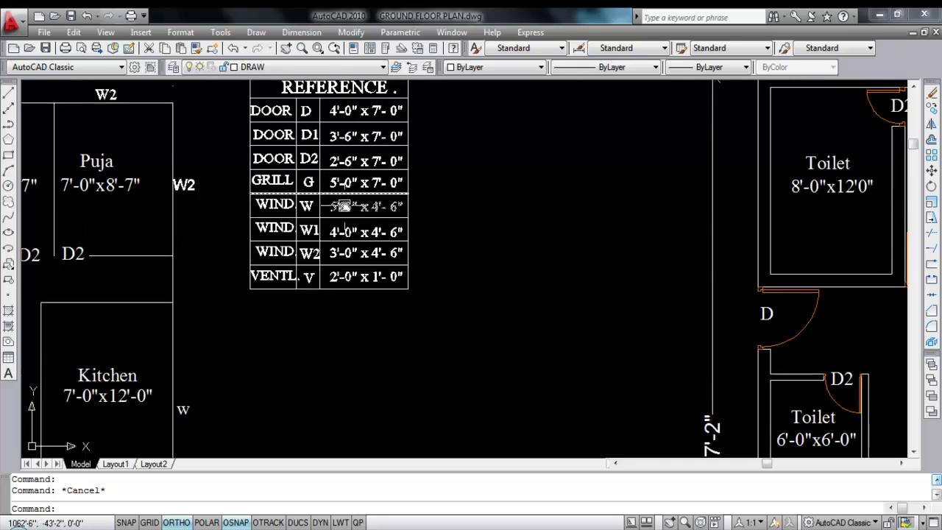
{"action": "scroll", "coordinate": [265, 383], "scroll_direction": "up", "scroll_amount": 5}
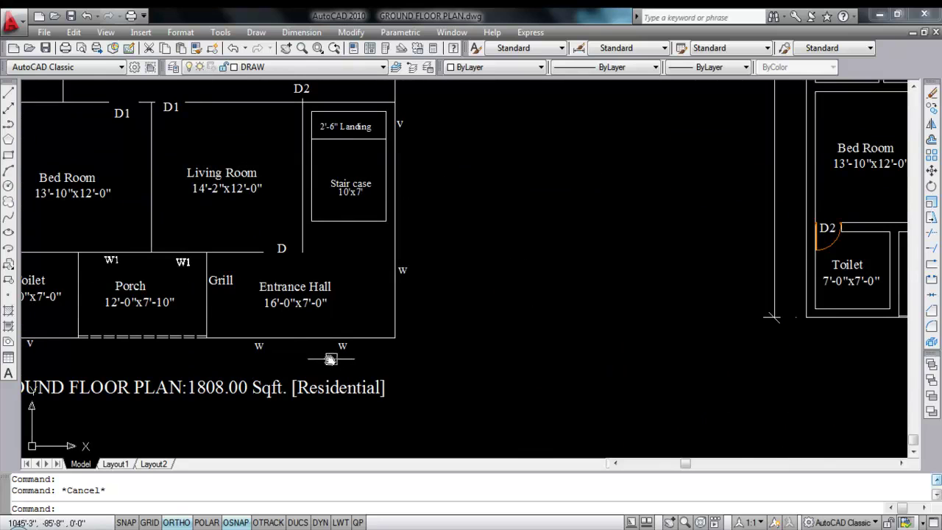
{"action": "scroll", "coordinate": [354, 331], "scroll_direction": "down", "scroll_amount": 5}
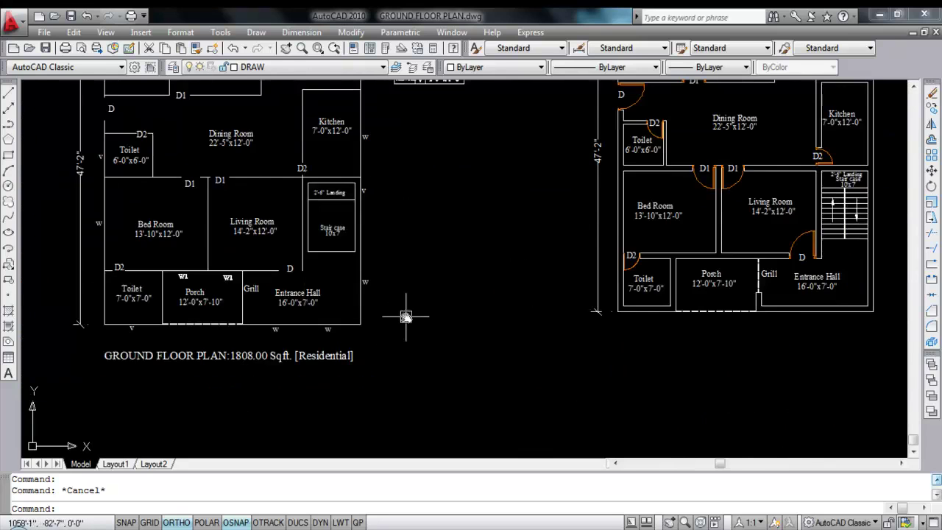
{"action": "scroll", "coordinate": [662, 316], "scroll_direction": "up", "scroll_amount": 6}
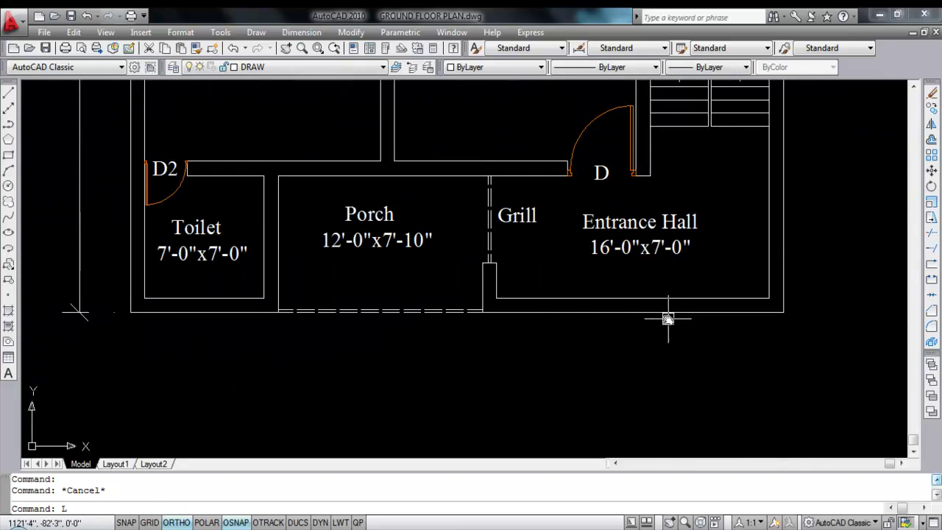
{"action": "type", "text": "l"}
{"action": "key", "text": "Return"}
{"action": "left_click", "coordinate": [492, 299]}
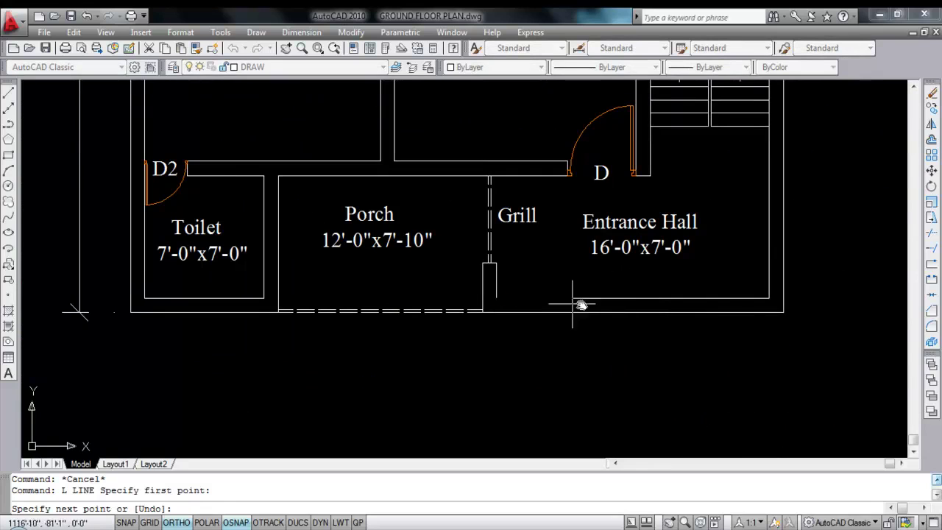
{"action": "key", "text": "Escape"}
- Draw a vertical line downward from the midpoint of the Entrance Hall's lower inner wall line, past the outer wall
{"action": "type", "text": "l"}
{"action": "key", "text": "Return"}
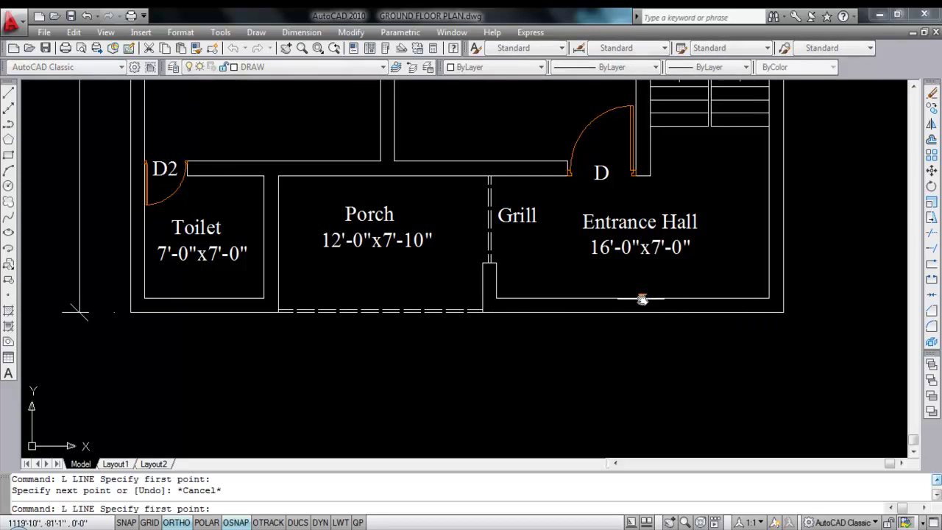
{"action": "left_click", "coordinate": [633, 299]}
{"action": "type", "text": "9"}
{"action": "key", "text": "Return"}
{"action": "key", "text": "Escape"}
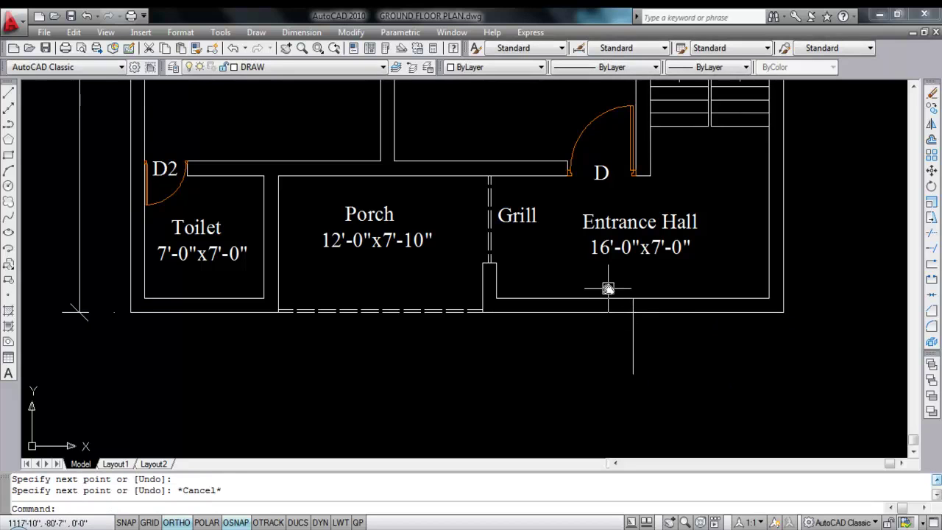
- Draw two helper lines over the Entrance Hall's lower inner wall line, one from each corner to the middle vertical line
{"action": "type", "text": "l"}
{"action": "key", "text": "Return"}
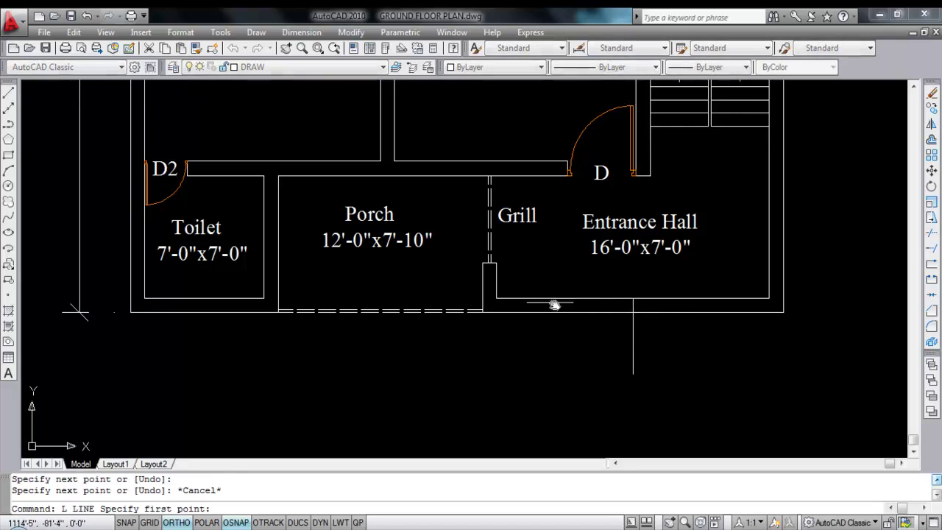
{"action": "left_click", "coordinate": [496, 298]}
{"action": "left_click", "coordinate": [631, 297]}
{"action": "key", "text": "Return"}
{"action": "key", "text": "Return"}
{"action": "left_click", "coordinate": [633, 298]}
{"action": "left_click", "coordinate": [770, 299]}
{"action": "key", "text": "Return"}
- Draw a vertical line downward past the outer wall from the midpoint of each of the two helper lines
{"action": "key", "text": "Return"}
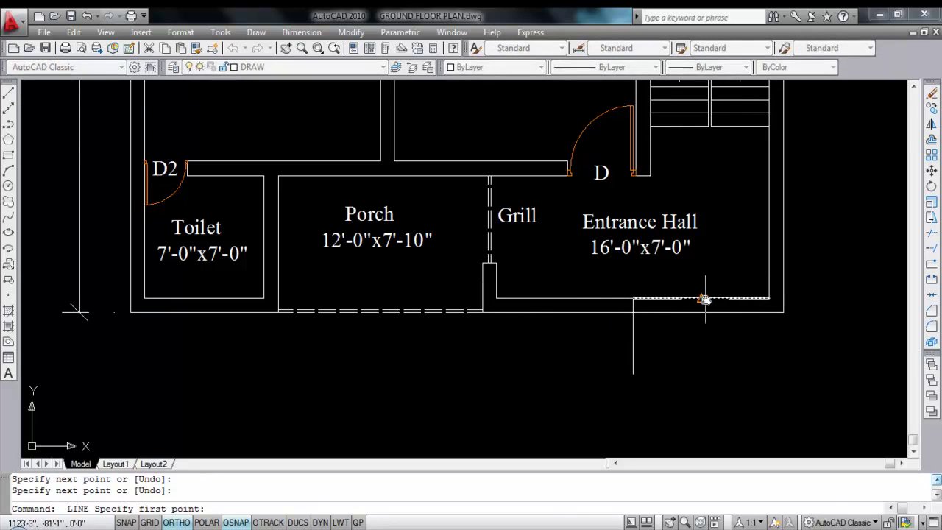
{"action": "left_click", "coordinate": [702, 298]}
{"action": "left_click", "coordinate": [705, 382]}
{"action": "key", "text": "Return"}
{"action": "key", "text": "Return"}
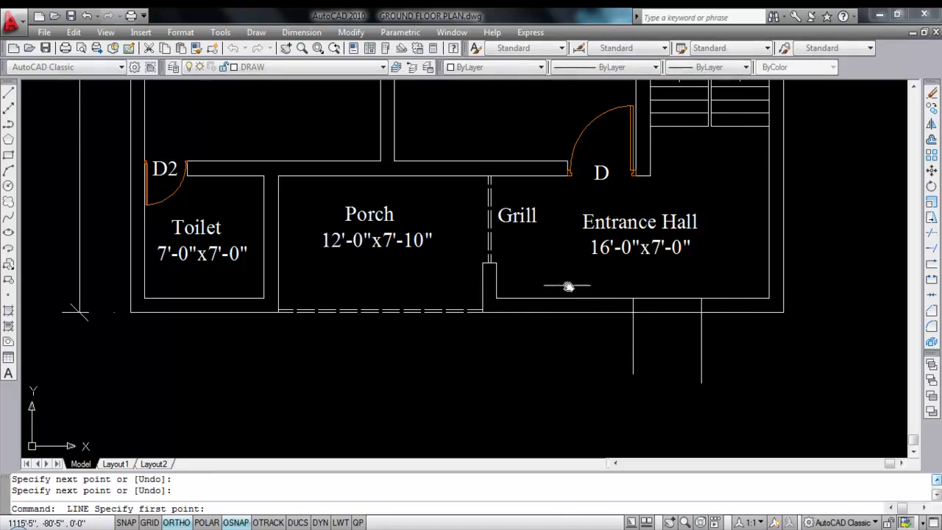
{"action": "left_click", "coordinate": [564, 298]}
{"action": "left_click", "coordinate": [580, 390]}
{"action": "key", "text": "Return"}
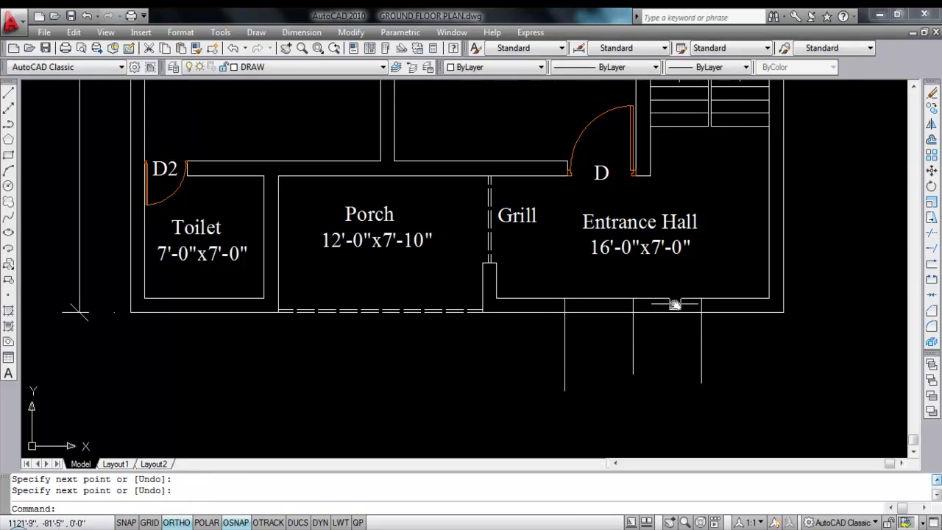
- Delete the two helper lines along the inner wall and the middle vertical line
{"action": "left_click", "coordinate": [675, 298]}
{"action": "left_click", "coordinate": [588, 299]}
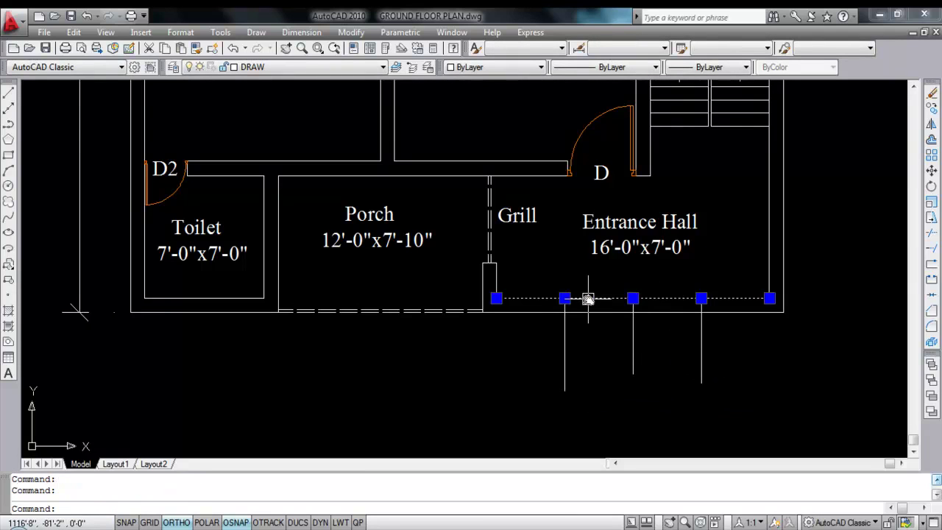
{"action": "key", "text": "Delete"}
{"action": "left_click_drag", "start_coordinate": [646, 352], "coordinate": [617, 334]}
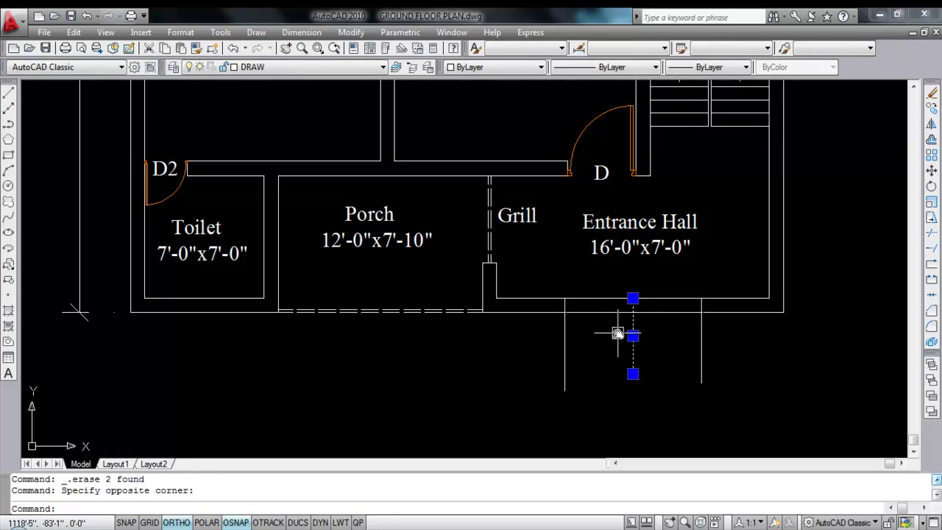
{"action": "key", "text": "Delete"}
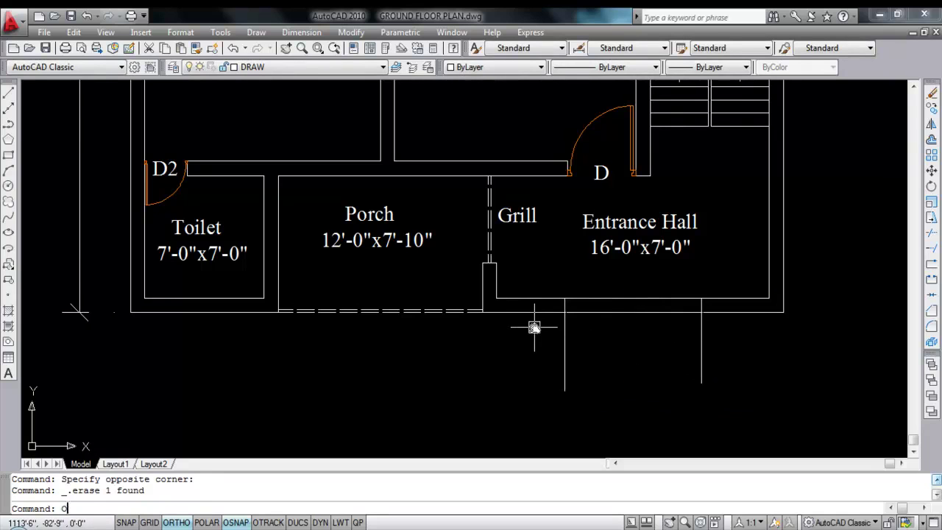
- Offset each of the two vertical centre lines 2'6" to both sides to mark the window openings
{"action": "type", "text": "O"}
{"action": "key", "text": "Return"}
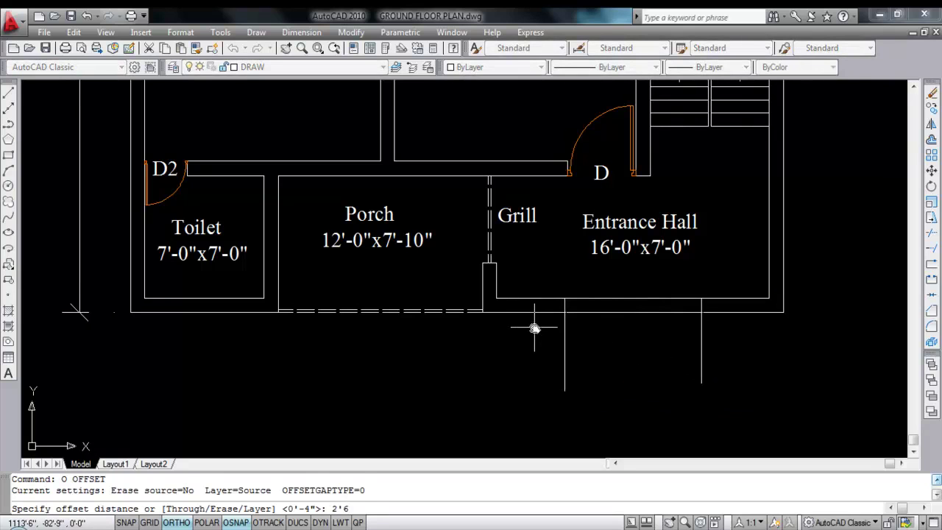
{"action": "type", "text": "2'6"}
{"action": "key", "text": "Return"}
{"action": "left_click", "coordinate": [562, 336]}
{"action": "left_click", "coordinate": [527, 338]}
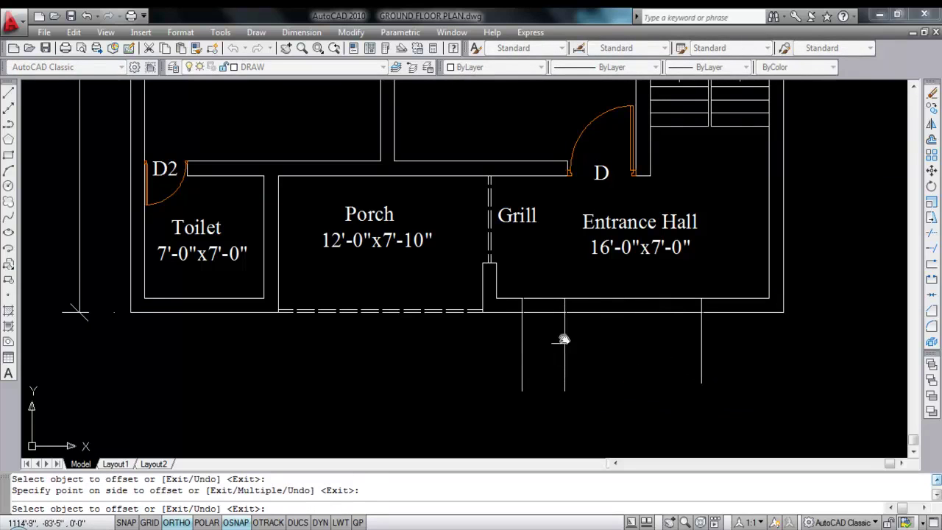
{"action": "left_click", "coordinate": [564, 338]}
{"action": "left_click", "coordinate": [620, 343]}
{"action": "left_click", "coordinate": [702, 337]}
{"action": "left_click", "coordinate": [652, 349]}
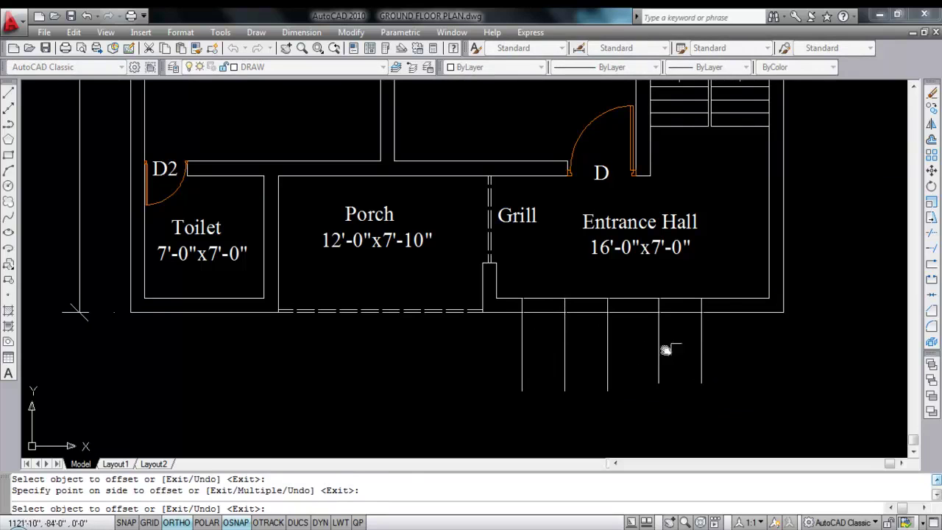
{"action": "key", "text": "Escape"}
- Delete the two original vertical centre lines between the offset window sides
{"action": "left_click", "coordinate": [701, 346]}
{"action": "left_click", "coordinate": [564, 362]}
{"action": "key", "text": "Delete"}
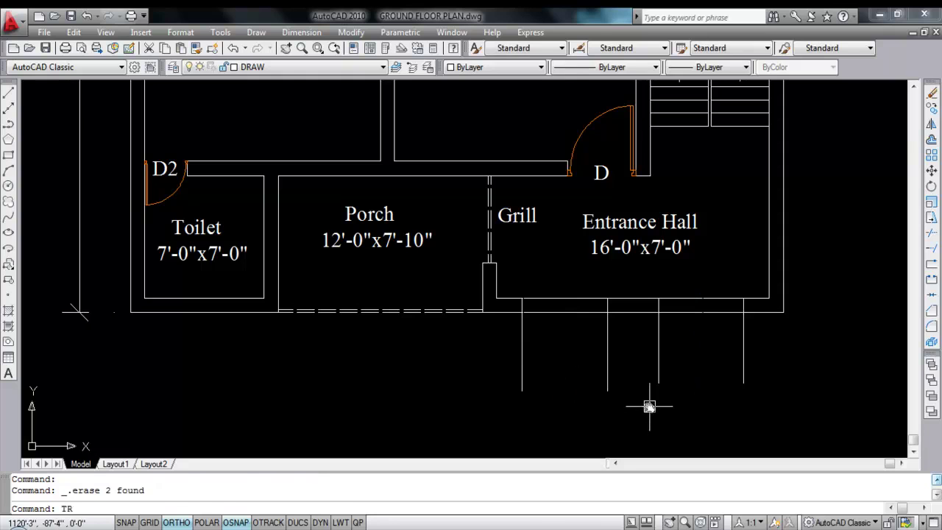
- Trim the four window side lines where they extend below the Entrance Hall's outer wall
{"action": "key", "text": "Return"}
{"action": "key", "text": "Return"}
{"action": "left_click", "coordinate": [745, 395]}
{"action": "left_click", "coordinate": [537, 370]}
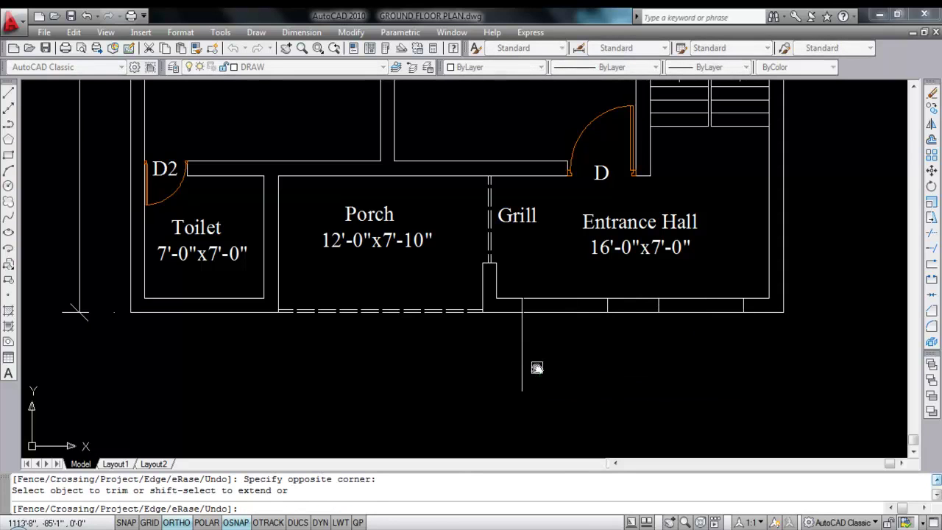
{"action": "key", "text": "Escape"}
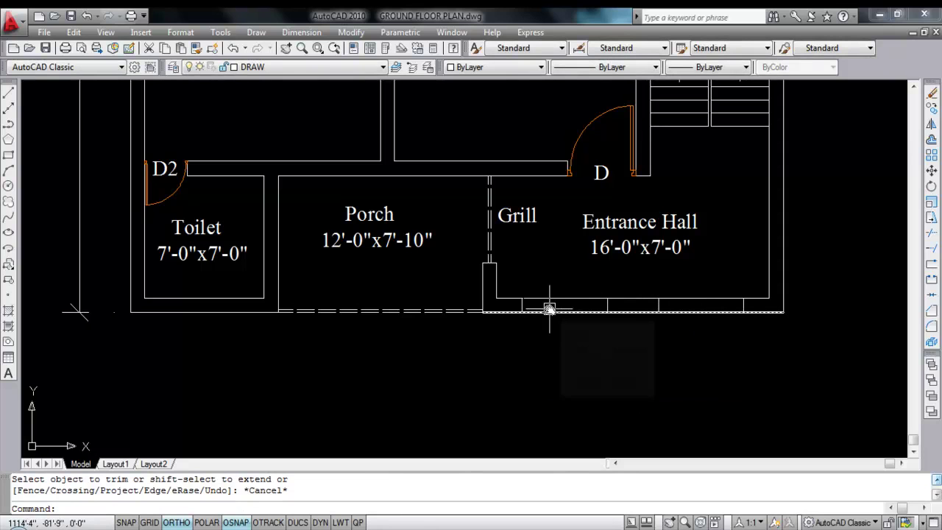
- Draw a horizontal line through the middle of the wall thickness, from the first window's outer side line to the second window's
{"action": "type", "text": "l"}
{"action": "key", "text": "Return"}
{"action": "scroll", "coordinate": [552, 312], "scroll_direction": "up", "scroll_amount": 3}
{"action": "left_click", "coordinate": [511, 312]}
{"action": "scroll", "coordinate": [457, 314], "scroll_direction": "down", "scroll_amount": 2}
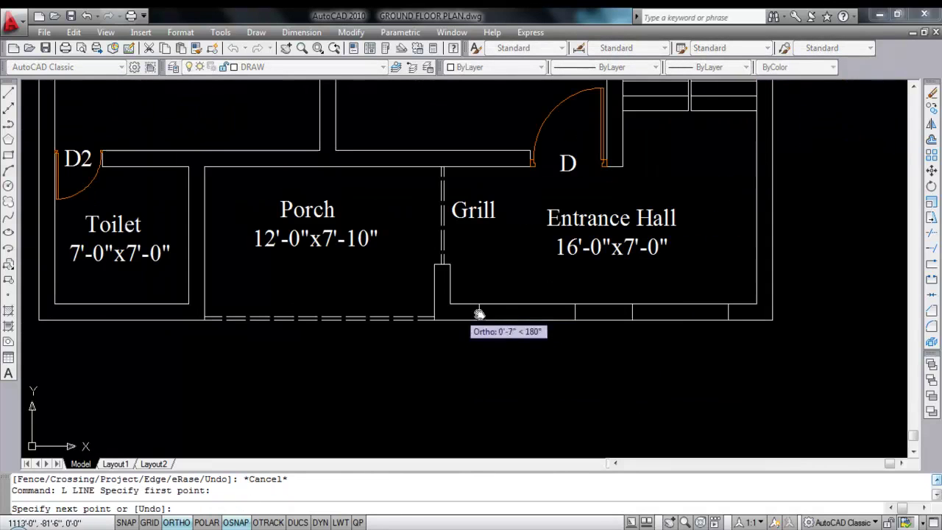
{"action": "left_click", "coordinate": [729, 313]}
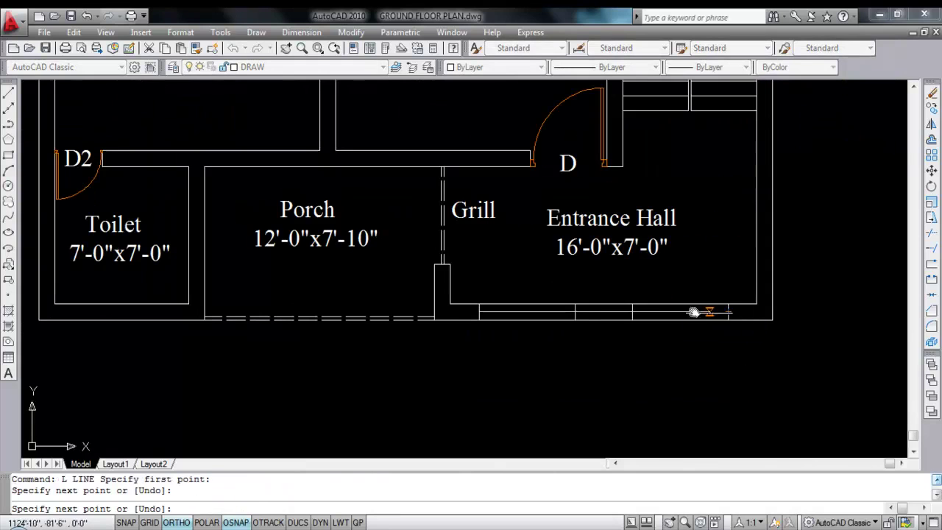
{"action": "key", "text": "Escape"}
- Trim the mid-wall line where it crosses the solid wall between the two window openings
{"action": "scroll", "coordinate": [606, 312], "scroll_direction": "up", "scroll_amount": 4}
{"action": "type", "text": "tr"}
{"action": "key", "text": "Return"}
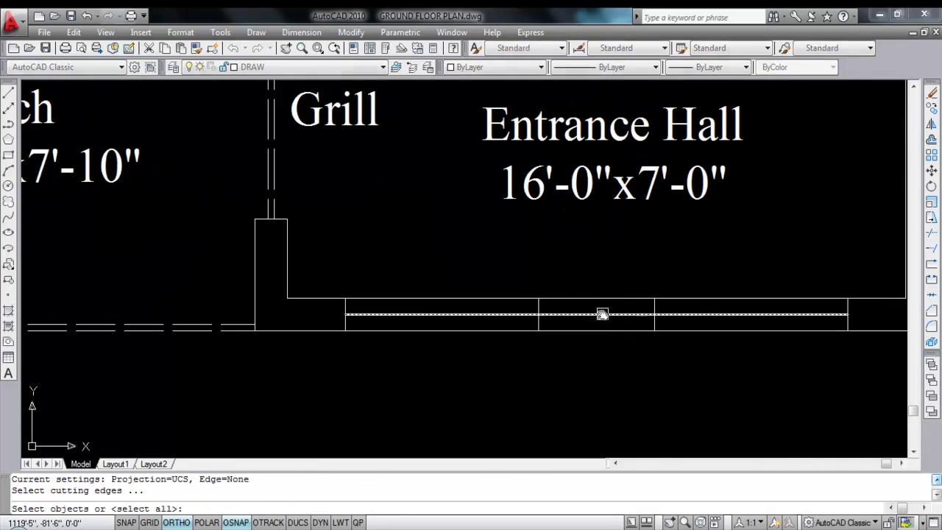
{"action": "key", "text": "Return"}
{"action": "left_click", "coordinate": [602, 314]}
{"action": "key", "text": "Escape"}
{"action": "scroll", "coordinate": [652, 309], "scroll_direction": "down", "scroll_amount": 2}
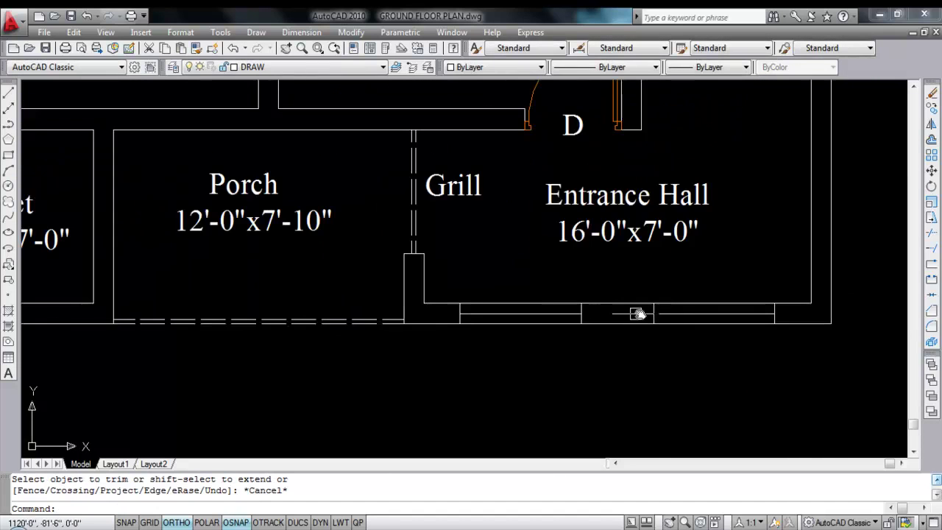
- Offset the mid-wall line of the window nearest the grill 2" upward and downward
{"action": "scroll", "coordinate": [458, 316], "scroll_direction": "up", "scroll_amount": 3}
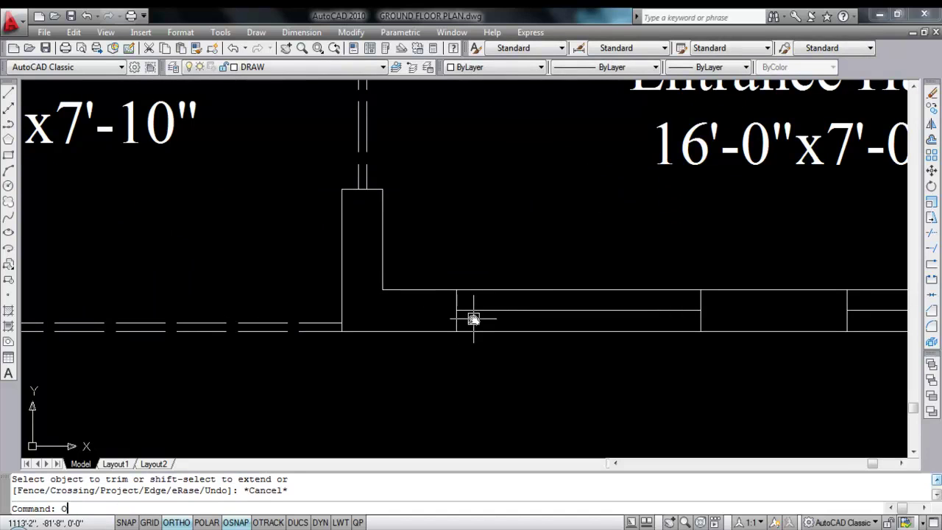
{"action": "type", "text": "o"}
{"action": "key", "text": "Return"}
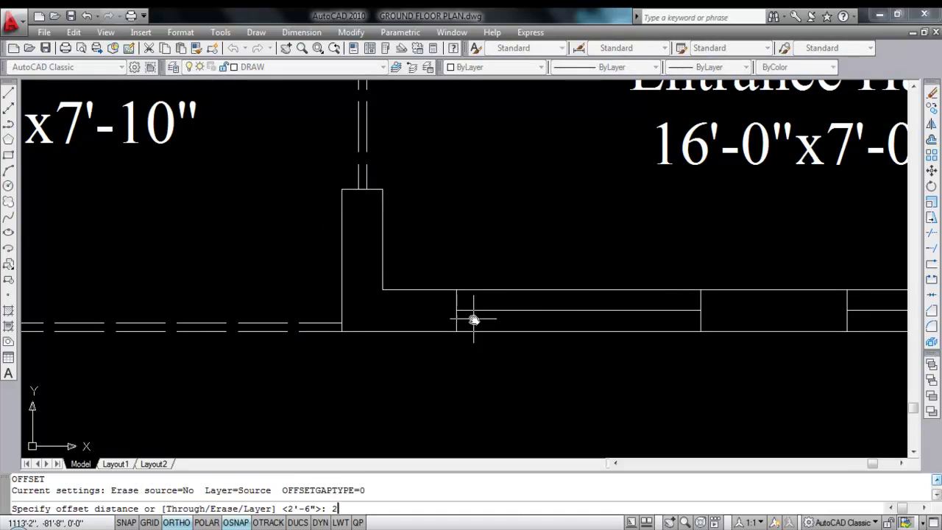
{"action": "type", "text": "2"}
{"action": "key", "text": "Return"}
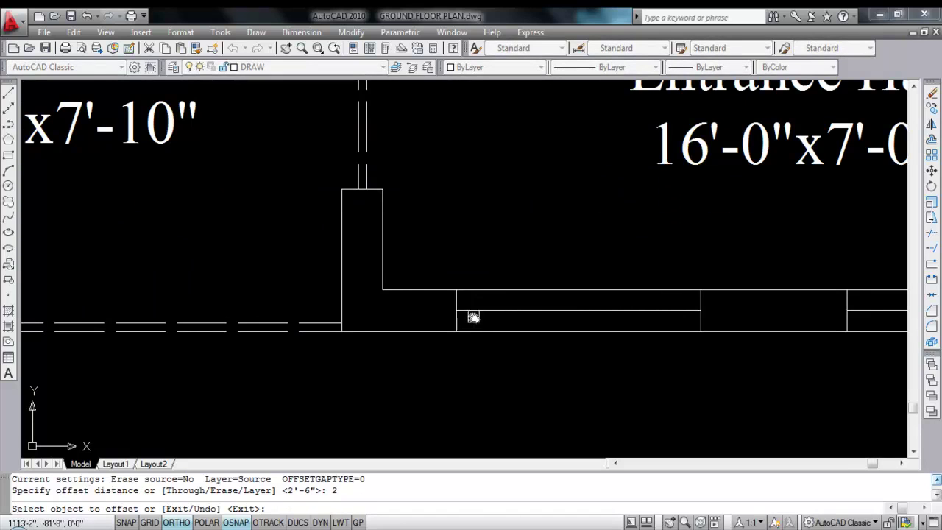
{"action": "scroll", "coordinate": [479, 317], "scroll_direction": "down", "scroll_amount": 2}
{"action": "left_click", "coordinate": [490, 316]}
{"action": "left_click", "coordinate": [498, 267]}
{"action": "scroll", "coordinate": [490, 307], "scroll_direction": "up", "scroll_amount": 2}
{"action": "left_click", "coordinate": [491, 302]}
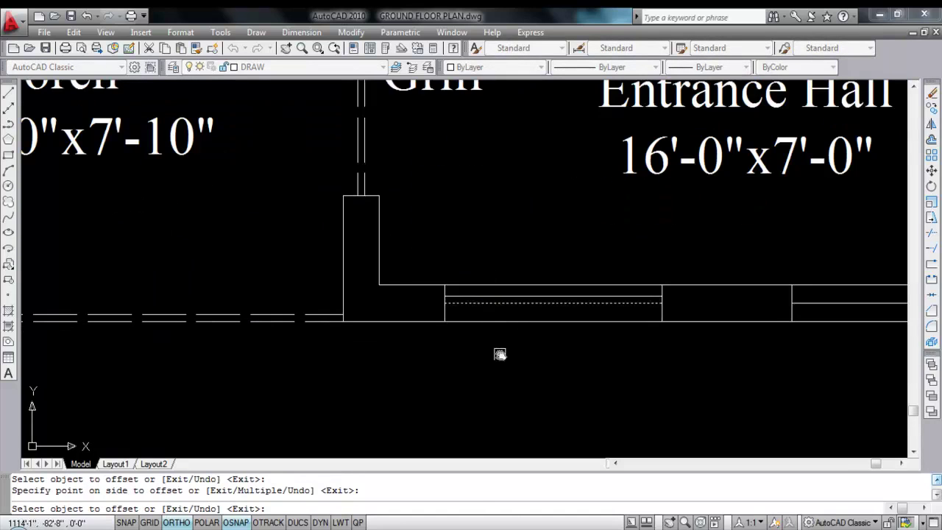
{"action": "left_click", "coordinate": [496, 333]}
- Offset the mid-wall line of the second Entrance Hall window upward and downward by the same 2"
{"action": "scroll", "coordinate": [425, 306], "scroll_direction": "down", "scroll_amount": 2}
{"action": "scroll", "coordinate": [696, 306], "scroll_direction": "up", "scroll_amount": 2}
{"action": "left_click", "coordinate": [695, 310]}
{"action": "left_click", "coordinate": [684, 304]}
{"action": "left_click", "coordinate": [685, 309]}
{"action": "left_click", "coordinate": [690, 327]}
{"action": "scroll", "coordinate": [609, 303], "scroll_direction": "down", "scroll_amount": 2}
{"action": "key", "text": "Escape"}
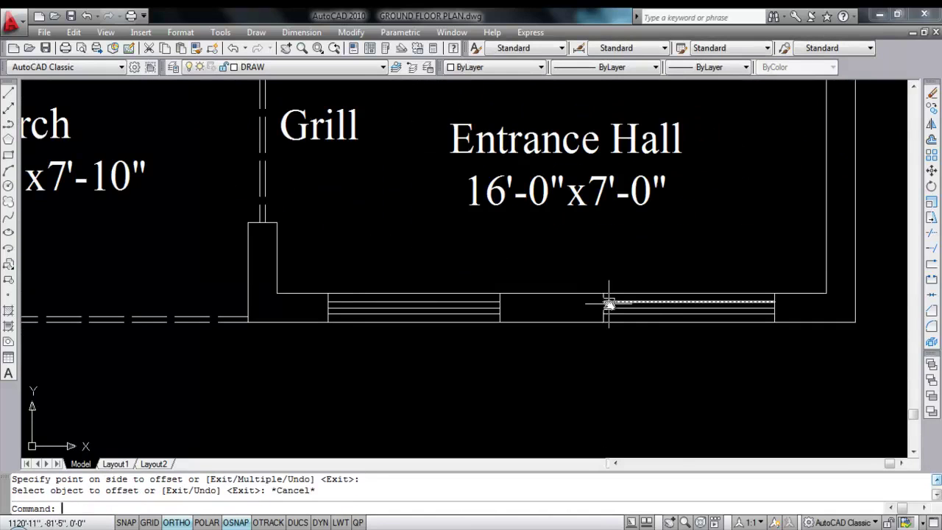
- Delete the original mid-wall line in both Entrance Hall windows
{"action": "scroll", "coordinate": [655, 307], "scroll_direction": "up", "scroll_amount": 2}
{"action": "left_click", "coordinate": [654, 309]}
{"action": "left_click", "coordinate": [361, 309]}
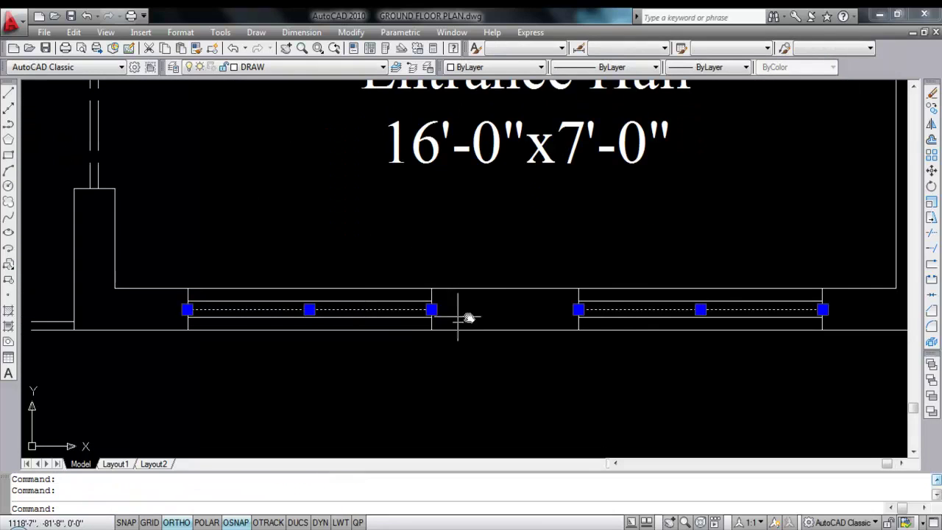
{"action": "key", "text": "Delete"}
{"action": "scroll", "coordinate": [490, 312], "scroll_direction": "down", "scroll_amount": 3}
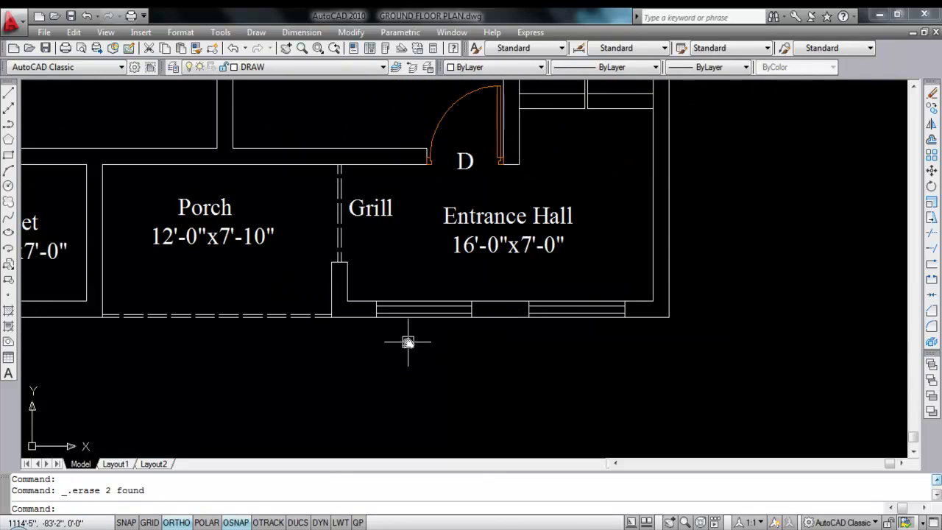
- Offset the grill-side end line of the Entrance Hall window nearest the grill 4" into the opening
{"action": "scroll", "coordinate": [368, 317], "scroll_direction": "up", "scroll_amount": 2}
{"action": "type", "text": "O"}
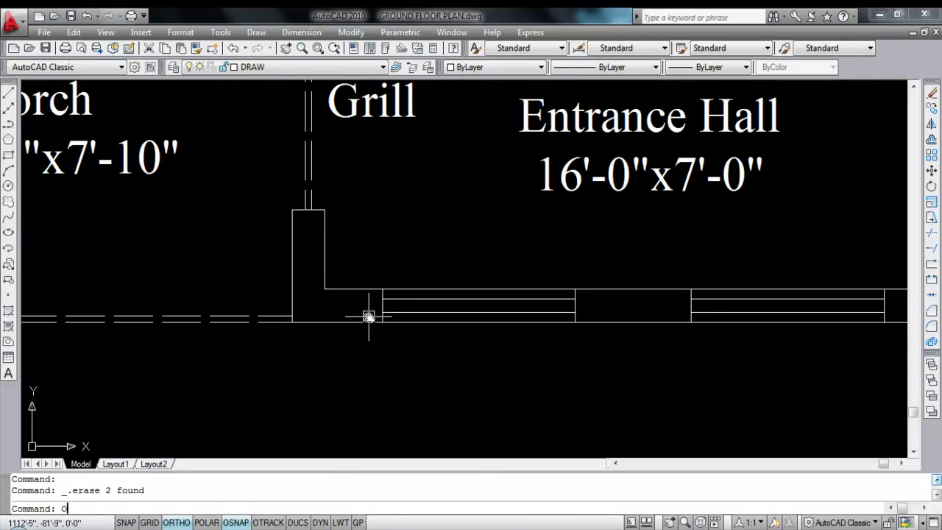
{"action": "key", "text": "Return"}
{"action": "type", "text": "4"}
{"action": "key", "text": "Return"}
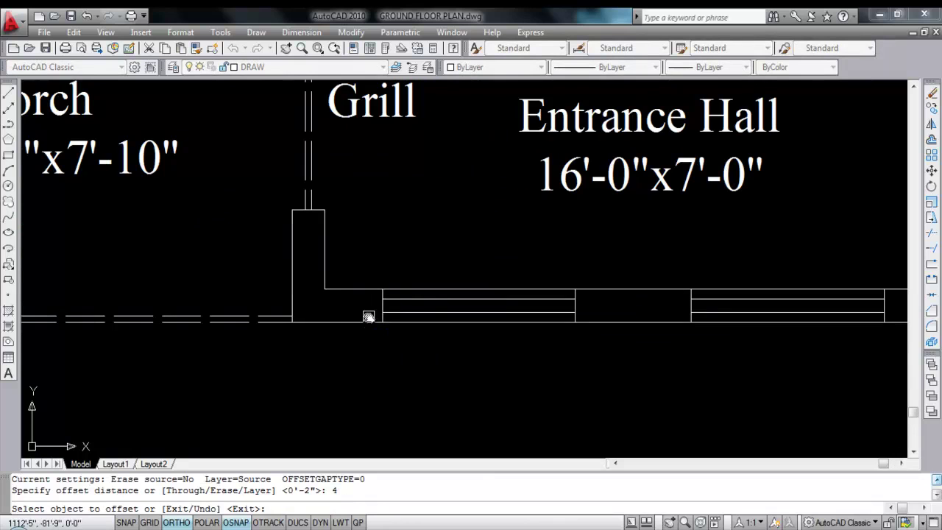
{"action": "scroll", "coordinate": [369, 309], "scroll_direction": "up", "scroll_amount": 2}
{"action": "left_click", "coordinate": [386, 305]}
{"action": "left_click", "coordinate": [444, 322]}
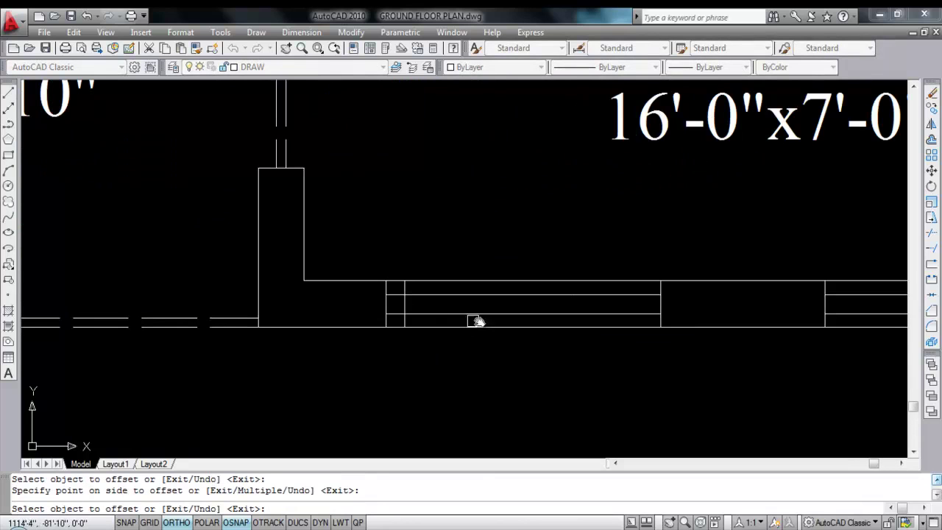
- Offset the remaining end lines of both Entrance Hall windows into their openings by the same 4"
{"action": "scroll", "coordinate": [685, 320], "scroll_direction": "down", "scroll_amount": 4}
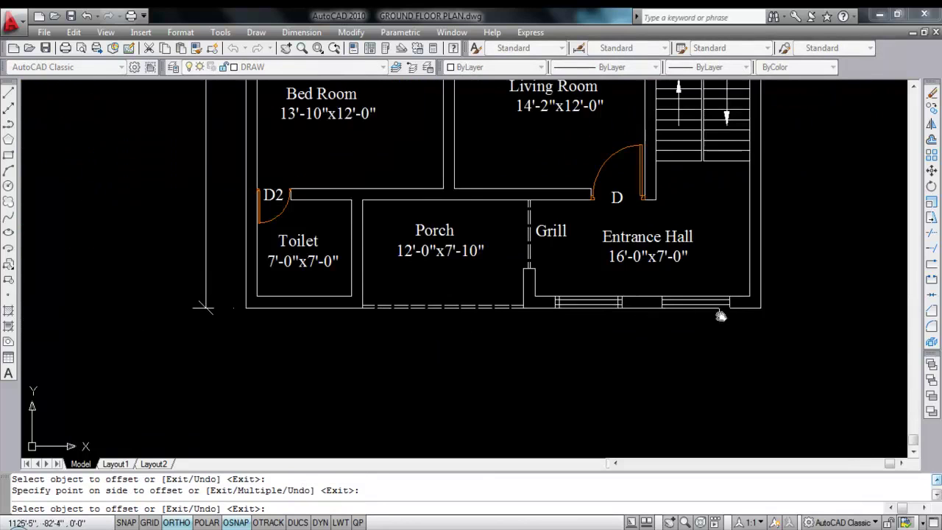
{"action": "scroll", "coordinate": [686, 301], "scroll_direction": "up", "scroll_amount": 4}
{"action": "left_click", "coordinate": [535, 322]}
{"action": "left_click", "coordinate": [618, 322]}
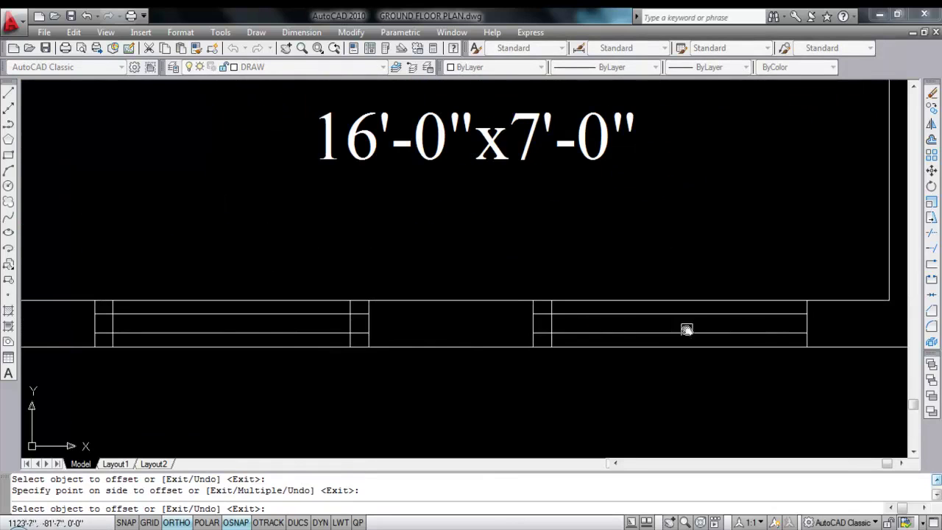
{"action": "scroll", "coordinate": [645, 286], "scroll_direction": "down", "scroll_amount": 4}
{"action": "key", "text": "Escape"}
- Trim the 4" offset lines of the window nearest the grill so they remain only between the two mid-wall lines
{"action": "type", "text": "TR"}
{"action": "key", "text": "Return"}
{"action": "key", "text": "Return"}
{"action": "scroll", "coordinate": [422, 290], "scroll_direction": "up", "scroll_amount": 6}
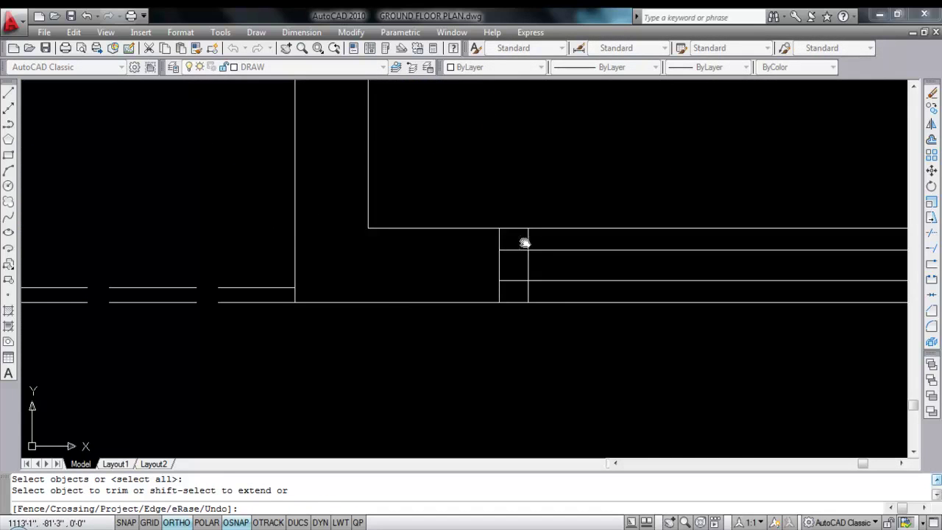
{"action": "scroll", "coordinate": [706, 283], "scroll_direction": "down", "scroll_amount": 2}
{"action": "scroll", "coordinate": [650, 254], "scroll_direction": "up", "scroll_amount": 3}
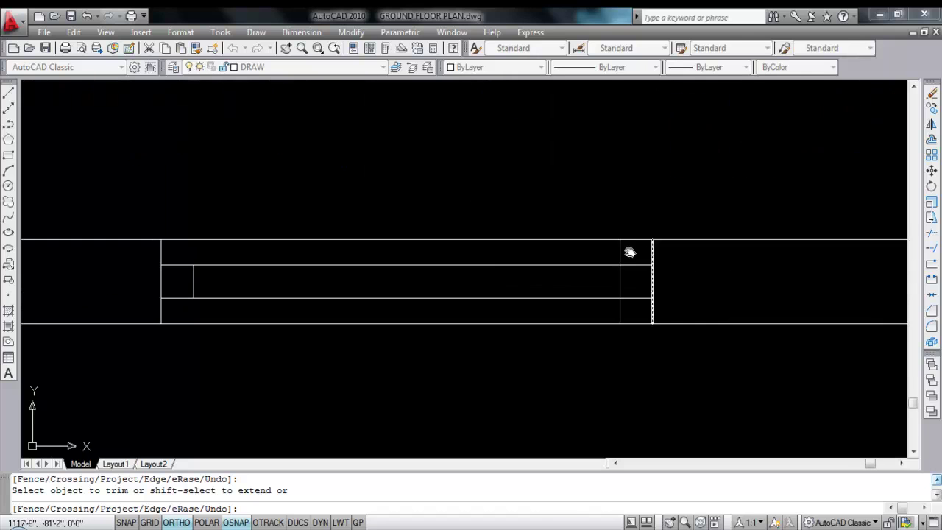
- Trim the 4" offset lines of the second Entrance Hall window to the space between its two mid-wall lines
{"action": "scroll", "coordinate": [627, 314], "scroll_direction": "down", "scroll_amount": 3}
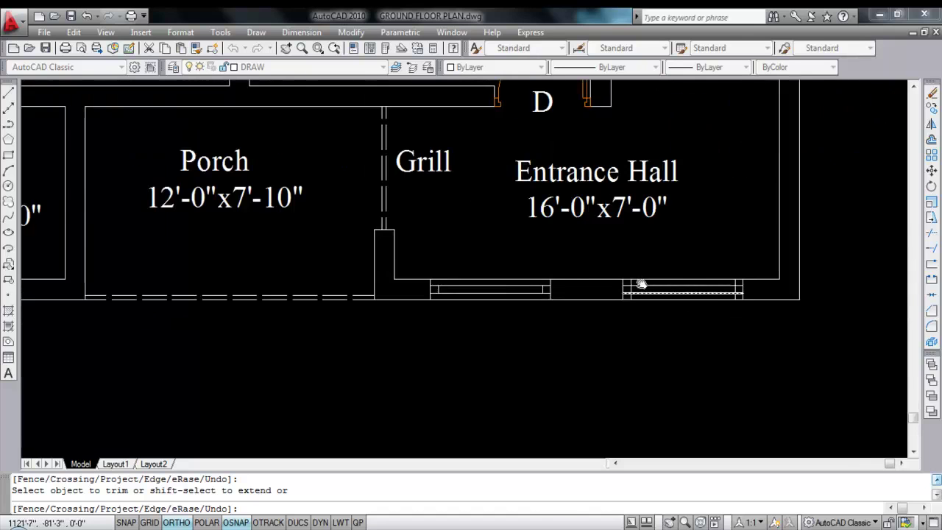
{"action": "scroll", "coordinate": [592, 280], "scroll_direction": "up", "scroll_amount": 3}
{"action": "scroll", "coordinate": [598, 328], "scroll_direction": "down", "scroll_amount": 3}
{"action": "scroll", "coordinate": [675, 324], "scroll_direction": "up", "scroll_amount": 3}
{"action": "scroll", "coordinate": [675, 324], "scroll_direction": "down", "scroll_amount": 3}
{"action": "scroll", "coordinate": [694, 290], "scroll_direction": "up", "scroll_amount": 3}
{"action": "scroll", "coordinate": [689, 333], "scroll_direction": "down", "scroll_amount": 3}
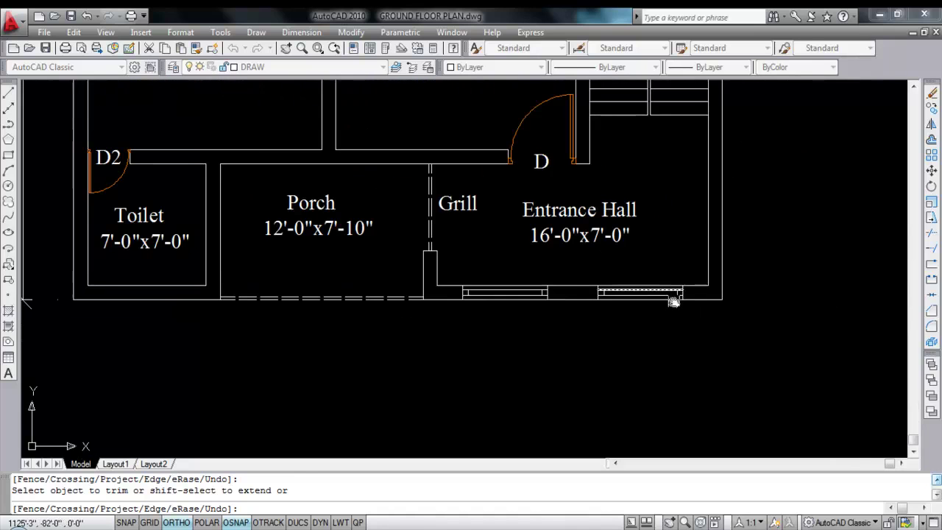
{"action": "key", "text": "Escape"}
- Make WINDOW the current layer
{"action": "scroll", "coordinate": [461, 294], "scroll_direction": "up", "scroll_amount": 4}
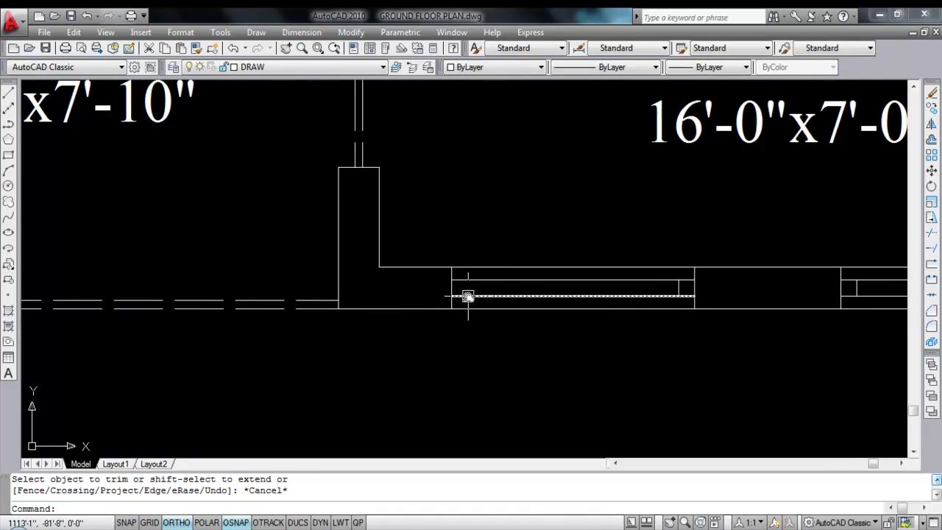
{"action": "left_click", "coordinate": [379, 67]}
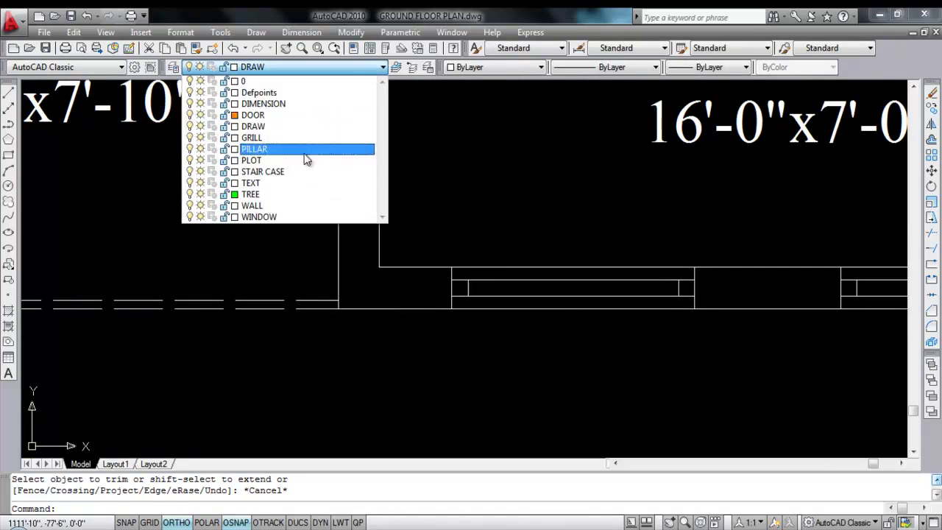
{"action": "left_click", "coordinate": [271, 216]}
{"action": "key", "text": "Escape"}
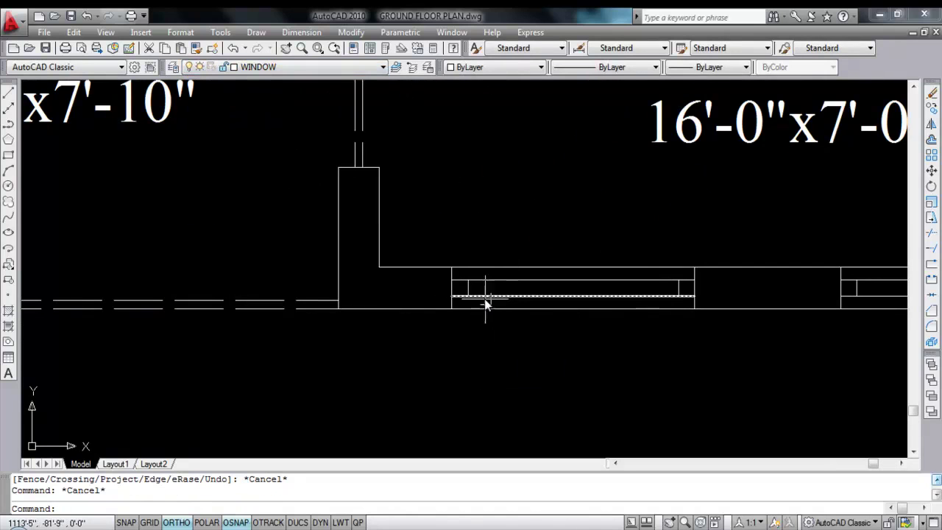
- Fill the two end squares of the window nearest the grill with a predefined SOLID hatch
{"action": "type", "text": "H"}
{"action": "key", "text": "Return"}
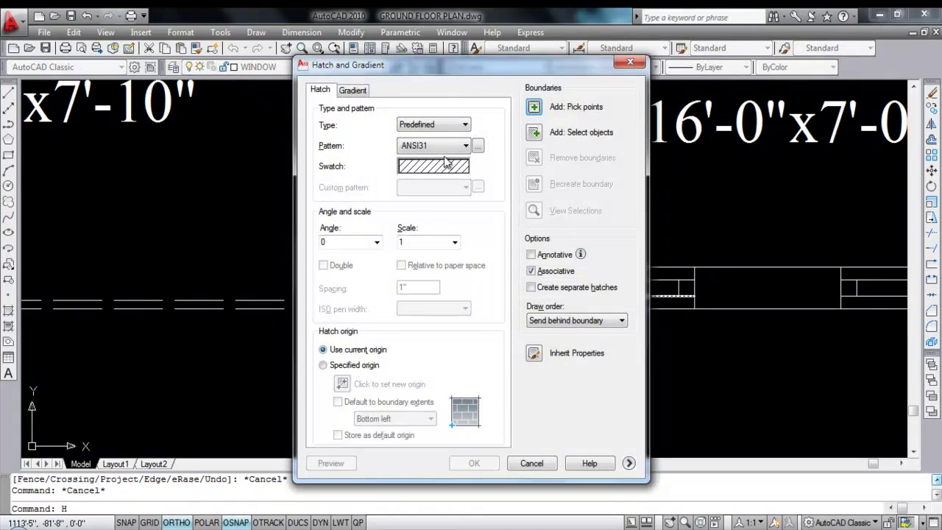
{"action": "left_click", "coordinate": [445, 162]}
{"action": "left_click", "coordinate": [430, 147]}
{"action": "left_click", "coordinate": [387, 176]}
{"action": "left_click", "coordinate": [447, 409]}
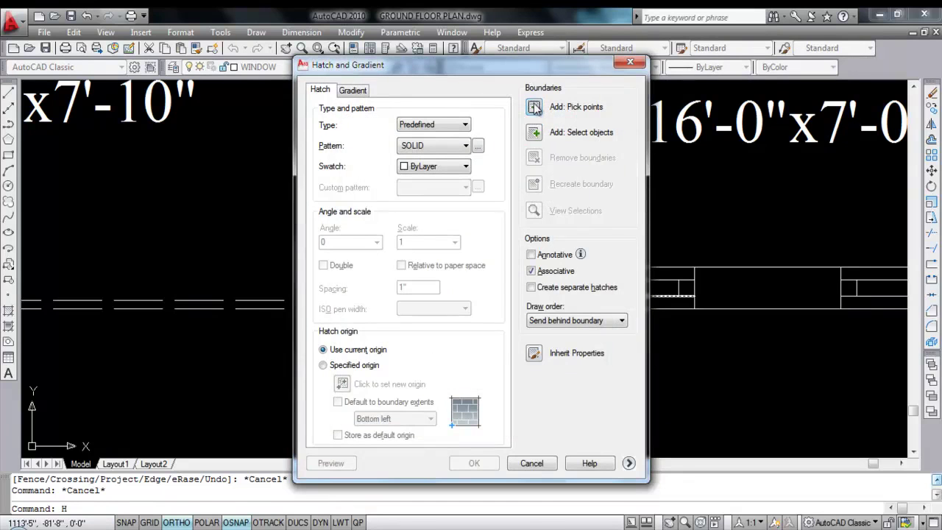
{"action": "left_click", "coordinate": [534, 106]}
{"action": "left_click", "coordinate": [458, 287]}
{"action": "scroll", "coordinate": [644, 295], "scroll_direction": "up", "scroll_amount": 3}
{"action": "left_click", "coordinate": [620, 290]}
{"action": "key", "text": "Return"}
{"action": "key", "text": "Return"}
- Fill the two end squares of the second Entrance Hall window with the same SOLID hatch
{"action": "key", "text": "Return"}
{"action": "left_click", "coordinate": [540, 115]}
{"action": "mouse_move", "coordinate": [728, 273]}
{"action": "middle_mouse_down"}
{"action": "mouse_move", "coordinate": [545, 257]}
{"action": "mouse_move", "coordinate": [628, 269]}
{"action": "mouse_move", "coordinate": [406, 257]}
{"action": "middle_mouse_up"}
{"action": "left_click", "coordinate": [383, 255]}
{"action": "left_click", "coordinate": [751, 255]}
{"action": "key", "text": "Return"}
{"action": "key", "text": "Return"}
{"action": "scroll", "coordinate": [738, 247], "scroll_direction": "down", "scroll_amount": 4}
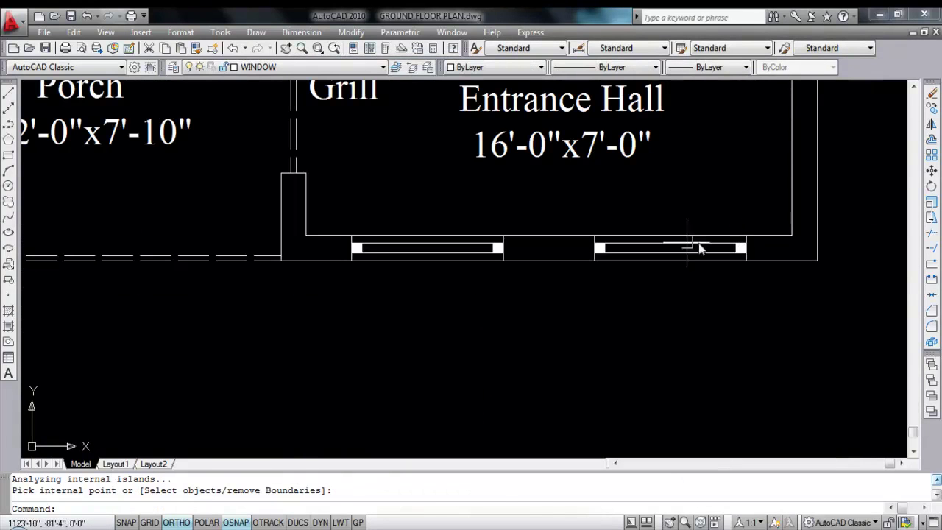
- Assign the linework and hatches of both Entrance Hall windows to the WINDOW layer
{"action": "left_click", "coordinate": [766, 316]}
{"action": "left_click", "coordinate": [302, 68]}
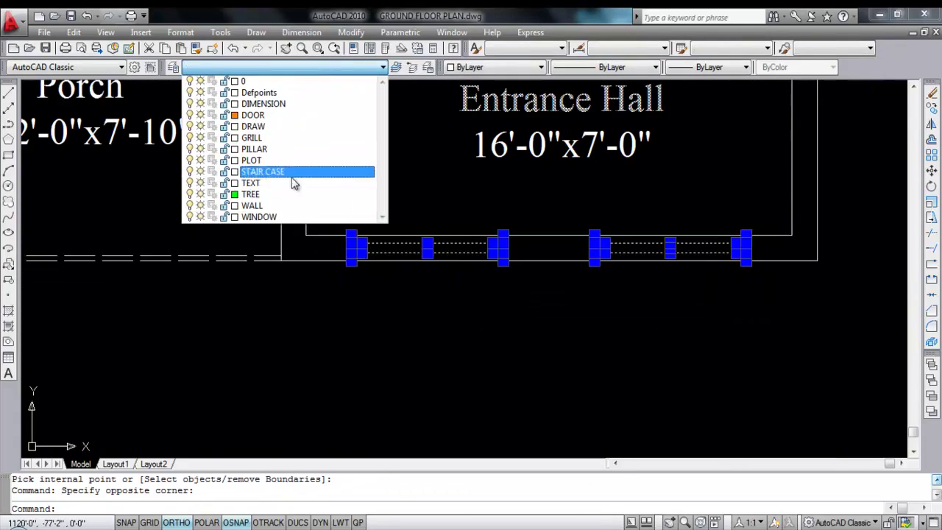
{"action": "left_click", "coordinate": [295, 217]}
{"action": "key", "text": "Escape"}
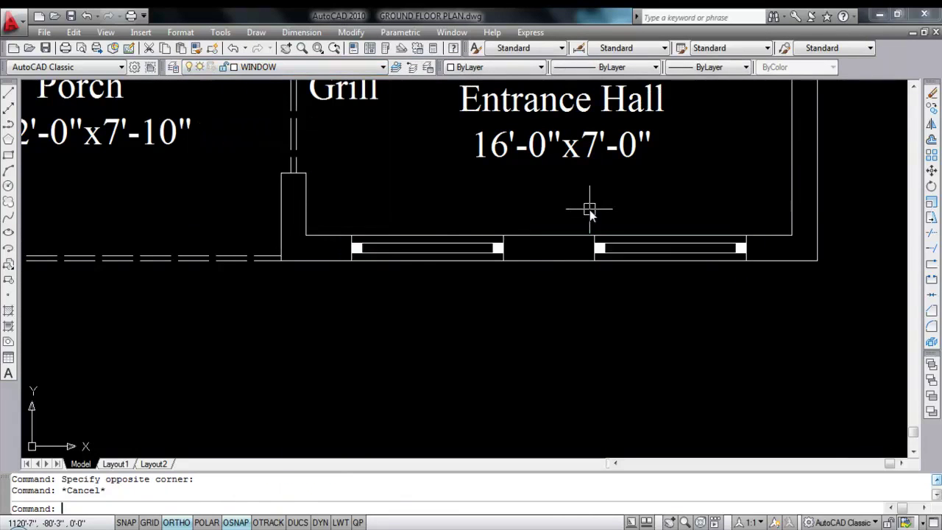
- Copy the existing "W" label and paste it below the window nearest the grill
{"action": "scroll", "coordinate": [559, 271], "scroll_direction": "down", "scroll_amount": 2}
{"action": "scroll", "coordinate": [605, 277], "scroll_direction": "down", "scroll_amount": 1}
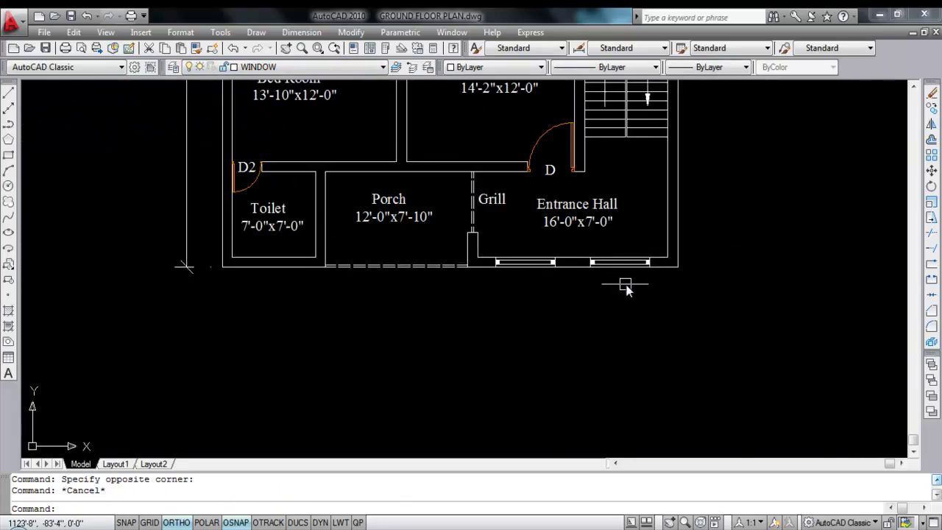
{"action": "scroll", "coordinate": [611, 286], "scroll_direction": "down", "scroll_amount": 3}
{"action": "scroll", "coordinate": [254, 277], "scroll_direction": "up", "scroll_amount": 5}
{"action": "left_click", "coordinate": [211, 293]}
{"action": "key", "text": "ctrl+c"}
{"action": "key", "text": "ctrl+v"}
{"action": "scroll", "coordinate": [349, 320], "scroll_direction": "down", "scroll_amount": 5}
{"action": "scroll", "coordinate": [450, 287], "scroll_direction": "up", "scroll_amount": 4}
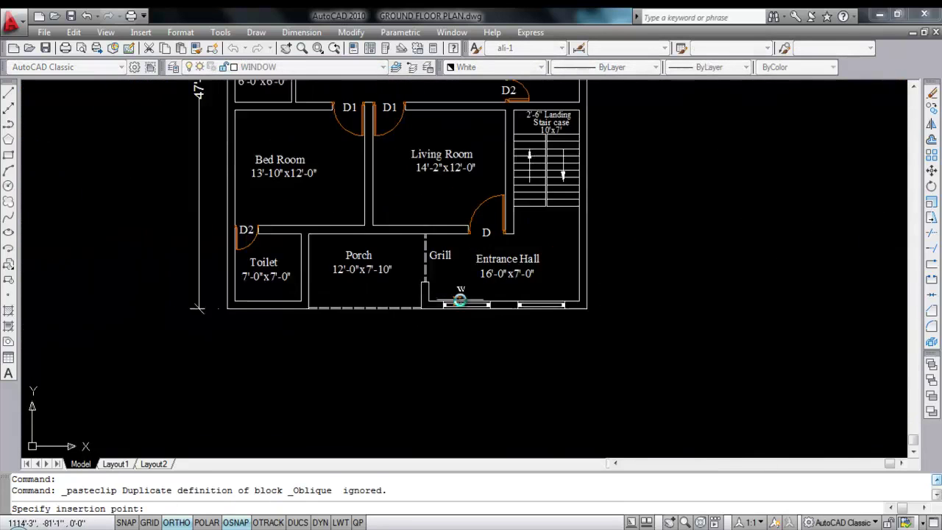
{"action": "scroll", "coordinate": [450, 287], "scroll_direction": "up", "scroll_amount": 6}
{"action": "left_click", "coordinate": [432, 316]}
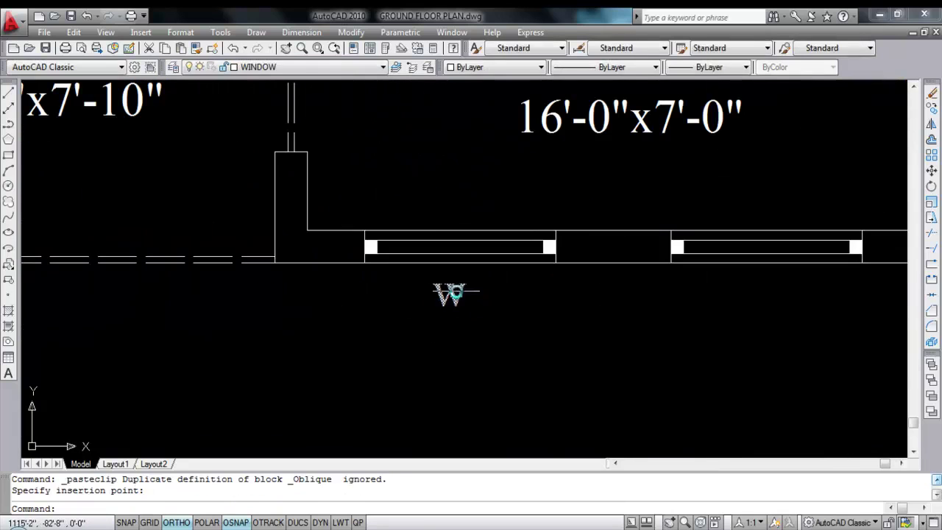
- Copy the pasted "W" label and place the copy below the second Entrance Hall window
{"action": "left_click", "coordinate": [455, 295]}
{"action": "key", "text": "ctrl+c"}
{"action": "key", "text": "ctrl+v"}
{"action": "scroll", "coordinate": [452, 294], "scroll_direction": "down", "scroll_amount": 4}
{"action": "scroll", "coordinate": [567, 311], "scroll_direction": "up", "scroll_amount": 4}
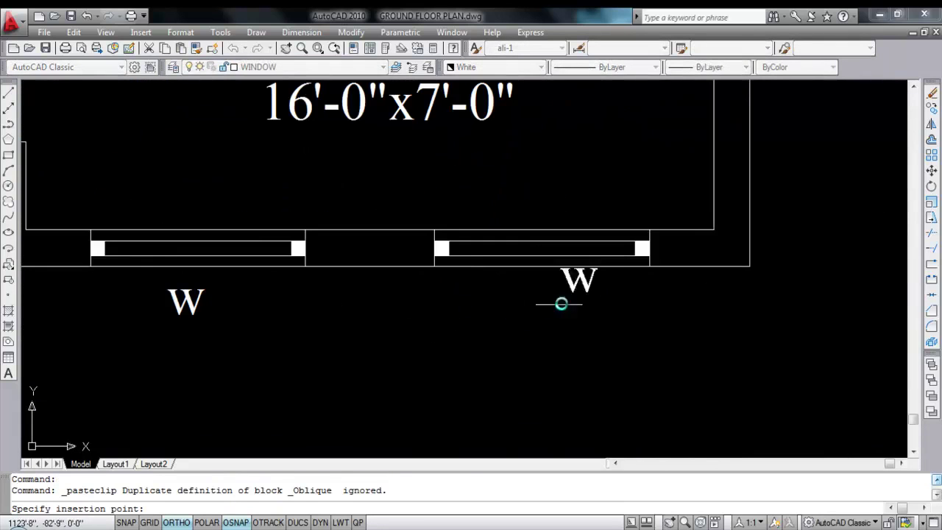
{"action": "left_click", "coordinate": [526, 319]}
- Offset the grill-side end line of the window nearest the grill 6" outward into the solid wall
{"action": "scroll", "coordinate": [515, 306], "scroll_direction": "down", "scroll_amount": 3}
{"action": "scroll", "coordinate": [416, 292], "scroll_direction": "up", "scroll_amount": 2}
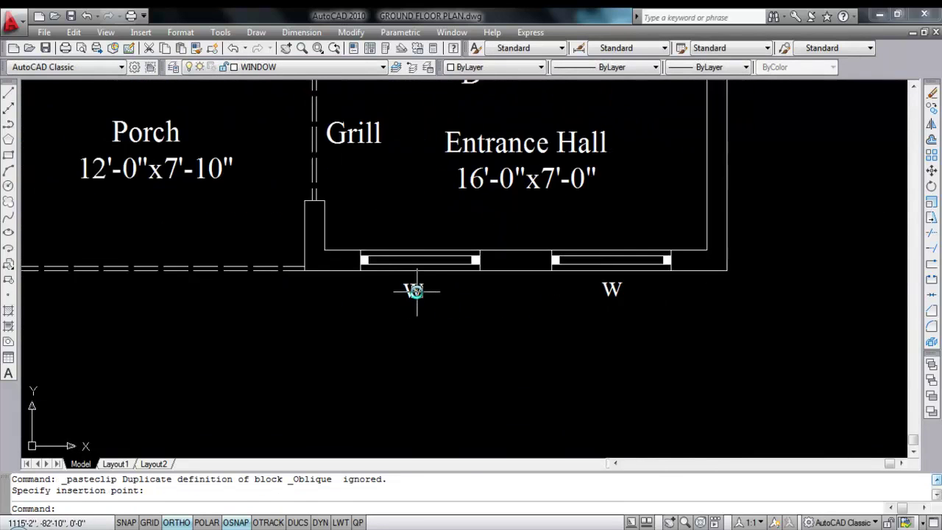
{"action": "scroll", "coordinate": [358, 270], "scroll_direction": "up", "scroll_amount": 3}
{"action": "scroll", "coordinate": [465, 271], "scroll_direction": "down", "scroll_amount": 2}
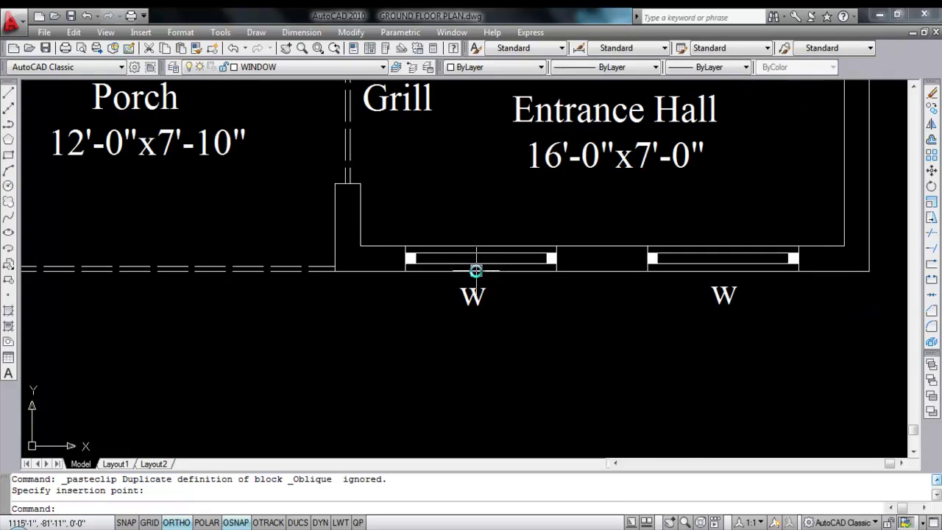
{"action": "key", "text": "Return"}
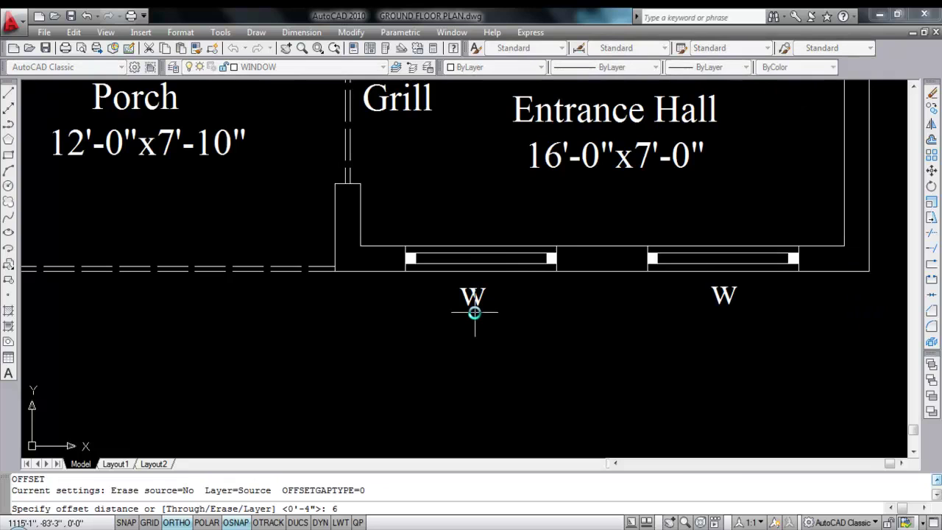
{"action": "type", "text": "6"}
{"action": "key", "text": "Return"}
{"action": "scroll", "coordinate": [400, 263], "scroll_direction": "up", "scroll_amount": 3}
{"action": "left_click", "coordinate": [435, 276]}
{"action": "left_click", "coordinate": [442, 281]}
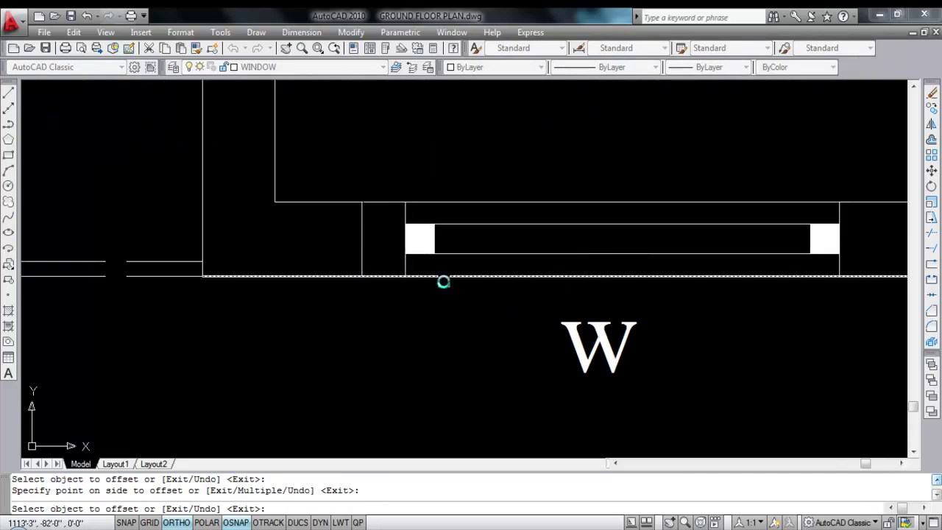
- Offset the other three window end lines outward into the solid wall by the same 6"
{"action": "scroll", "coordinate": [442, 282], "scroll_direction": "down", "scroll_amount": 2}
{"action": "scroll", "coordinate": [600, 265], "scroll_direction": "up", "scroll_amount": 2}
{"action": "scroll", "coordinate": [485, 258], "scroll_direction": "down", "scroll_amount": 1}
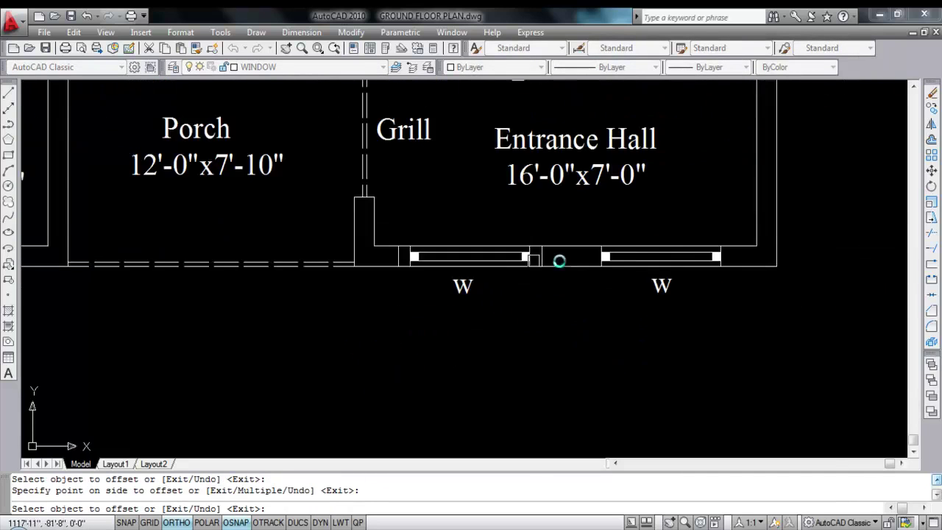
{"action": "scroll", "coordinate": [485, 259], "scroll_direction": "down", "scroll_amount": 2}
{"action": "scroll", "coordinate": [627, 257], "scroll_direction": "up", "scroll_amount": 2}
{"action": "scroll", "coordinate": [635, 278], "scroll_direction": "down", "scroll_amount": 2}
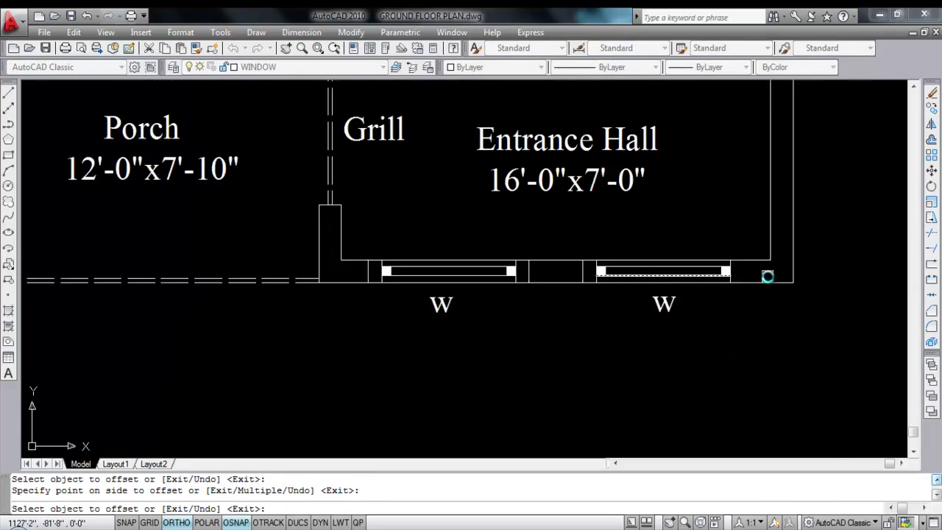
{"action": "scroll", "coordinate": [734, 280], "scroll_direction": "up", "scroll_amount": 2}
{"action": "left_click", "coordinate": [675, 282]}
{"action": "left_click", "coordinate": [685, 283]}
{"action": "scroll", "coordinate": [700, 286], "scroll_direction": "down", "scroll_amount": 2}
{"action": "key", "text": "Escape"}
- Offset the Entrance Hall's outer lower wall line 1'6" downward, outside the building
{"action": "key", "text": "Return"}
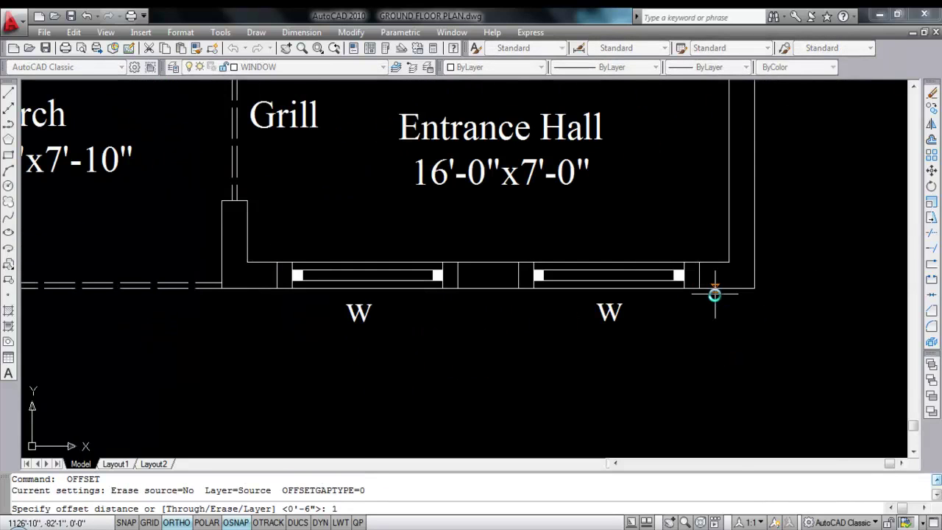
{"action": "key", "text": "Return"}
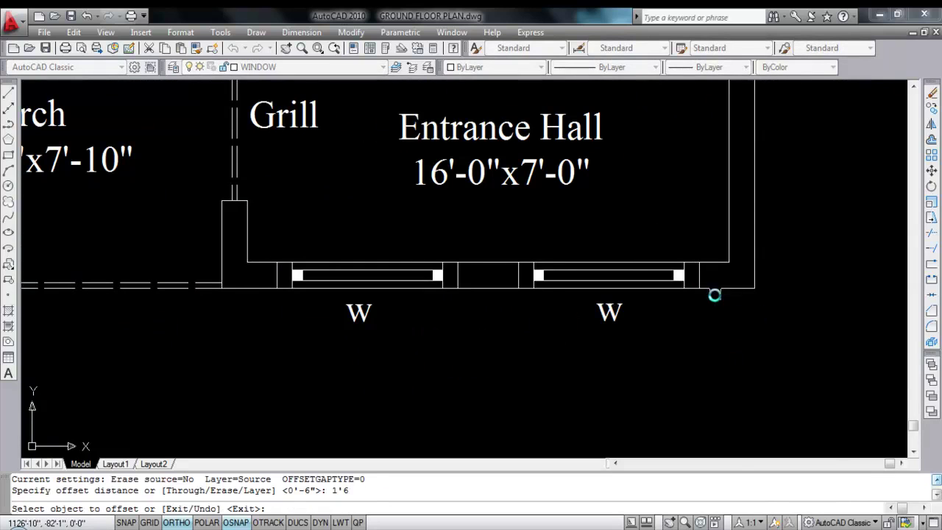
{"action": "left_click", "coordinate": [715, 292]}
{"action": "left_click", "coordinate": [715, 336]}
{"action": "key", "text": "Escape"}
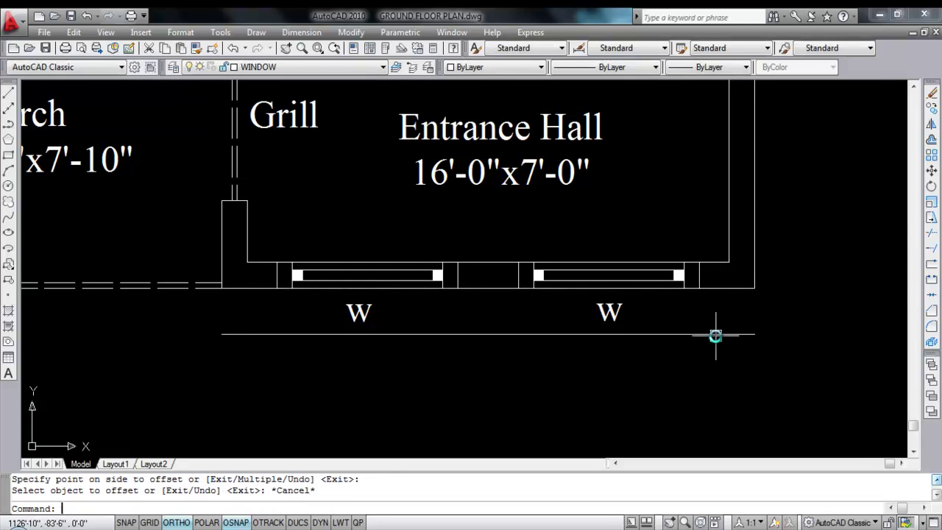
- Extend the four 6" offset lines beside the windows down to the new line outside the wall
{"action": "type", "text": "EX"}
{"action": "key", "text": "Return"}
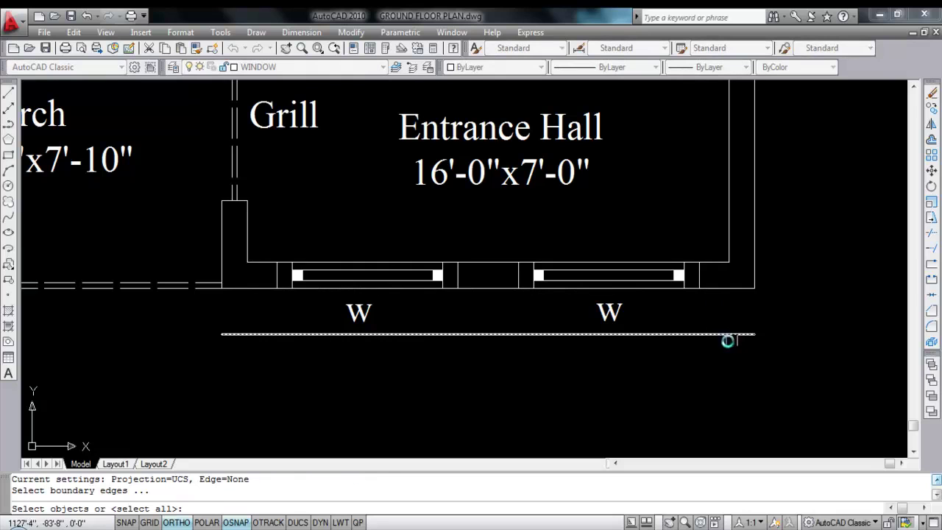
{"action": "left_click", "coordinate": [707, 334]}
{"action": "key", "text": "Return"}
{"action": "left_click", "coordinate": [517, 269]}
{"action": "left_click", "coordinate": [517, 282]}
{"action": "left_click", "coordinate": [696, 273]}
{"action": "left_click", "coordinate": [690, 274]}
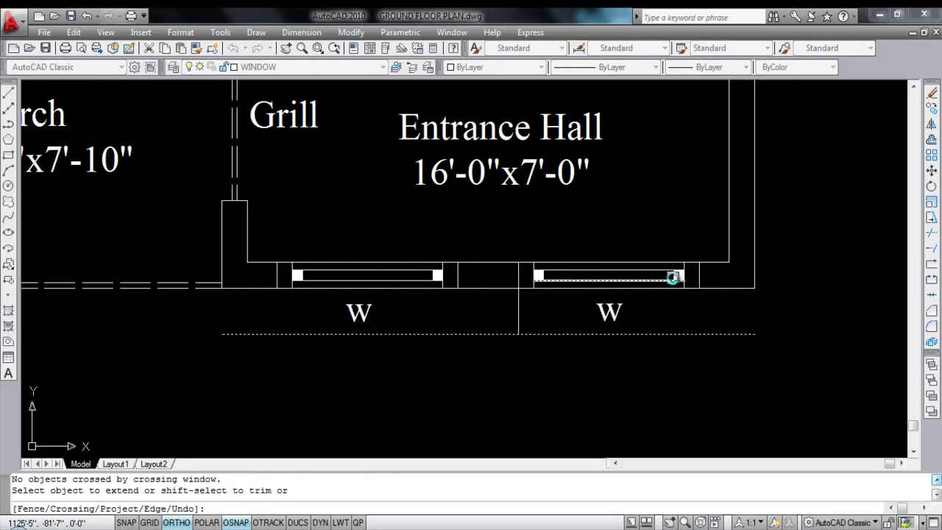
{"action": "left_click", "coordinate": [697, 277]}
{"action": "left_click", "coordinate": [456, 275]}
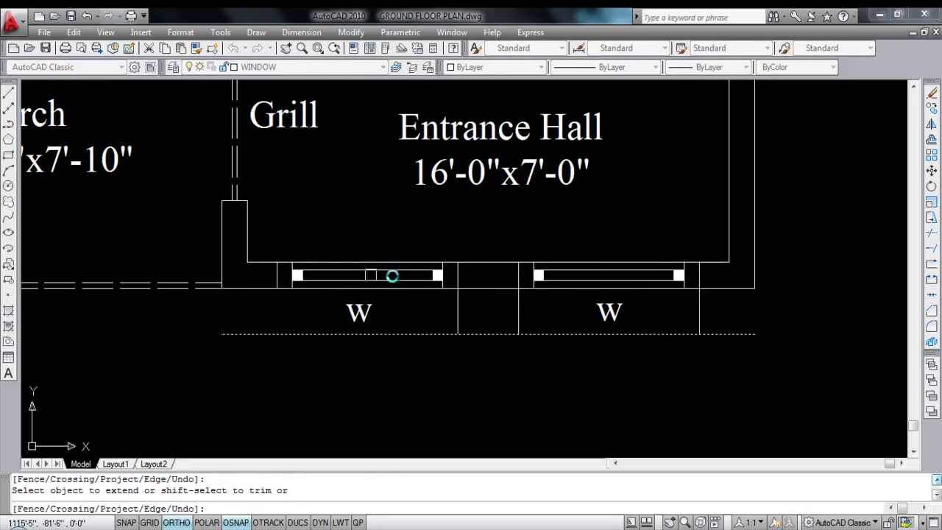
{"action": "key", "text": "Escape"}
- Trim the outside line and the offset lines within the wall, leaving a separate rectangular outline below each window
{"action": "type", "text": "tr"}
{"action": "key", "text": "Return"}
{"action": "key", "text": "Return"}
{"action": "left_click", "coordinate": [719, 334]}
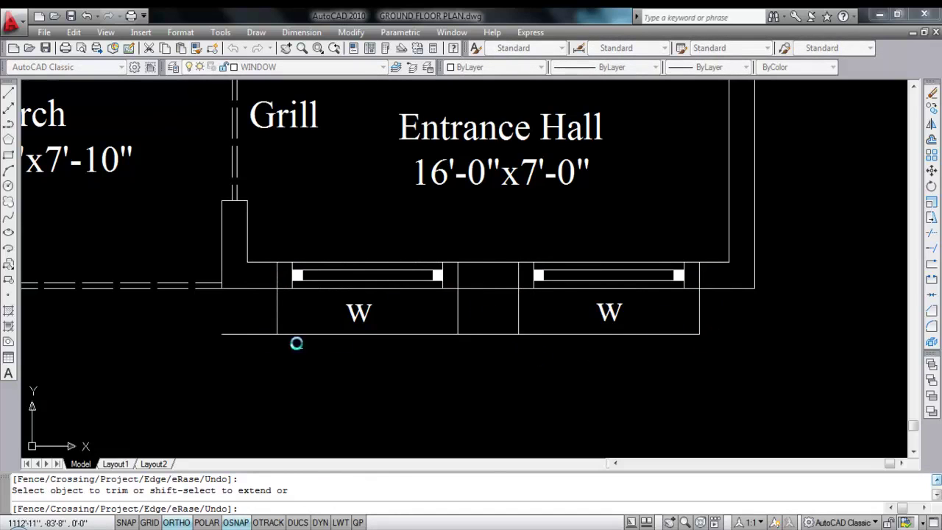
{"action": "left_click", "coordinate": [265, 336]}
{"action": "left_click", "coordinate": [490, 334]}
{"action": "left_click", "coordinate": [701, 274]}
{"action": "left_click", "coordinate": [301, 281]}
{"action": "key", "text": "Escape"}
- Set the linetype of both rectangular projection outlines below the Entrance Hall windows to the dashed ISO 02W100 type
{"action": "left_click", "coordinate": [276, 314]}
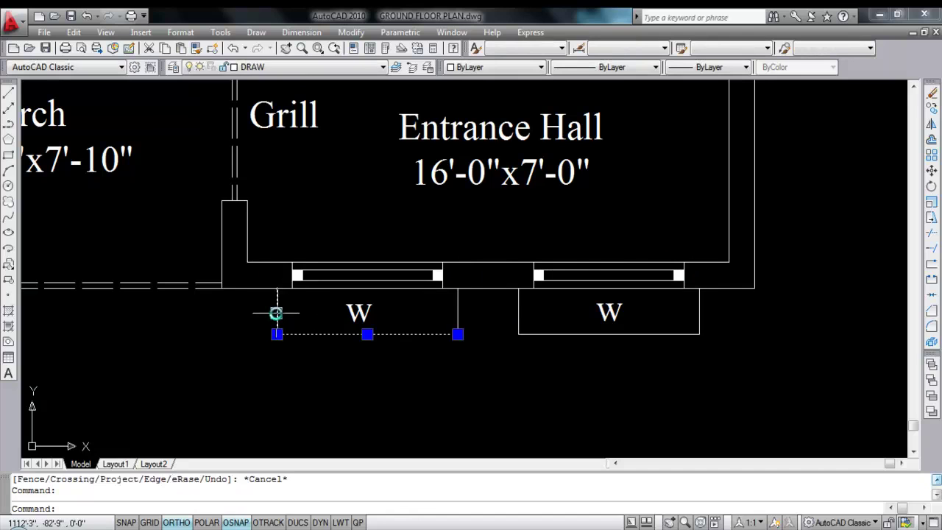
{"action": "left_click", "coordinate": [518, 327]}
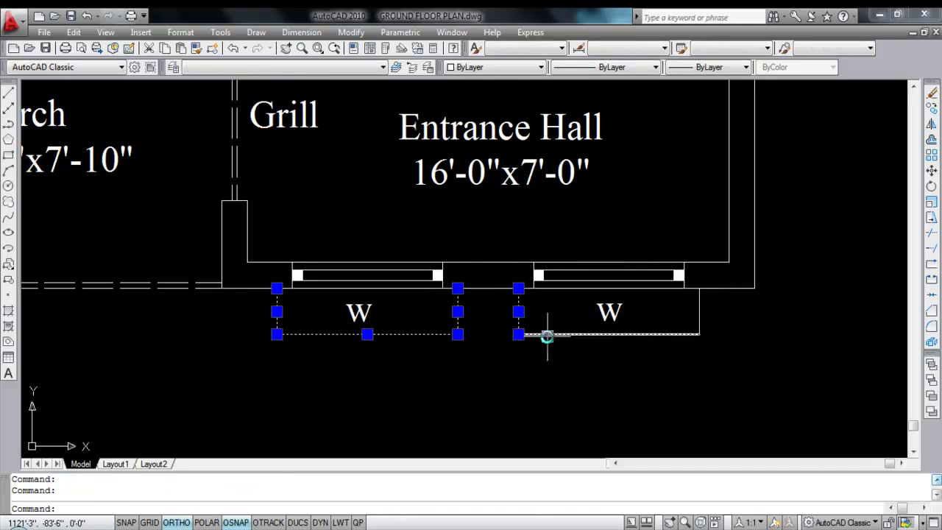
{"action": "left_click", "coordinate": [589, 67]}
{"action": "left_click", "coordinate": [606, 115]}
{"action": "key", "text": "Escape"}
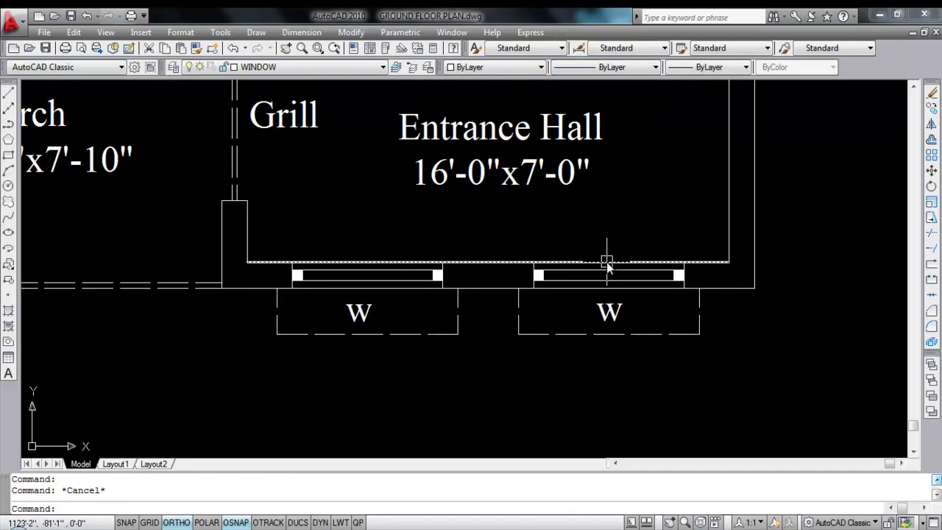
{"action": "scroll", "coordinate": [607, 262], "scroll_direction": "down", "scroll_amount": 2}
{"action": "left_click_drag", "start_coordinate": [522, 311], "coordinate": [504, 302]}
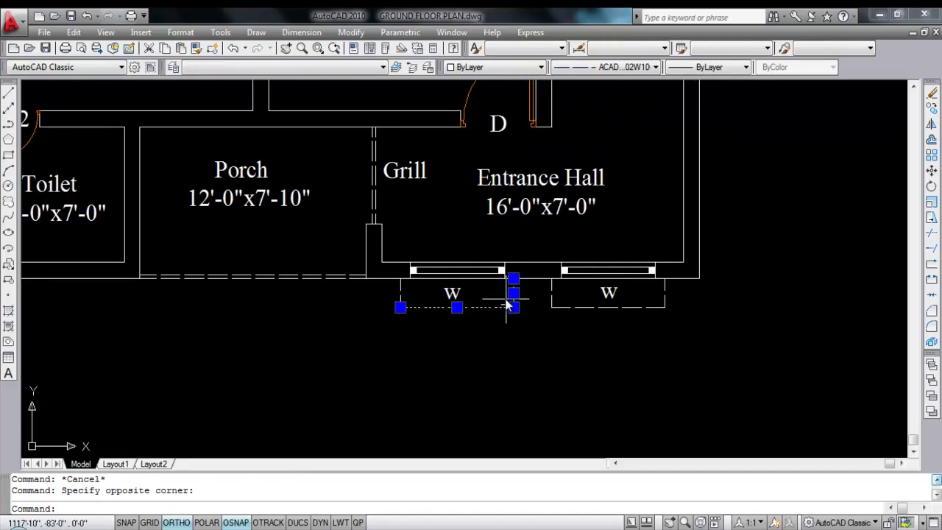
{"action": "key", "text": "Escape"}
{"action": "left_click_drag", "start_coordinate": [564, 326], "coordinate": [543, 301]}
{"action": "key", "text": "Escape"}
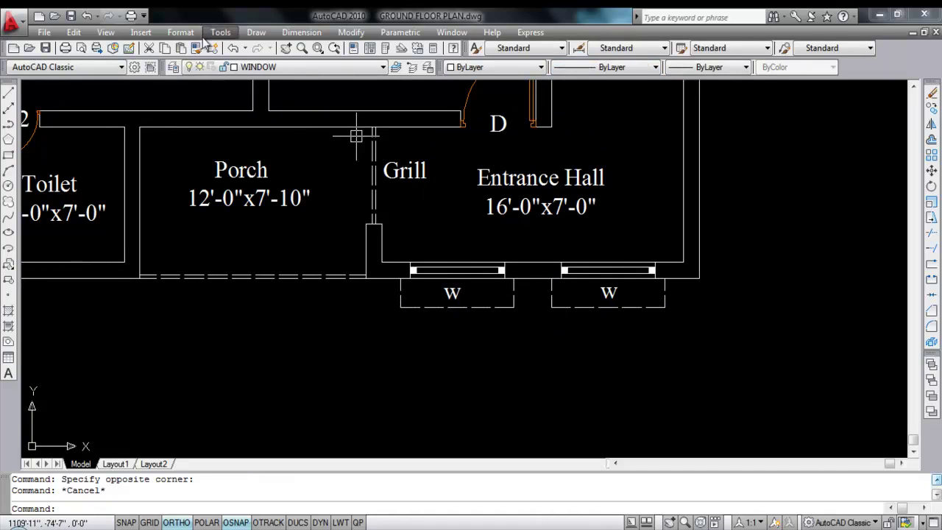
- Create a layer named CHAJJA and make it the current layer
{"action": "left_click", "coordinate": [174, 67]}
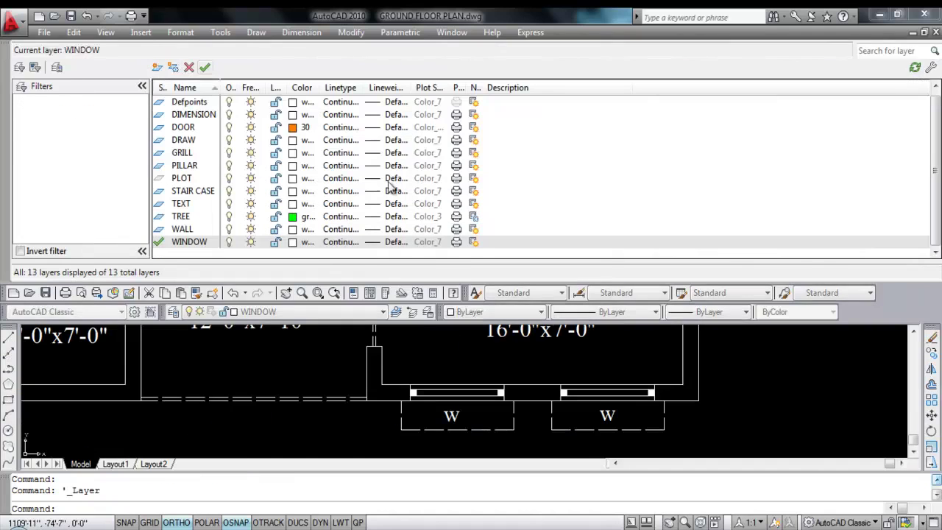
{"action": "left_click", "coordinate": [156, 67]}
{"action": "type", "text": "CHAJJA"}
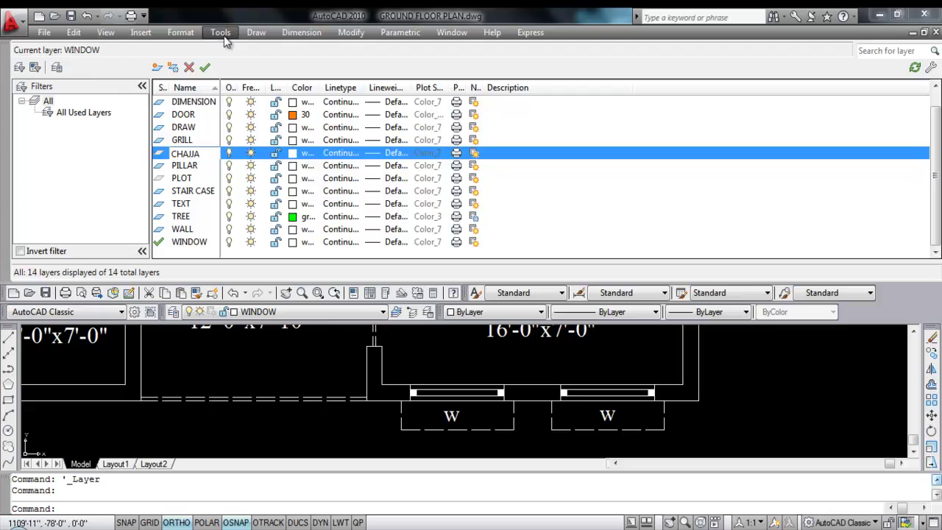
{"action": "left_click", "coordinate": [205, 67]}
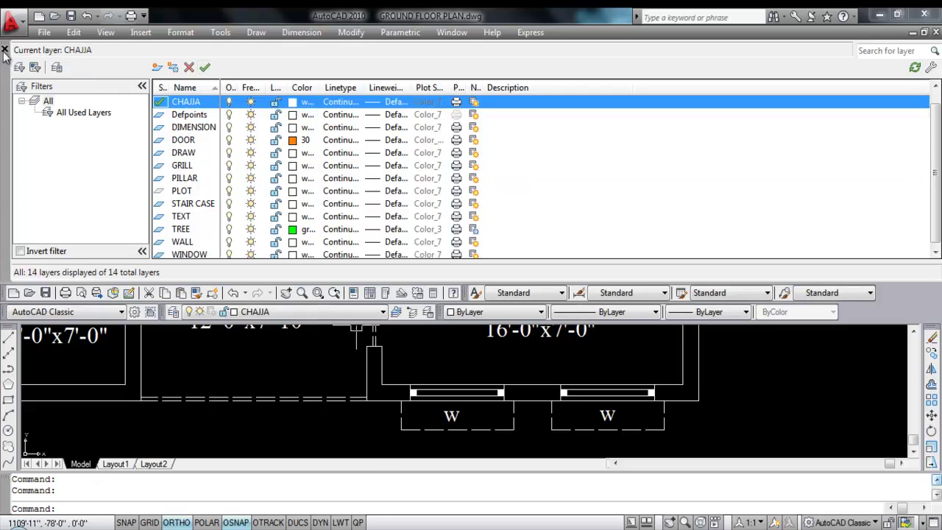
{"action": "left_click", "coordinate": [4, 49]}
- Assign both dashed window projection outlines to the CHAJJA layer and save the drawing
{"action": "left_click", "coordinate": [513, 306]}
{"action": "left_click", "coordinate": [512, 297]}
{"action": "left_click", "coordinate": [552, 295]}
{"action": "left_click", "coordinate": [579, 307]}
{"action": "left_click", "coordinate": [664, 294]}
{"action": "left_click", "coordinate": [308, 68]}
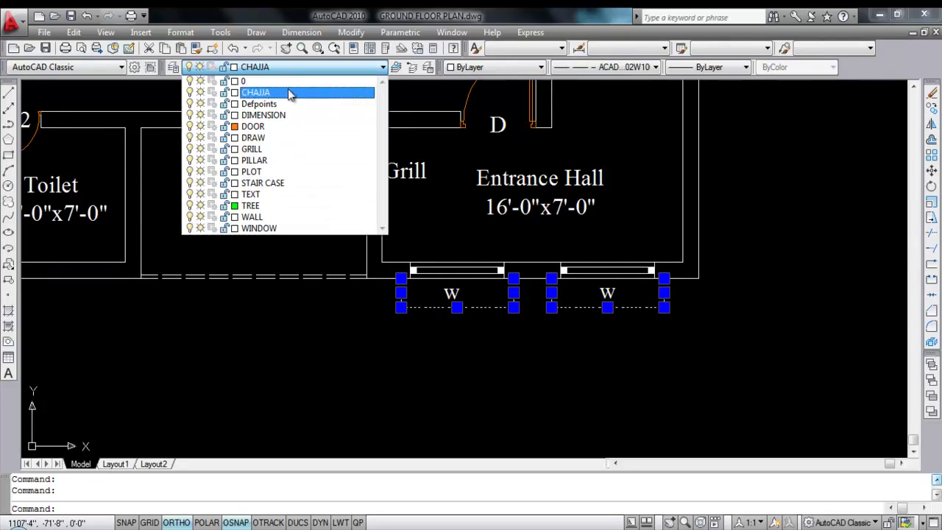
{"action": "left_click", "coordinate": [291, 91]}
{"action": "key", "text": "Escape"}
{"action": "scroll", "coordinate": [485, 330], "scroll_direction": "down", "scroll_amount": 2}
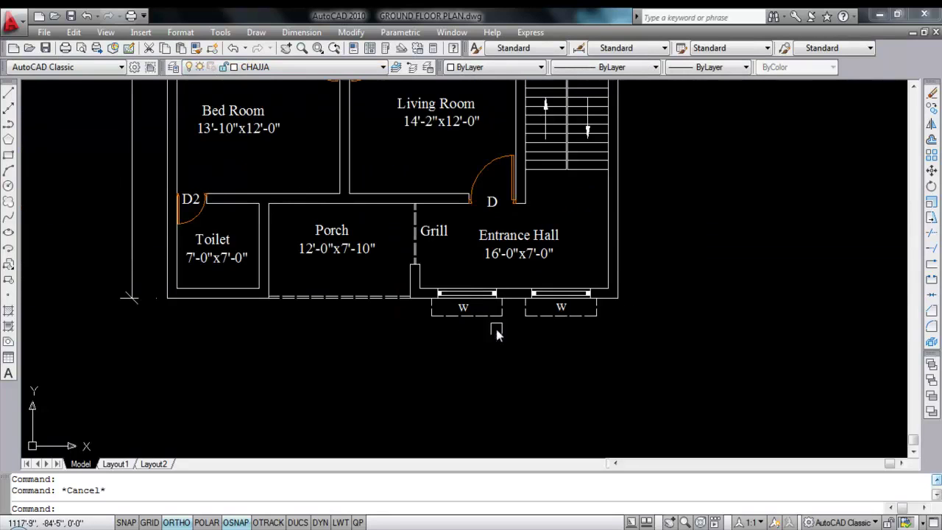
{"action": "key", "text": "ctrl+s"}
- Draw a line along the Entrance Hall's right inner wall face from the lower corner up to the staircase's bottom edge
{"action": "scroll", "coordinate": [629, 257], "scroll_direction": "down", "scroll_amount": 4}
{"action": "scroll", "coordinate": [280, 262], "scroll_direction": "up", "scroll_amount": 4}
{"action": "scroll", "coordinate": [292, 253], "scroll_direction": "down", "scroll_amount": 3}
{"action": "scroll", "coordinate": [540, 240], "scroll_direction": "up", "scroll_amount": 3}
{"action": "scroll", "coordinate": [472, 256], "scroll_direction": "up", "scroll_amount": 1}
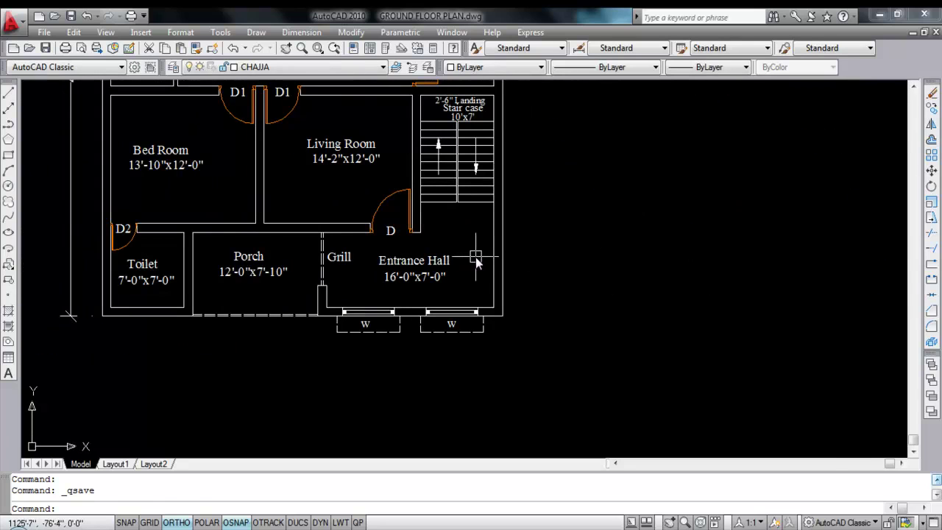
{"action": "type", "text": "L"}
{"action": "key", "text": "Return"}
{"action": "scroll", "coordinate": [478, 259], "scroll_direction": "up", "scroll_amount": 1}
{"action": "left_click", "coordinate": [498, 325]}
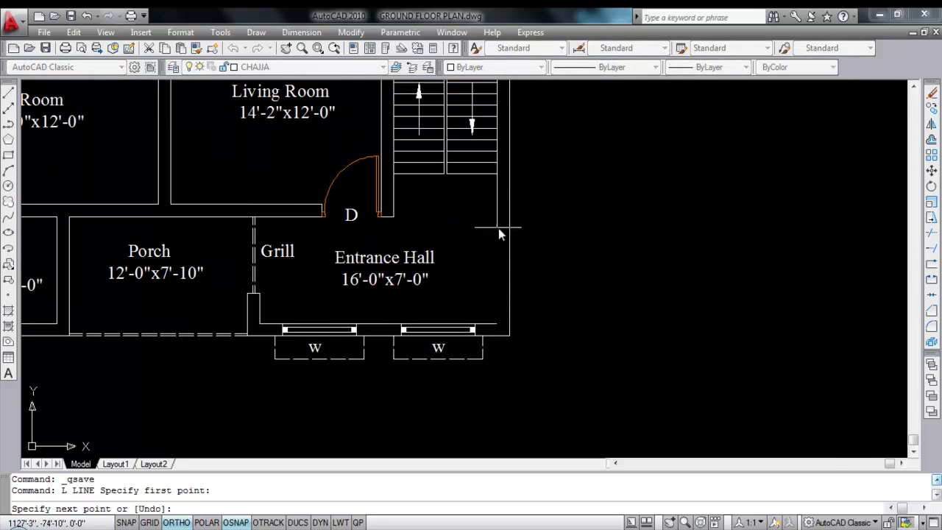
{"action": "left_click", "coordinate": [498, 174]}
{"action": "key", "text": "Escape"}
- Draw a horizontal line from the midpoint of the Entrance Hall's right inner wall segment outward beyond the wall
{"action": "type", "text": "L"}
{"action": "key", "text": "Return"}
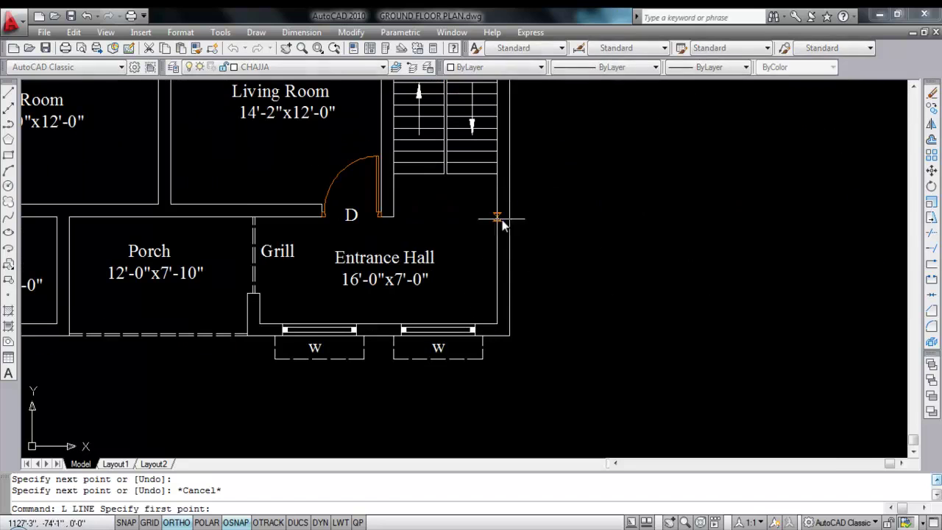
{"action": "left_click", "coordinate": [498, 251]}
{"action": "left_click", "coordinate": [623, 250]}
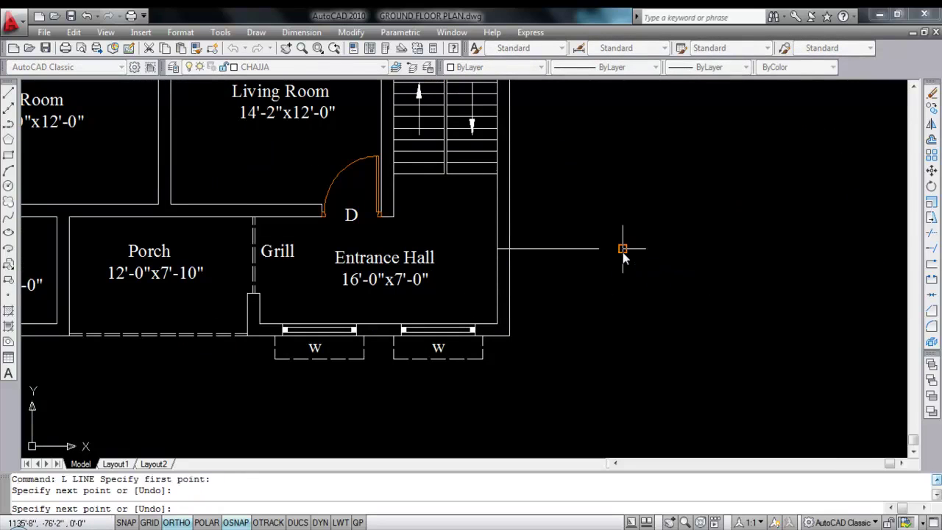
{"action": "key", "text": "Escape"}
- Offset the horizontal line through the Entrance Hall's right wall 2'6" both upward and downward
{"action": "type", "text": "O OFFSET"}
{"action": "key", "text": "Return"}
{"action": "type", "text": "2'6"}
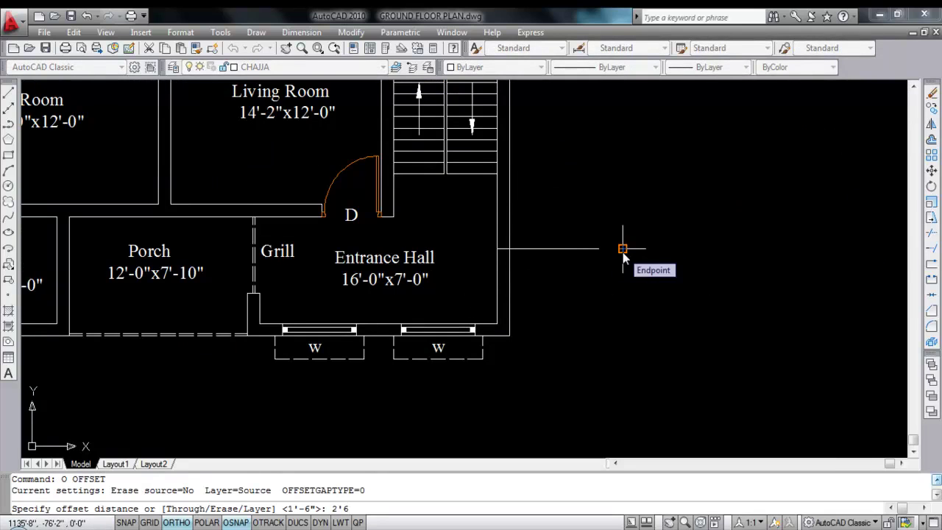
{"action": "key", "text": "Return"}
{"action": "left_click", "coordinate": [621, 249]}
{"action": "left_click", "coordinate": [581, 209]}
{"action": "left_click", "coordinate": [577, 250]}
{"action": "left_click", "coordinate": [575, 283]}
{"action": "key", "text": "Escape"}
- Trim the parts of the three horizontal lines that extend outside the Entrance Hall's right wall
{"action": "type", "text": "T"}
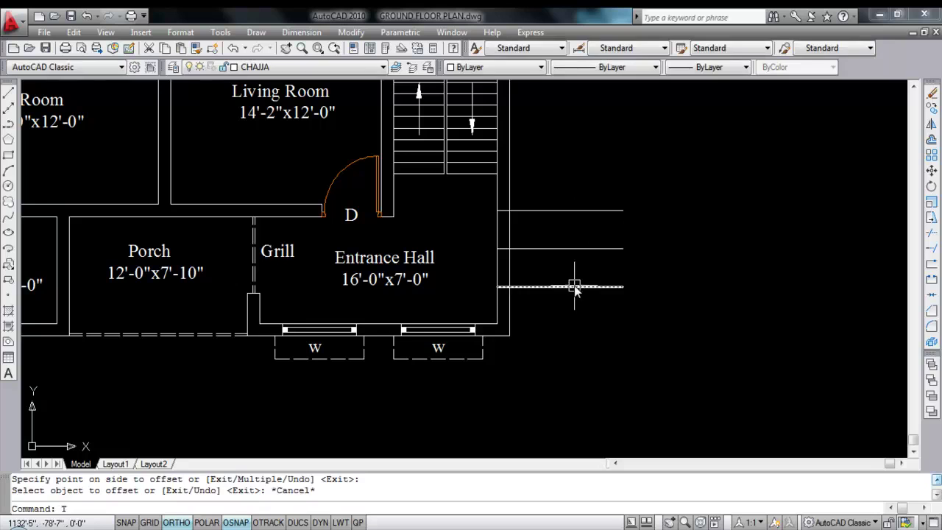
{"action": "type", "text": "R"}
{"action": "key", "text": "Return"}
{"action": "key", "text": "Return"}
{"action": "left_click", "coordinate": [569, 322]}
{"action": "left_click", "coordinate": [553, 188]}
{"action": "key", "text": "Escape"}
- Erase the middle line in the right wall and connect the midpoints of the two remaining lines with a vertical line
{"action": "scroll", "coordinate": [513, 254], "scroll_direction": "up", "scroll_amount": 3}
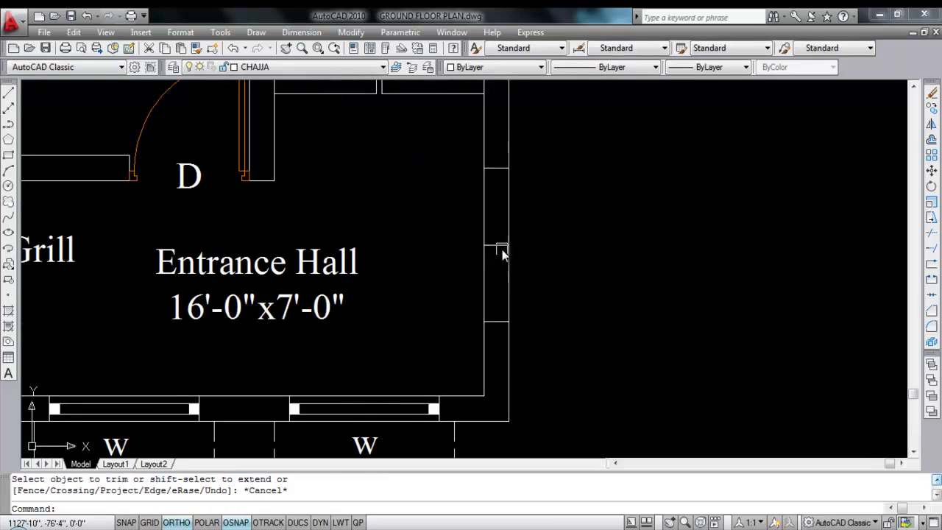
{"action": "left_click", "coordinate": [505, 251]}
{"action": "key", "text": "Delete"}
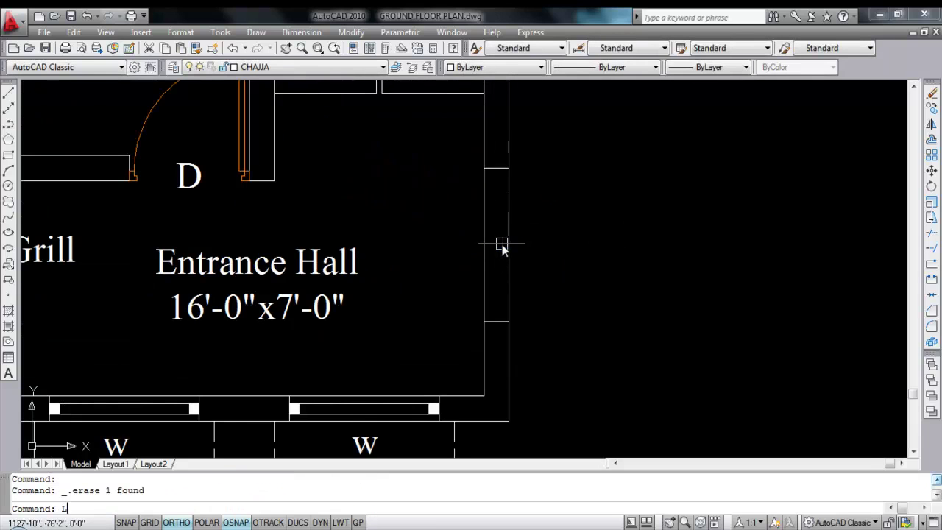
{"action": "type", "text": "L"}
{"action": "key", "text": "Return"}
{"action": "left_click", "coordinate": [497, 170]}
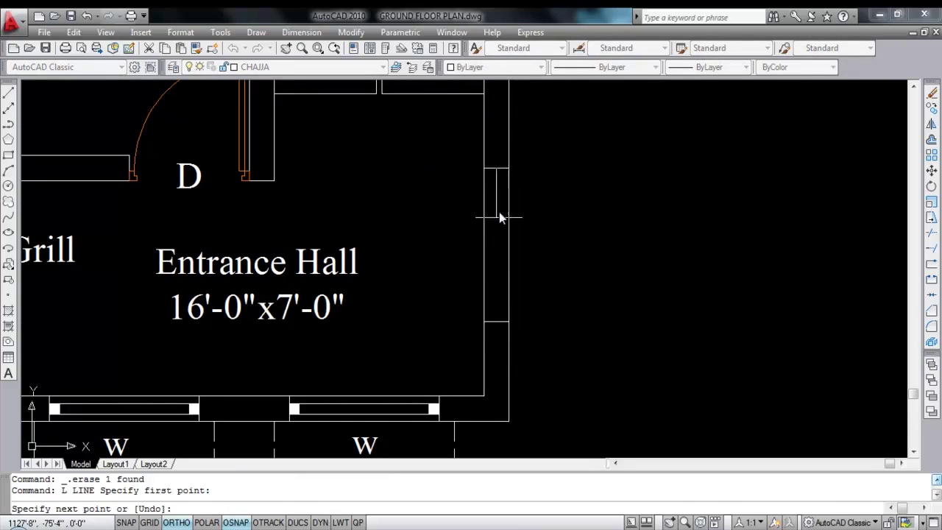
{"action": "left_click", "coordinate": [500, 326]}
{"action": "key", "text": "Escape"}
- Erase the trial window lines from the Entrance Hall's right wall
{"action": "scroll", "coordinate": [594, 270], "scroll_direction": "down", "scroll_amount": 4}
{"action": "left_click", "coordinate": [537, 227]}
{"action": "left_click", "coordinate": [579, 297]}
{"action": "key", "text": "Delete"}
- Copy the Entrance Hall's lower-right window, with its W label, projection and inner wall line, to the empty area beside the plan
{"action": "scroll", "coordinate": [541, 329], "scroll_direction": "up", "scroll_amount": 3}
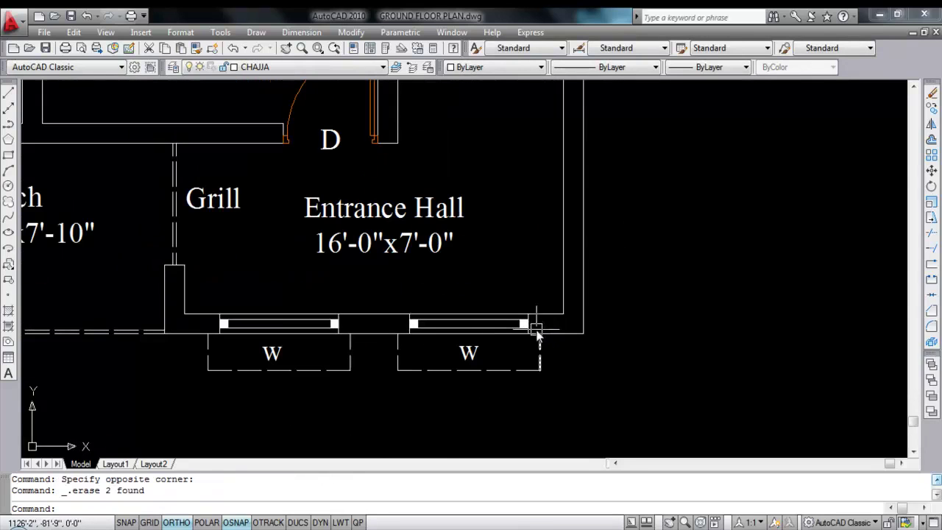
{"action": "left_click", "coordinate": [393, 294]}
{"action": "left_click", "coordinate": [605, 400]}
{"action": "left_click", "coordinate": [547, 314]}
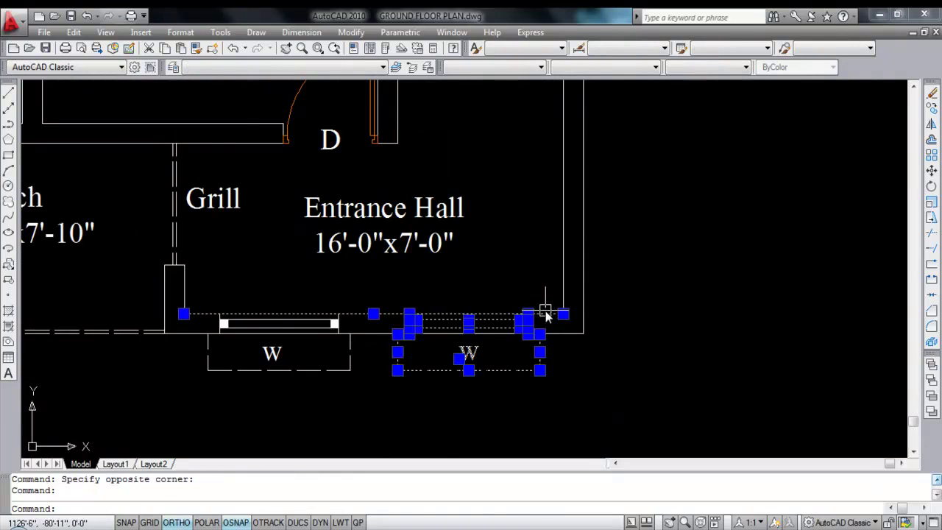
{"action": "type", "text": "CO"}
{"action": "key", "text": "Return"}
{"action": "left_click", "coordinate": [545, 313]}
{"action": "scroll", "coordinate": [545, 340], "scroll_direction": "down", "scroll_amount": 4}
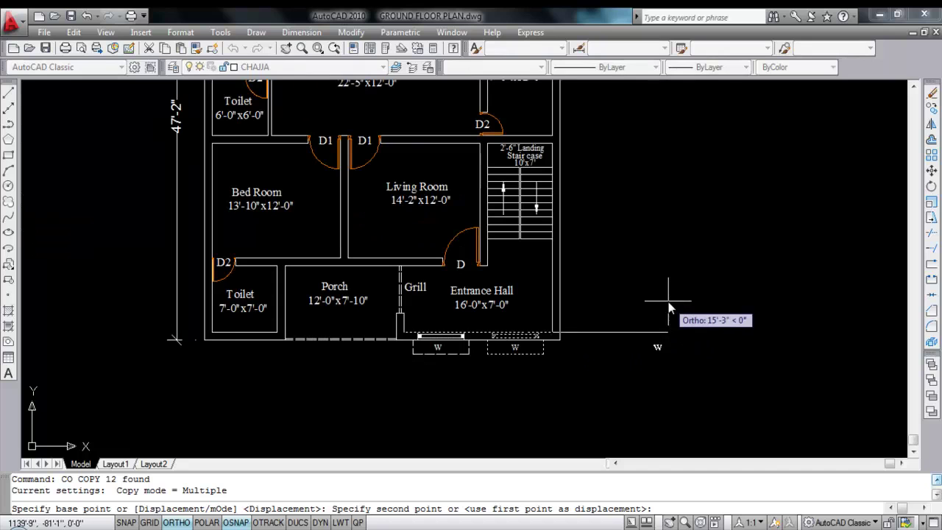
{"action": "left_click", "coordinate": [685, 301]}
{"action": "key", "text": "Escape"}
- Rotate the copied window a quarter turn counterclockwise so its W label and projection face right
{"action": "left_click", "coordinate": [702, 376]}
{"action": "left_click", "coordinate": [634, 297]}
{"action": "type", "text": "R"}
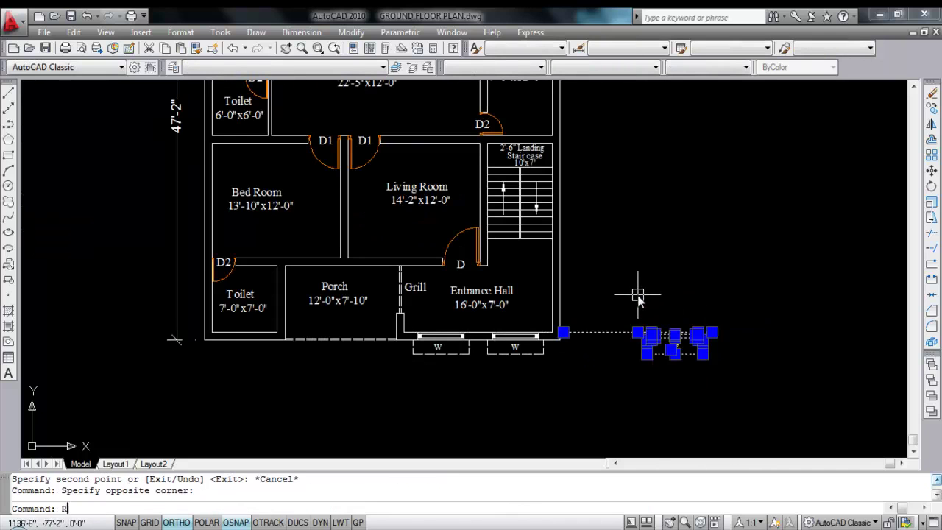
{"action": "type", "text": "O"}
{"action": "key", "text": "Return"}
{"action": "left_click", "coordinate": [640, 294]}
{"action": "key", "text": "Return"}
{"action": "right_click", "coordinate": [641, 211]}
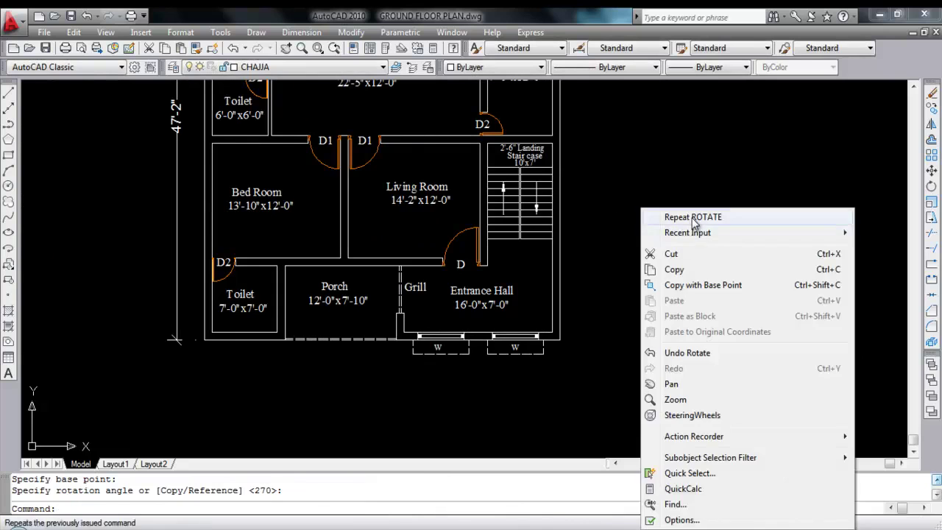
{"action": "key", "text": "Escape"}
- Draw a horizontal guide line outward from the midpoint of the Entrance Hall's right inner wall segment
{"action": "scroll", "coordinate": [693, 224], "scroll_direction": "up", "scroll_amount": 2}
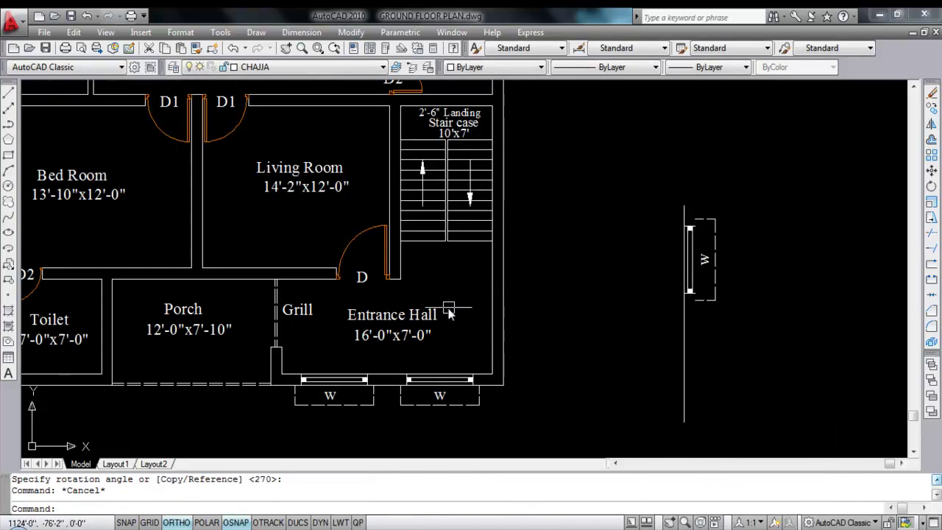
{"action": "type", "text": "L"}
{"action": "key", "text": "Return"}
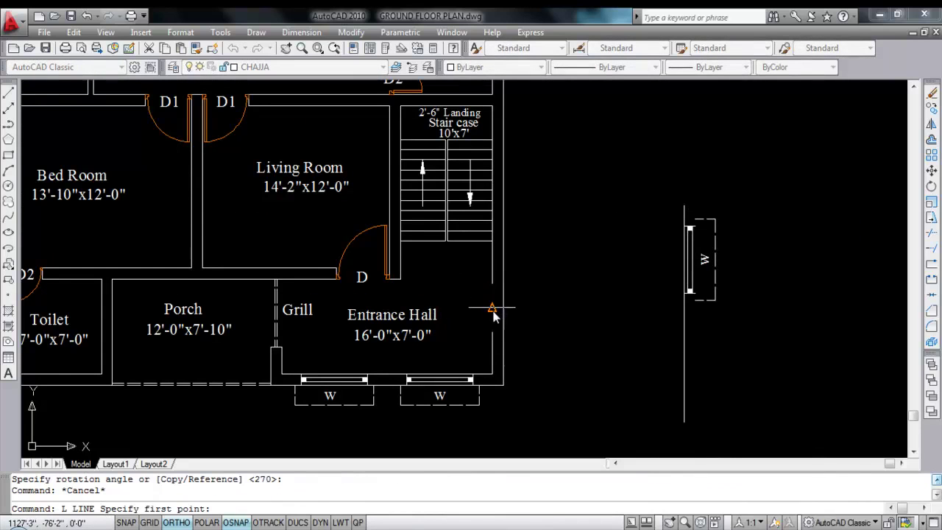
{"action": "left_click", "coordinate": [493, 313]}
{"action": "left_click", "coordinate": [596, 316]}
{"action": "key", "text": "Escape"}
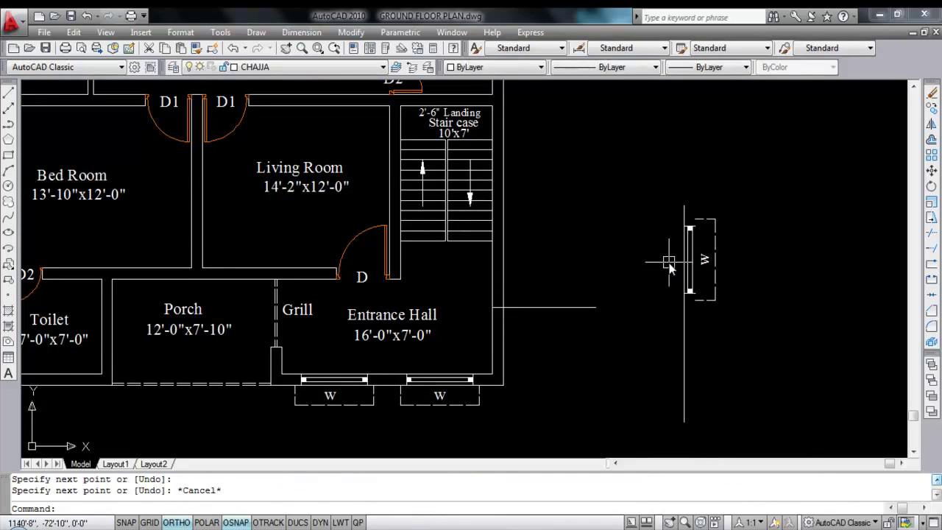
- Draw a horizontal guide line leftward from the midpoint of the rotated window across its wall line
{"action": "type", "text": "L"}
{"action": "key", "text": "Return"}
{"action": "scroll", "coordinate": [669, 263], "scroll_direction": "up", "scroll_amount": 2}
{"action": "left_click", "coordinate": [694, 256]}
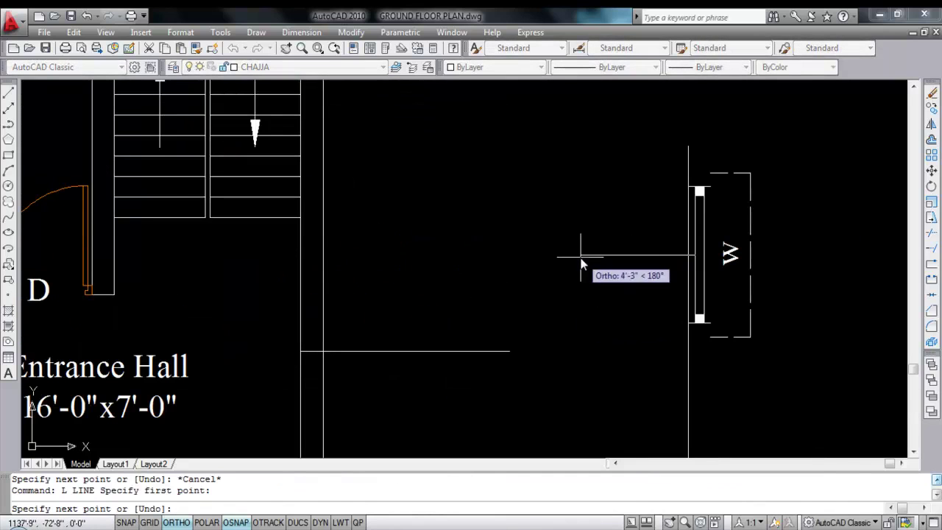
{"action": "left_click", "coordinate": [582, 258]}
{"action": "key", "text": "Escape"}
- Move the rotated window from its guide line intersection to the midpoint of the Entrance Hall's right inner wall segment
{"action": "left_click", "coordinate": [652, 157]}
{"action": "left_click", "coordinate": [774, 366]}
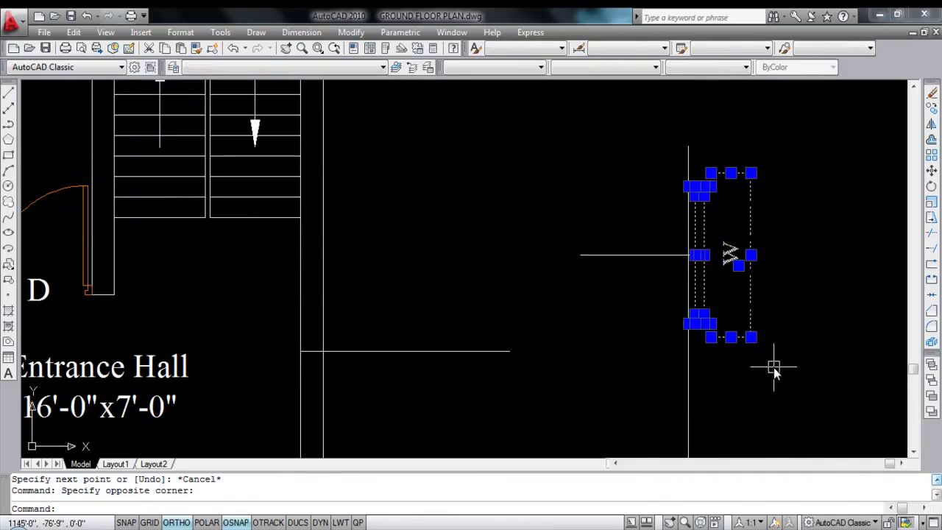
{"action": "type", "text": "m"}
{"action": "key", "text": "Return"}
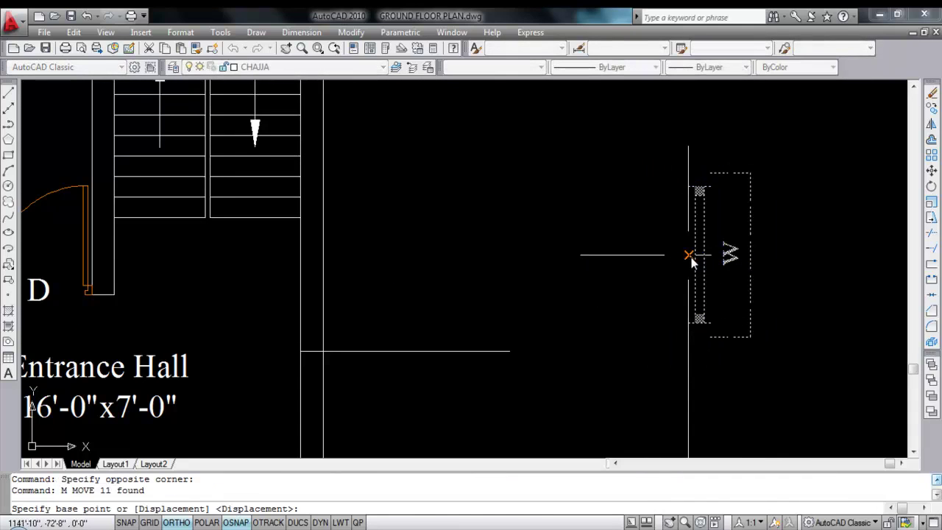
{"action": "left_click", "coordinate": [691, 259]}
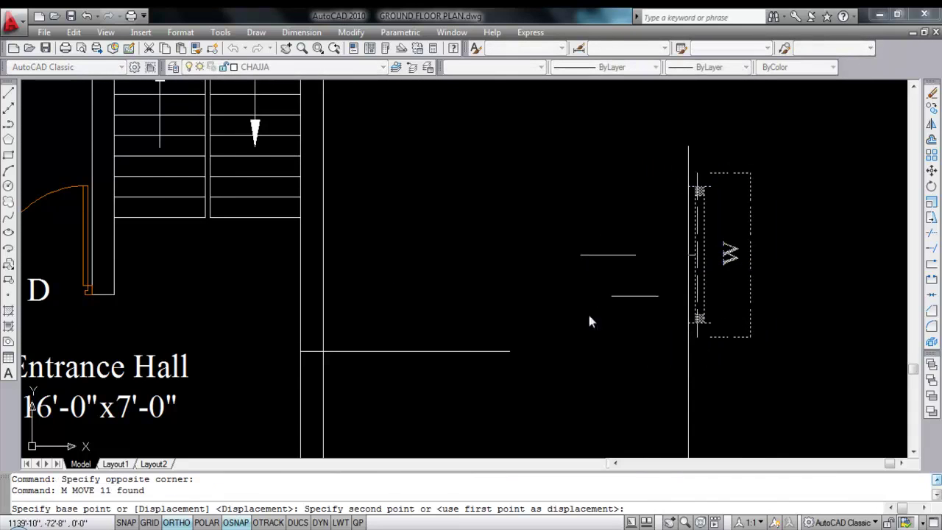
{"action": "left_click", "coordinate": [301, 356]}
- Erase the horizontal guide line that crosses the new window in the right wall
{"action": "scroll", "coordinate": [485, 303], "scroll_direction": "down", "scroll_amount": 3}
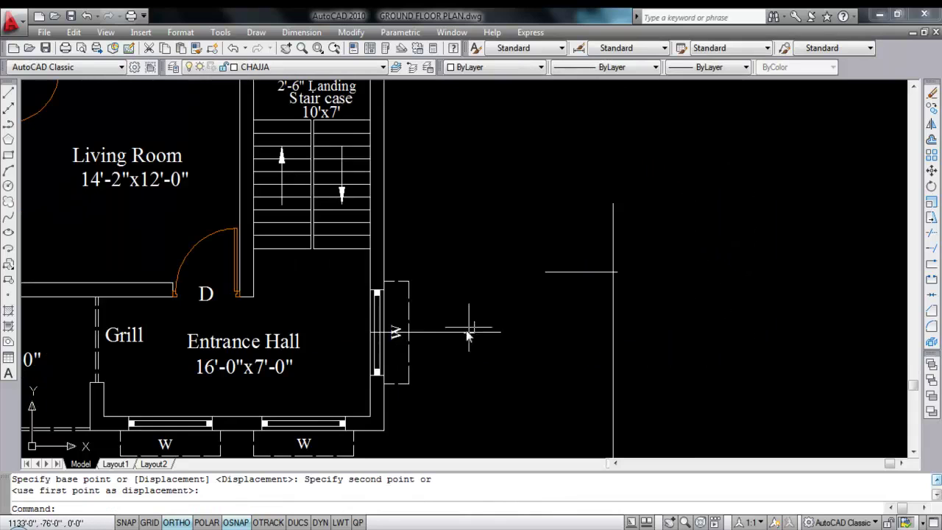
{"action": "left_click", "coordinate": [440, 333]}
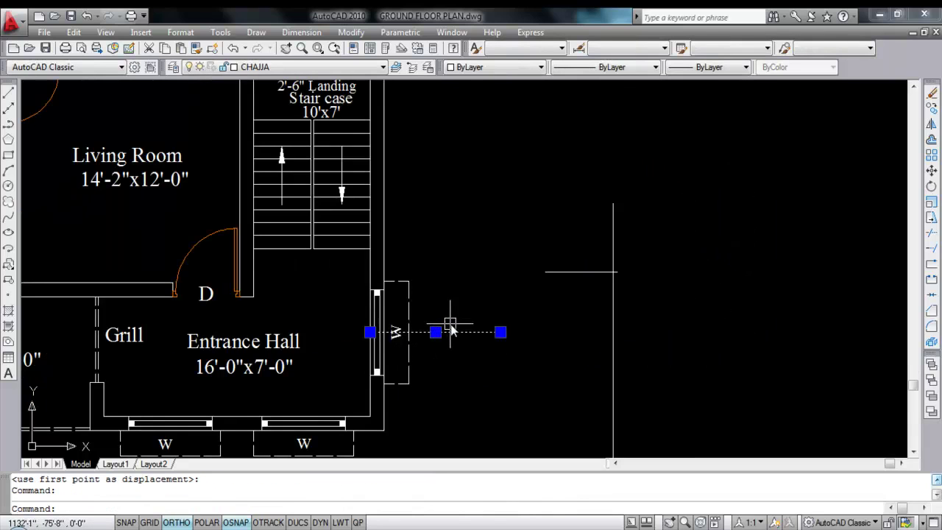
{"action": "key", "text": "Delete"}
{"action": "scroll", "coordinate": [374, 344], "scroll_direction": "up", "scroll_amount": 3}
{"action": "left_click", "coordinate": [362, 302]}
{"action": "scroll", "coordinate": [376, 308], "scroll_direction": "down", "scroll_amount": 3}
{"action": "key", "text": "Escape"}
- Match the right wall window's rotated W label to the properties of the W label below the lower-right window
{"action": "left_click", "coordinate": [359, 373]}
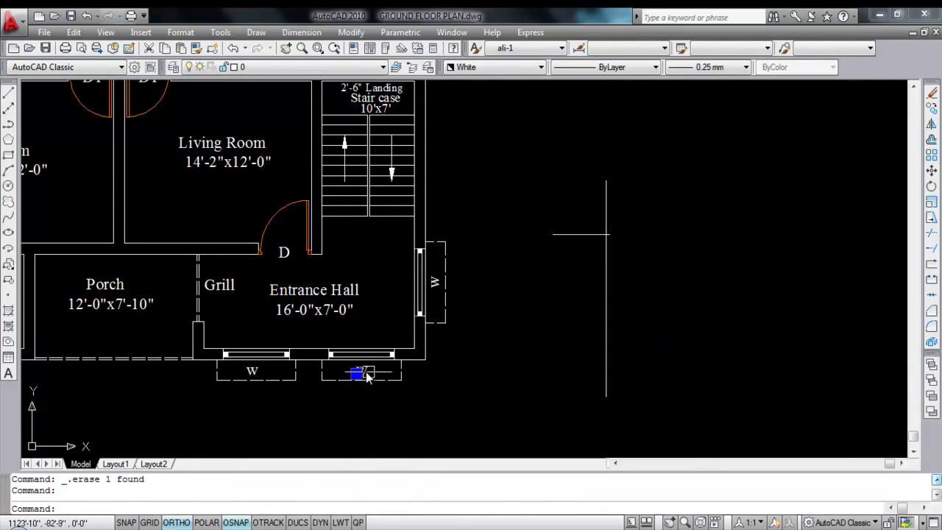
{"action": "type", "text": "MA"}
{"action": "key", "text": "Return"}
{"action": "scroll", "coordinate": [435, 278], "scroll_direction": "up", "scroll_amount": 3}
{"action": "left_click", "coordinate": [439, 284]}
{"action": "key", "text": "Escape"}
- Move the right wall window's W label horizontally to sit inside its dashed chajja outline
{"action": "left_click", "coordinate": [453, 286]}
{"action": "type", "text": "M"}
{"action": "key", "text": "Return"}
{"action": "left_click", "coordinate": [515, 311]}
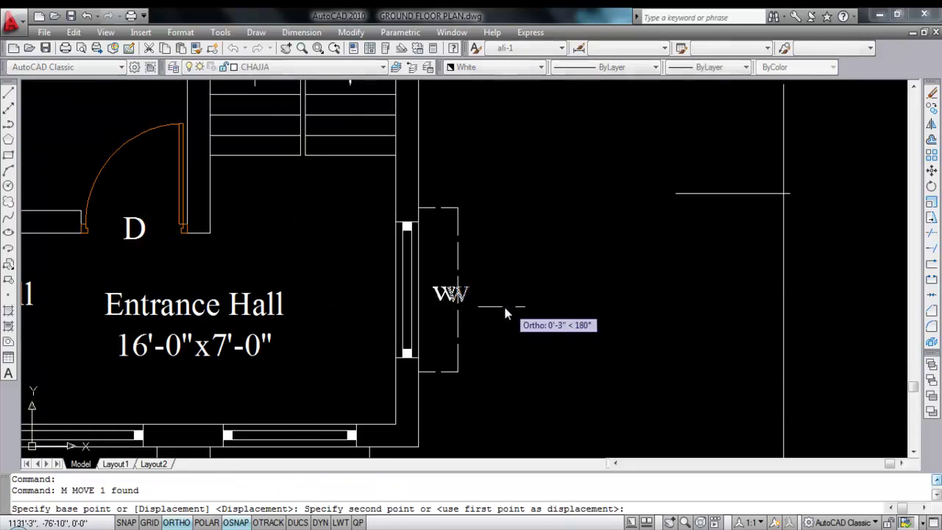
{"action": "left_click", "coordinate": [494, 290]}
- Erase the two leftover lines outside the plan's right wall and save the drawing
{"action": "scroll", "coordinate": [564, 243], "scroll_direction": "down", "scroll_amount": 4}
{"action": "left_click", "coordinate": [601, 178]}
{"action": "left_click", "coordinate": [702, 364]}
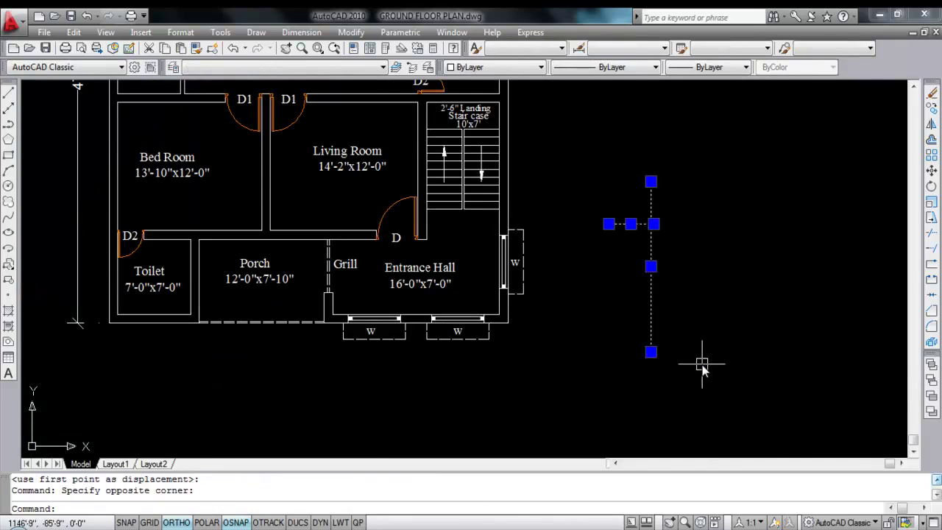
{"action": "key", "text": "Delete"}
{"action": "middle_click_drag", "start_coordinate": [710, 334], "coordinate": [768, 360]}
{"action": "scroll", "coordinate": [448, 336], "scroll_direction": "up", "scroll_amount": 2}
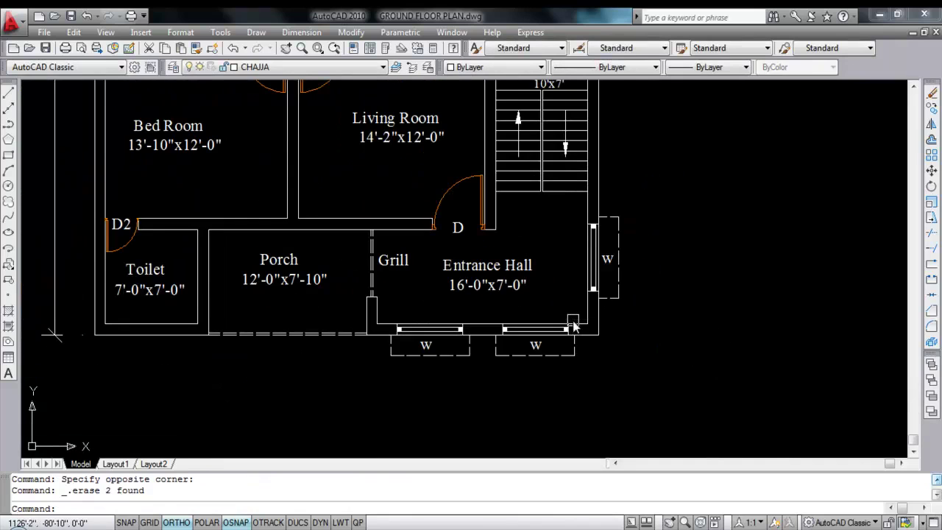
{"action": "key", "text": "ctrl+s"}
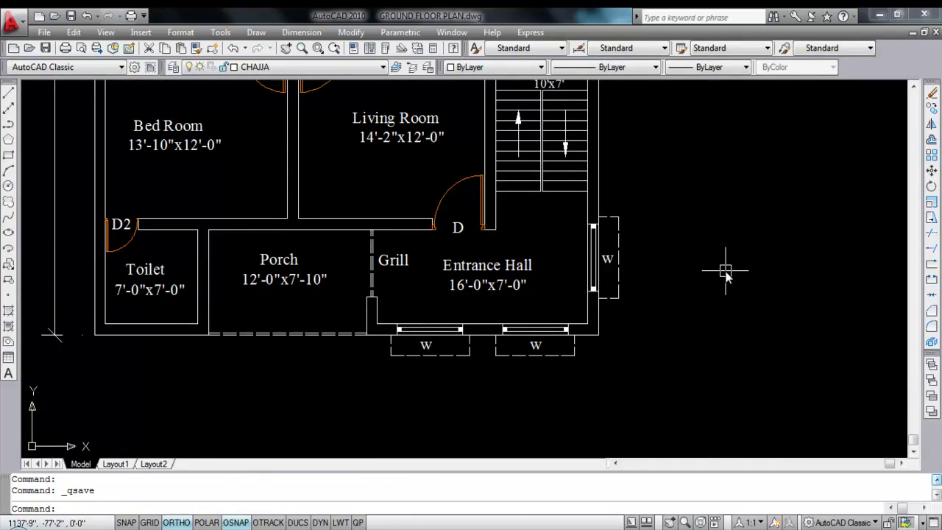
- Examine the reference plan's opening label beside the staircase landing and the ventilator size in the reference table
{"action": "scroll", "coordinate": [641, 274], "scroll_direction": "down", "scroll_amount": 4}
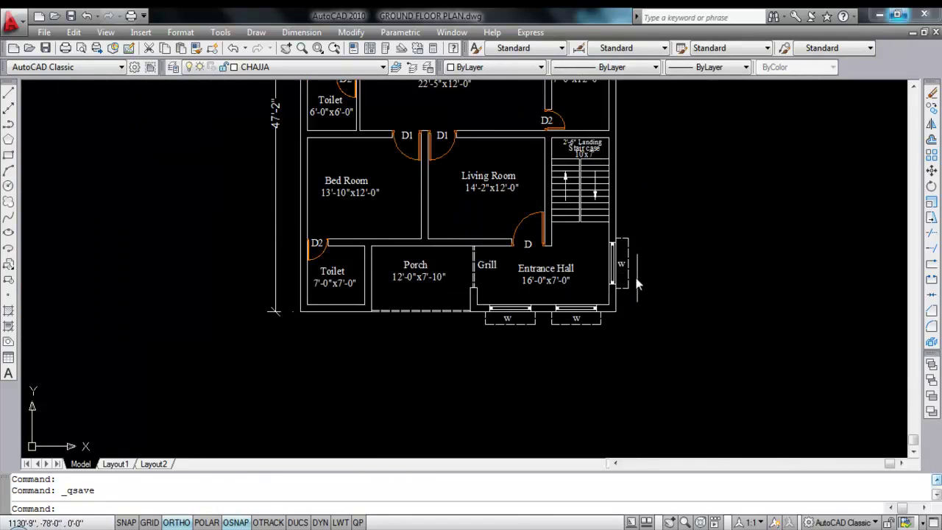
{"action": "middle_click_drag", "start_coordinate": [242, 215], "coordinate": [350, 239]}
{"action": "scroll", "coordinate": [327, 222], "scroll_direction": "up", "scroll_amount": 2}
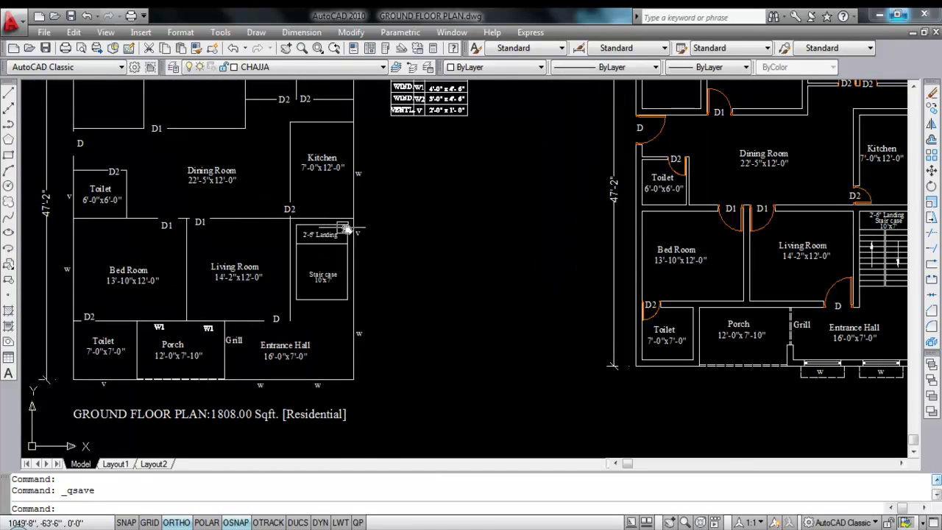
{"action": "scroll", "coordinate": [367, 235], "scroll_direction": "up", "scroll_amount": 3}
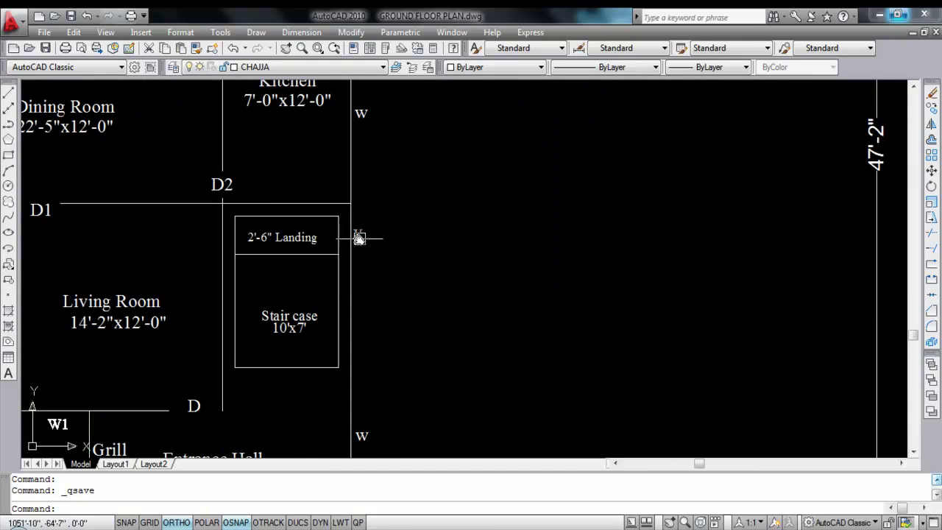
{"action": "scroll", "coordinate": [406, 234], "scroll_direction": "down", "scroll_amount": 5}
{"action": "scroll", "coordinate": [404, 195], "scroll_direction": "up", "scroll_amount": 6}
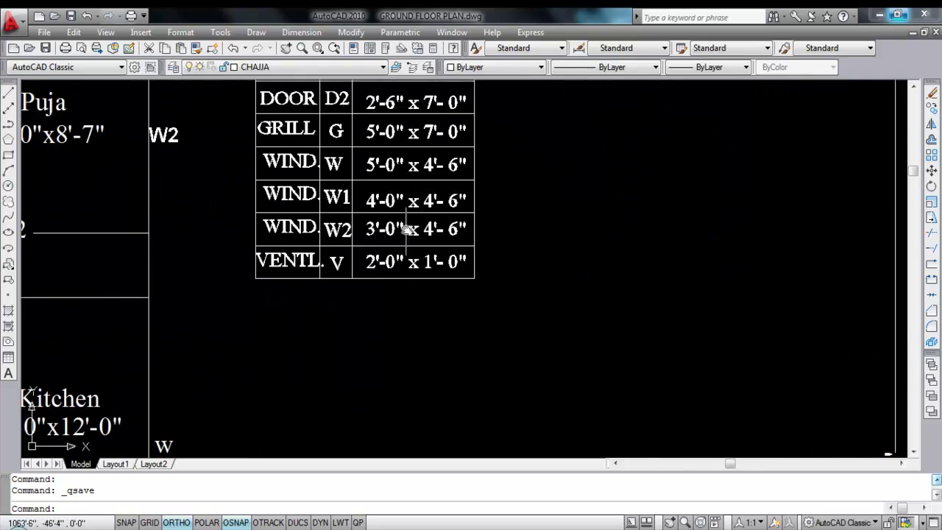
{"action": "scroll", "coordinate": [412, 210], "scroll_direction": "down", "scroll_amount": 5}
{"action": "scroll", "coordinate": [582, 273], "scroll_direction": "up", "scroll_amount": 6}
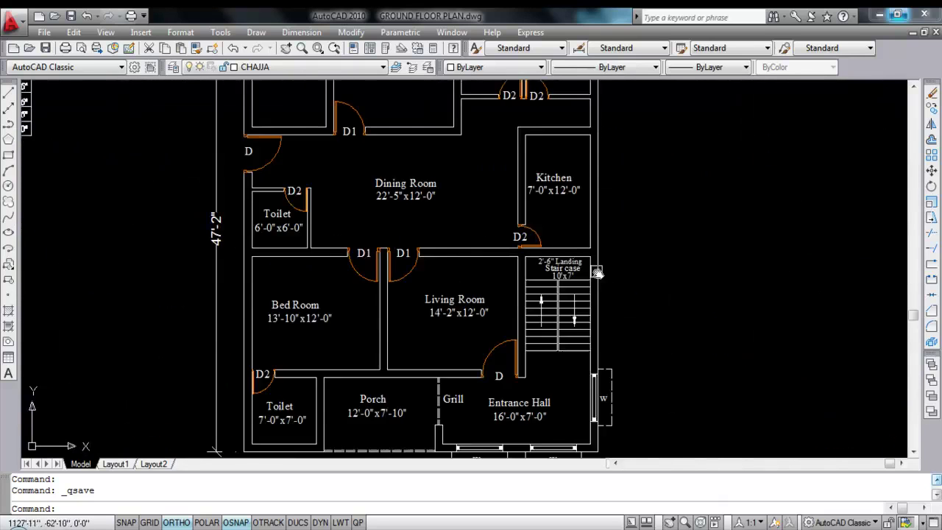
{"action": "type", "text": "l"}
{"action": "key", "text": "Return"}
{"action": "right_click", "coordinate": [576, 261]}
{"action": "key", "text": "Escape"}
{"action": "left_click", "coordinate": [577, 294]}
{"action": "key", "text": "Escape"}
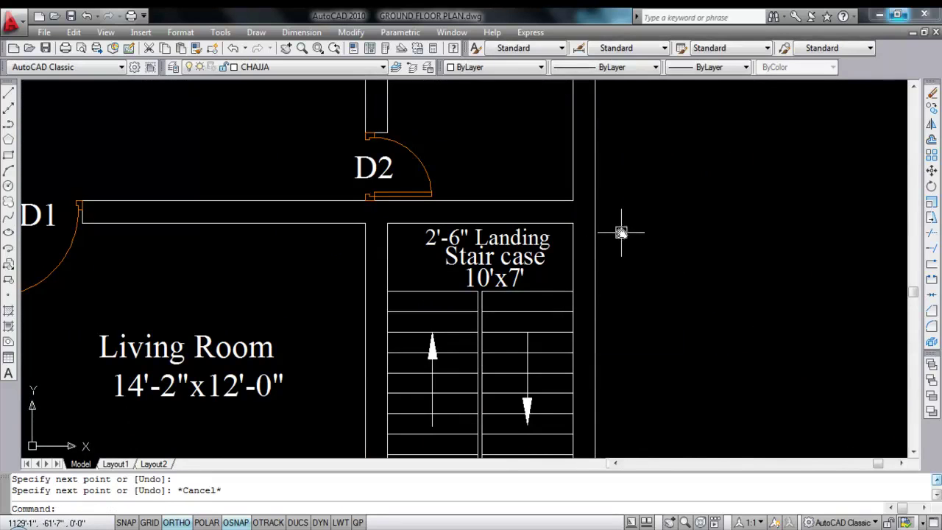
- Draw a horizontal guide line from the midpoint of the staircase landing's right edge outward across the outer wall
{"action": "type", "text": "l"}
{"action": "key", "text": "Return"}
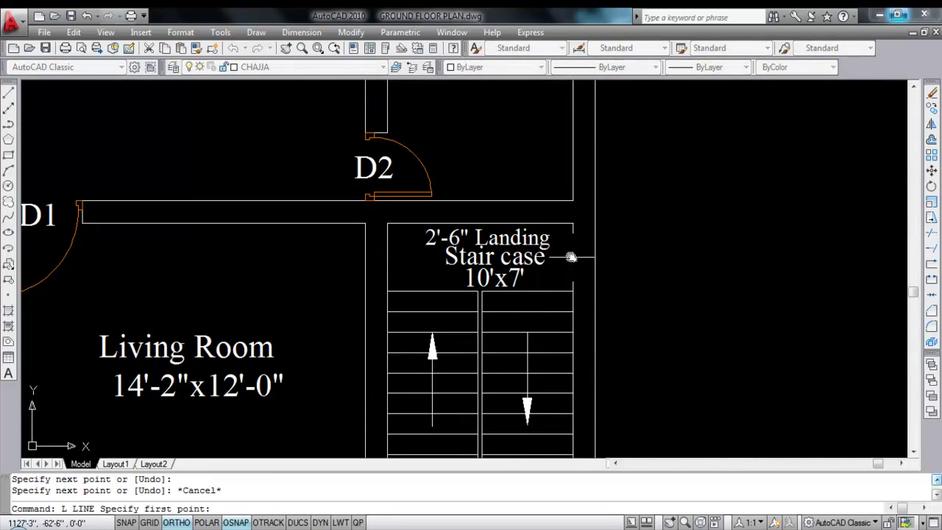
{"action": "left_click", "coordinate": [572, 257]}
{"action": "left_click", "coordinate": [688, 257]}
{"action": "key", "text": "Escape"}
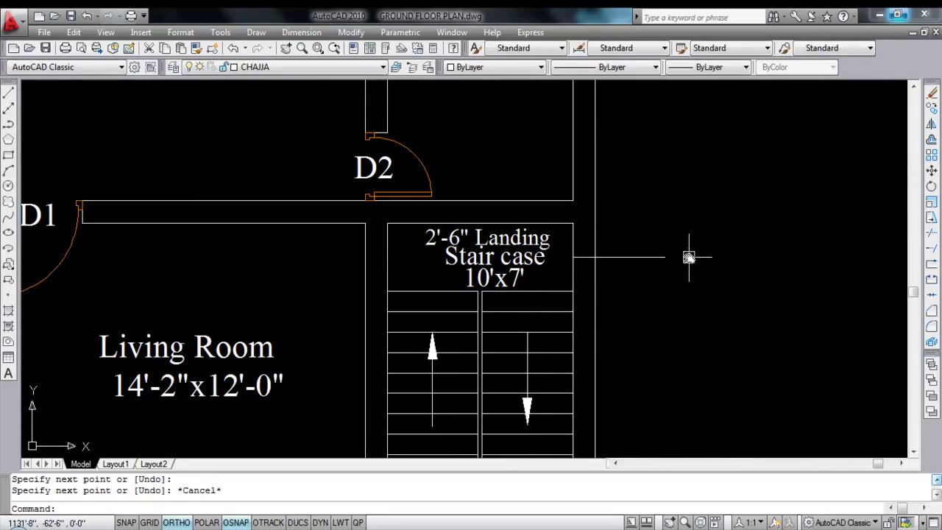
- Offset the landing's horizontal guide line 1' upward and 1' downward
{"action": "type", "text": "o"}
{"action": "key", "text": "Return"}
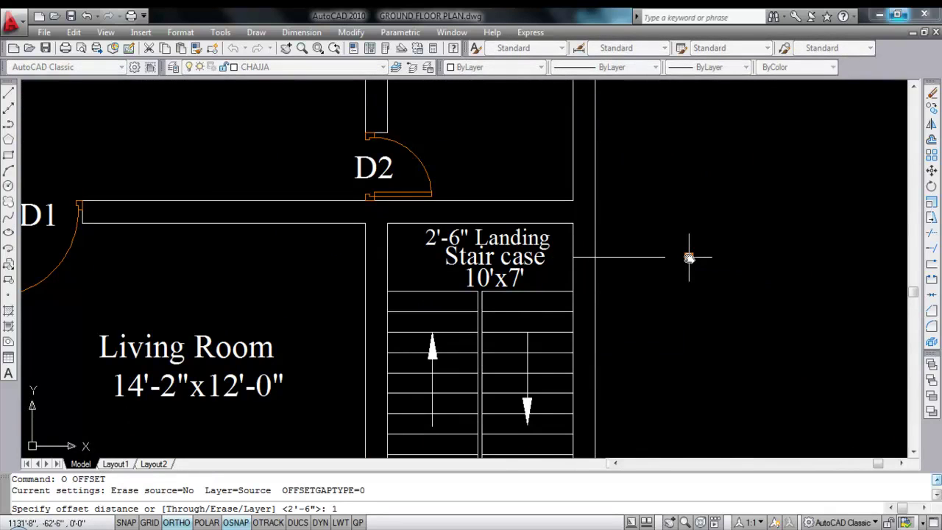
{"action": "type", "text": "1'"}
{"action": "key", "text": "Return"}
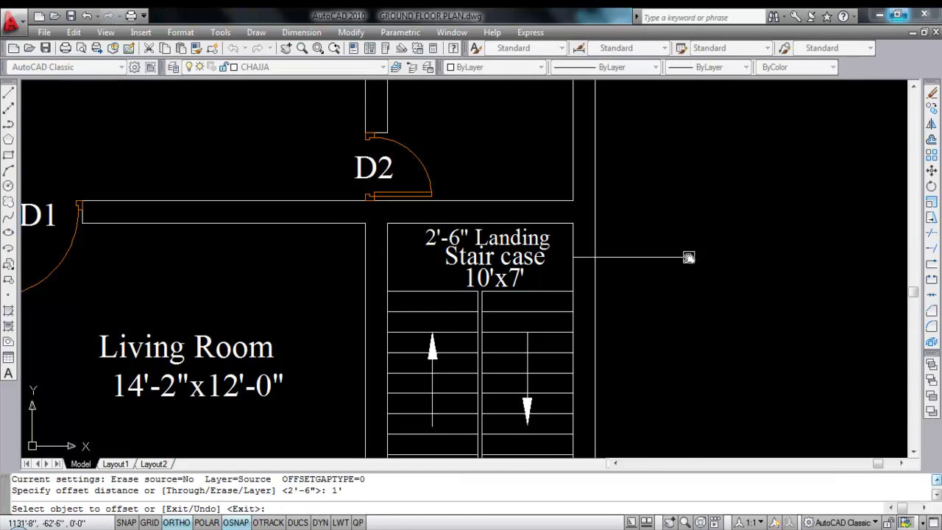
{"action": "left_click", "coordinate": [656, 258]}
{"action": "left_click", "coordinate": [646, 210]}
{"action": "left_click", "coordinate": [631, 258]}
{"action": "left_click", "coordinate": [644, 289]}
{"action": "key", "text": "Escape"}
- Erase the middle guide line and trim the two offset lines back to the outer wall face
{"action": "left_click", "coordinate": [662, 259]}
{"action": "key", "text": "Delete"}
{"action": "type", "text": "tr"}
{"action": "key", "text": "Return"}
{"action": "key", "text": "Return"}
{"action": "left_click", "coordinate": [639, 206]}
{"action": "left_click", "coordinate": [638, 289]}
{"action": "key", "text": "Escape"}
- Assign the two ventilator jamb lines in the staircase wall to the WINDOW layer
{"action": "left_click", "coordinate": [583, 231]}
{"action": "left_click", "coordinate": [586, 287]}
{"action": "left_click", "coordinate": [294, 67]}
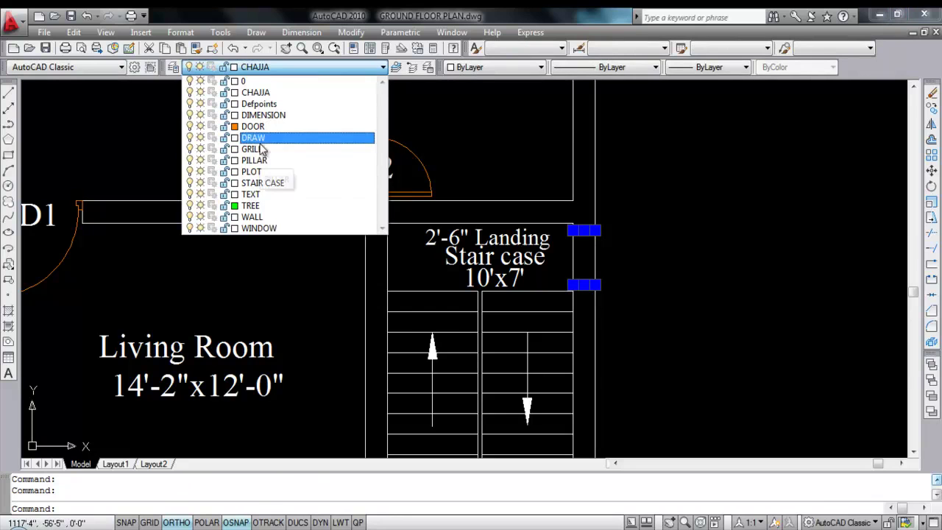
{"action": "left_click", "coordinate": [261, 228]}
{"action": "key", "text": "Escape"}
- Draw a vertical line joining the midpoints of the ventilator's two jamb lines
{"action": "type", "text": "l"}
{"action": "key", "text": "Return"}
{"action": "left_click", "coordinate": [584, 229]}
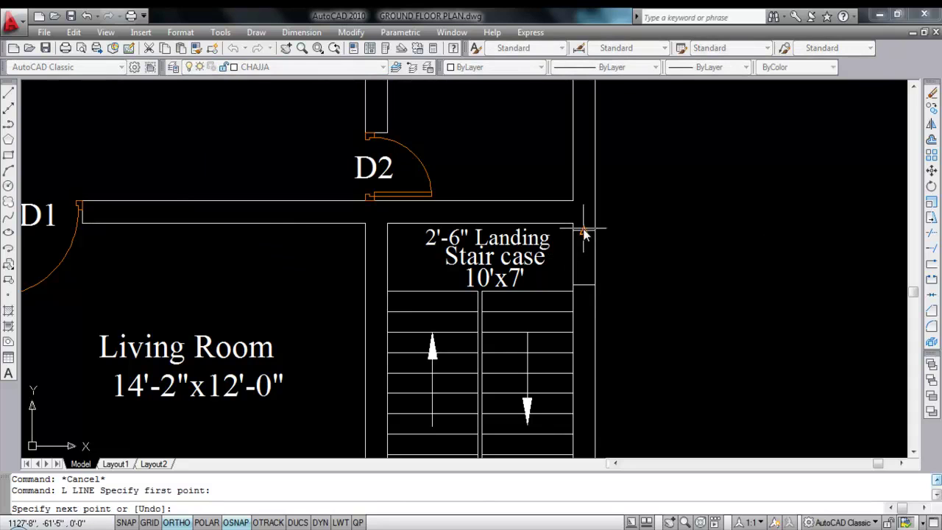
{"action": "left_click", "coordinate": [583, 286]}
{"action": "key", "text": "Escape"}
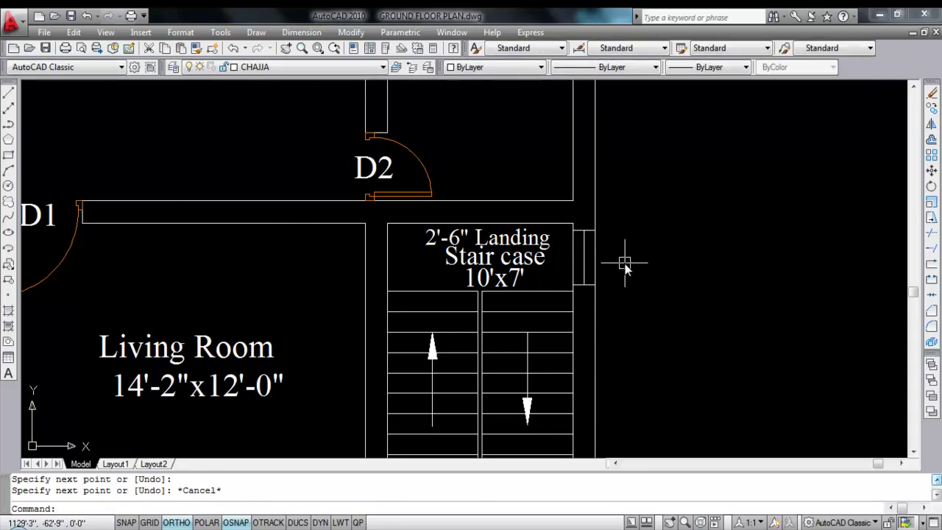
- Offset the ventilator's vertical centre line 1" to each side and erase the original centre line
{"action": "type", "text": "o"}
{"action": "key", "text": "Return"}
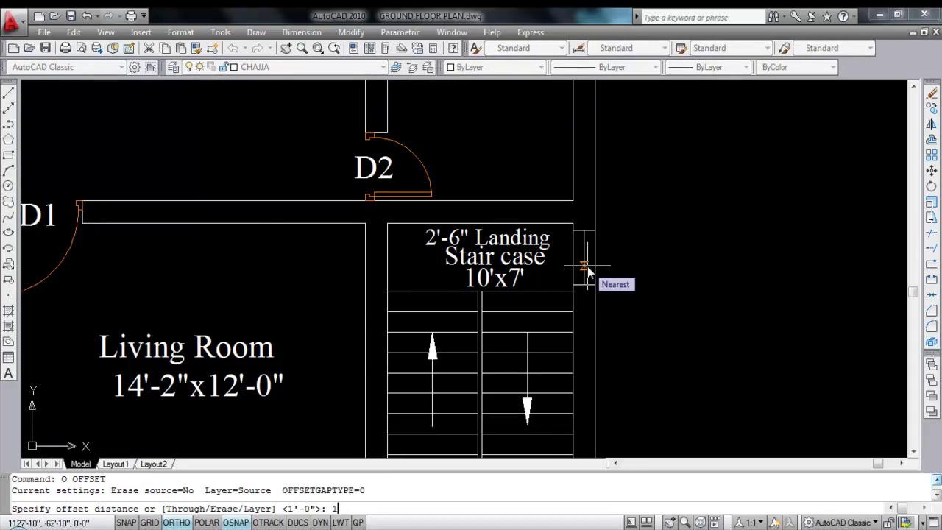
{"action": "type", "text": "1"}
{"action": "key", "text": "Return"}
{"action": "scroll", "coordinate": [584, 262], "scroll_direction": "up", "scroll_amount": 2}
{"action": "left_click", "coordinate": [572, 259]}
{"action": "left_click", "coordinate": [576, 262]}
{"action": "scroll", "coordinate": [575, 262], "scroll_direction": "up", "scroll_amount": 2}
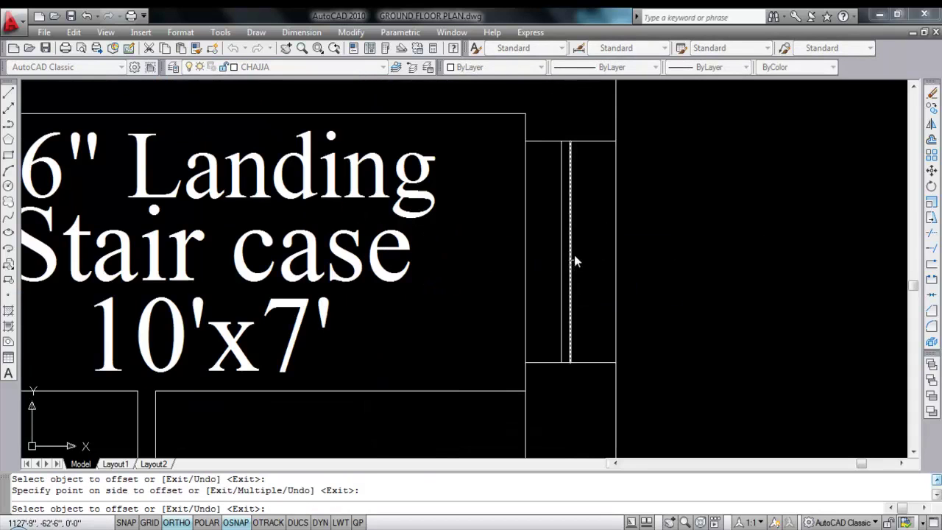
{"action": "left_click", "coordinate": [571, 254]}
{"action": "left_click", "coordinate": [622, 257]}
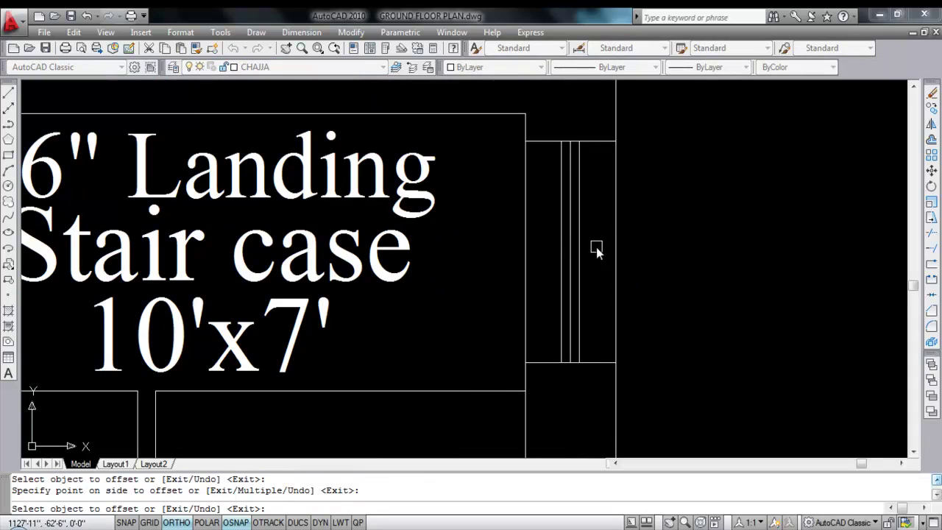
{"action": "key", "text": "Escape"}
{"action": "left_click", "coordinate": [570, 204]}
{"action": "key", "text": "Delete"}
- Copy the Entrance Hall right window's W label and paste it outside the wall beside the staircase ventilator
{"action": "scroll", "coordinate": [710, 217], "scroll_direction": "down", "scroll_amount": 6}
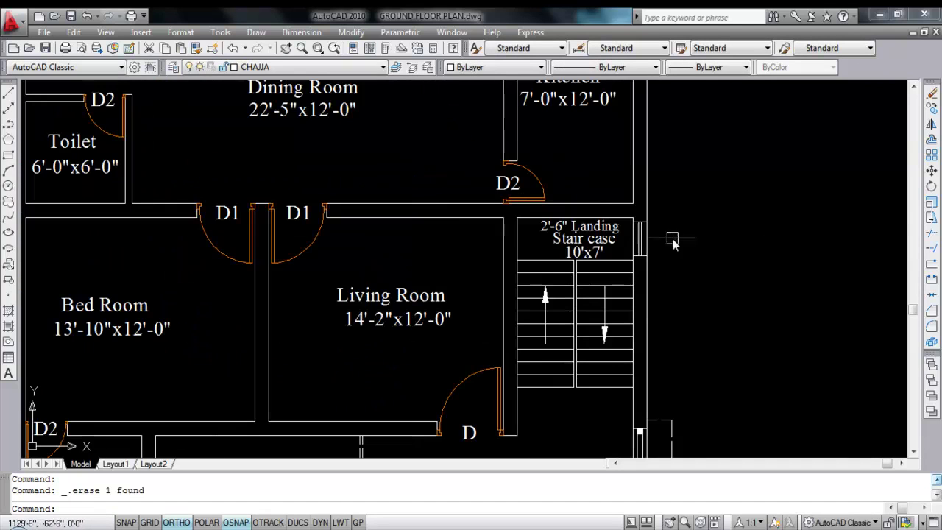
{"action": "scroll", "coordinate": [684, 243], "scroll_direction": "down", "scroll_amount": 5}
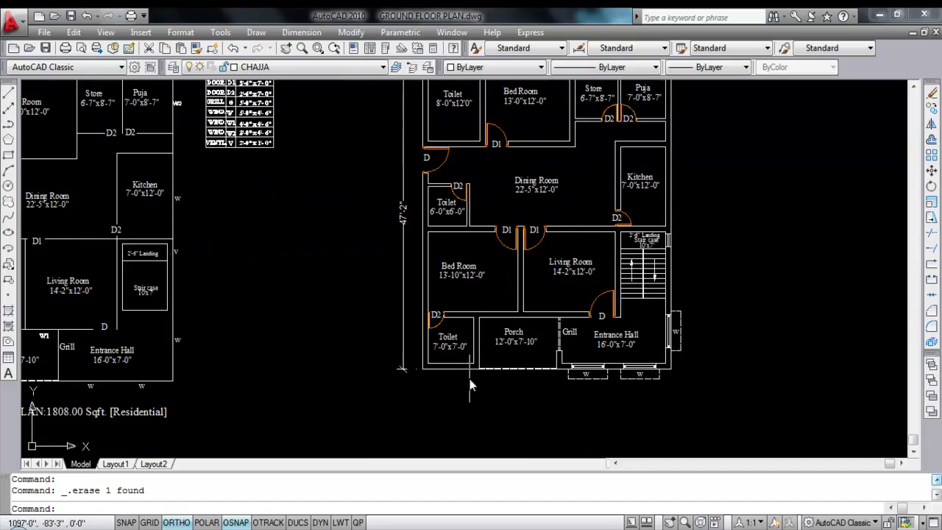
{"action": "scroll", "coordinate": [676, 329], "scroll_direction": "up", "scroll_amount": 5}
{"action": "left_click", "coordinate": [676, 330]}
{"action": "key", "text": "ctrl+c"}
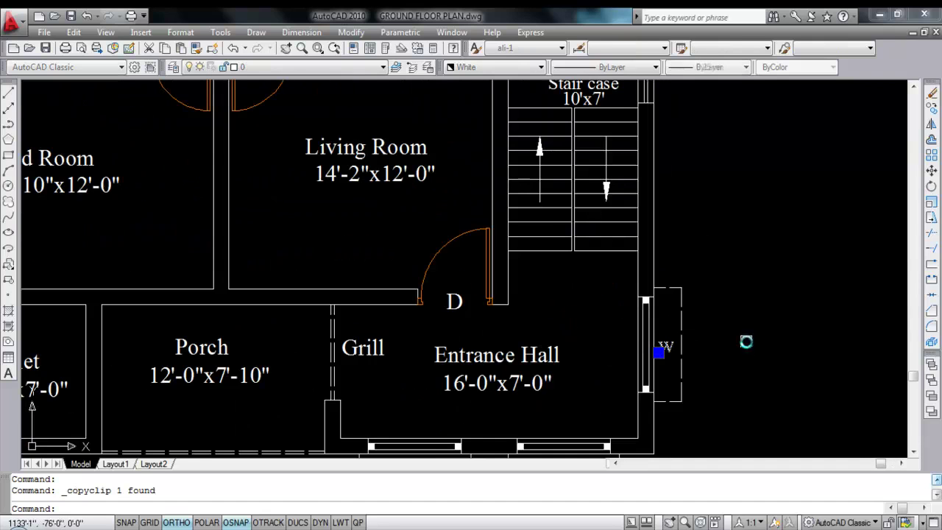
{"action": "key", "text": "ctrl+v"}
{"action": "scroll", "coordinate": [703, 332], "scroll_direction": "down", "scroll_amount": 4}
{"action": "scroll", "coordinate": [682, 270], "scroll_direction": "up", "scroll_amount": 8}
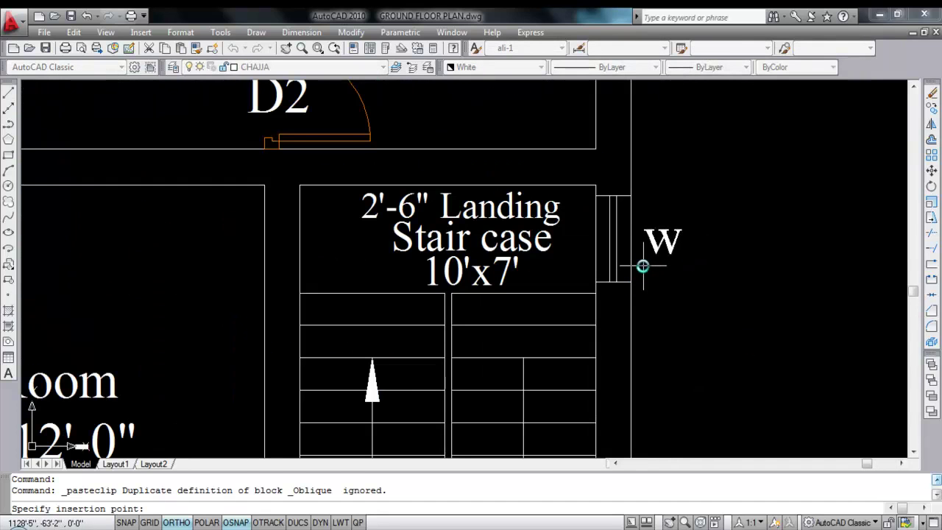
{"action": "left_click", "coordinate": [642, 265]}
- Change the pasted label beside the staircase ventilator to V and save the drawing
{"action": "left_click", "coordinate": [642, 253]}
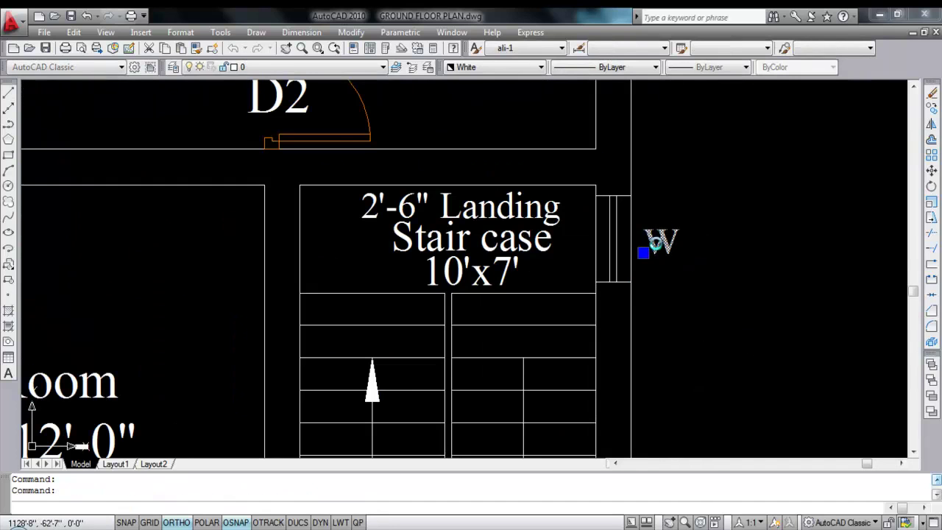
{"action": "double_click", "coordinate": [655, 245]}
{"action": "type", "text": "V"}
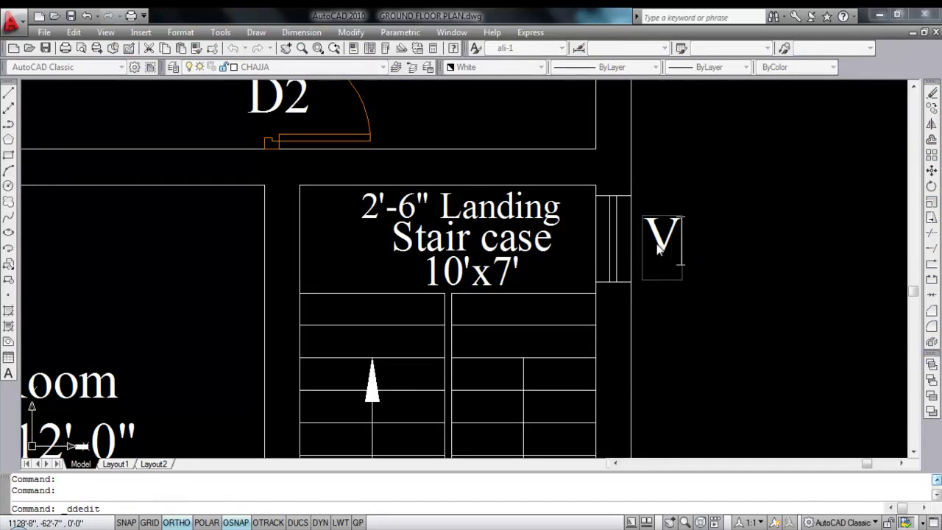
{"action": "key", "text": "Return"}
{"action": "scroll", "coordinate": [678, 273], "scroll_direction": "down", "scroll_amount": 5}
{"action": "key", "text": "Escape"}
{"action": "scroll", "coordinate": [683, 287], "scroll_direction": "up", "scroll_amount": 1}
{"action": "scroll", "coordinate": [683, 287], "scroll_direction": "up", "scroll_amount": 2}
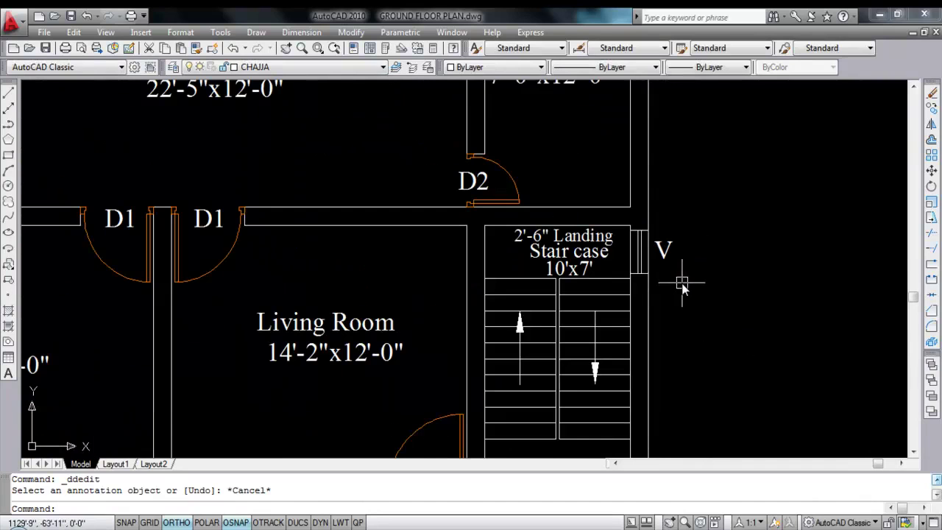
{"action": "key", "text": "ctrl+s"}
- Examine the reference plan's window label at the Kitchen's right wall and compare the location on the working plan
{"action": "scroll", "coordinate": [676, 221], "scroll_direction": "down", "scroll_amount": 3}
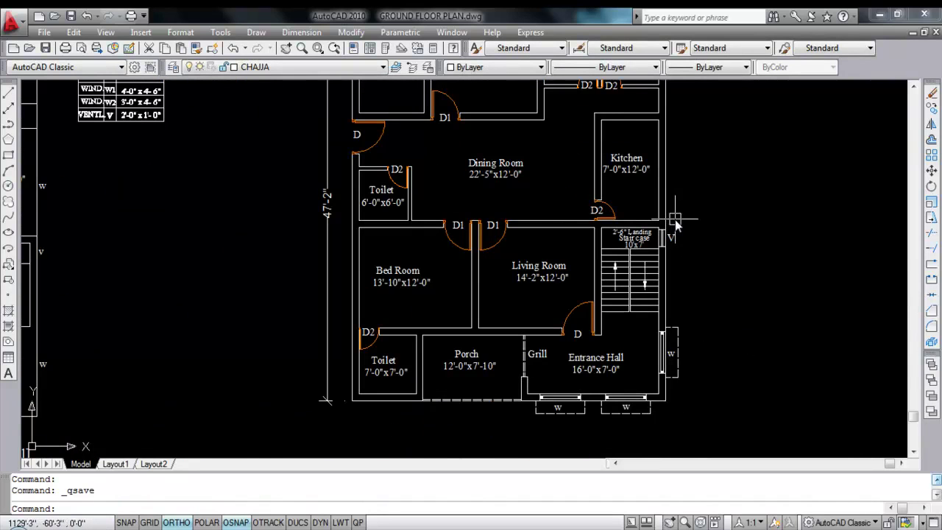
{"action": "scroll", "coordinate": [676, 221], "scroll_direction": "down", "scroll_amount": 3}
{"action": "scroll", "coordinate": [416, 268], "scroll_direction": "up", "scroll_amount": 3}
{"action": "middle_click_drag", "start_coordinate": [417, 168], "coordinate": [422, 257]}
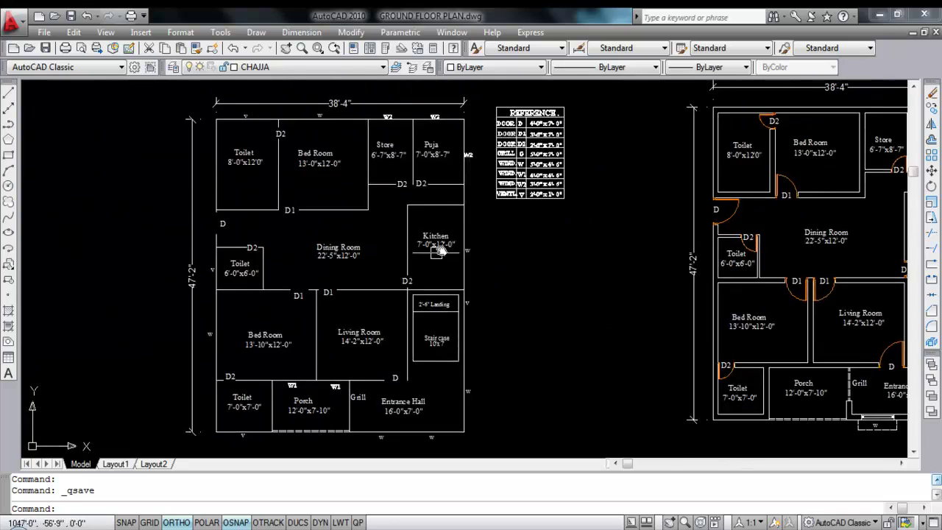
{"action": "scroll", "coordinate": [471, 265], "scroll_direction": "up", "scroll_amount": 4}
{"action": "scroll", "coordinate": [469, 239], "scroll_direction": "down", "scroll_amount": 5}
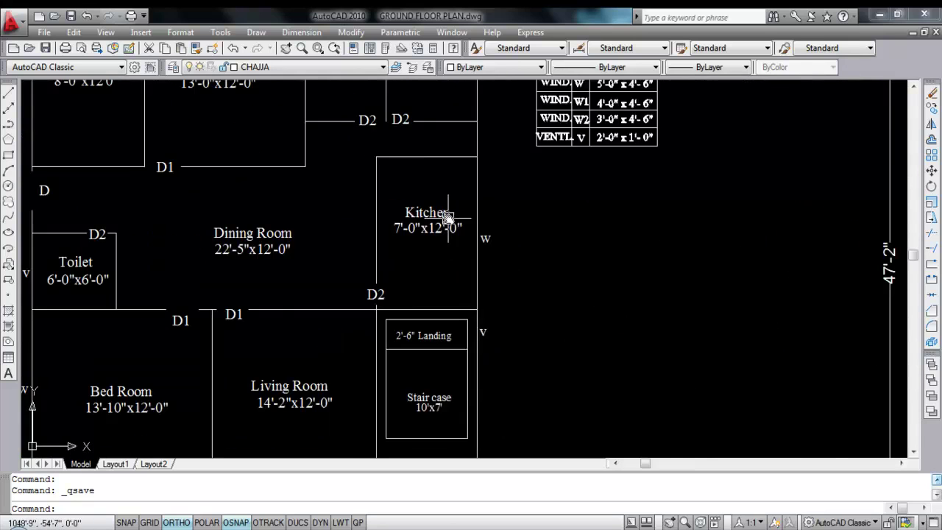
{"action": "scroll", "coordinate": [839, 214], "scroll_direction": "up", "scroll_amount": 3}
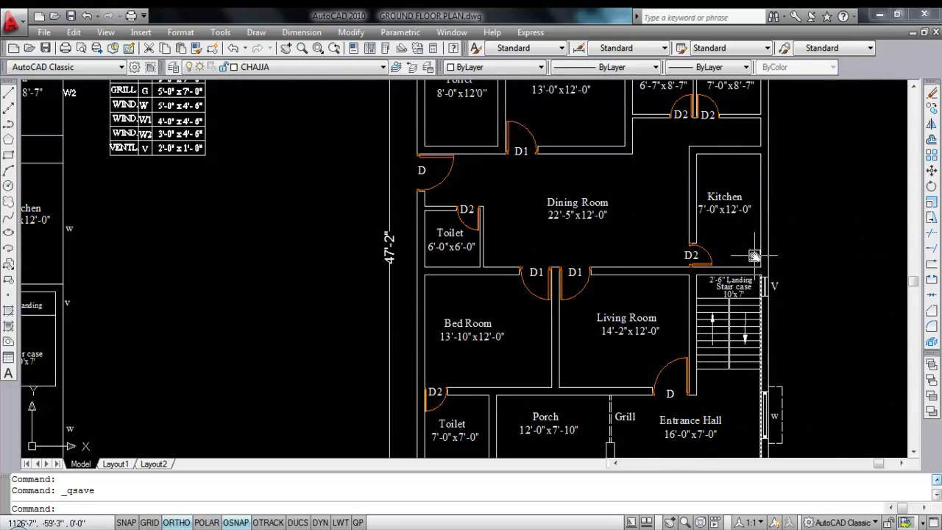
{"action": "scroll", "coordinate": [755, 259], "scroll_direction": "down", "scroll_amount": 2}
{"action": "scroll", "coordinate": [764, 340], "scroll_direction": "up", "scroll_amount": 3}
{"action": "scroll", "coordinate": [764, 341], "scroll_direction": "up", "scroll_amount": 2}
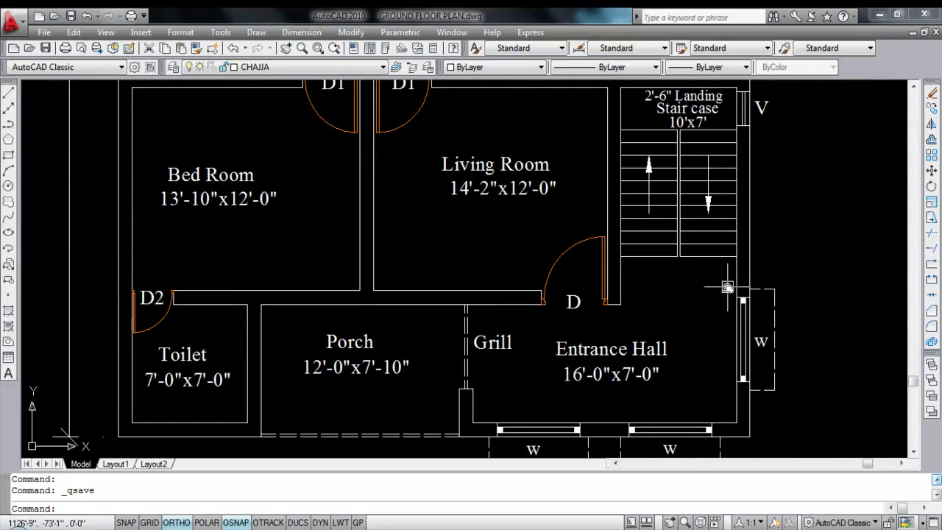
- Draw a short horizontal guide line from the midpoint of the Entrance Hall's right wall window into the room
{"action": "type", "text": "L"}
{"action": "key", "text": "Return"}
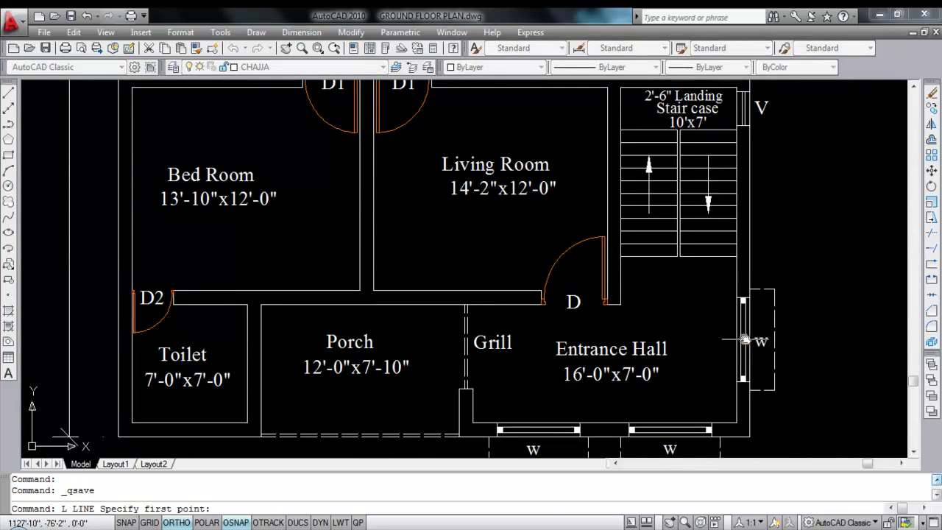
{"action": "left_click", "coordinate": [741, 341]}
{"action": "key", "text": "Escape"}
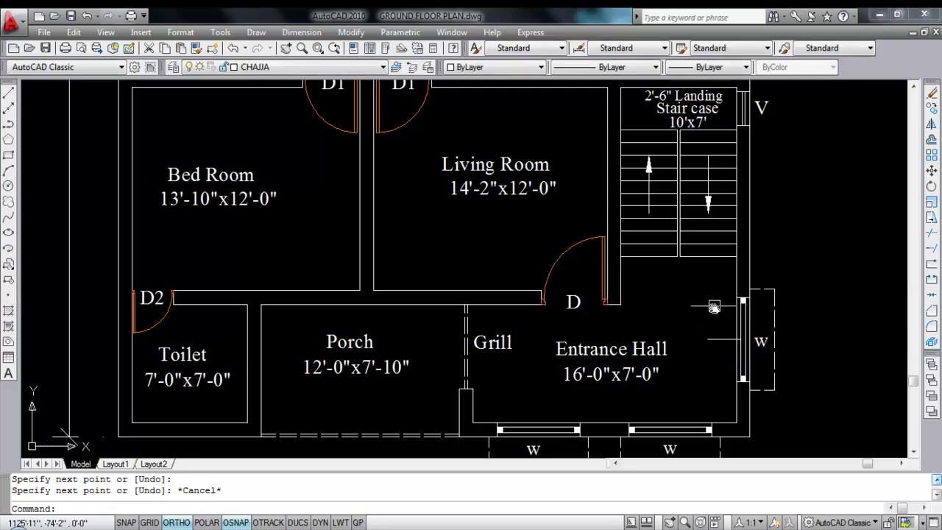
- Copy the Entrance Hall's right window with its CHAJJA outline and W label to the midpoint of the Kitchen's right wall
{"action": "left_click", "coordinate": [712, 282]}
{"action": "left_click", "coordinate": [801, 408]}
{"action": "type", "text": "C"}
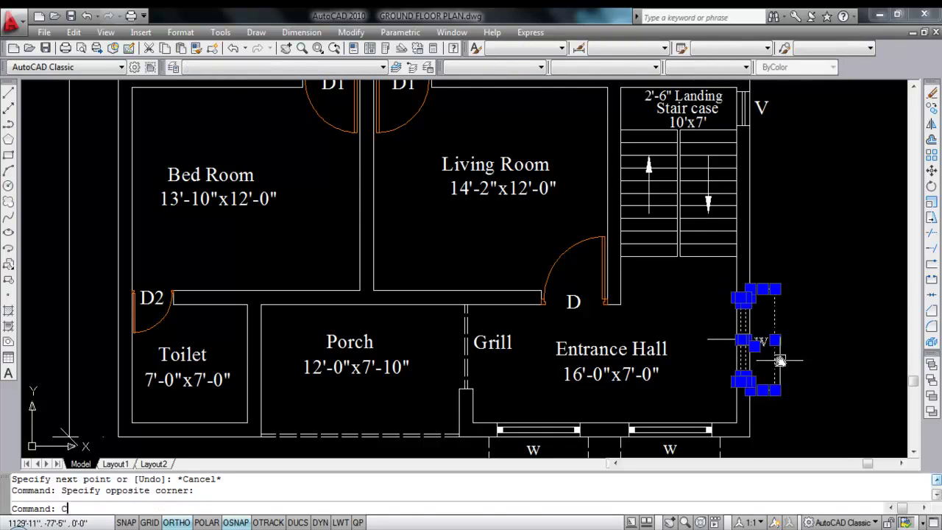
{"action": "type", "text": "O"}
{"action": "key", "text": "Return"}
{"action": "scroll", "coordinate": [738, 352], "scroll_direction": "up", "scroll_amount": 3}
{"action": "left_click", "coordinate": [726, 333]}
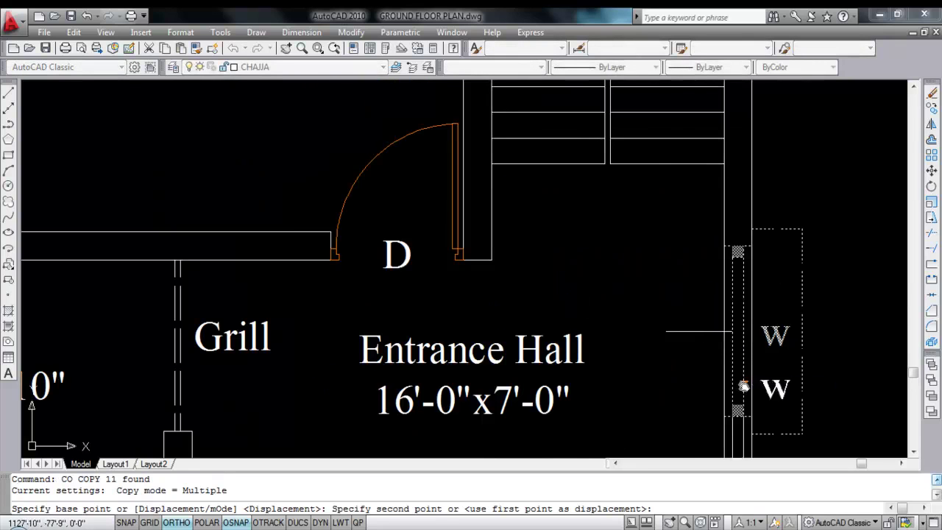
{"action": "scroll", "coordinate": [744, 381], "scroll_direction": "down", "scroll_amount": 4}
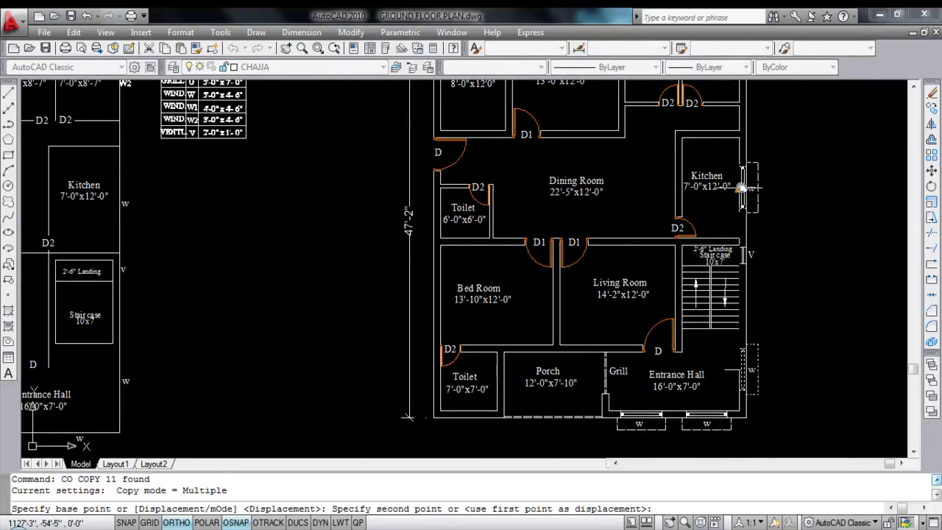
{"action": "scroll", "coordinate": [745, 187], "scroll_direction": "up", "scroll_amount": 3}
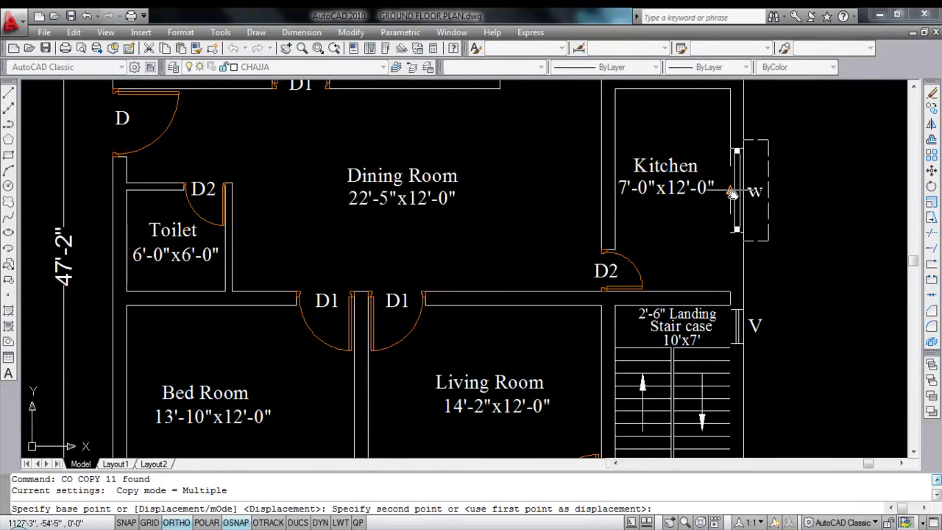
{"action": "left_click", "coordinate": [734, 193]}
{"action": "key", "text": "Escape"}
- Delete the short guide line at the Entrance Hall's right window
{"action": "scroll", "coordinate": [751, 177], "scroll_direction": "down", "scroll_amount": 5}
{"action": "scroll", "coordinate": [755, 171], "scroll_direction": "up", "scroll_amount": 4}
{"action": "scroll", "coordinate": [684, 228], "scroll_direction": "down", "scroll_amount": 3}
{"action": "scroll", "coordinate": [673, 360], "scroll_direction": "up", "scroll_amount": 5}
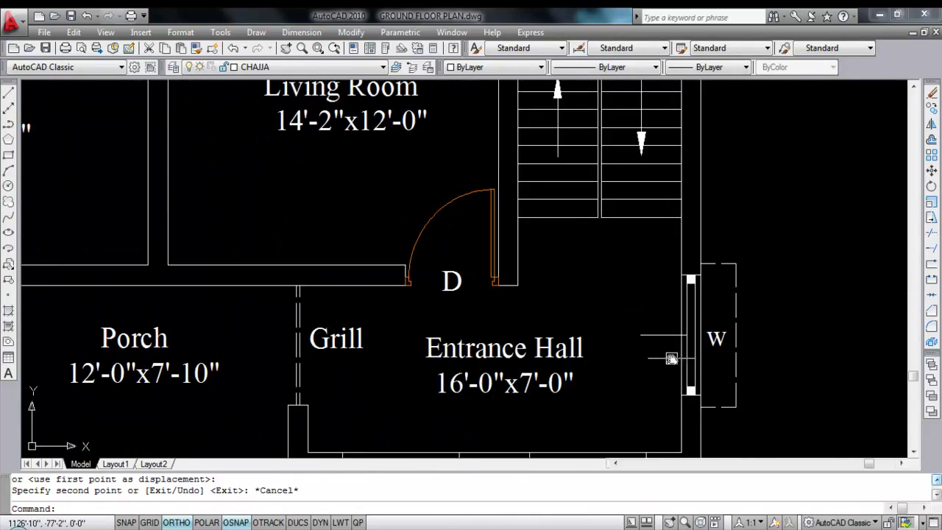
{"action": "left_click", "coordinate": [662, 335]}
{"action": "key", "text": "Delete"}
- Examine the window label at the Puja's right wall on the reference plan and its size in the REFERENCE table
{"action": "scroll", "coordinate": [648, 335], "scroll_direction": "down", "scroll_amount": 4}
{"action": "scroll", "coordinate": [699, 256], "scroll_direction": "up", "scroll_amount": 5}
{"action": "scroll", "coordinate": [699, 256], "scroll_direction": "down", "scroll_amount": 5}
{"action": "scroll", "coordinate": [388, 244], "scroll_direction": "up", "scroll_amount": 5}
{"action": "scroll", "coordinate": [388, 244], "scroll_direction": "down", "scroll_amount": 5}
{"action": "scroll", "coordinate": [389, 127], "scroll_direction": "up", "scroll_amount": 5}
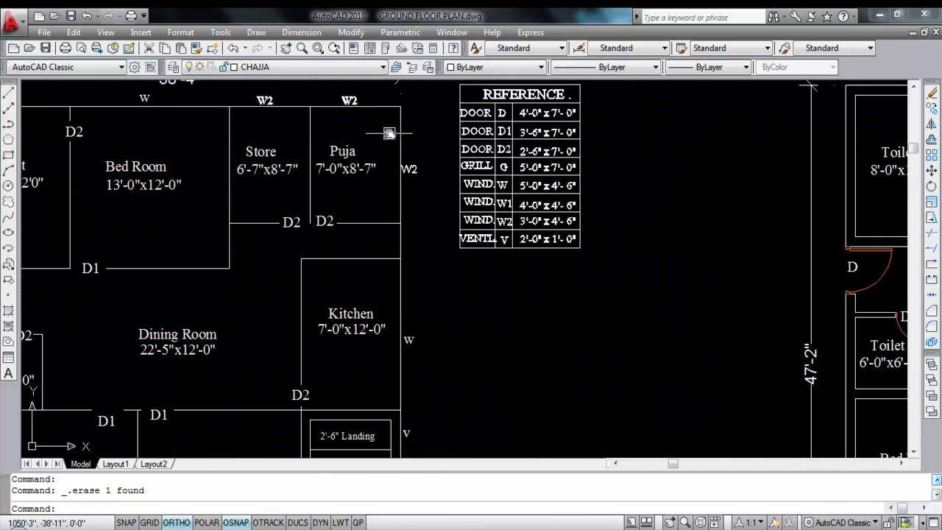
{"action": "scroll", "coordinate": [395, 183], "scroll_direction": "down", "scroll_amount": 5}
{"action": "scroll", "coordinate": [431, 162], "scroll_direction": "up", "scroll_amount": 6}
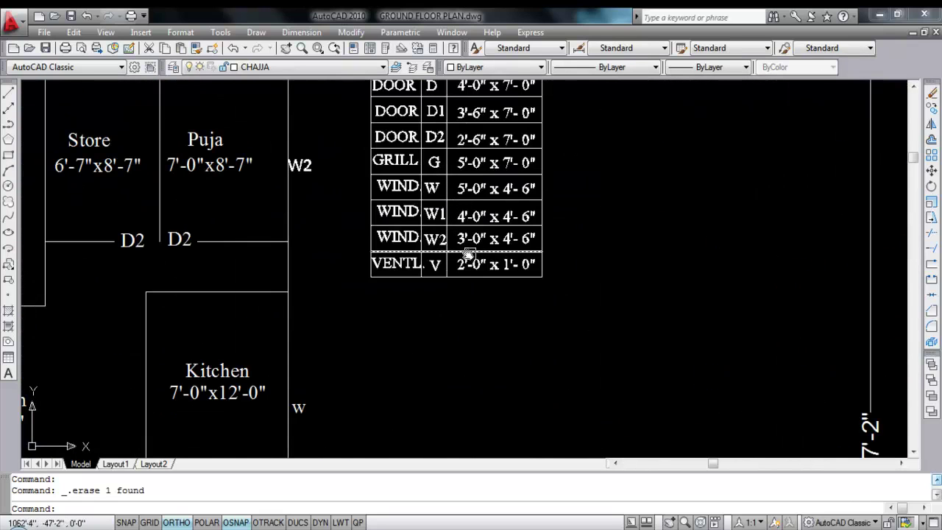
{"action": "scroll", "coordinate": [472, 254], "scroll_direction": "down", "scroll_amount": 5}
- Draw a horizontal guide line outward from the midpoint of the Puja's right wall inner face
{"action": "scroll", "coordinate": [591, 249], "scroll_direction": "up", "scroll_amount": 3}
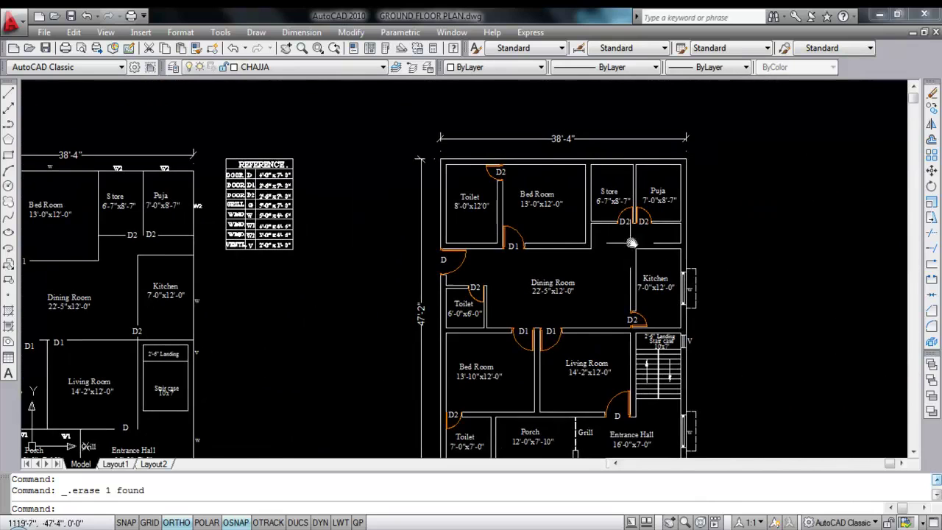
{"action": "scroll", "coordinate": [681, 199], "scroll_direction": "up", "scroll_amount": 3}
{"action": "type", "text": "l"}
{"action": "key", "text": "Return"}
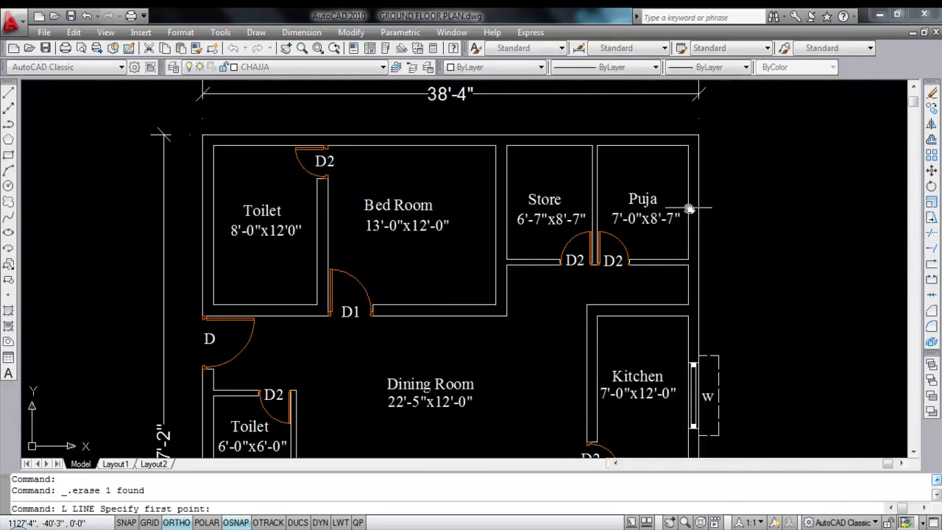
{"action": "scroll", "coordinate": [683, 212], "scroll_direction": "up", "scroll_amount": 3}
{"action": "scroll", "coordinate": [685, 186], "scroll_direction": "down", "scroll_amount": 2}
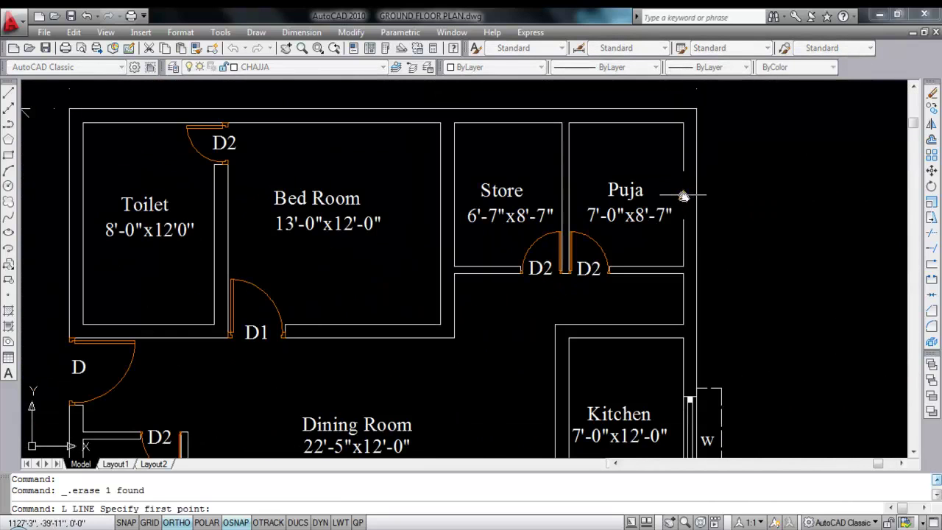
{"action": "left_click", "coordinate": [684, 196]}
{"action": "left_click", "coordinate": [760, 197]}
{"action": "key", "text": "Escape"}
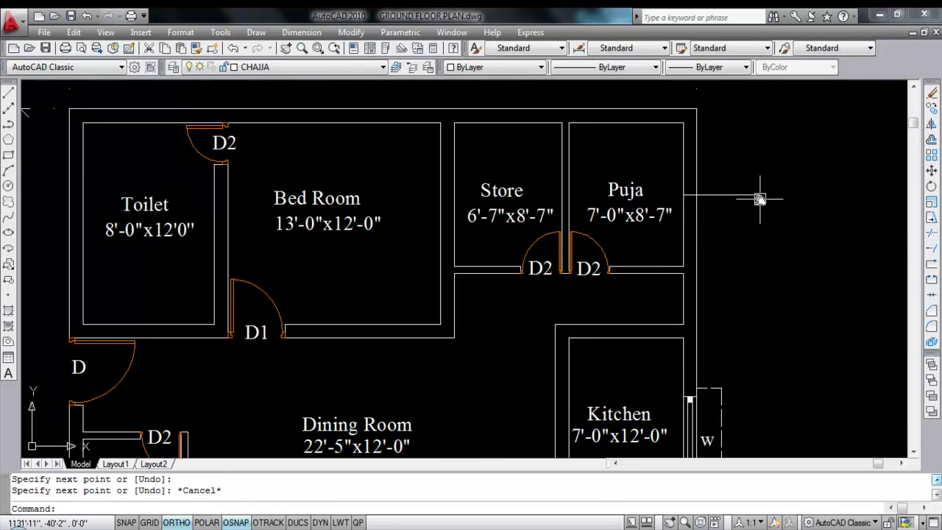
- Offset the Puja guide line 1'-6" to both sides and delete the original line between the copies
{"action": "type", "text": "o"}
{"action": "key", "text": "Return"}
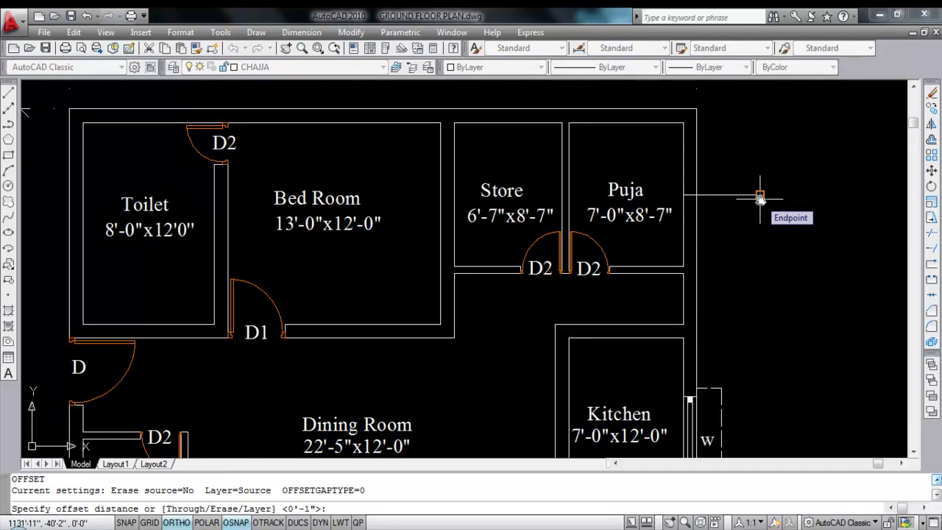
{"action": "type", "text": "1"}
{"action": "key", "text": "Return"}
{"action": "left_click", "coordinate": [725, 195]}
{"action": "left_click", "coordinate": [725, 177]}
{"action": "left_click", "coordinate": [732, 195]}
{"action": "left_click", "coordinate": [732, 227]}
{"action": "key", "text": "Escape"}
{"action": "left_click", "coordinate": [723, 195]}
{"action": "key", "text": "Delete"}
- Trim the two offset lines at the outer face of the Puja's right wall
{"action": "type", "text": "T"}
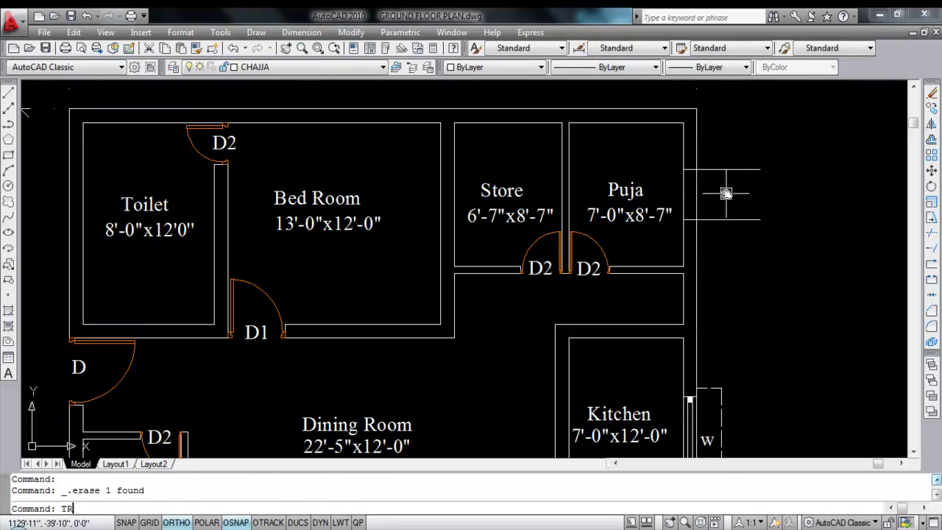
{"action": "type", "text": "R"}
{"action": "key", "text": "Return"}
{"action": "key", "text": "Return"}
{"action": "left_click", "coordinate": [727, 153]}
{"action": "left_click", "coordinate": [722, 235]}
{"action": "key", "text": "Escape"}
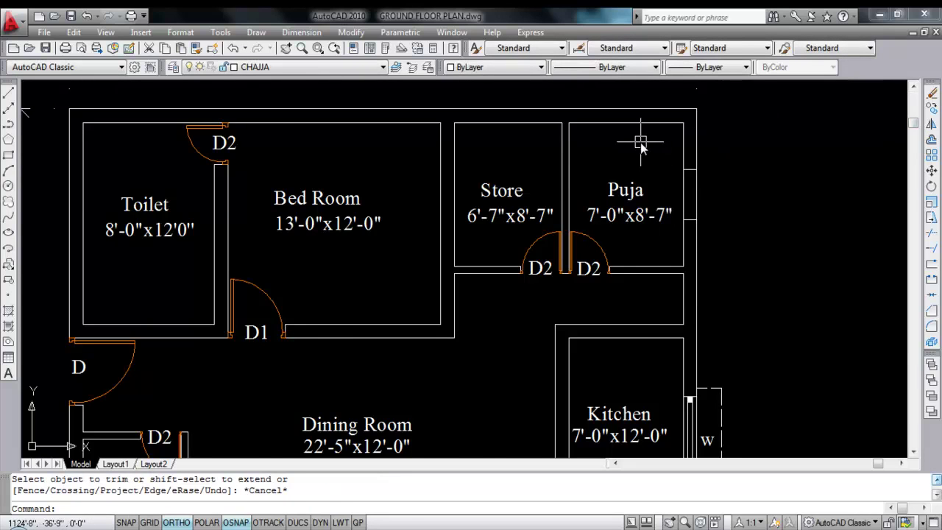
- Draw a vertical line joining the midpoints of the two jamb lines in the Puja's right wall
{"action": "scroll", "coordinate": [641, 144], "scroll_direction": "down", "scroll_amount": 2}
{"action": "scroll", "coordinate": [656, 143], "scroll_direction": "up", "scroll_amount": 3}
{"action": "type", "text": "l"}
{"action": "key", "text": "Return"}
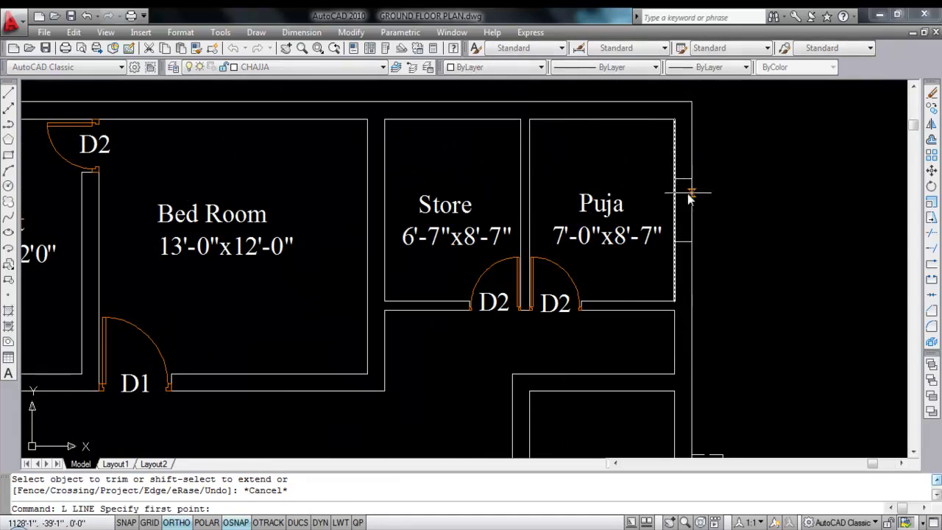
{"action": "left_click", "coordinate": [685, 179]}
{"action": "scroll", "coordinate": [685, 254], "scroll_direction": "up", "scroll_amount": 3}
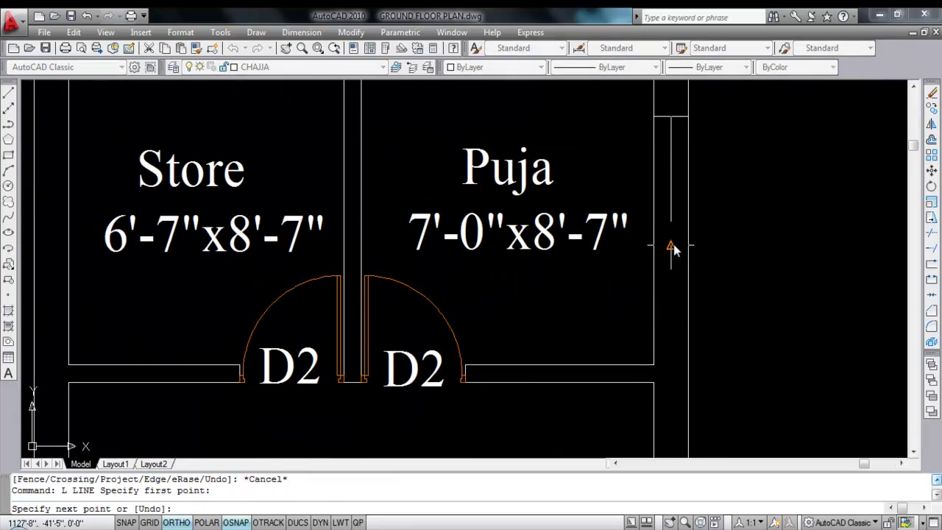
{"action": "left_click", "coordinate": [672, 245]}
{"action": "key", "text": "Escape"}
- Offset the Puja window's centre line 2" to both sides and delete the centre line
{"action": "type", "text": "o"}
{"action": "key", "text": "Return"}
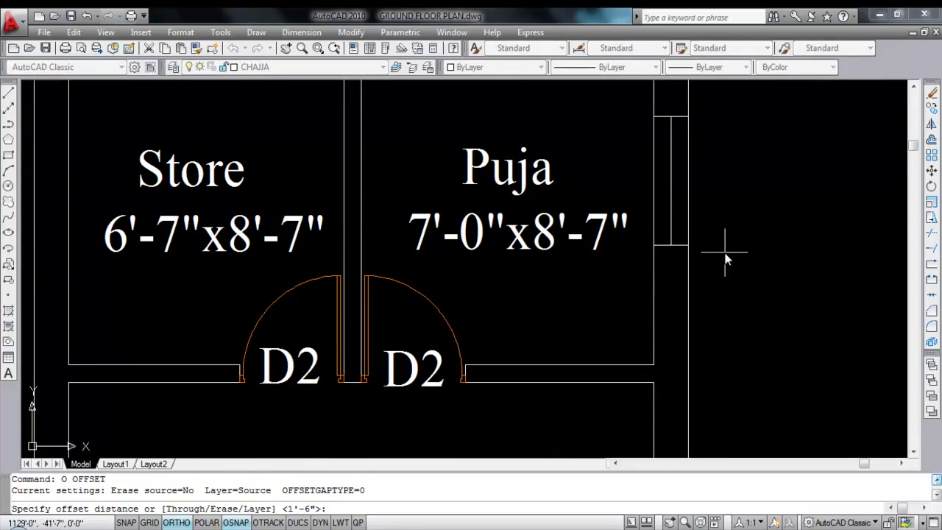
{"action": "type", "text": "2"}
{"action": "key", "text": "Return"}
{"action": "left_click", "coordinate": [671, 161]}
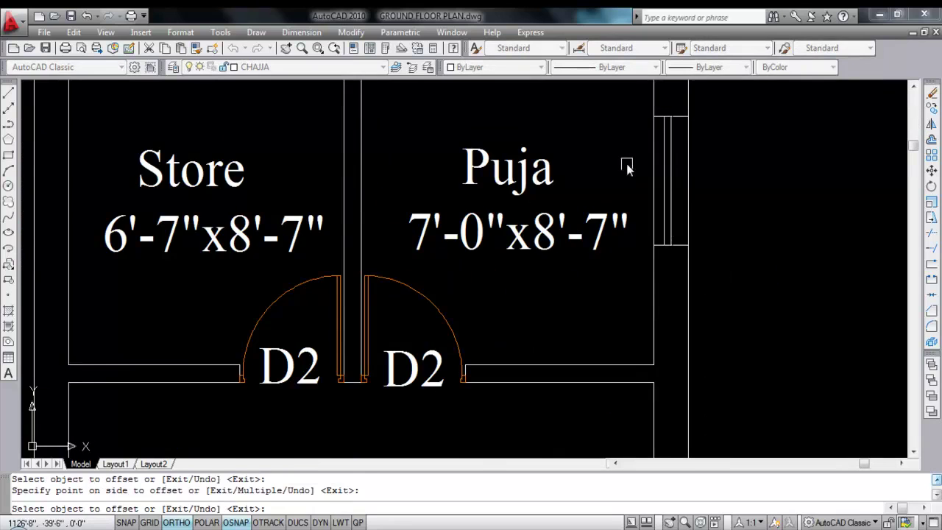
{"action": "left_click", "coordinate": [642, 161]}
{"action": "scroll", "coordinate": [679, 168], "scroll_direction": "up", "scroll_amount": 2}
{"action": "key", "text": "Escape"}
{"action": "left_click", "coordinate": [667, 158]}
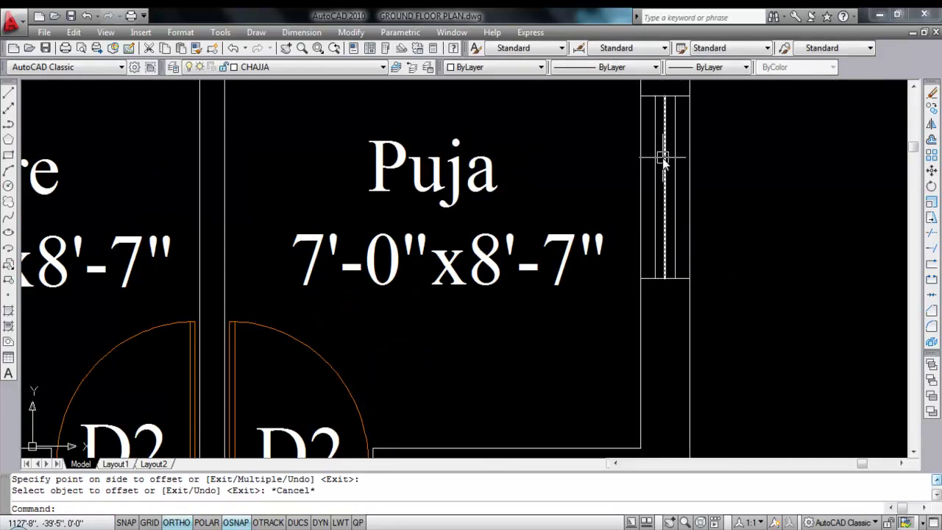
{"action": "key", "text": "Delete"}
- Offset both jamb lines of the Puja window 4" inward into the opening
{"action": "type", "text": "o"}
{"action": "key", "text": "Return"}
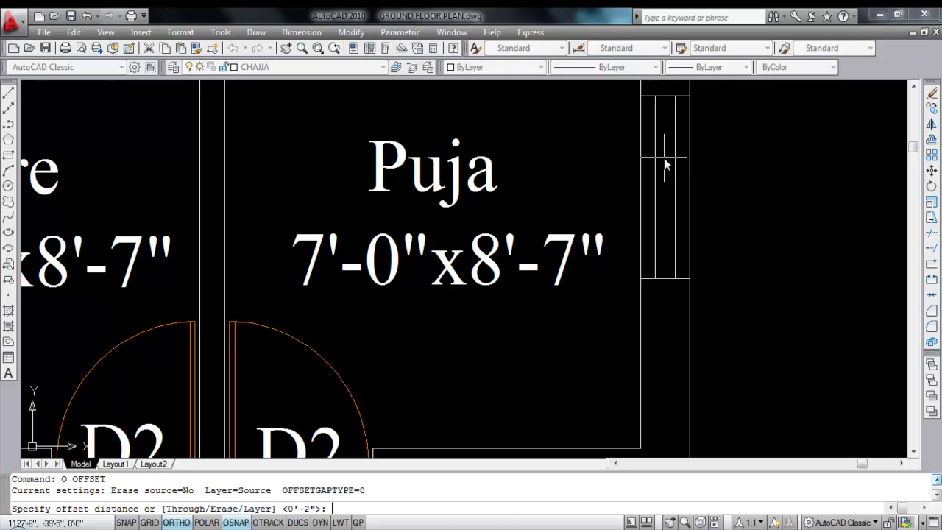
{"action": "key", "text": "Return"}
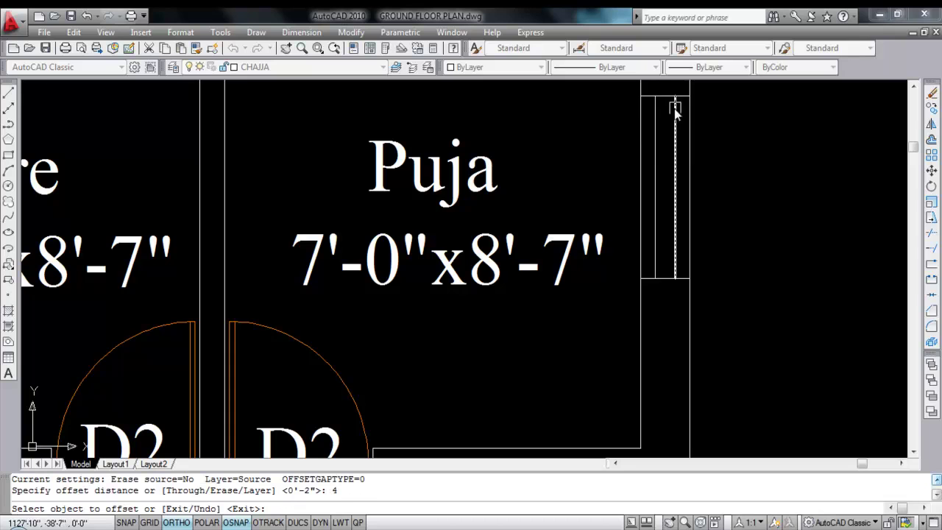
{"action": "left_click", "coordinate": [677, 99]}
{"action": "left_click", "coordinate": [688, 191]}
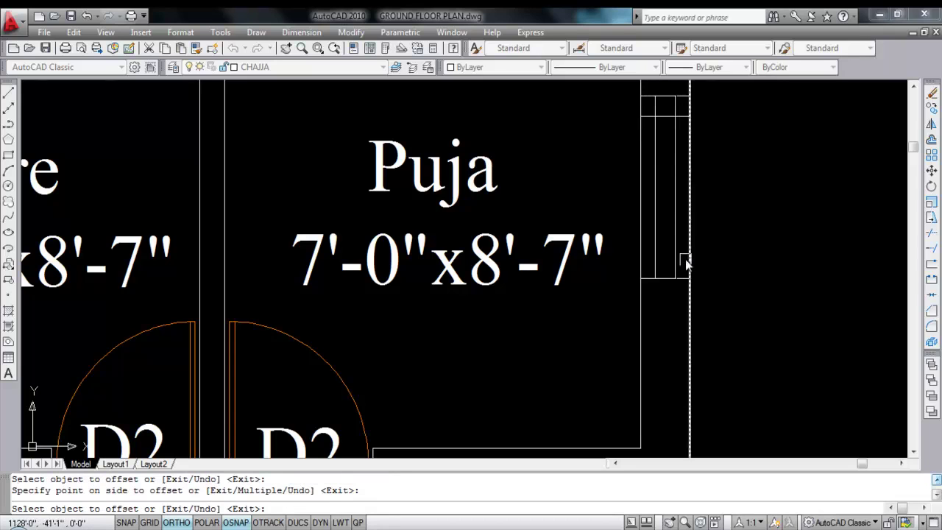
{"action": "left_click", "coordinate": [684, 280]}
{"action": "left_click", "coordinate": [687, 231]}
{"action": "key", "text": "Escape"}
- Trim the offset jamb lines so they remain only between the Puja window's two vertical frame lines
{"action": "type", "text": "tr"}
{"action": "key", "text": "Return"}
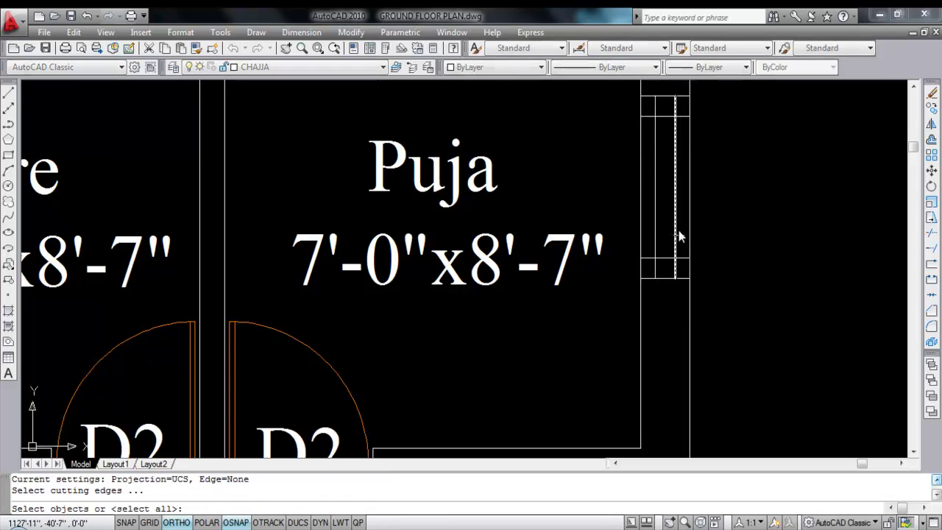
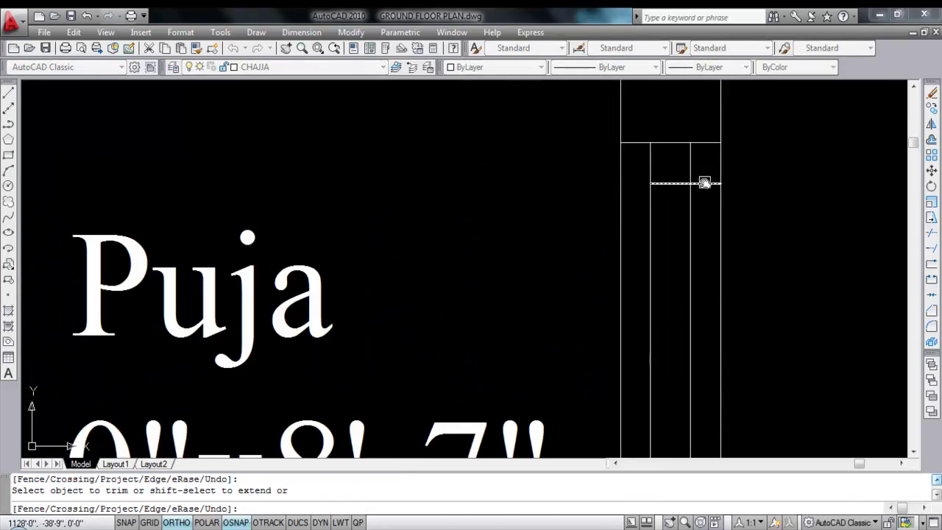
{"action": "scroll", "coordinate": [648, 250], "scroll_direction": "up", "scroll_amount": 5}
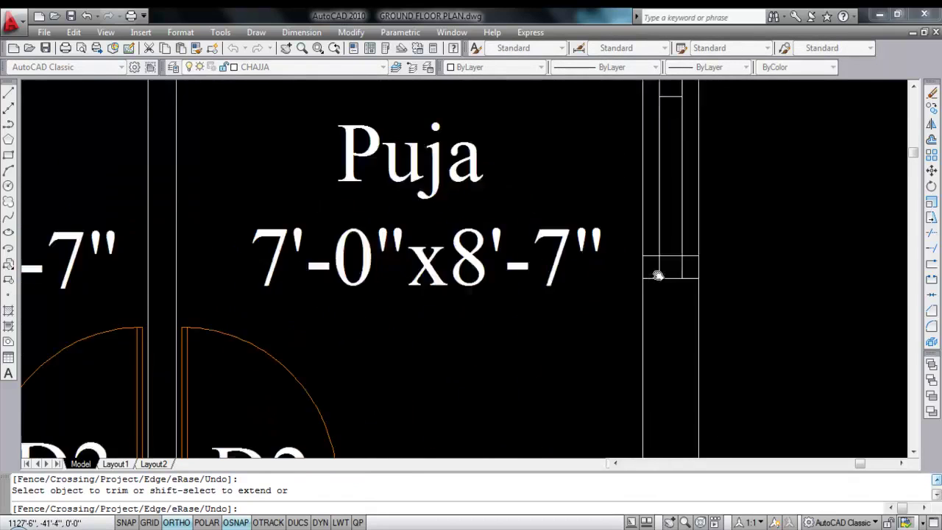
{"action": "left_click", "coordinate": [713, 240]}
{"action": "key", "text": "Escape"}
- Make WINDOW the current layer and move all of the Puja window's lines onto it
{"action": "left_click", "coordinate": [364, 67]}
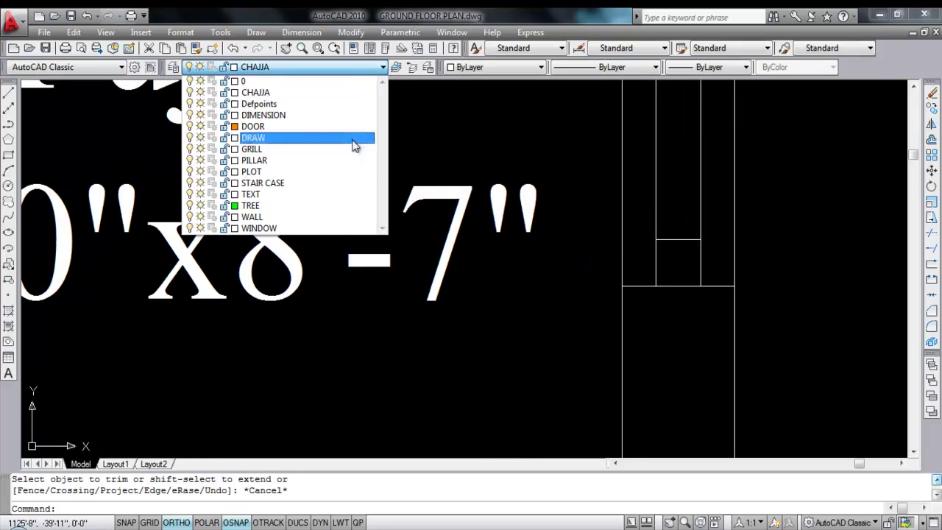
{"action": "left_click", "coordinate": [338, 227]}
{"action": "scroll", "coordinate": [688, 264], "scroll_direction": "down", "scroll_amount": 4}
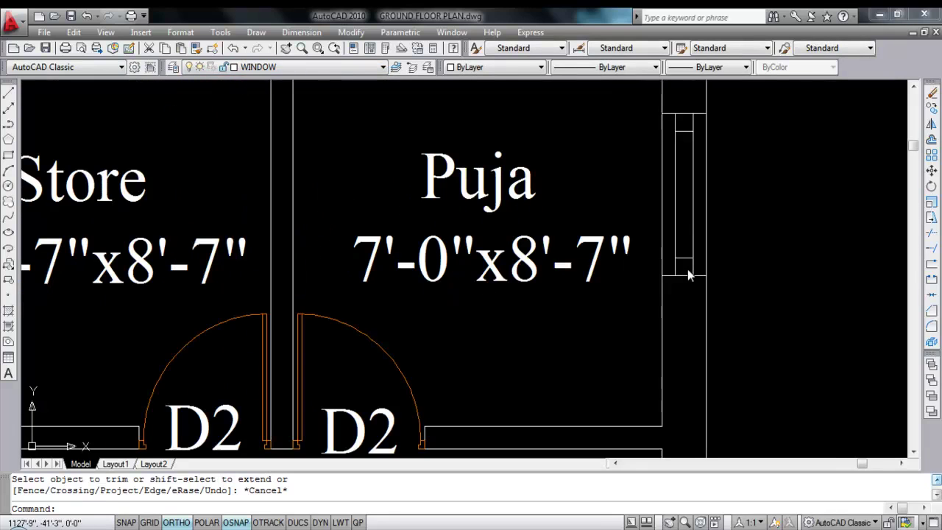
{"action": "left_click", "coordinate": [633, 110]}
{"action": "left_click", "coordinate": [753, 297]}
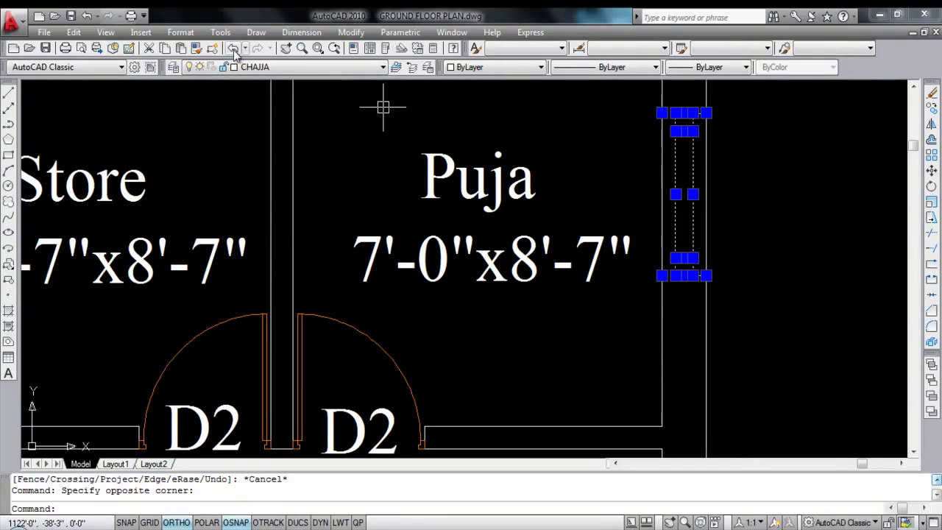
{"action": "left_click", "coordinate": [269, 67]}
{"action": "left_click", "coordinate": [295, 229]}
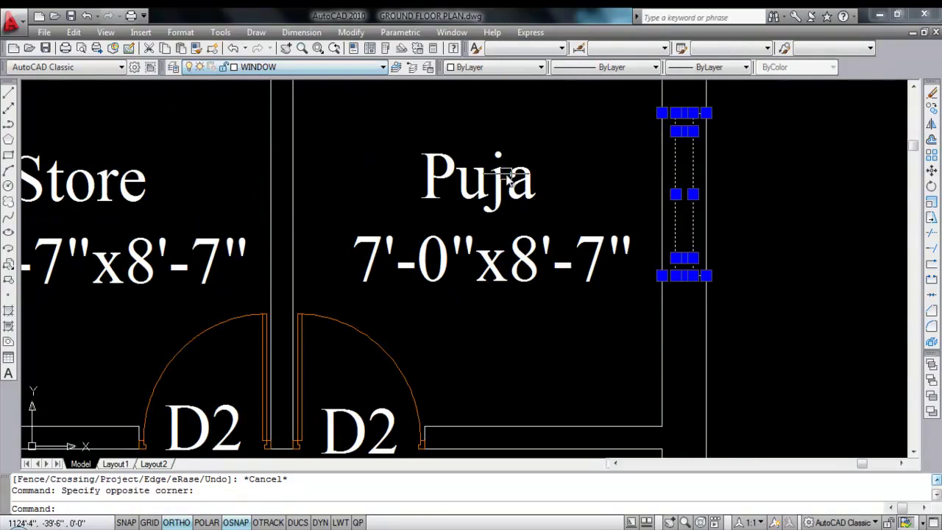
{"action": "key", "text": "Escape"}
- Fill the two small frame squares at the ends of the Puja window with a SOLID hatch
{"action": "scroll", "coordinate": [555, 165], "scroll_direction": "down", "scroll_amount": 4}
{"action": "type", "text": "h"}
{"action": "key", "text": "Return"}
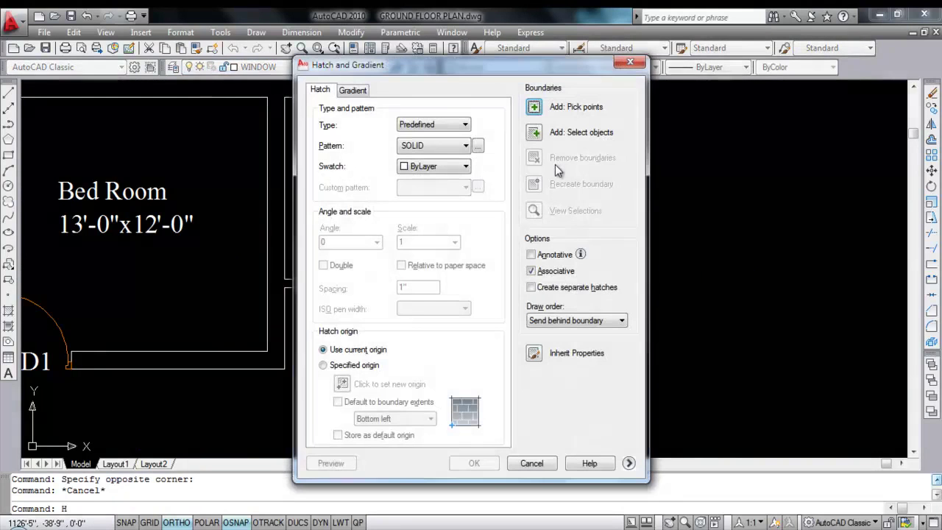
{"action": "left_click", "coordinate": [534, 68]}
{"action": "scroll", "coordinate": [600, 168], "scroll_direction": "up", "scroll_amount": 3}
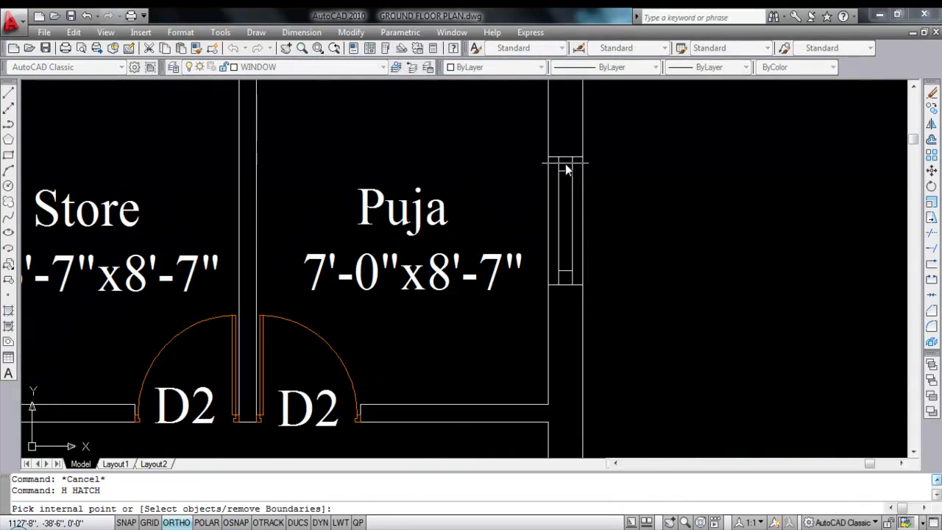
{"action": "left_click", "coordinate": [562, 163]}
{"action": "left_click", "coordinate": [569, 279]}
{"action": "key", "text": "Return"}
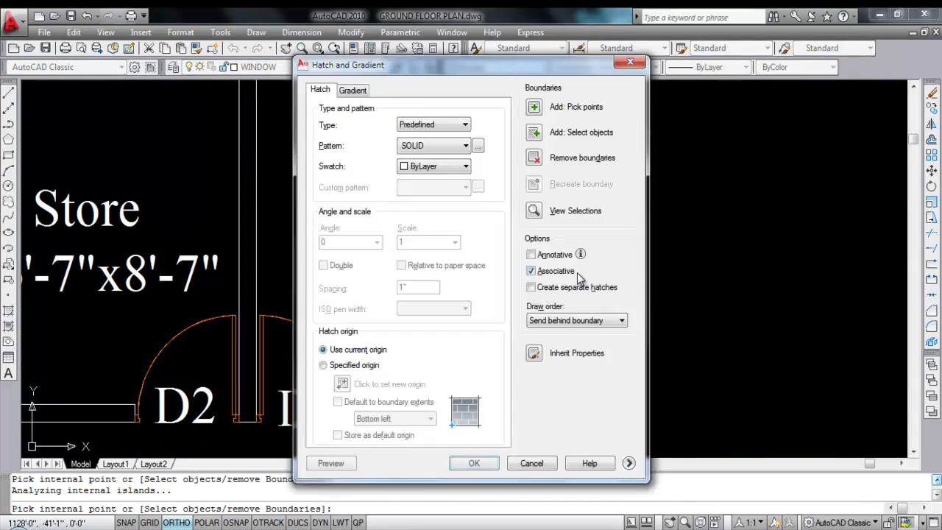
{"action": "key", "text": "Return"}
- Offset the Puja window's two jamb lines 6" outward, one beyond each end of the opening
{"action": "scroll", "coordinate": [570, 227], "scroll_direction": "down", "scroll_amount": 4}
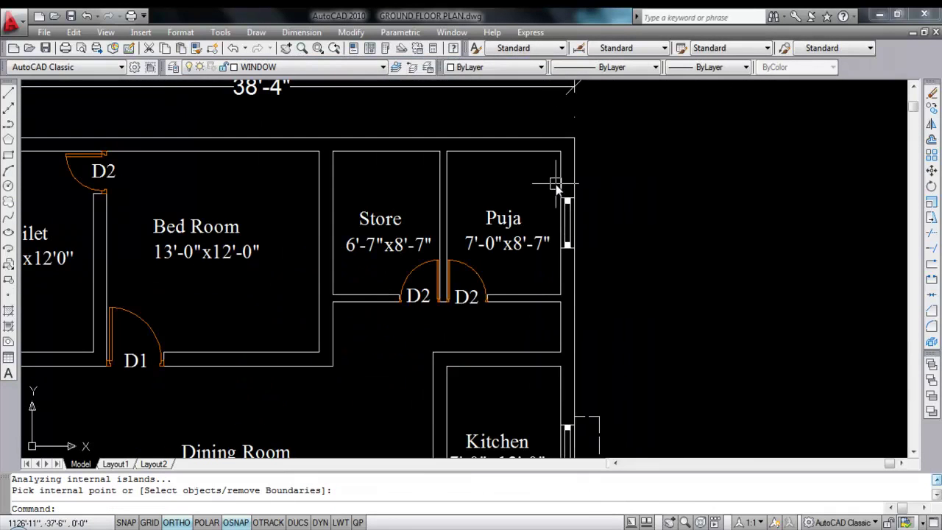
{"action": "scroll", "coordinate": [556, 185], "scroll_direction": "down", "scroll_amount": 2}
{"action": "scroll", "coordinate": [562, 196], "scroll_direction": "up", "scroll_amount": 6}
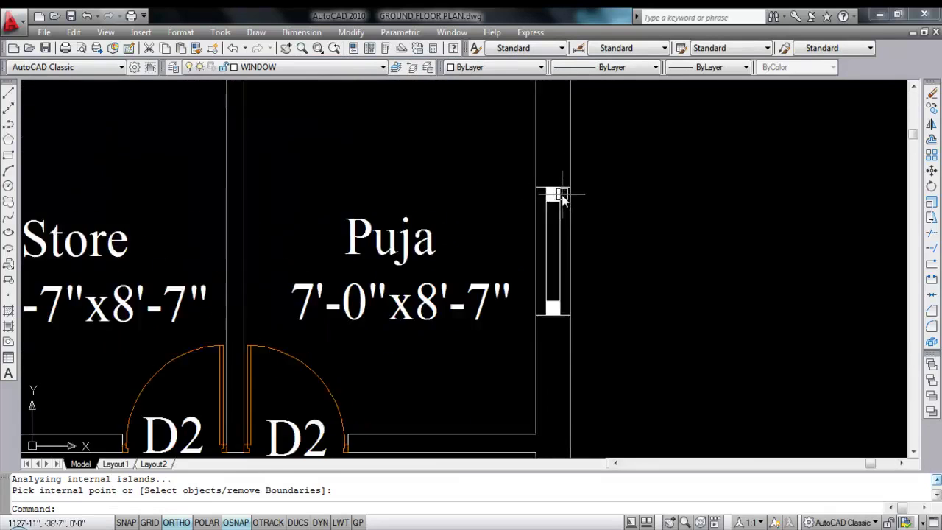
{"action": "type", "text": "o"}
{"action": "key", "text": "Return"}
{"action": "key", "text": "Return"}
{"action": "scroll", "coordinate": [560, 187], "scroll_direction": "up", "scroll_amount": 3}
{"action": "left_click", "coordinate": [561, 181]}
{"action": "scroll", "coordinate": [571, 246], "scroll_direction": "down", "scroll_amount": 3}
{"action": "left_click", "coordinate": [563, 159]}
{"action": "scroll", "coordinate": [563, 158], "scroll_direction": "down", "scroll_amount": 2}
{"action": "scroll", "coordinate": [560, 328], "scroll_direction": "up", "scroll_amount": 4}
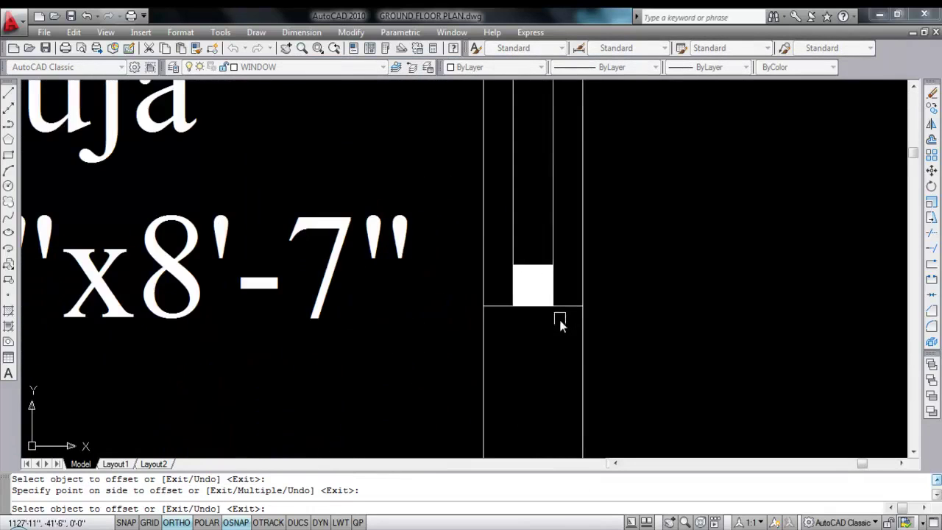
{"action": "scroll", "coordinate": [564, 352], "scroll_direction": "down", "scroll_amount": 2}
{"action": "key", "text": "Escape"}
- Offset the outer wall line beside the Puja window 1'6" outward from the building
{"action": "type", "text": "o"}
{"action": "key", "text": "Return"}
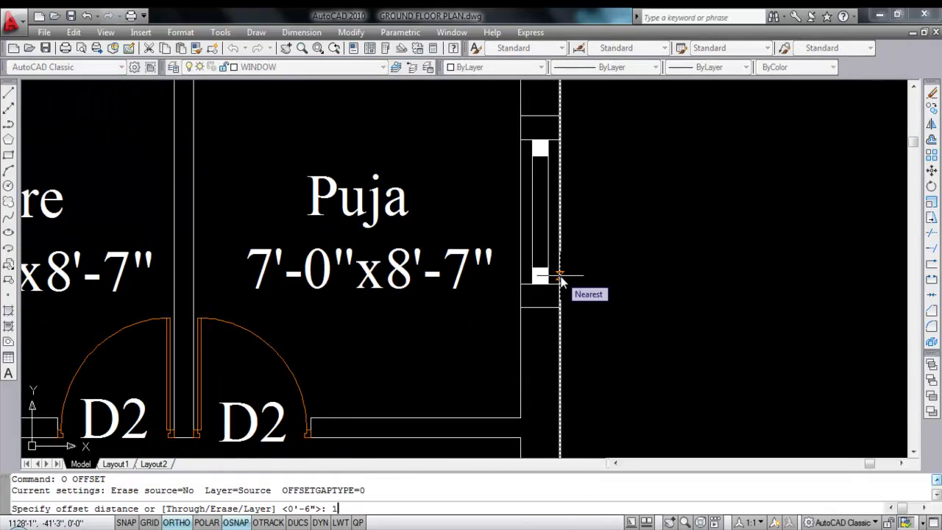
{"action": "type", "text": "1'6"}
{"action": "key", "text": "Return"}
{"action": "left_click", "coordinate": [561, 276]}
{"action": "left_click", "coordinate": [607, 285]}
{"action": "key", "text": "Escape"}
- Extend the two 6" offset lines of the Puja window to the outer projection line
{"action": "type", "text": "E"}
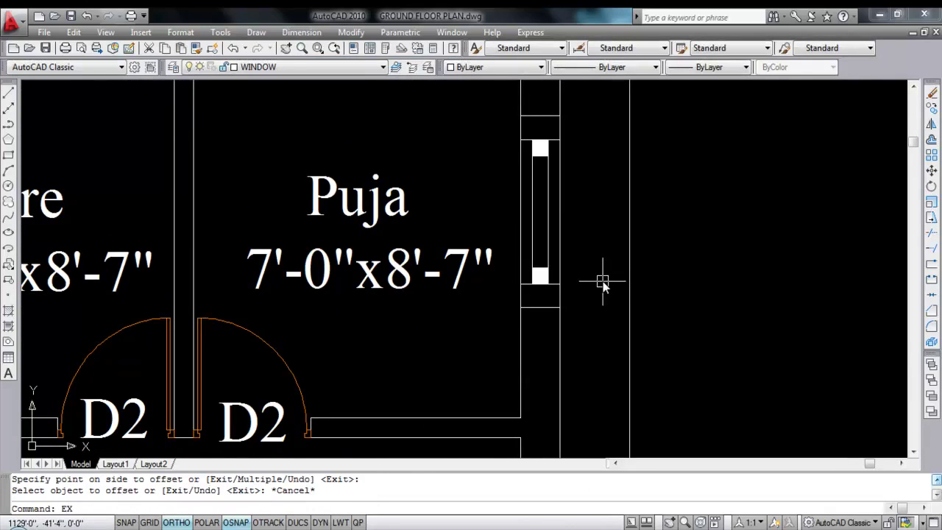
{"action": "type", "text": "x"}
{"action": "key", "text": "Return"}
{"action": "left_click", "coordinate": [614, 289]}
{"action": "key", "text": "Return"}
{"action": "left_click", "coordinate": [539, 309]}
{"action": "left_click", "coordinate": [549, 115]}
{"action": "key", "text": "Escape"}
- Trim the projection line to the Puja window's two extended lines and delete its leftover portion
{"action": "type", "text": "tr"}
{"action": "key", "text": "Return"}
{"action": "key", "text": "Return"}
{"action": "scroll", "coordinate": [630, 294], "scroll_direction": "down", "scroll_amount": 4}
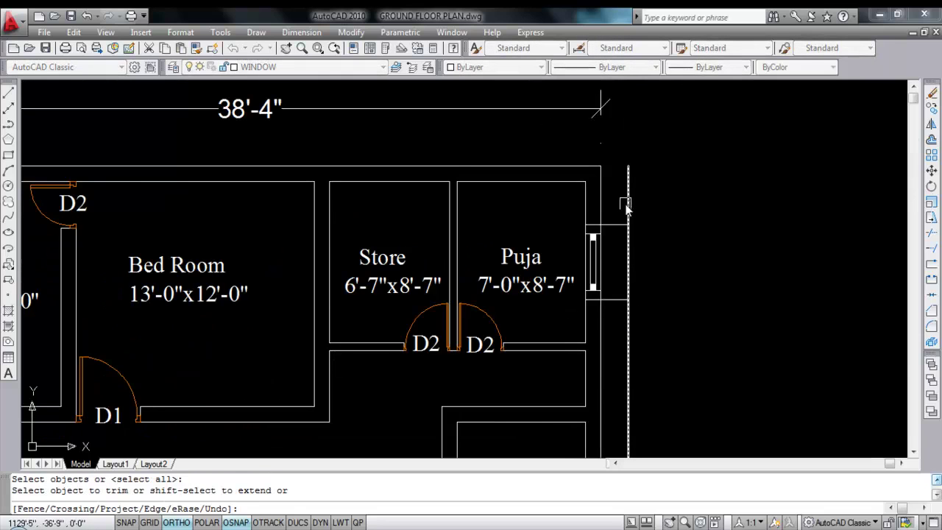
{"action": "scroll", "coordinate": [625, 208], "scroll_direction": "down", "scroll_amount": 4}
{"action": "key", "text": "Escape"}
{"action": "left_click", "coordinate": [631, 383]}
{"action": "key", "text": "Delete"}
- Trim the parts of the Puja projection's side lines that cross the wall thickness
{"action": "scroll", "coordinate": [622, 236], "scroll_direction": "up", "scroll_amount": 6}
{"action": "type", "text": "Tr"}
{"action": "key", "text": "Return"}
{"action": "key", "text": "Return"}
{"action": "scroll", "coordinate": [595, 246], "scroll_direction": "down", "scroll_amount": 2}
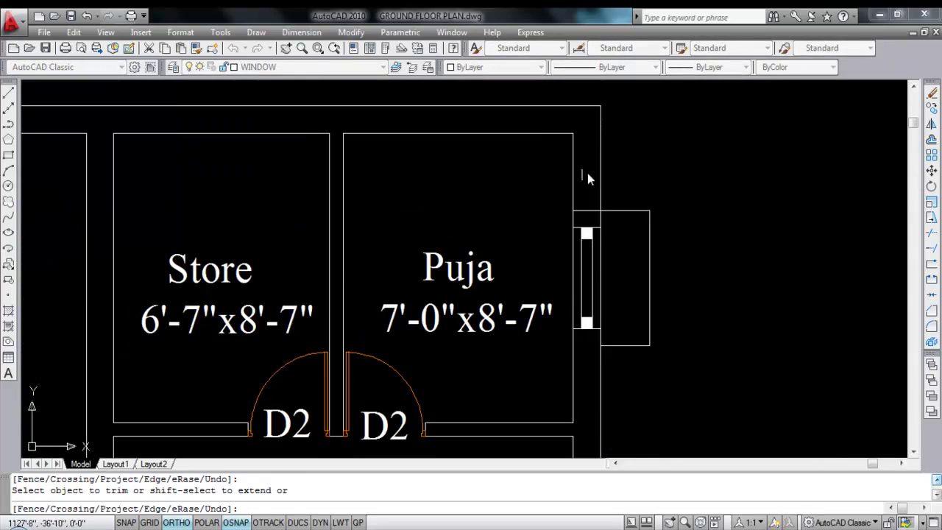
{"action": "scroll", "coordinate": [589, 209], "scroll_direction": "down", "scroll_amount": 4}
{"action": "key", "text": "Escape"}
- Match the Puja window's projection lines to the Kitchen window's dashed chajja line properties
{"action": "left_click", "coordinate": [619, 363]}
{"action": "type", "text": "MA"}
{"action": "key", "text": "Return"}
{"action": "scroll", "coordinate": [625, 326], "scroll_direction": "up", "scroll_amount": 4}
{"action": "left_click", "coordinate": [616, 238]}
{"action": "left_click", "coordinate": [625, 236]}
{"action": "left_click", "coordinate": [602, 137]}
{"action": "key", "text": "Escape"}
{"action": "scroll", "coordinate": [597, 151], "scroll_direction": "down", "scroll_amount": 3}
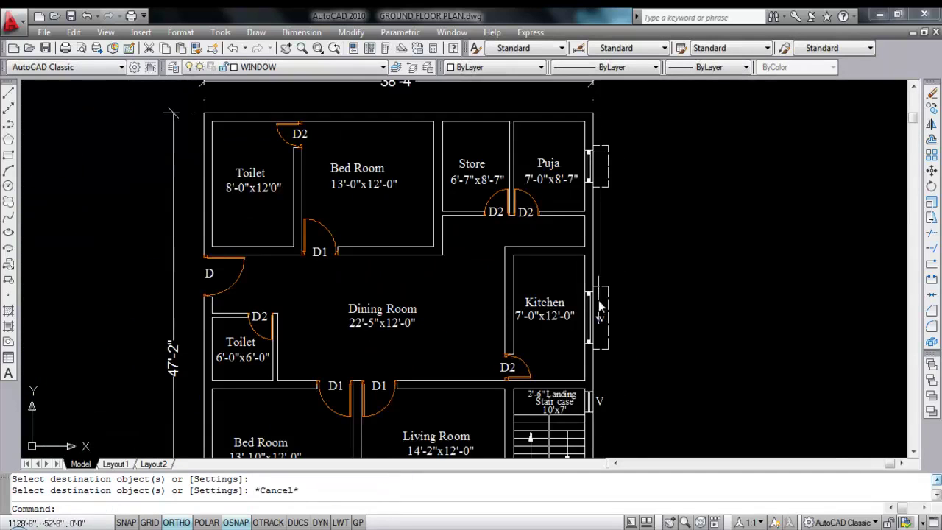
{"action": "scroll", "coordinate": [602, 302], "scroll_direction": "up", "scroll_amount": 4}
{"action": "scroll", "coordinate": [596, 332], "scroll_direction": "down", "scroll_amount": 5}
{"action": "middle_click_drag", "start_coordinate": [74, 251], "coordinate": [257, 255]}
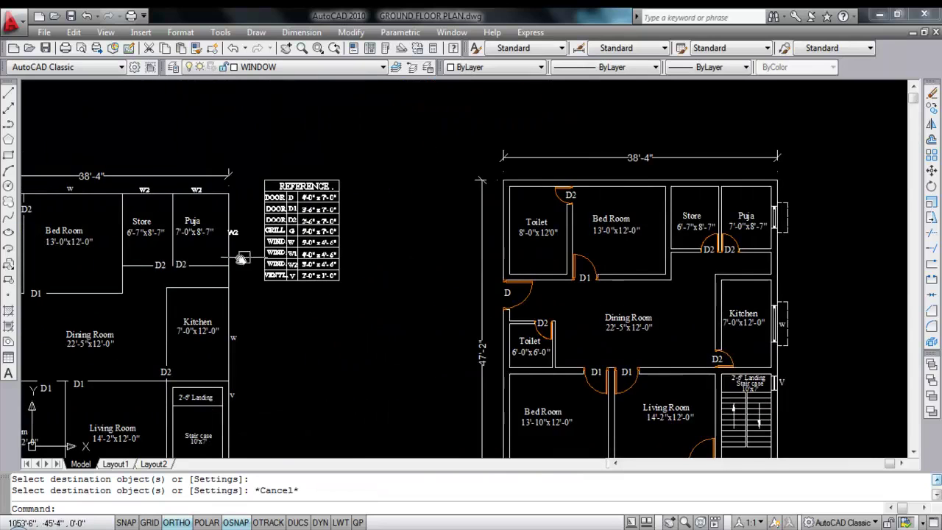
{"action": "scroll", "coordinate": [237, 254], "scroll_direction": "up", "scroll_amount": 1}
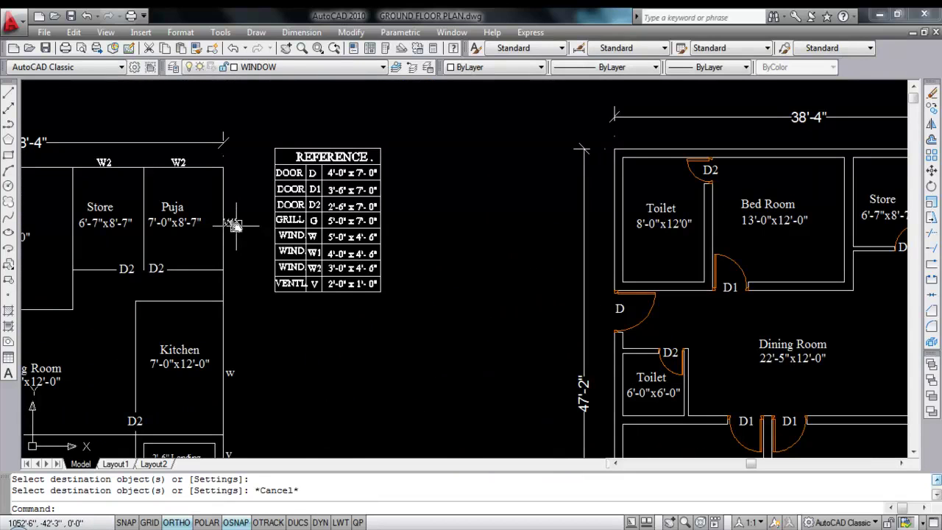
{"action": "left_click", "coordinate": [234, 224]}
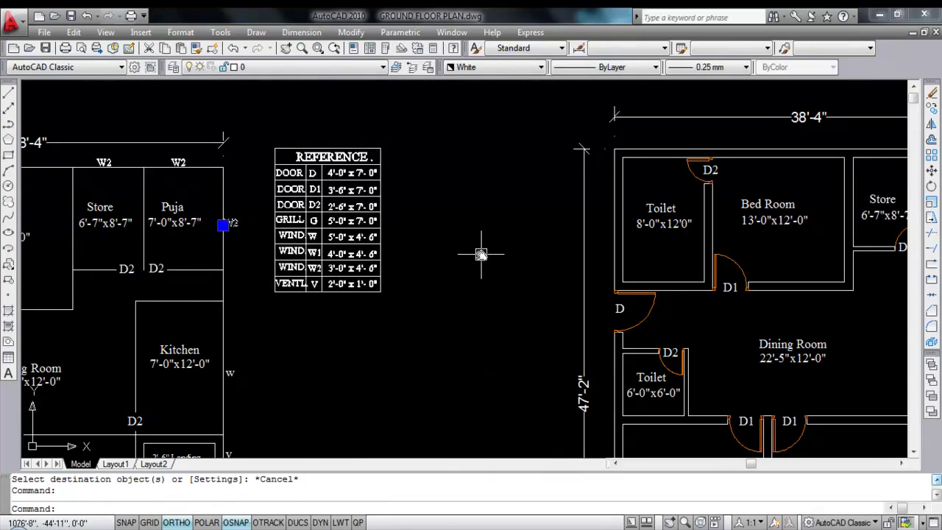
{"action": "key", "text": "ctrl+c"}
{"action": "key", "text": "ctrl+v"}
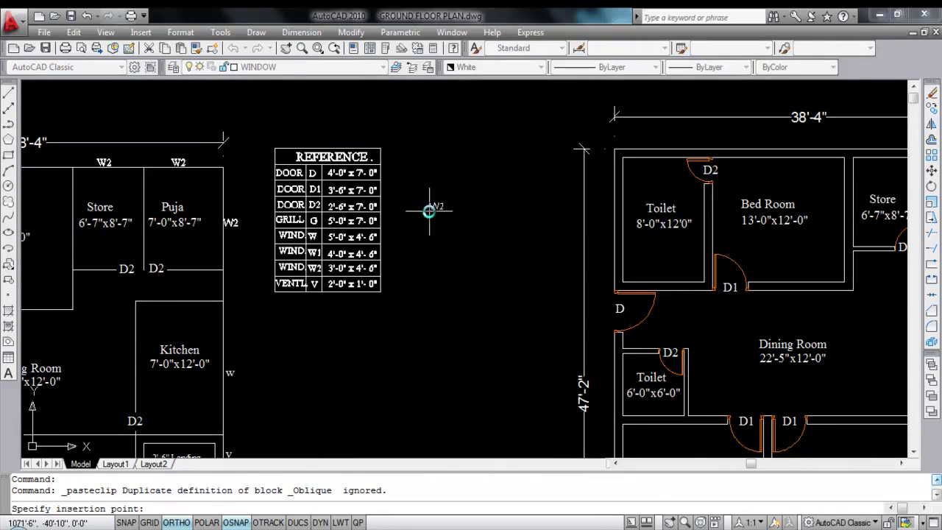
{"action": "key", "text": "Escape"}
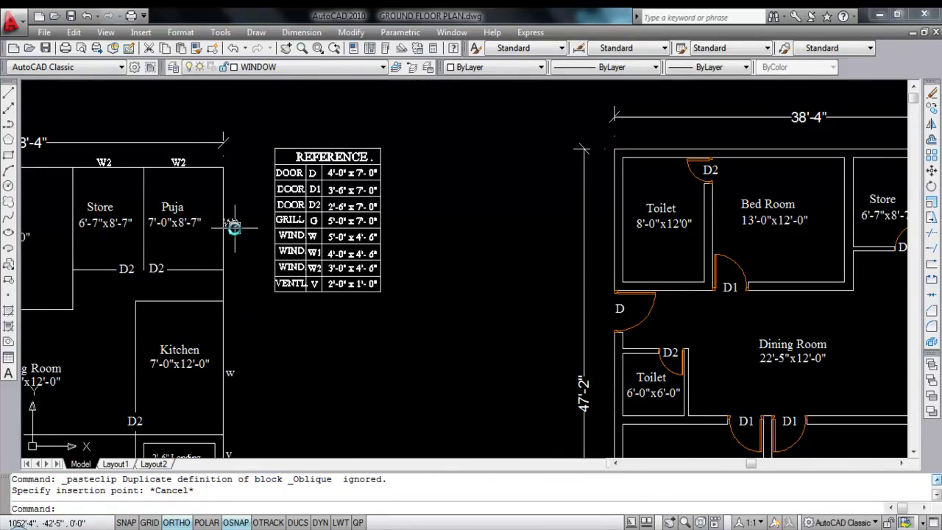
- Copy the W2 label beside the reference plan's Puja and paste it inside the Puja window's dashed chajja, with object snap off
{"action": "left_click", "coordinate": [234, 223]}
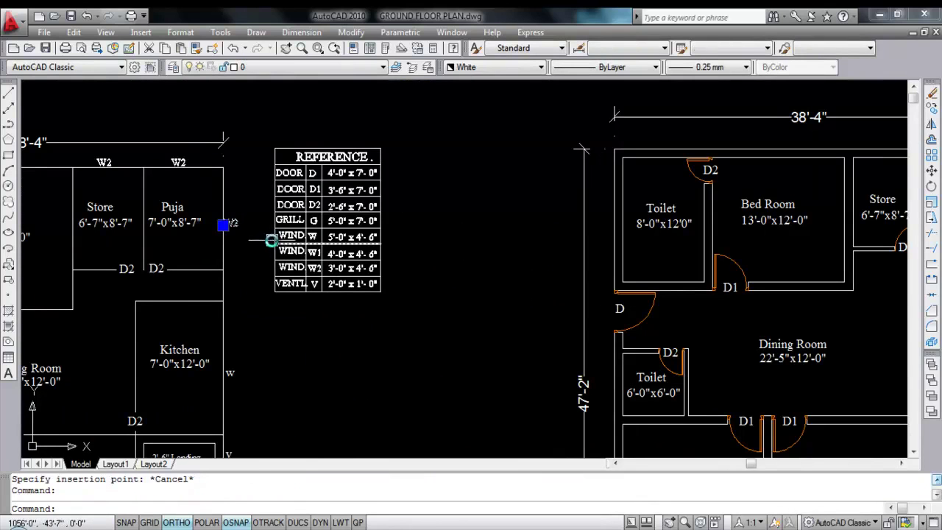
{"action": "key", "text": "ctrl+c"}
{"action": "key", "text": "ctrl+v"}
{"action": "scroll", "coordinate": [255, 235], "scroll_direction": "down", "scroll_amount": 5}
{"action": "scroll", "coordinate": [515, 214], "scroll_direction": "up", "scroll_amount": 10}
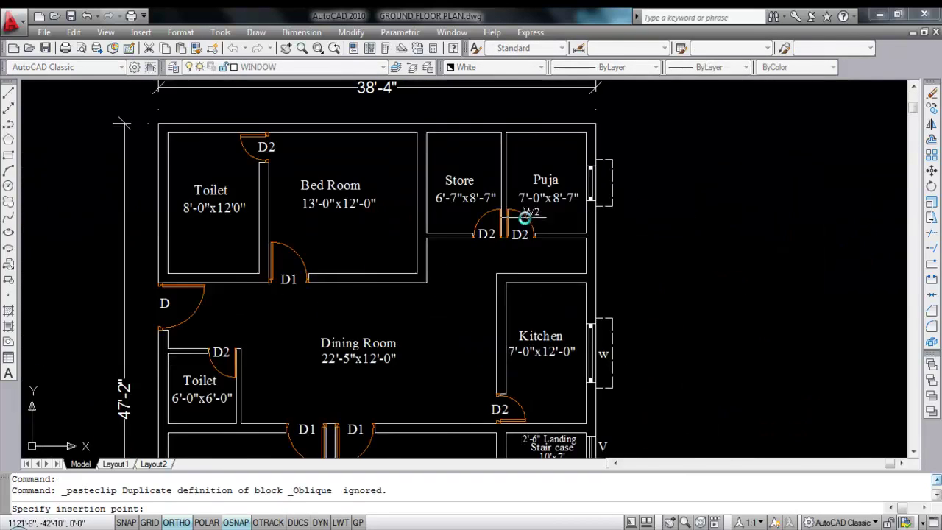
{"action": "scroll", "coordinate": [554, 185], "scroll_direction": "up", "scroll_amount": 2}
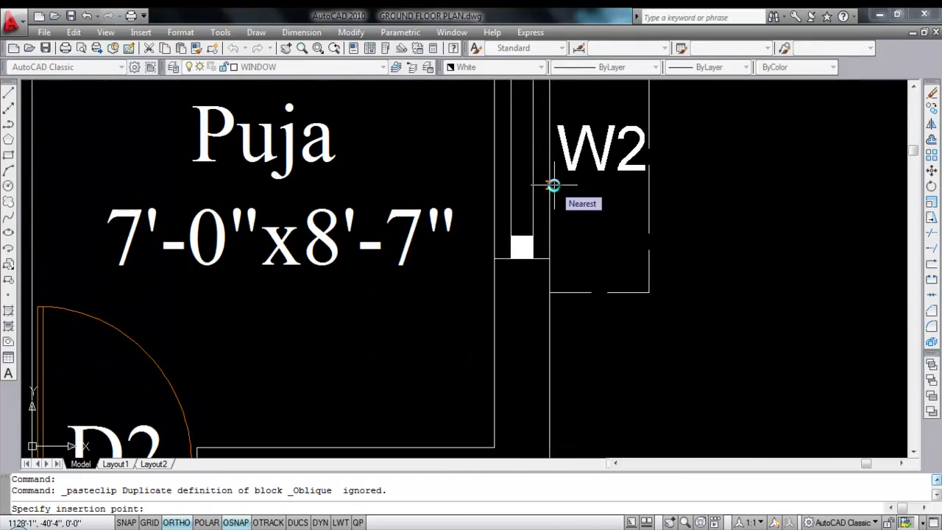
{"action": "key", "text": "F3"}
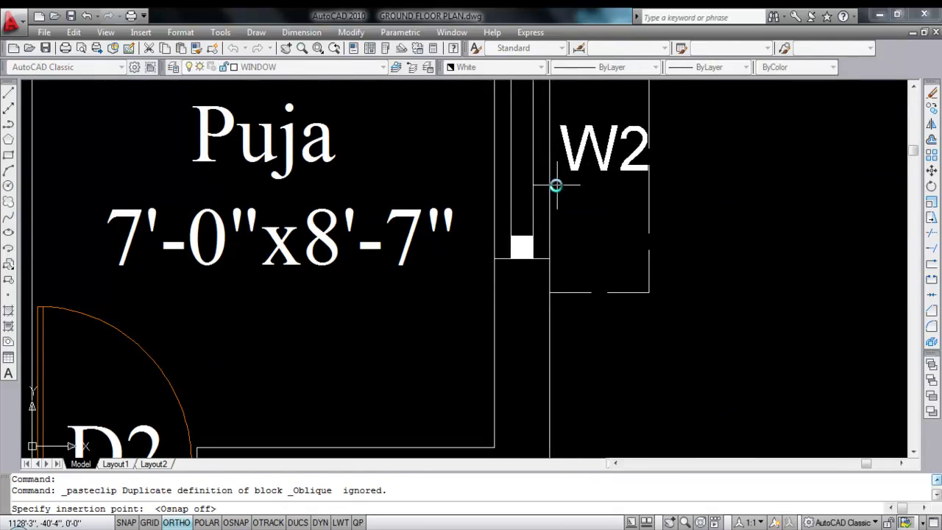
{"action": "left_click", "coordinate": [552, 185]}
- Compare the ground floor plan with the reference plan for the windows still missing around the Store and Puja
{"action": "scroll", "coordinate": [554, 187], "scroll_direction": "down", "scroll_amount": 5}
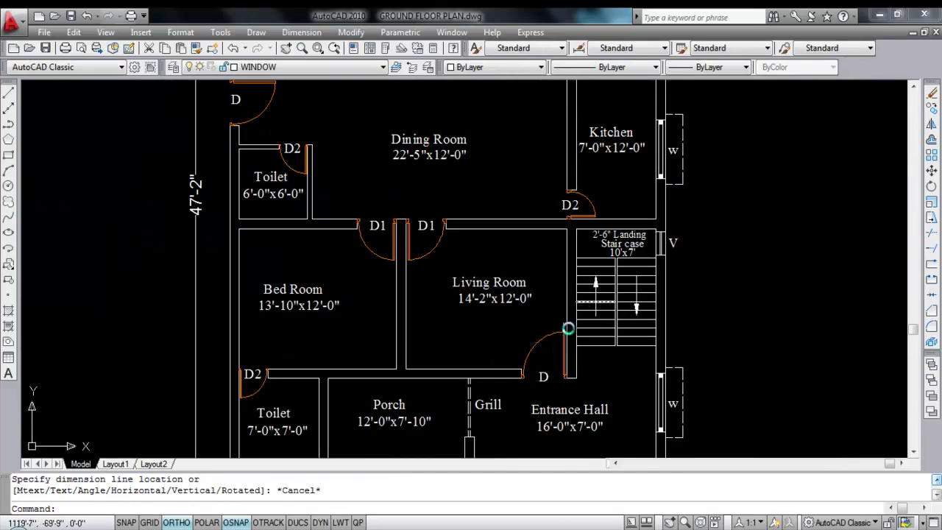
{"action": "scroll", "coordinate": [579, 319], "scroll_direction": "down", "scroll_amount": 5}
{"action": "scroll", "coordinate": [662, 234], "scroll_direction": "up", "scroll_amount": 8}
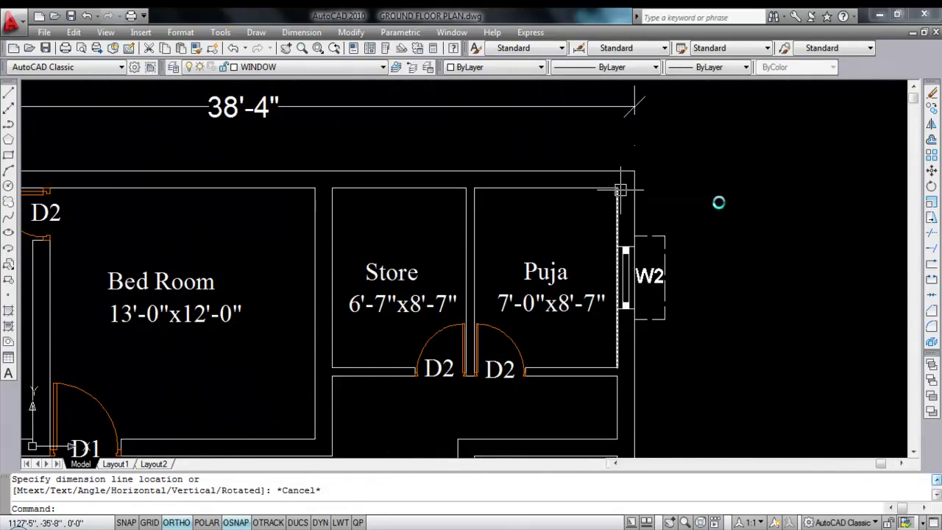
{"action": "scroll", "coordinate": [669, 216], "scroll_direction": "down", "scroll_amount": 3}
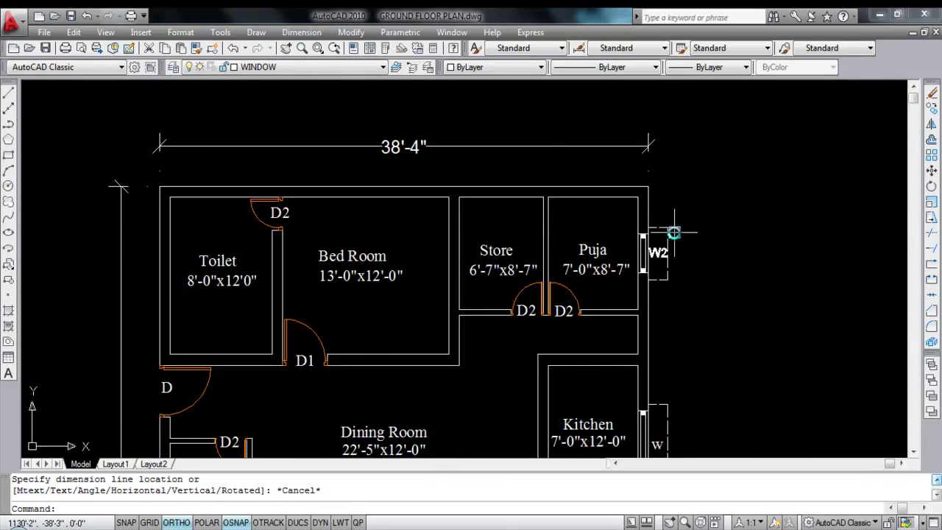
{"action": "scroll", "coordinate": [680, 249], "scroll_direction": "down", "scroll_amount": 2}
{"action": "scroll", "coordinate": [670, 237], "scroll_direction": "up", "scroll_amount": 3}
{"action": "scroll", "coordinate": [661, 227], "scroll_direction": "down", "scroll_amount": 4}
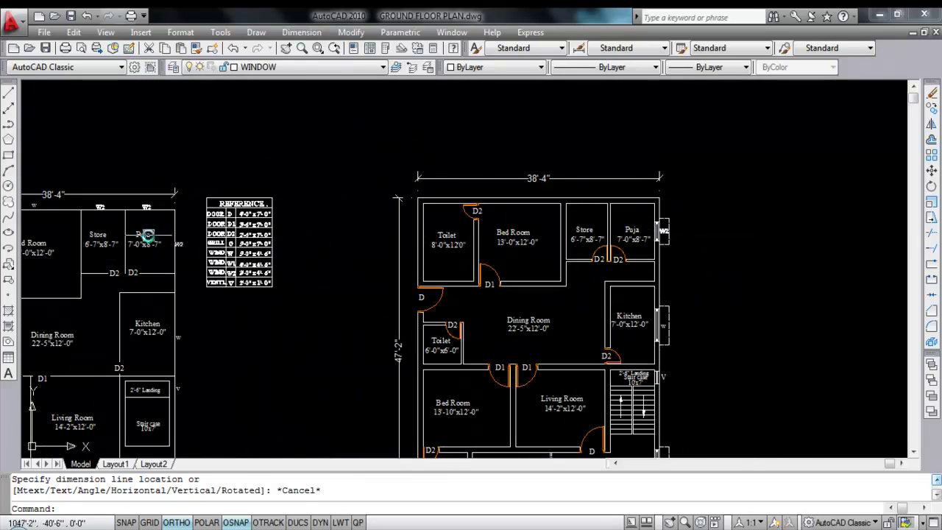
{"action": "scroll", "coordinate": [106, 226], "scroll_direction": "up", "scroll_amount": 3}
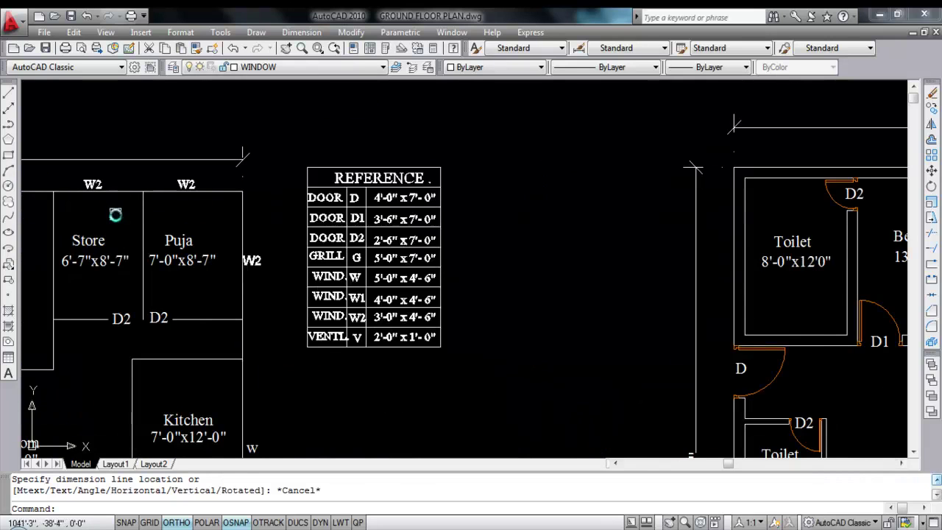
{"action": "scroll", "coordinate": [243, 204], "scroll_direction": "down", "scroll_amount": 3}
- Copy the Puja window with its chajja and W2 label to the empty space outside the plan
{"action": "scroll", "coordinate": [627, 236], "scroll_direction": "up", "scroll_amount": 4}
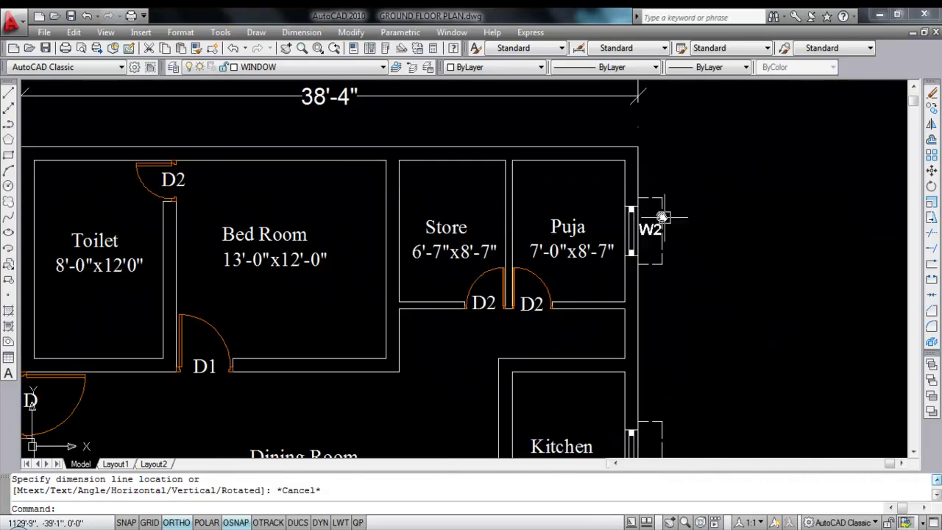
{"action": "left_click", "coordinate": [616, 185]}
{"action": "left_click", "coordinate": [728, 307]}
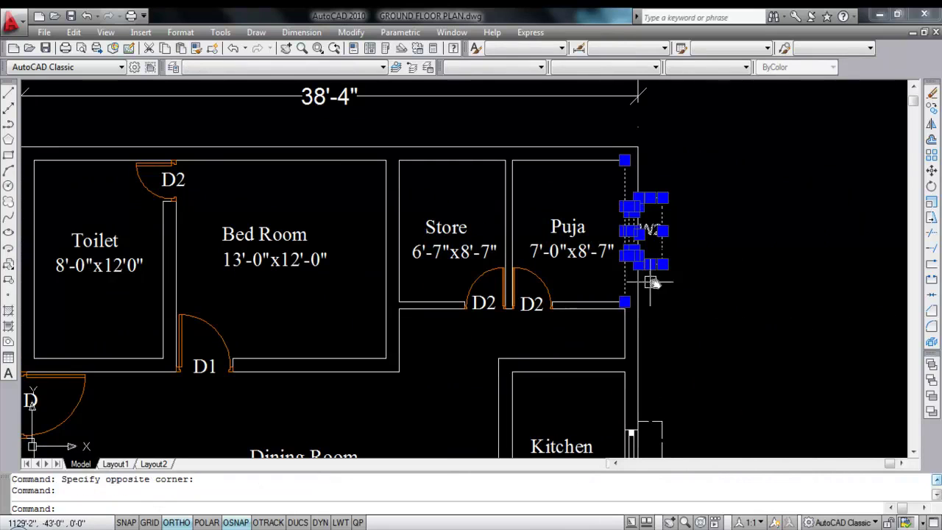
{"action": "type", "text": "CO"}
{"action": "key", "text": "Return"}
{"action": "left_click", "coordinate": [625, 214]}
{"action": "left_click", "coordinate": [804, 211]}
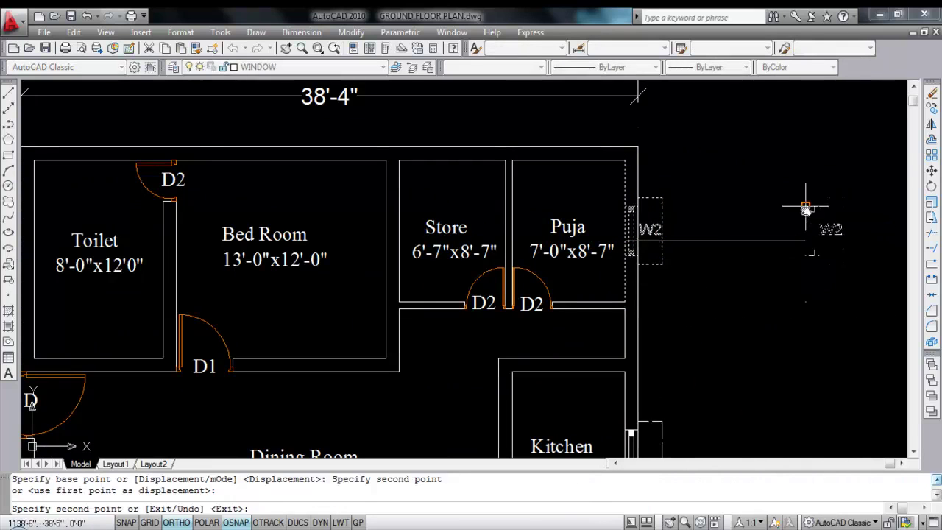
{"action": "key", "text": "Escape"}
- Rotate the copied W2 window 90° clockwise so that its chajja faces downward
{"action": "middle_click_drag", "start_coordinate": [885, 301], "coordinate": [727, 311]}
{"action": "left_click", "coordinate": [727, 311]}
{"action": "left_click", "coordinate": [625, 199]}
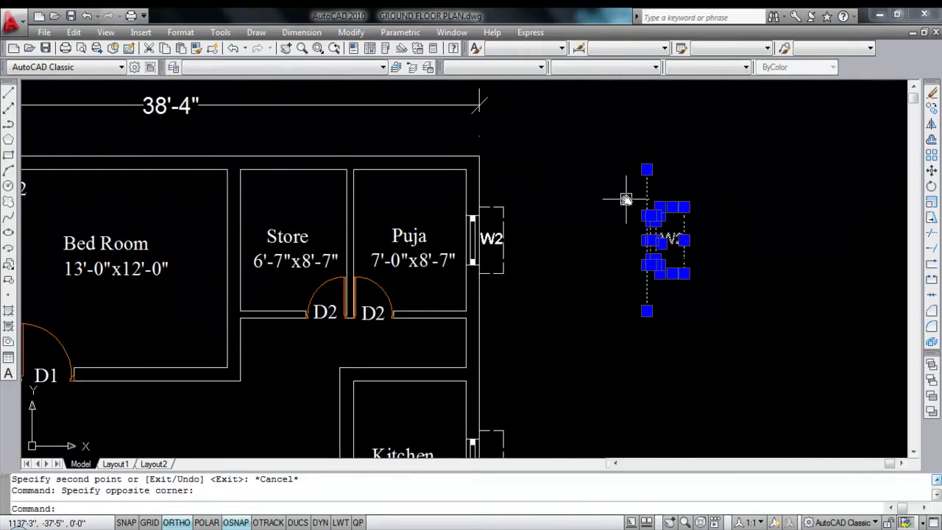
{"action": "key", "text": "Return"}
{"action": "left_click", "coordinate": [651, 239]}
{"action": "left_click", "coordinate": [668, 317]}
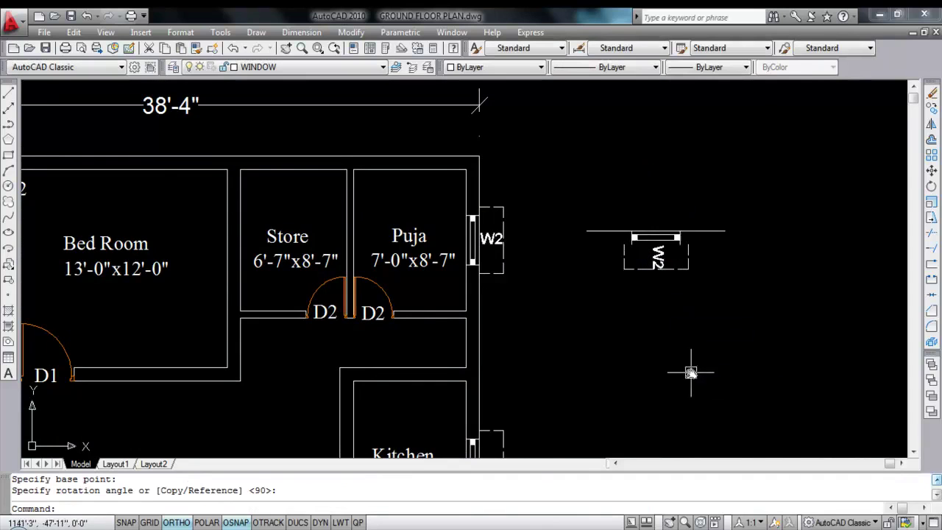
- Draw a vertical guide line upward from the middle of the rotated W2 window's frame
{"action": "type", "text": "l"}
{"action": "key", "text": "Return"}
{"action": "left_click", "coordinate": [656, 236]}
{"action": "left_click", "coordinate": [656, 171]}
{"action": "key", "text": "Escape"}
{"action": "left_click", "coordinate": [596, 214]}
{"action": "key", "text": "Escape"}
{"action": "left_click", "coordinate": [608, 211]}
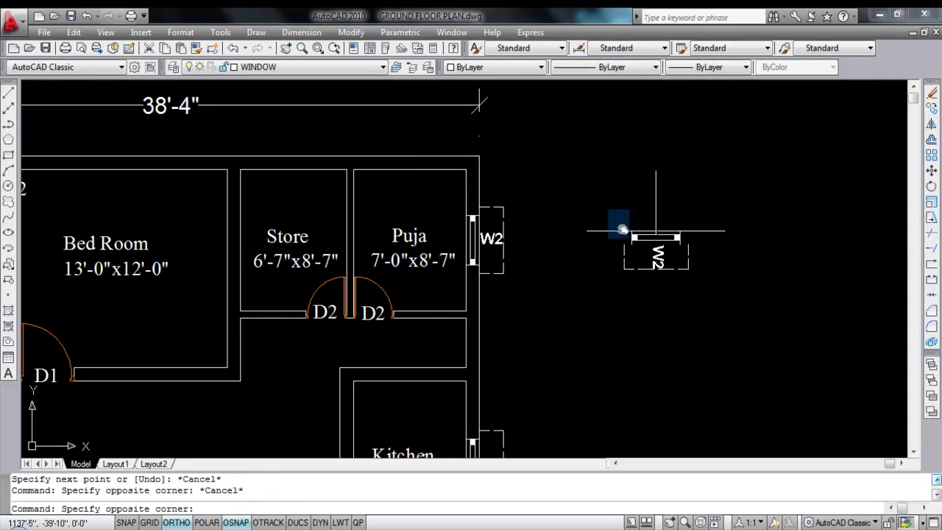
{"action": "left_click", "coordinate": [719, 305]}
{"action": "key", "text": "Escape"}
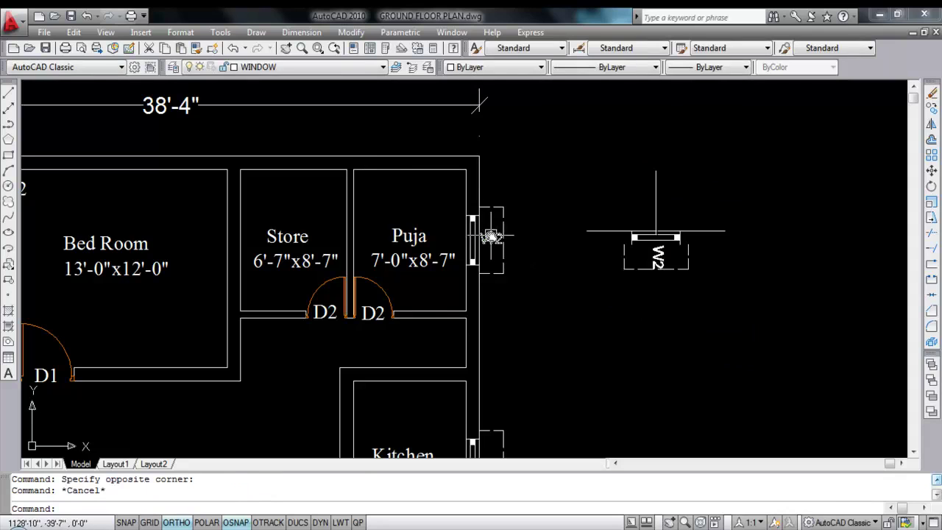
- Match the rotated window's W2 label to the Puja window's W2 label so its text reads horizontally
{"action": "left_click", "coordinate": [491, 237]}
{"action": "type", "text": "MA"}
{"action": "key", "text": "Return"}
{"action": "scroll", "coordinate": [669, 253], "scroll_direction": "up", "scroll_amount": 2}
{"action": "left_click", "coordinate": [658, 251]}
{"action": "key", "text": "Escape"}
- Move the rotated window's W2 label down off the frame into its dashed chajja
{"action": "left_click", "coordinate": [660, 248]}
{"action": "type", "text": "M"}
{"action": "key", "text": "Return"}
{"action": "left_click", "coordinate": [660, 248]}
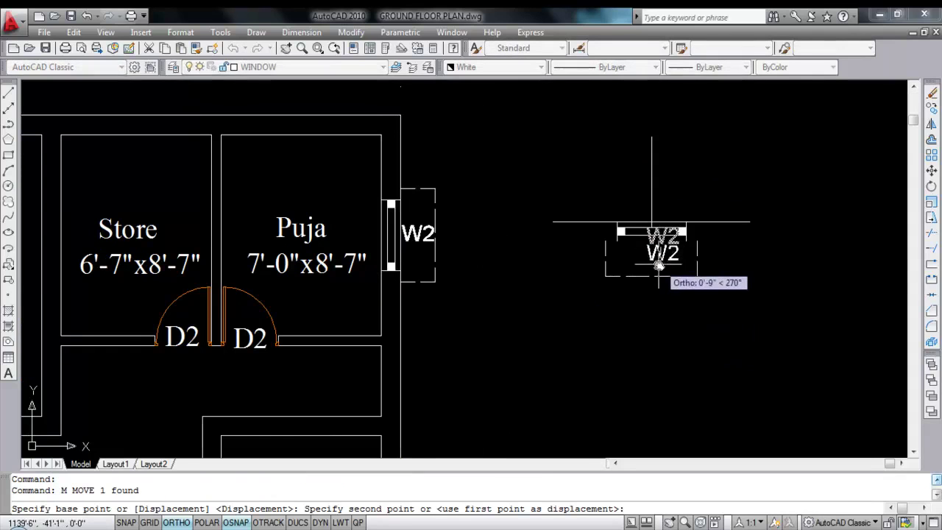
{"action": "scroll", "coordinate": [648, 267], "scroll_direction": "up", "scroll_amount": 2}
{"action": "left_click", "coordinate": [647, 281]}
{"action": "scroll", "coordinate": [744, 284], "scroll_direction": "down", "scroll_amount": 3}
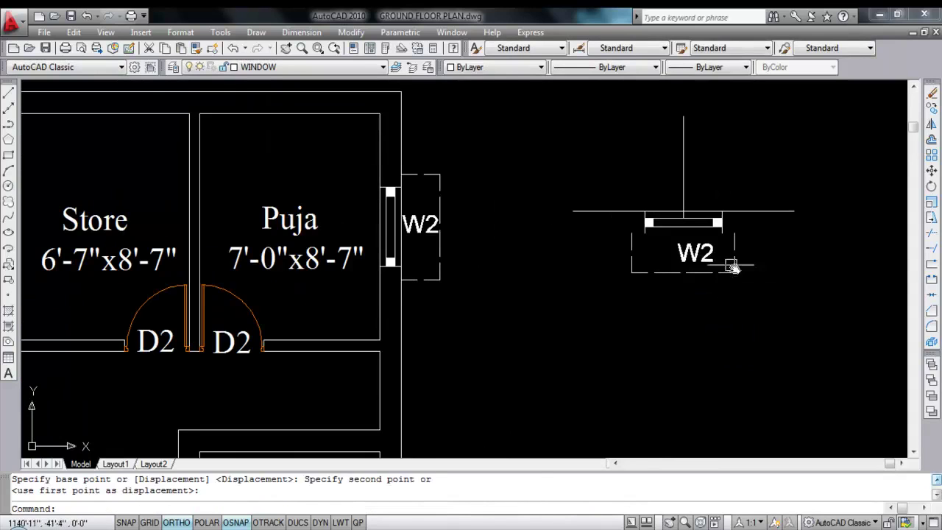
- Shift the rotated window's W2 label slightly left to centre it in the chajja
{"action": "left_click", "coordinate": [681, 258]}
{"action": "type", "text": "M"}
{"action": "key", "text": "Return"}
{"action": "left_click", "coordinate": [732, 283]}
{"action": "left_click", "coordinate": [768, 282]}
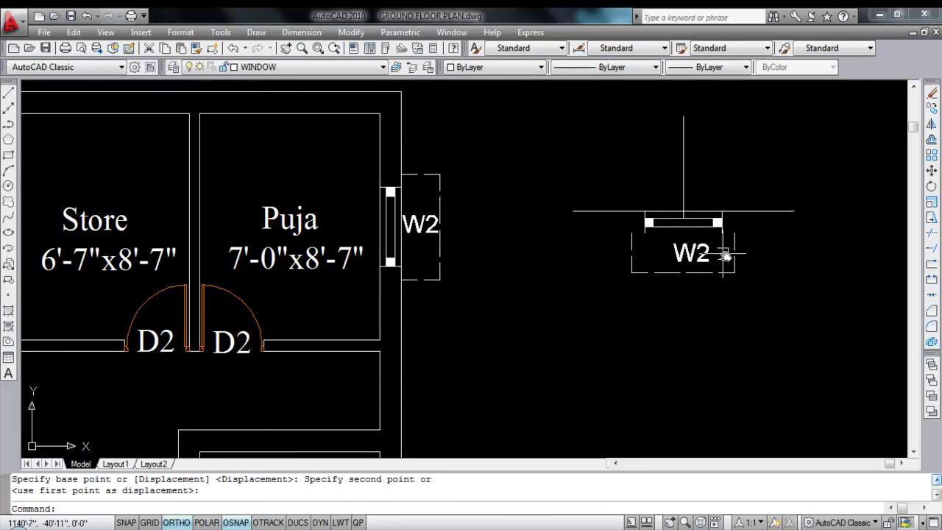
{"action": "scroll", "coordinate": [737, 272], "scroll_direction": "down", "scroll_amount": 3}
{"action": "left_click", "coordinate": [672, 219]}
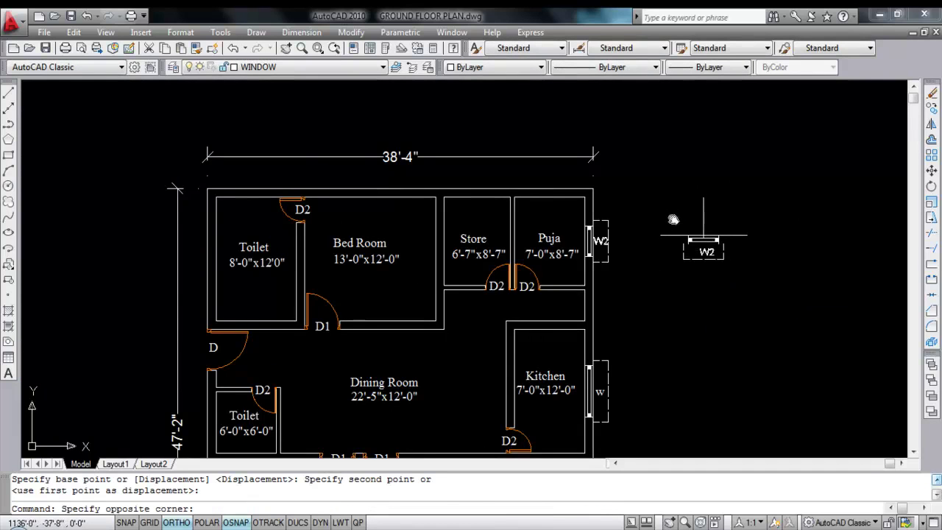
{"action": "left_click", "coordinate": [738, 278]}
{"action": "scroll", "coordinate": [715, 237], "scroll_direction": "up", "scroll_amount": 4}
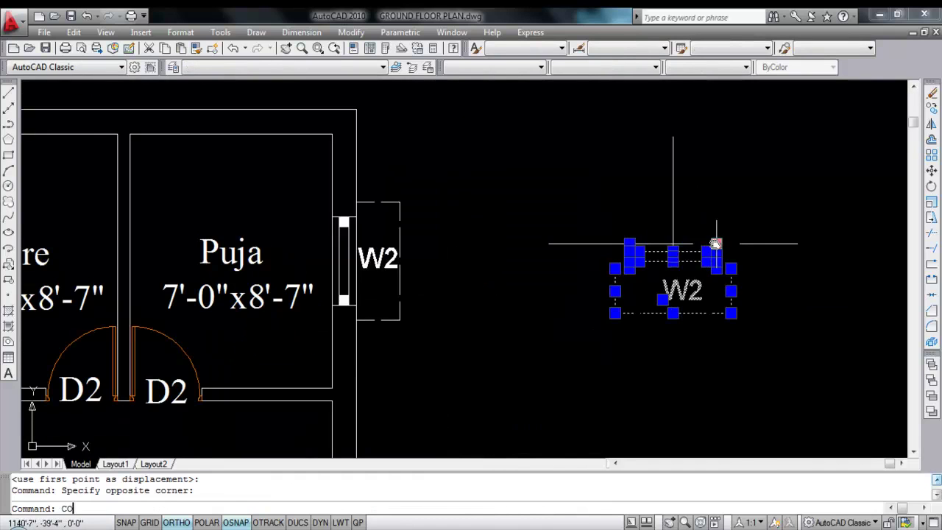
{"action": "key", "text": "Return"}
{"action": "key", "text": "Escape"}
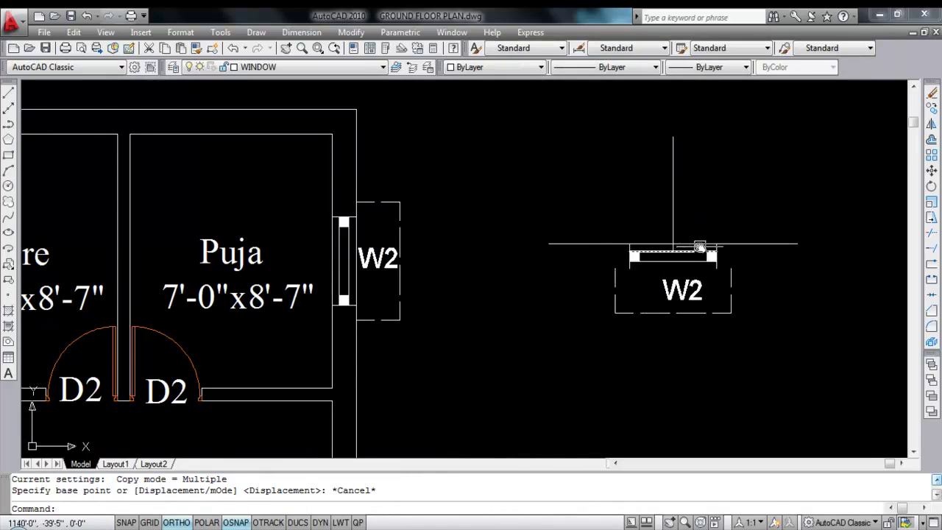
- Move the horizontal W2 window with its label and chajja to the midpoint of the Puja room's upper inner wall line
{"action": "scroll", "coordinate": [700, 246], "scroll_direction": "down", "scroll_amount": 2}
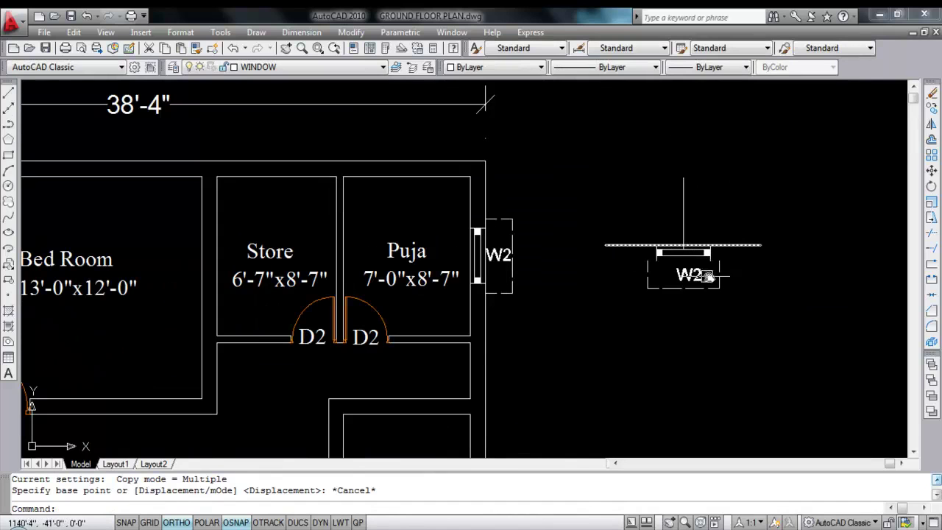
{"action": "left_click", "coordinate": [642, 231]}
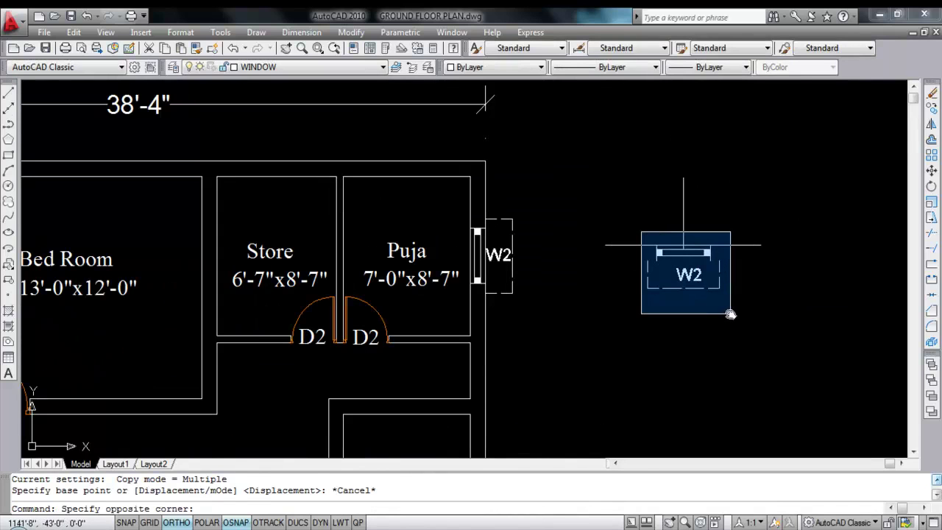
{"action": "left_click", "coordinate": [730, 314]}
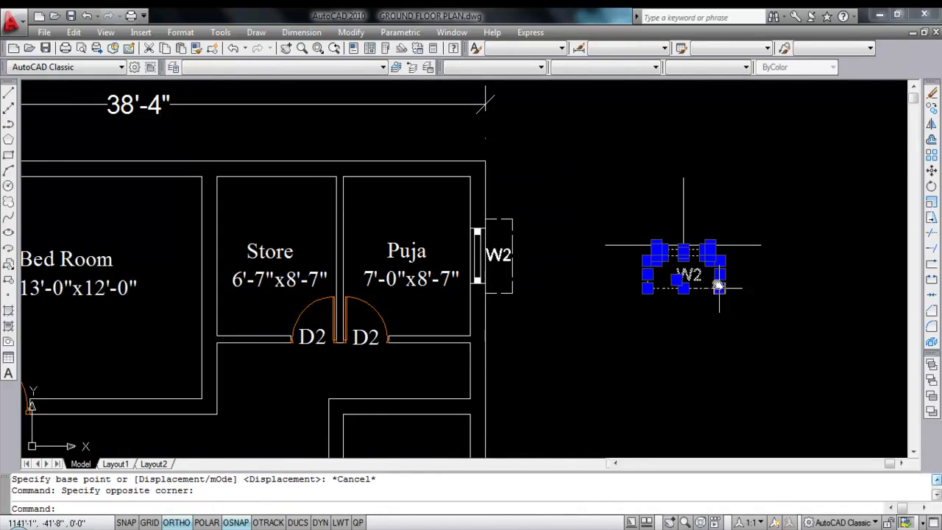
{"action": "type", "text": "m"}
{"action": "key", "text": "Return"}
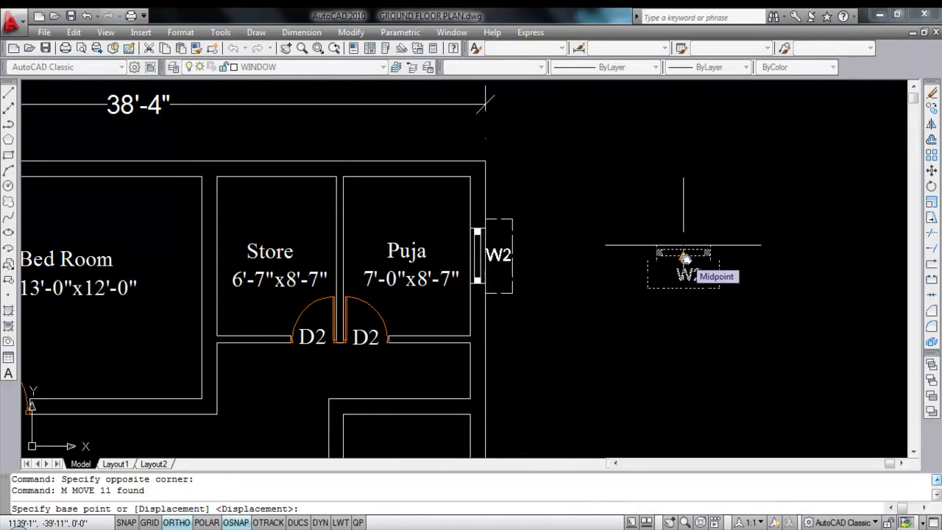
{"action": "left_click", "coordinate": [685, 255]}
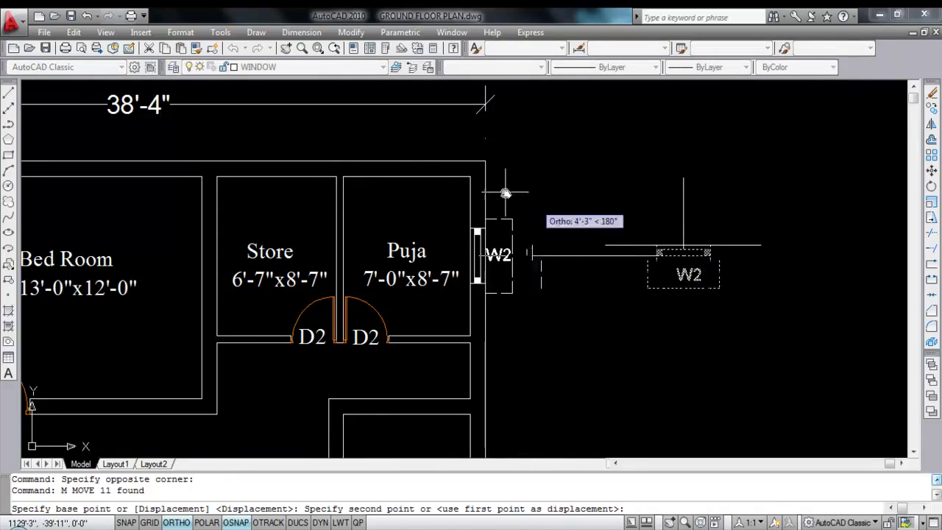
{"action": "left_click", "coordinate": [409, 173]}
- Shift the Puja room's upper W2 window up so its jamb lines end on the inner wall line
{"action": "left_click", "coordinate": [361, 145]}
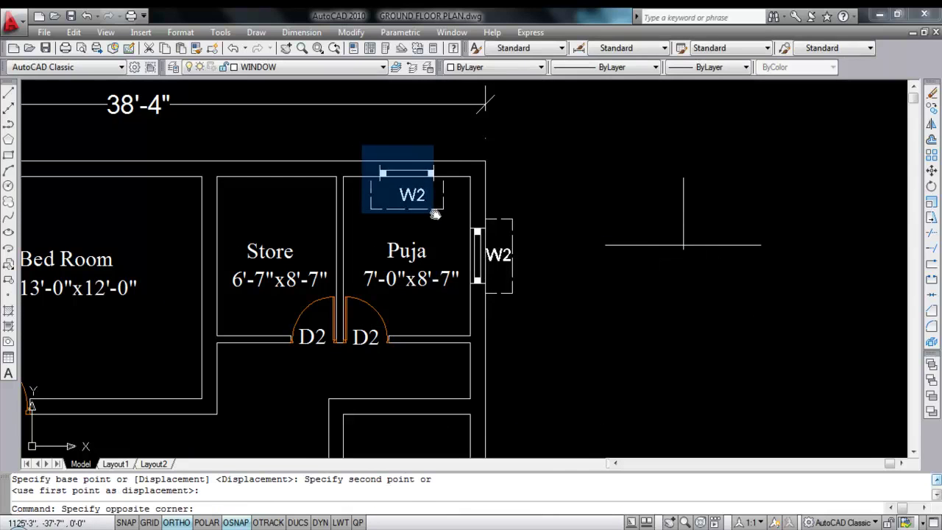
{"action": "left_click", "coordinate": [457, 217]}
{"action": "type", "text": "m"}
{"action": "key", "text": "Return"}
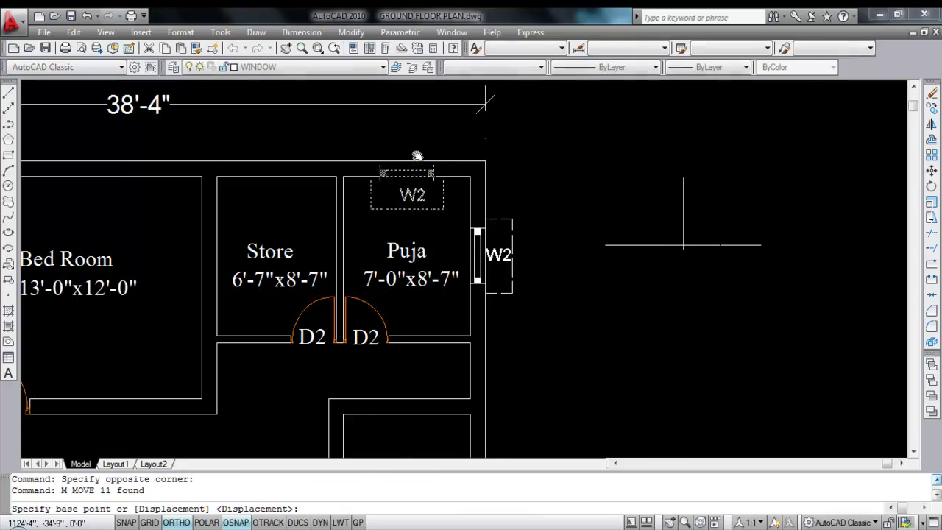
{"action": "scroll", "coordinate": [438, 166], "scroll_direction": "up", "scroll_amount": 4}
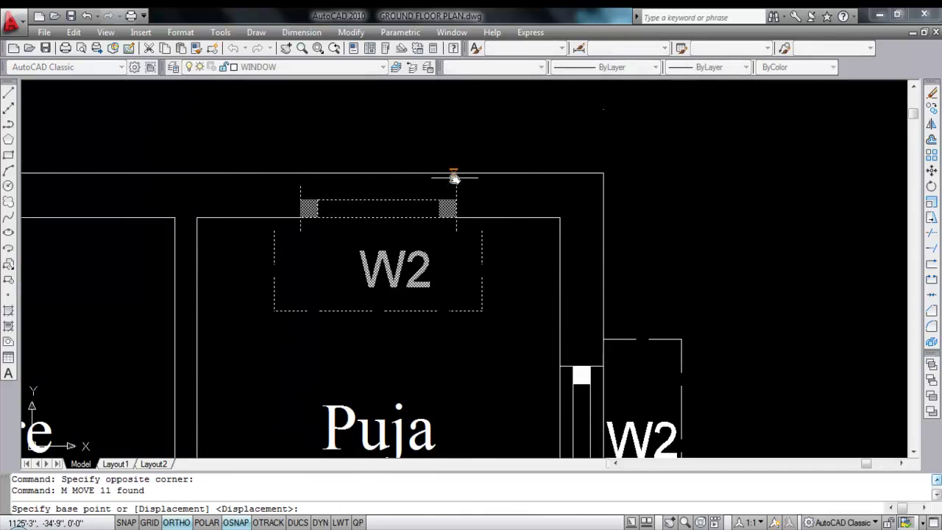
{"action": "left_click", "coordinate": [457, 232]}
{"action": "left_click", "coordinate": [455, 216]}
{"action": "scroll", "coordinate": [486, 181], "scroll_direction": "down", "scroll_amount": 3}
- Mirror the upper Puja window's W2 label and dashed chajja about the window's horizontal centre line to the outside, keeping the originals
{"action": "left_click", "coordinate": [387, 168]}
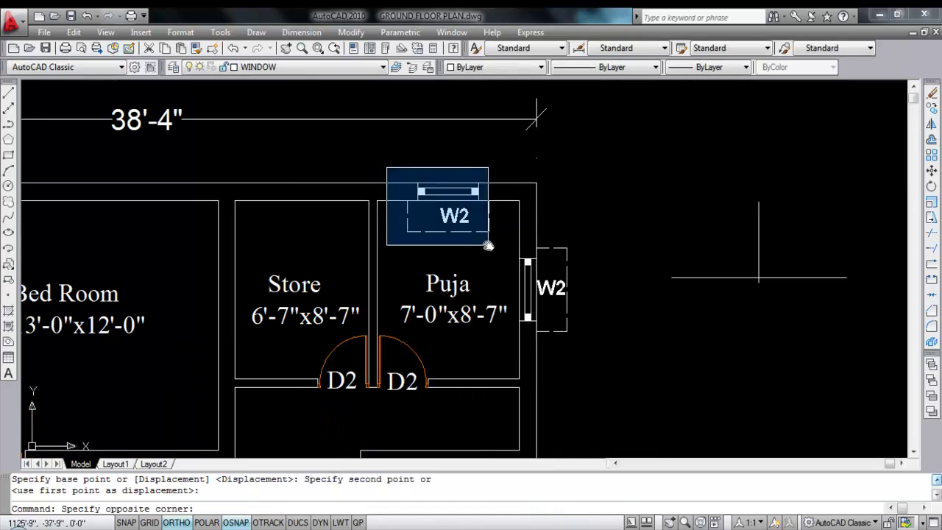
{"action": "key", "text": "Escape"}
{"action": "left_click", "coordinate": [481, 254]}
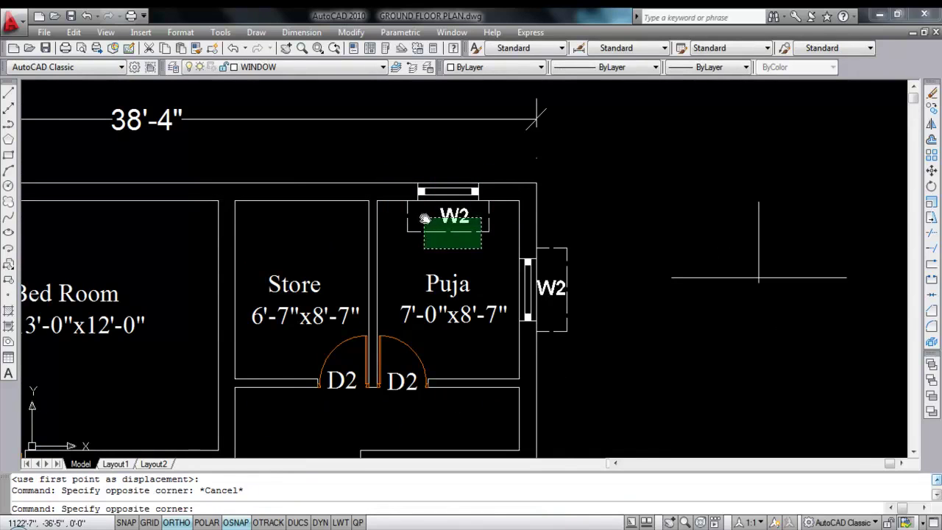
{"action": "left_click", "coordinate": [419, 214]}
{"action": "left_click", "coordinate": [478, 215]}
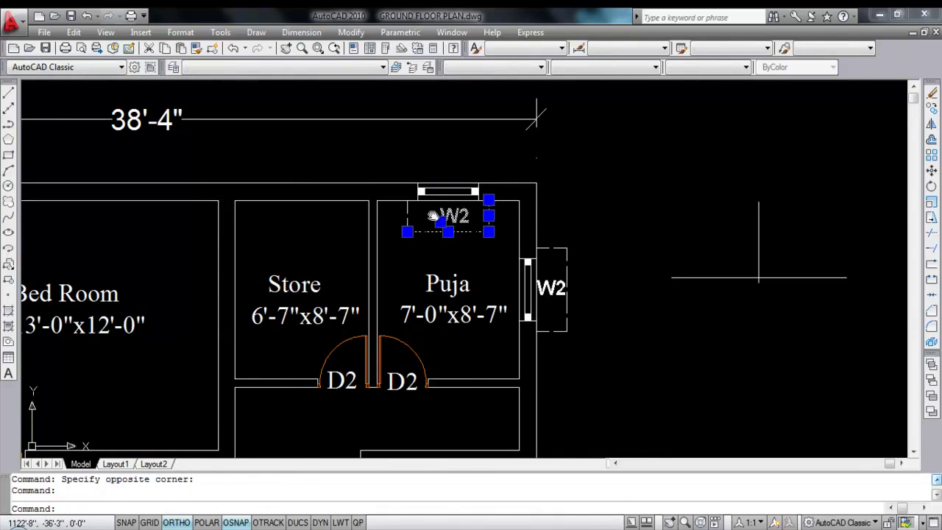
{"action": "left_click", "coordinate": [406, 214]}
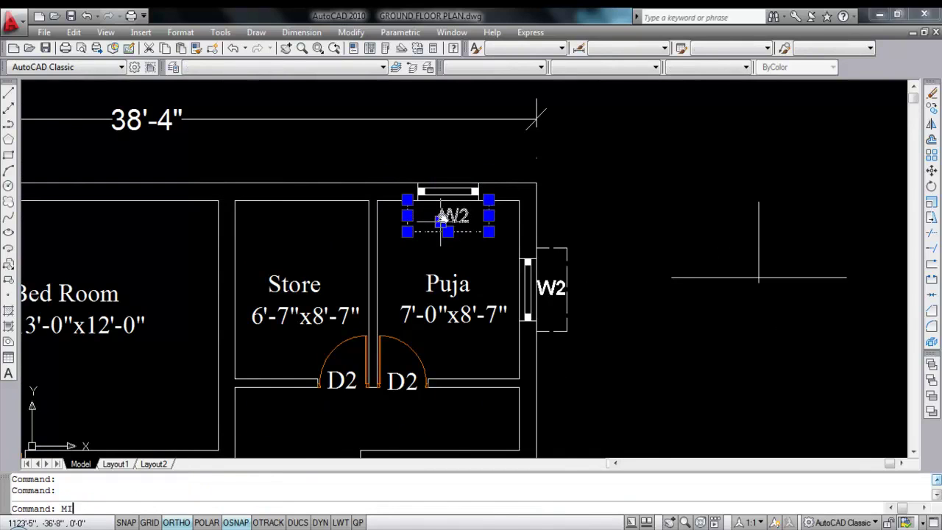
{"action": "key", "text": "Return"}
{"action": "scroll", "coordinate": [479, 193], "scroll_direction": "up", "scroll_amount": 3}
{"action": "left_click", "coordinate": [477, 192]}
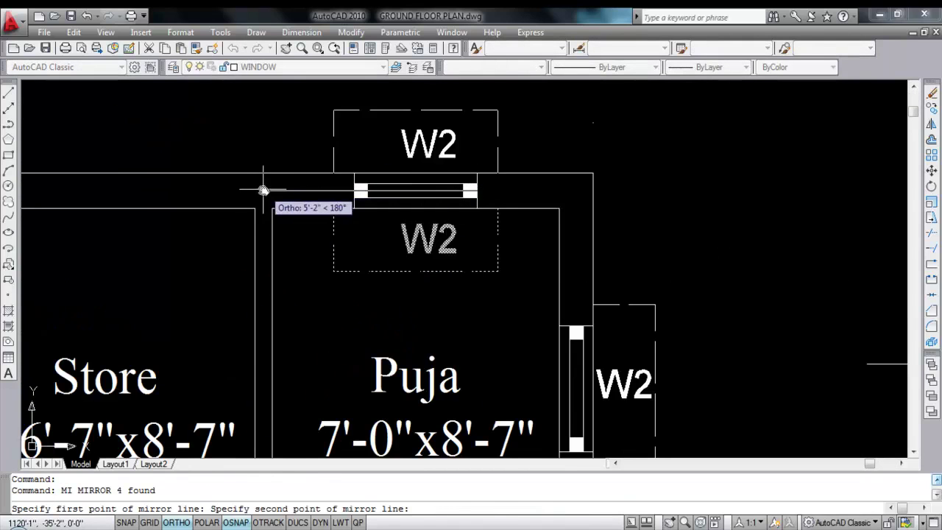
{"action": "left_click", "coordinate": [227, 189]}
{"action": "right_click", "coordinate": [228, 189]}
{"action": "left_click", "coordinate": [295, 199]}
- Erase the original W2 label and dashed chajja lines inside the Puja room below the upper window
{"action": "scroll", "coordinate": [593, 207], "scroll_direction": "down", "scroll_amount": 2}
{"action": "left_click", "coordinate": [549, 255]}
{"action": "left_click", "coordinate": [468, 227]}
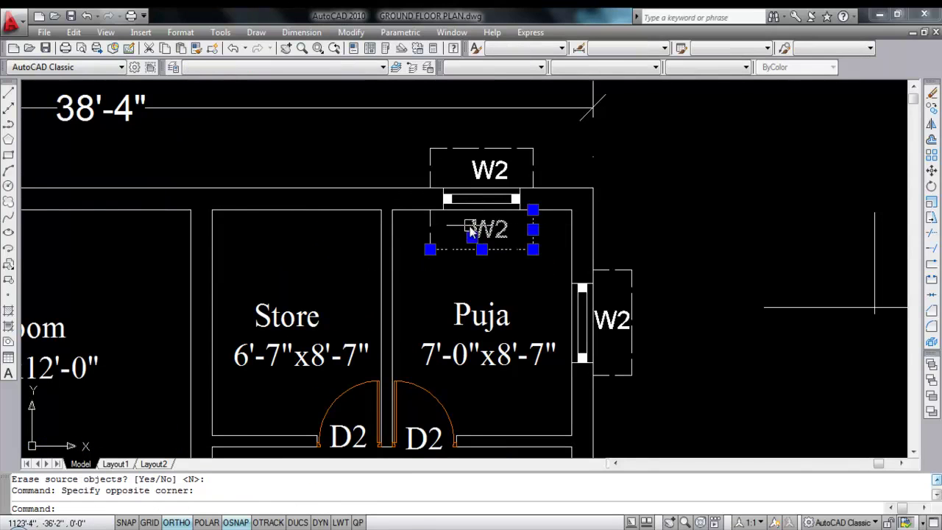
{"action": "key", "text": "Delete"}
{"action": "left_click", "coordinate": [438, 248]}
{"action": "left_click", "coordinate": [395, 212]}
{"action": "key", "text": "Delete"}
- Copy the Puja room's upper W2 window with its label and chajja to the middle of the Store's upper wall
{"action": "middle_click_drag", "start_coordinate": [418, 156], "coordinate": [574, 201]}
{"action": "left_click", "coordinate": [560, 180]}
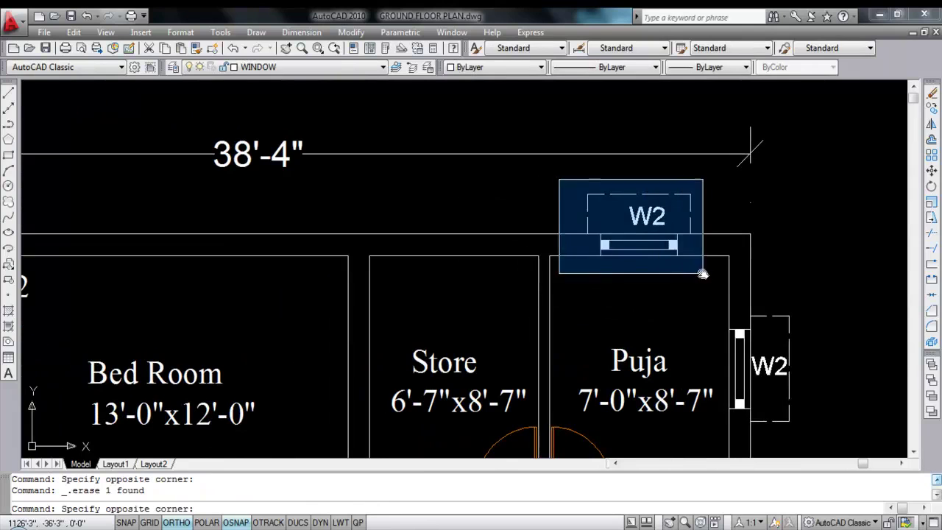
{"action": "left_click", "coordinate": [706, 271]}
{"action": "type", "text": "CO"}
{"action": "key", "text": "Return"}
{"action": "scroll", "coordinate": [684, 263], "scroll_direction": "up", "scroll_amount": 3}
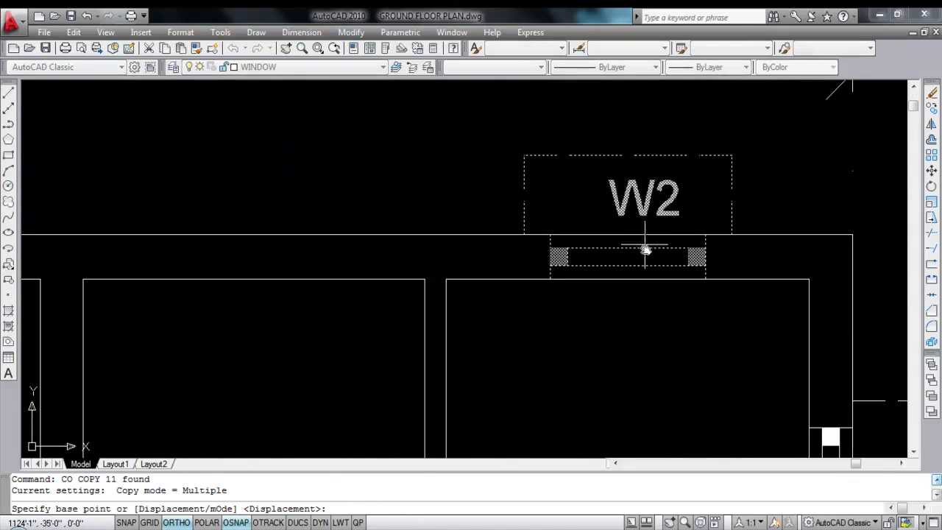
{"action": "left_click", "coordinate": [628, 282]}
{"action": "scroll", "coordinate": [628, 282], "scroll_direction": "down", "scroll_amount": 4}
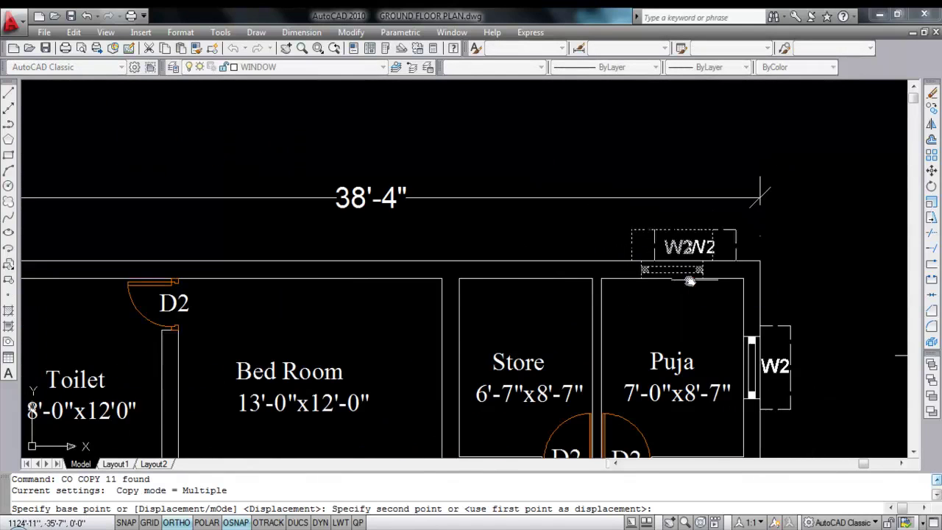
{"action": "left_click", "coordinate": [545, 254]}
{"action": "key", "text": "Escape"}
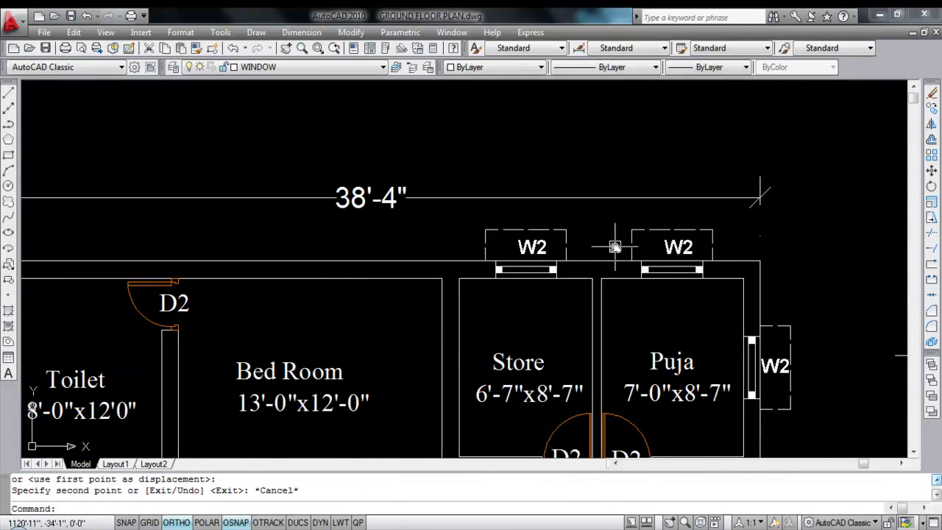
- Save the drawing and erase the two leftover guide lines outside the Puja room
{"action": "scroll", "coordinate": [615, 247], "scroll_direction": "down", "scroll_amount": 2}
{"action": "key", "text": "ctrl+s"}
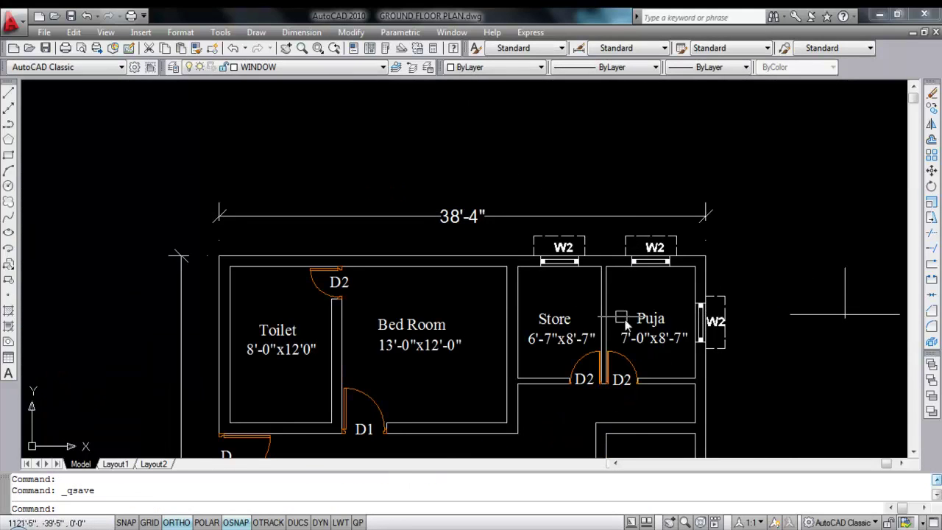
{"action": "left_click", "coordinate": [826, 349]}
{"action": "left_click", "coordinate": [810, 291]}
{"action": "key", "text": "Delete"}
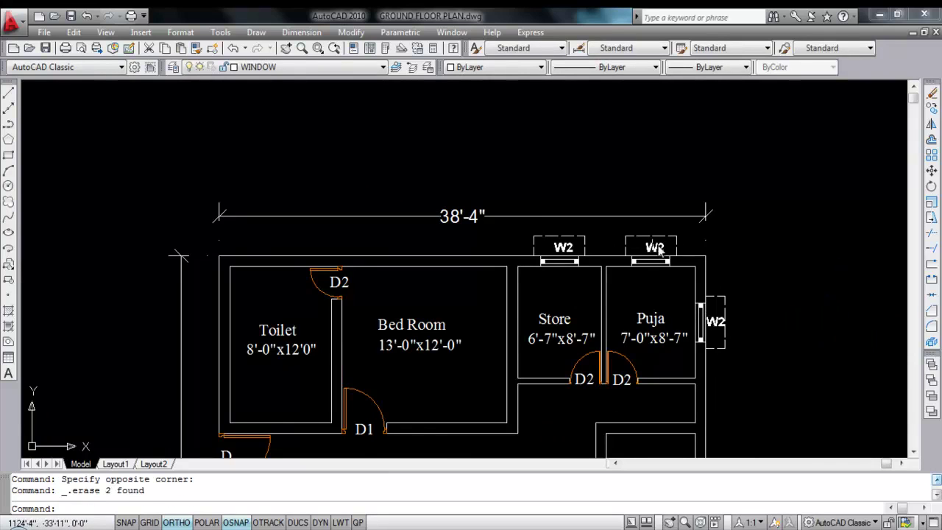
- Check the reference plan's upper Bed Room and Toilet openings, and locate the matching W windows at the working plan's Entrance Hall
{"action": "scroll", "coordinate": [655, 261], "scroll_direction": "down", "scroll_amount": 2}
{"action": "scroll", "coordinate": [651, 264], "scroll_direction": "down", "scroll_amount": 3}
{"action": "scroll", "coordinate": [445, 275], "scroll_direction": "up", "scroll_amount": 3}
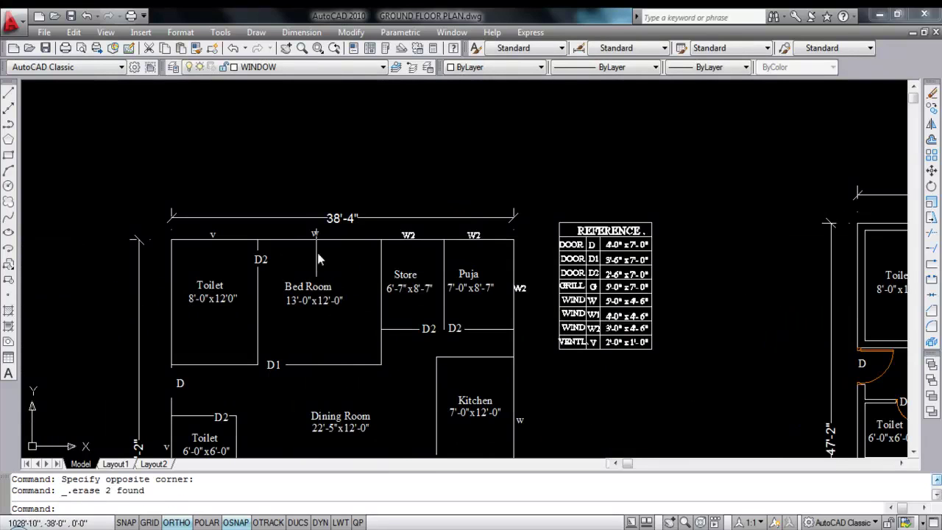
{"action": "scroll", "coordinate": [269, 210], "scroll_direction": "down", "scroll_amount": 3}
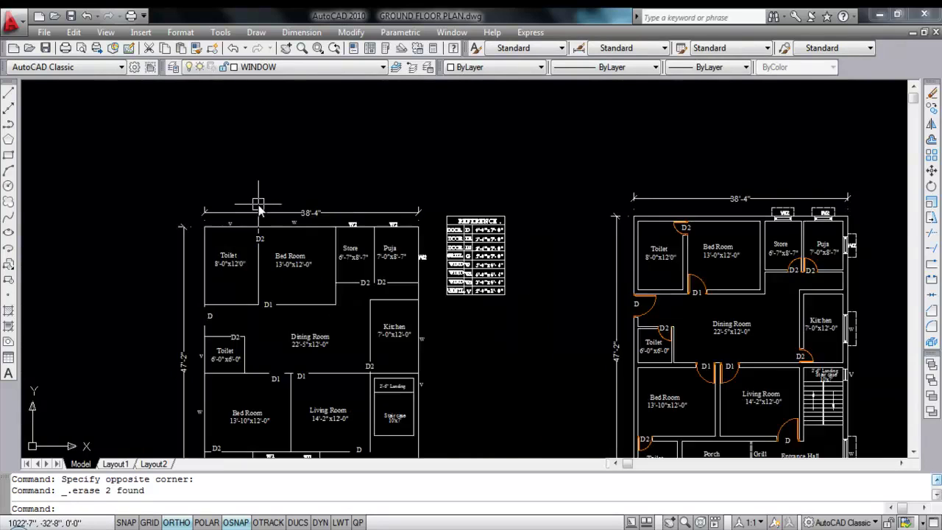
{"action": "scroll", "coordinate": [299, 251], "scroll_direction": "down", "scroll_amount": 3}
{"action": "scroll", "coordinate": [589, 221], "scroll_direction": "up", "scroll_amount": 4}
{"action": "middle_click_drag", "start_coordinate": [519, 449], "coordinate": [500, 351]}
{"action": "scroll", "coordinate": [500, 351], "scroll_direction": "up", "scroll_amount": 5}
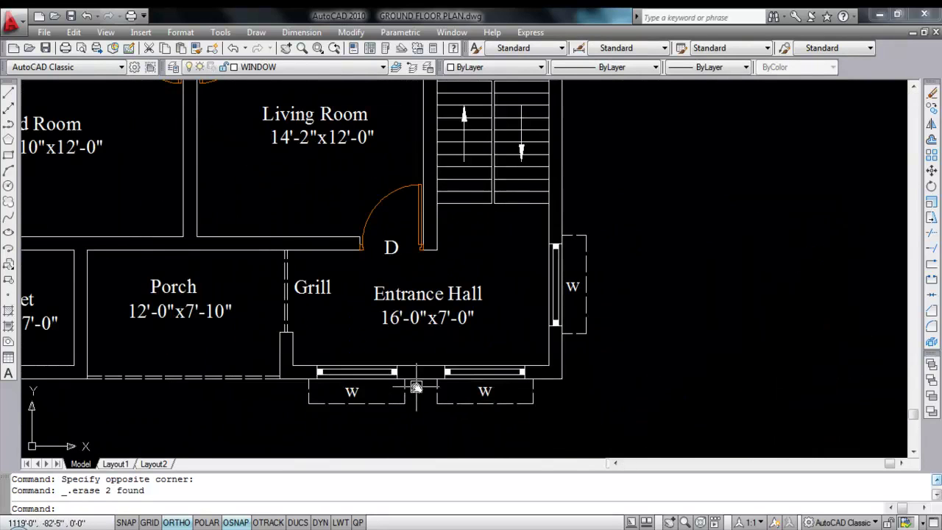
{"action": "scroll", "coordinate": [363, 388], "scroll_direction": "down", "scroll_amount": 2}
{"action": "scroll", "coordinate": [363, 388], "scroll_direction": "up", "scroll_amount": 2}
- Copy the W window nearest the Grill on the Entrance Hall's lower wall to just below the 13'-0"x12'-0" Bed Room's upper wall, with Ortho off
{"action": "left_click", "coordinate": [311, 340]}
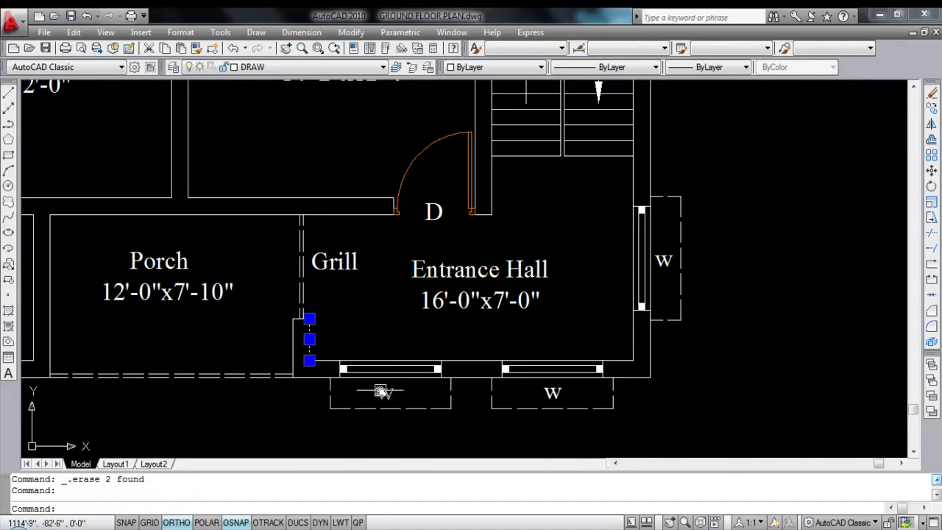
{"action": "key", "text": "Escape"}
{"action": "left_click", "coordinate": [333, 349]}
{"action": "left_click", "coordinate": [462, 420]}
{"action": "type", "text": "CO"}
{"action": "key", "text": "Return"}
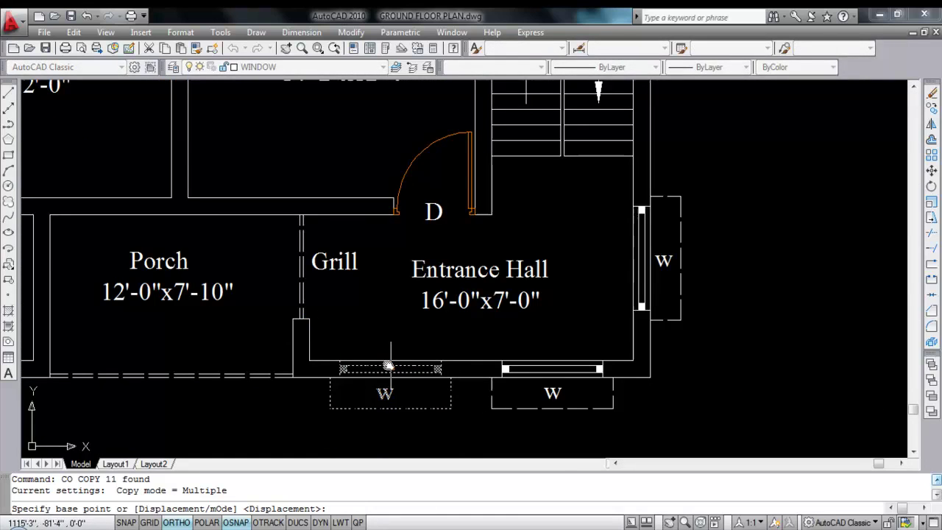
{"action": "left_click", "coordinate": [388, 366]}
{"action": "scroll", "coordinate": [459, 429], "scroll_direction": "down", "scroll_amount": 4}
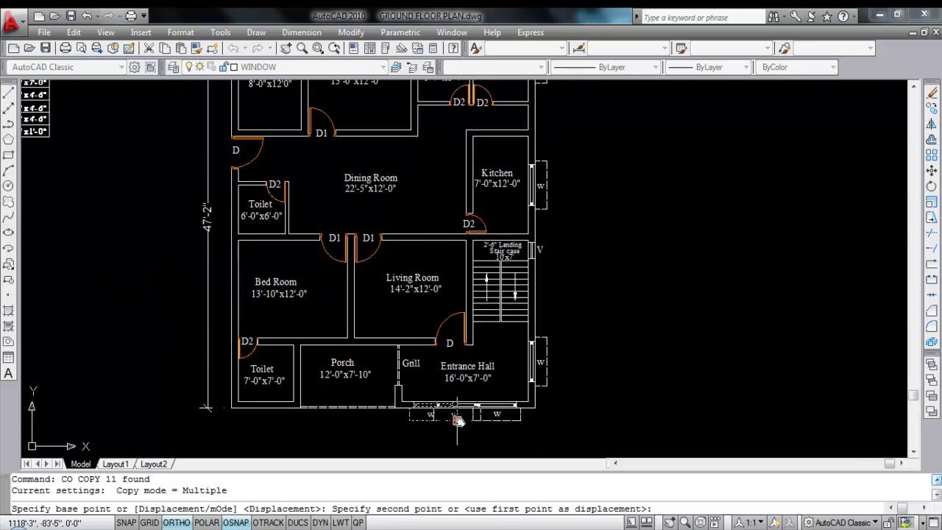
{"action": "key", "text": "F8"}
{"action": "scroll", "coordinate": [530, 434], "scroll_direction": "down", "scroll_amount": 3}
{"action": "scroll", "coordinate": [479, 236], "scroll_direction": "up", "scroll_amount": 8}
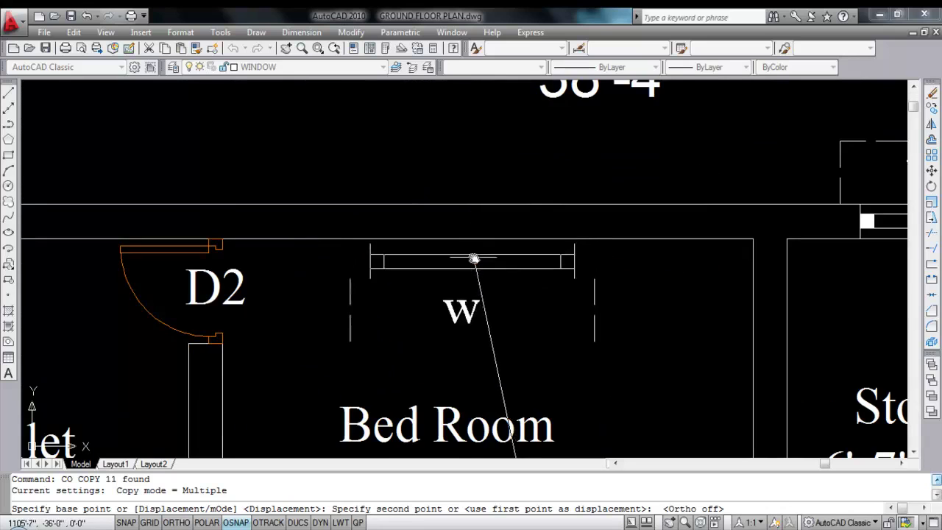
{"action": "scroll", "coordinate": [490, 249], "scroll_direction": "down", "scroll_amount": 3}
{"action": "scroll", "coordinate": [495, 245], "scroll_direction": "down", "scroll_amount": 2}
{"action": "scroll", "coordinate": [488, 257], "scroll_direction": "up", "scroll_amount": 2}
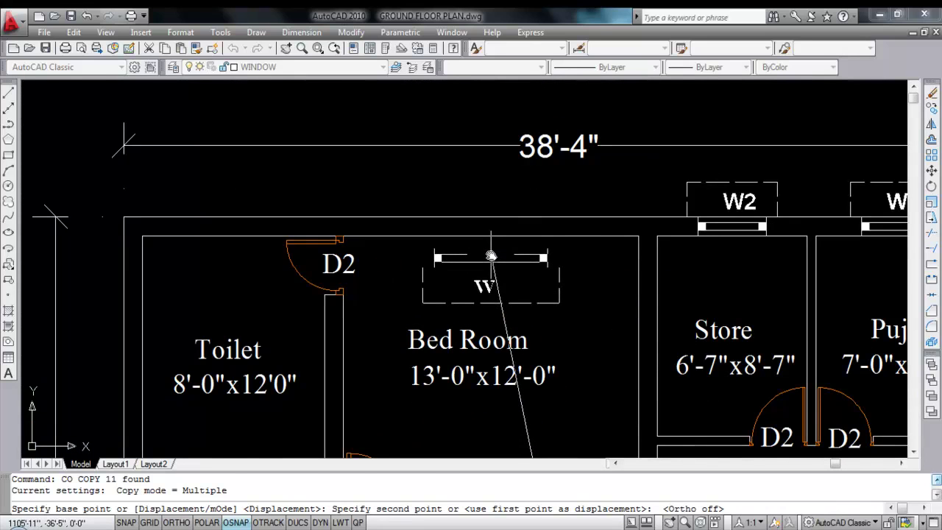
{"action": "left_click", "coordinate": [491, 257]}
{"action": "key", "text": "Escape"}
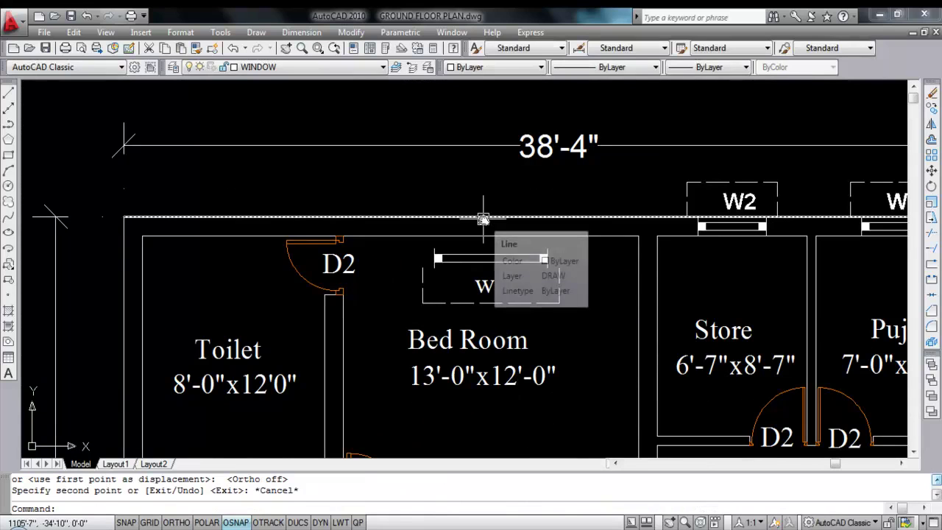
- Draw a vertical guide line upward from the midpoint of the Bed Room's upper inner wall line, with Ortho on
{"action": "type", "text": "l"}
{"action": "key", "text": "Return"}
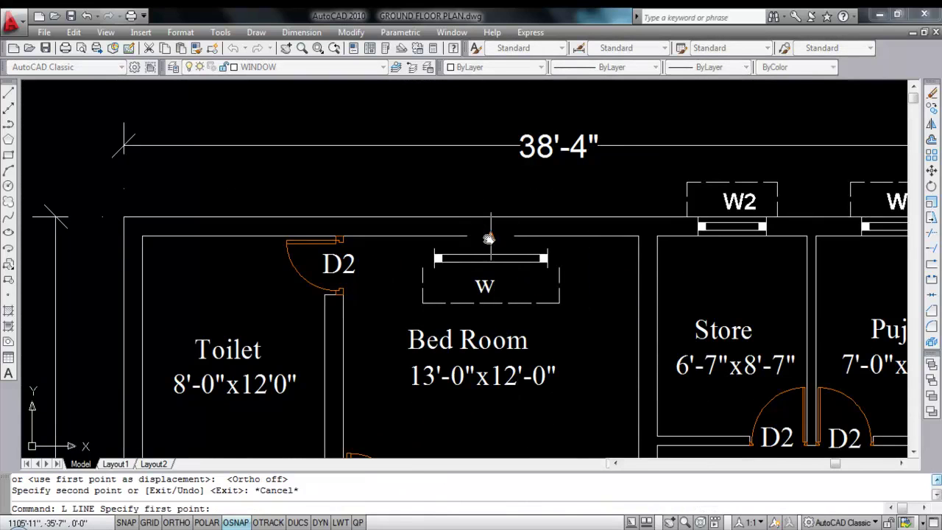
{"action": "left_click", "coordinate": [489, 237]}
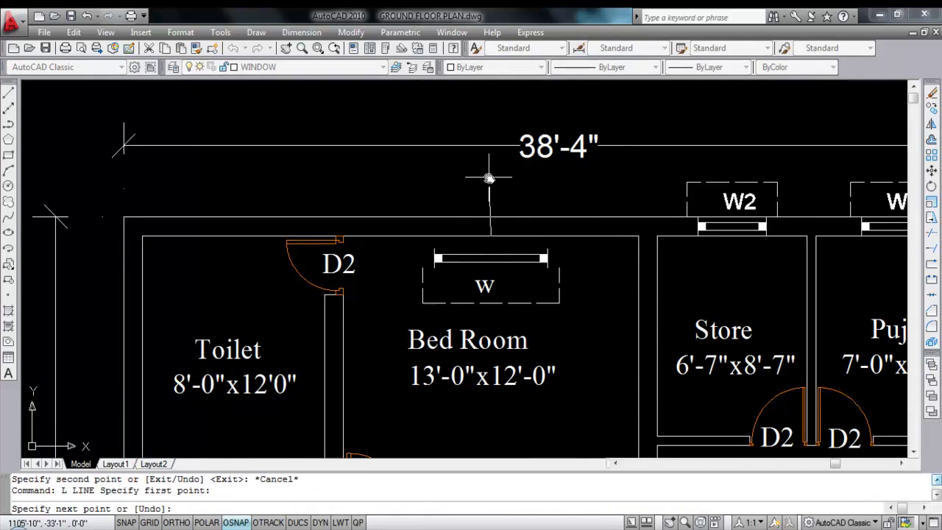
{"action": "key", "text": "F8"}
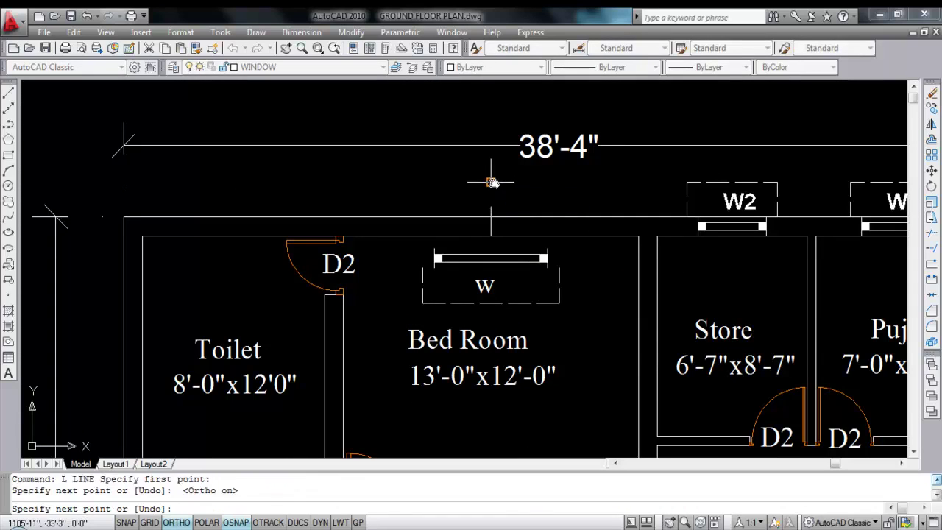
{"action": "key", "text": "Escape"}
- Move the copied W window with its label and chajja up to the guide line's lower end on the Bed Room's inner wall line
{"action": "left_click", "coordinate": [428, 238]}
{"action": "key", "text": "Escape"}
{"action": "left_click", "coordinate": [421, 244]}
{"action": "left_click", "coordinate": [575, 315]}
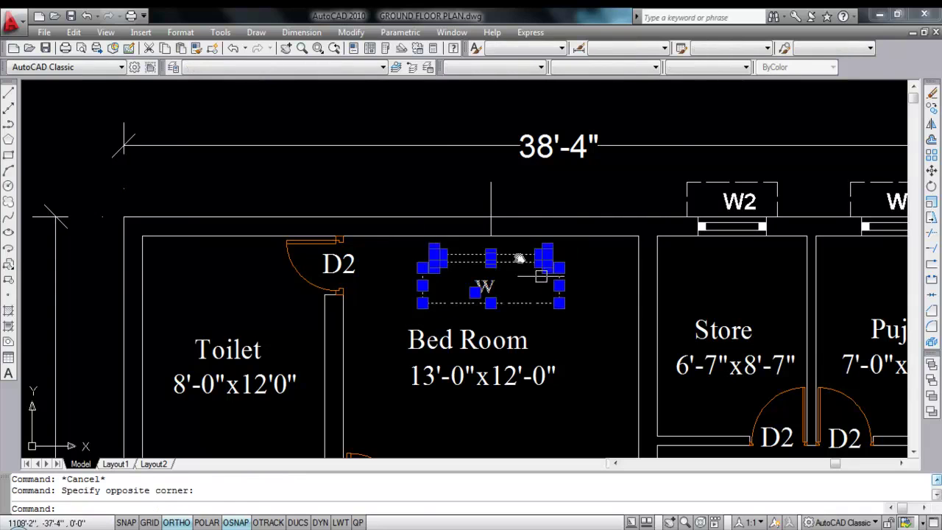
{"action": "type", "text": "m"}
{"action": "key", "text": "Return"}
{"action": "left_click", "coordinate": [491, 258]}
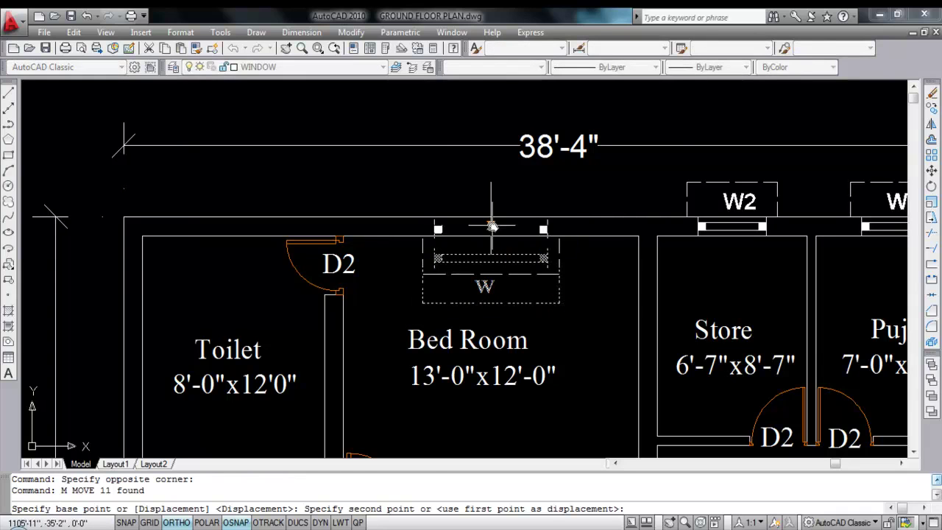
{"action": "left_click", "coordinate": [491, 237]}
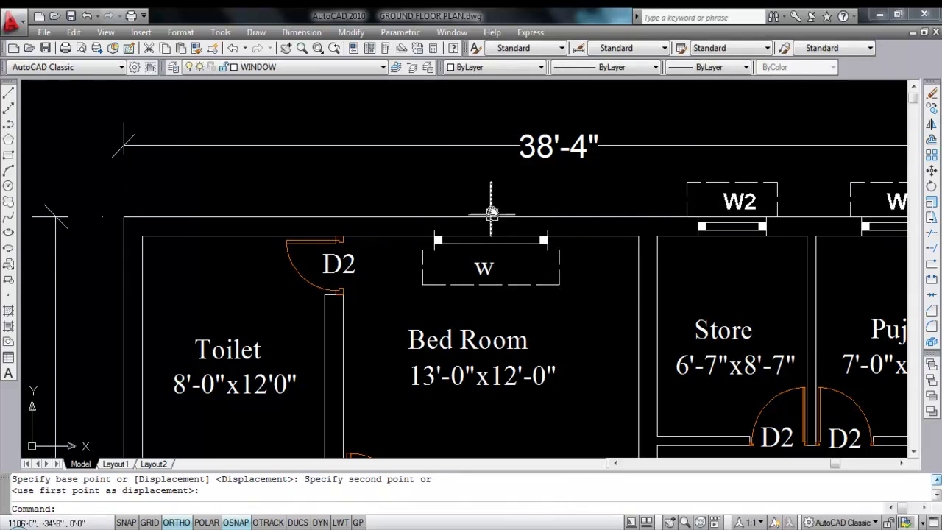
- Delete the vertical guide line and move the W window with its label and chajja up into the Bed Room's upper wall thickness
{"action": "left_click", "coordinate": [491, 200]}
{"action": "key", "text": "Delete"}
{"action": "left_click", "coordinate": [394, 197]}
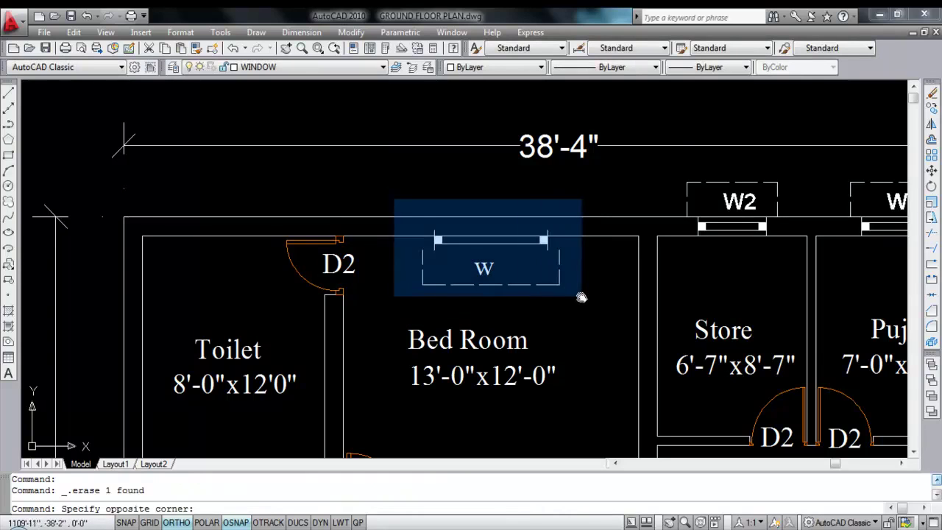
{"action": "left_click", "coordinate": [587, 293]}
{"action": "type", "text": "m"}
{"action": "key", "text": "Return"}
{"action": "scroll", "coordinate": [543, 265], "scroll_direction": "up", "scroll_amount": 5}
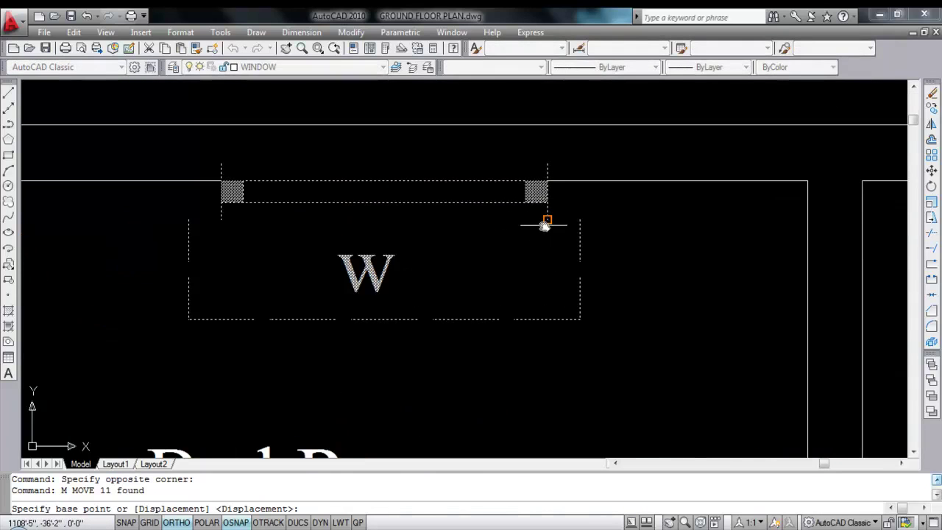
{"action": "left_click", "coordinate": [547, 218]}
{"action": "left_click", "coordinate": [548, 177]}
{"action": "scroll", "coordinate": [583, 208], "scroll_direction": "down", "scroll_amount": 4}
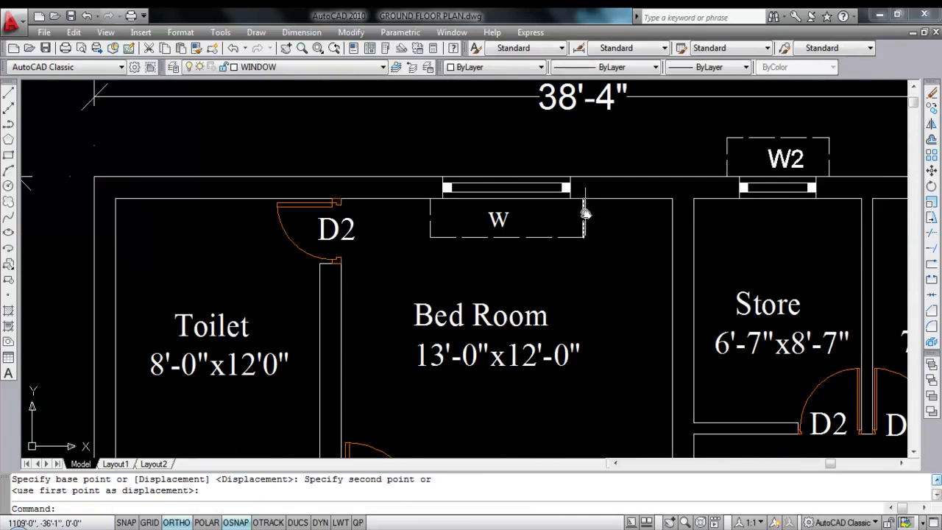
- Mirror the three dashed chajja lines about the W window's horizontal centre line to the wall's outer side, keeping the originals
{"action": "left_click", "coordinate": [533, 240]}
{"action": "left_click", "coordinate": [529, 234]}
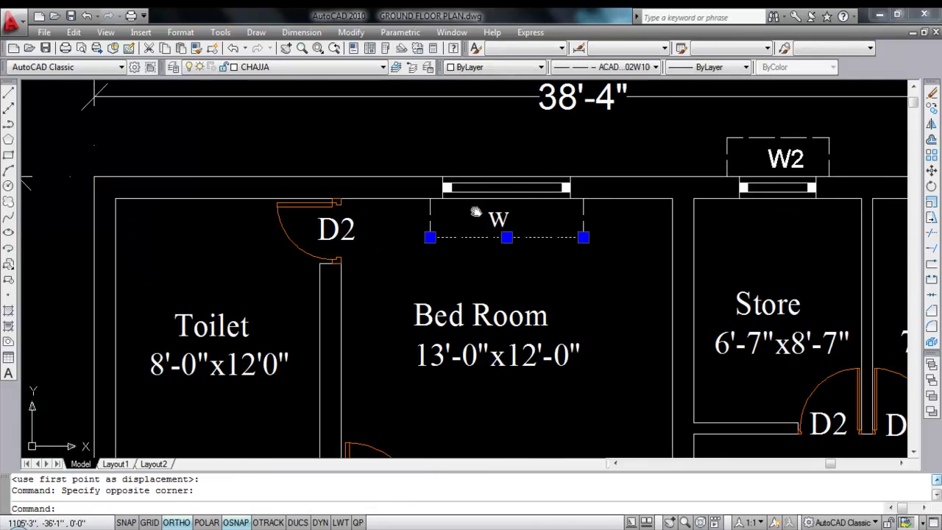
{"action": "left_click", "coordinate": [430, 209]}
{"action": "left_click", "coordinate": [583, 215]}
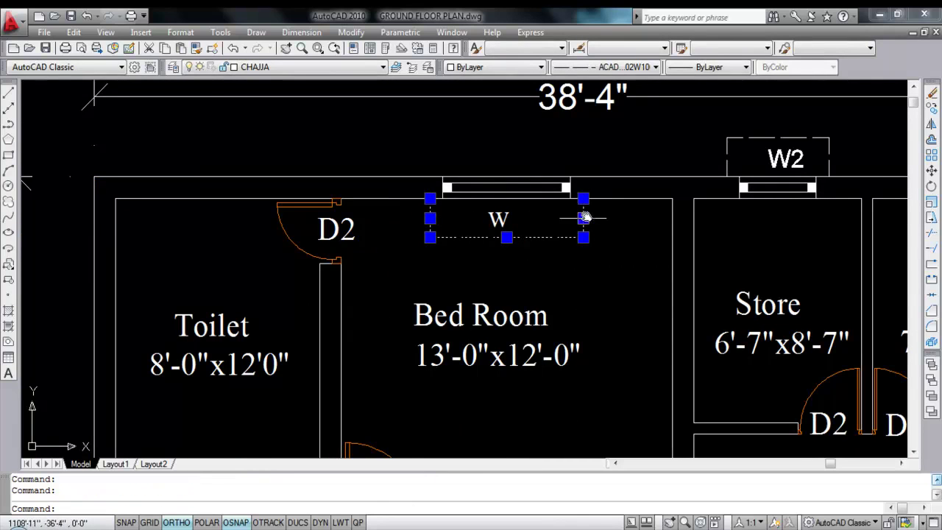
{"action": "type", "text": "I"}
{"action": "key", "text": "Return"}
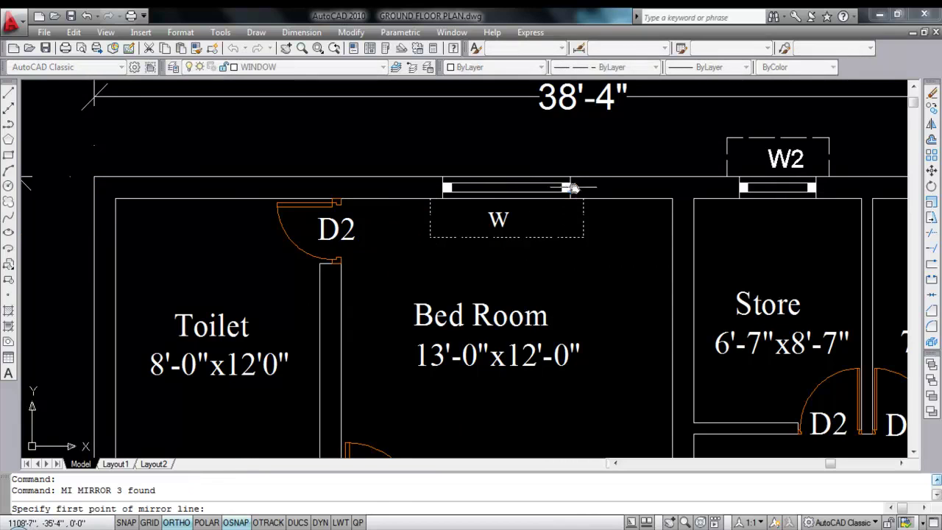
{"action": "scroll", "coordinate": [572, 187], "scroll_direction": "up", "scroll_amount": 2}
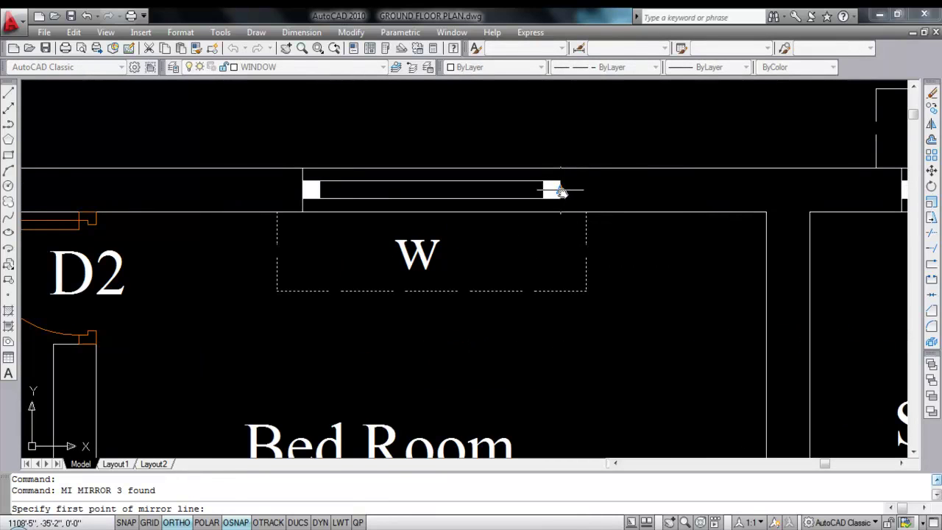
{"action": "left_click", "coordinate": [561, 190]}
{"action": "scroll", "coordinate": [637, 202], "scroll_direction": "down", "scroll_amount": 3}
{"action": "scroll", "coordinate": [361, 194], "scroll_direction": "up", "scroll_amount": 2}
{"action": "left_click", "coordinate": [441, 196]}
{"action": "right_click", "coordinate": [457, 194]}
{"action": "left_click", "coordinate": [486, 203]}
- Erase the three original chajja lines inside the Bed Room below the W window
{"action": "scroll", "coordinate": [515, 221], "scroll_direction": "down", "scroll_amount": 2}
{"action": "left_click", "coordinate": [661, 269]}
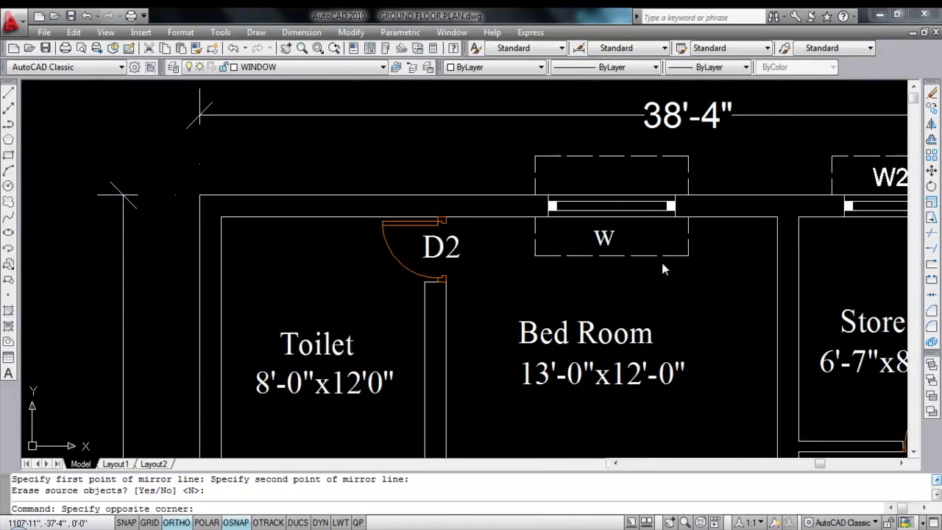
{"action": "left_click", "coordinate": [633, 247]}
{"action": "key", "text": "Delete"}
{"action": "left_click", "coordinate": [555, 247]}
{"action": "left_click", "coordinate": [608, 251]}
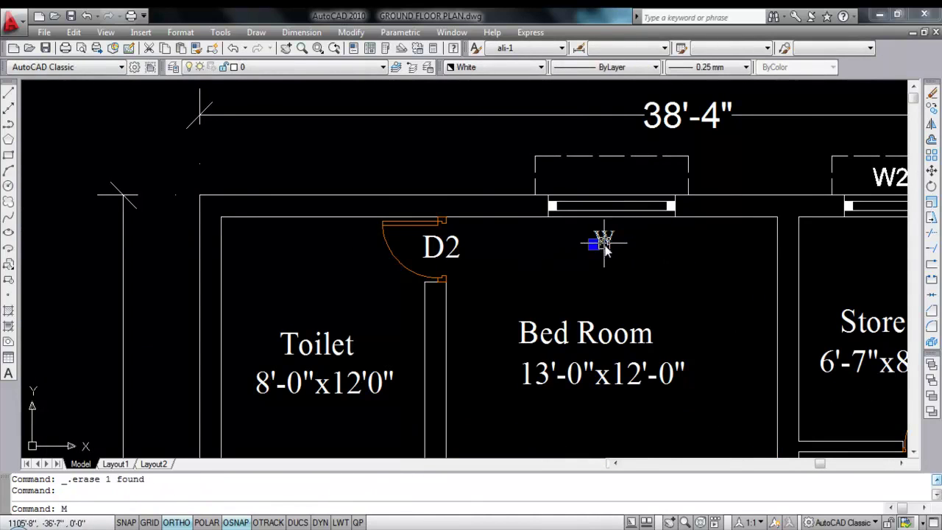
{"action": "type", "text": "M"}
{"action": "key", "text": "Return"}
{"action": "left_click", "coordinate": [650, 269]}
{"action": "scroll", "coordinate": [662, 212], "scroll_direction": "up", "scroll_amount": 3}
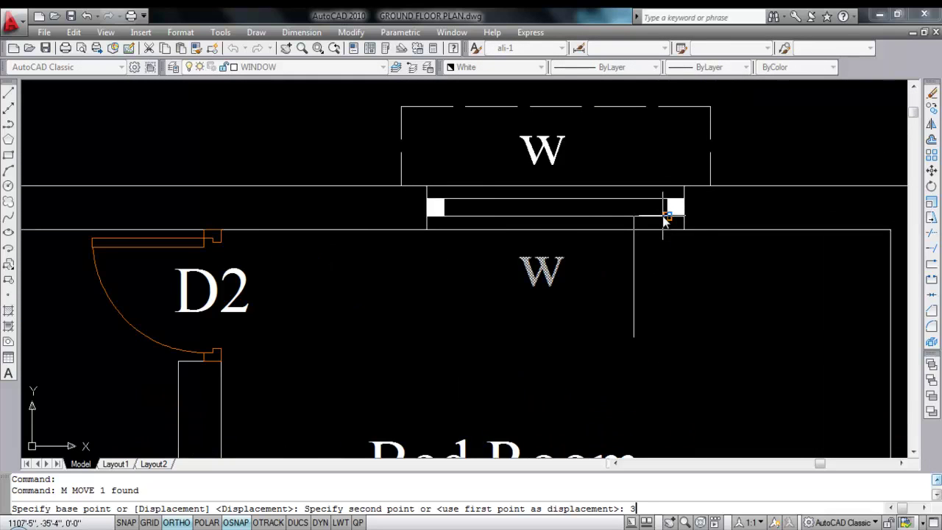
- Move the W label straight up into the dashed chajja outside the Bed Room wall with Osnap off, and save the drawing
{"action": "key", "text": "F3"}
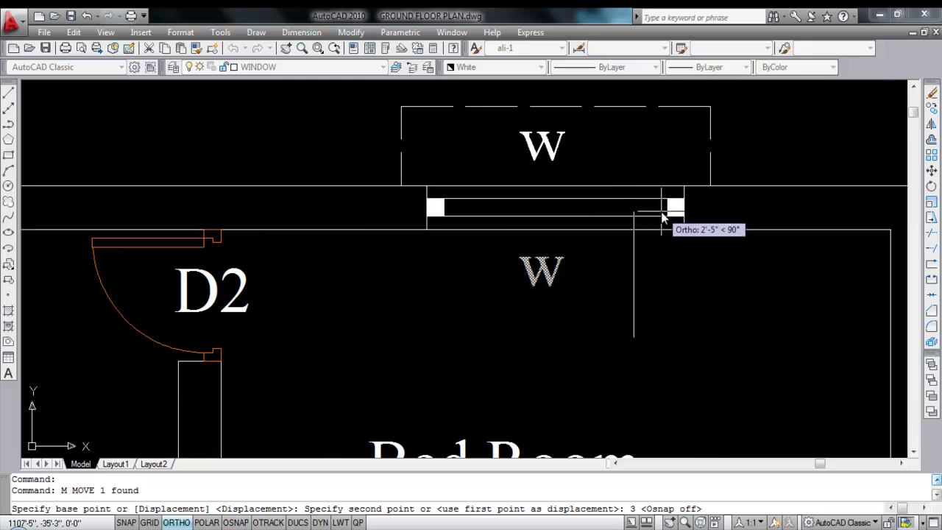
{"action": "key", "text": "Escape"}
{"action": "left_click", "coordinate": [539, 271]}
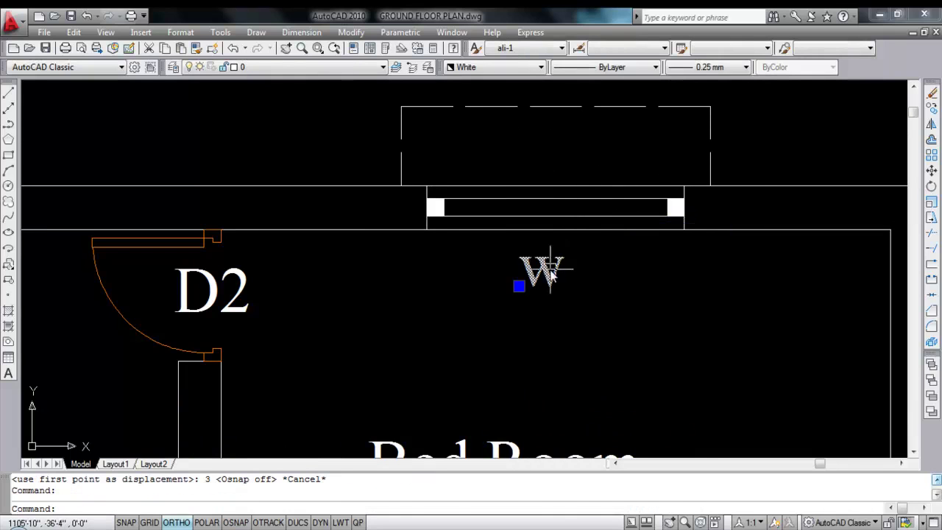
{"action": "key", "text": "m"}
{"action": "key", "text": "Return"}
{"action": "left_click", "coordinate": [571, 308]}
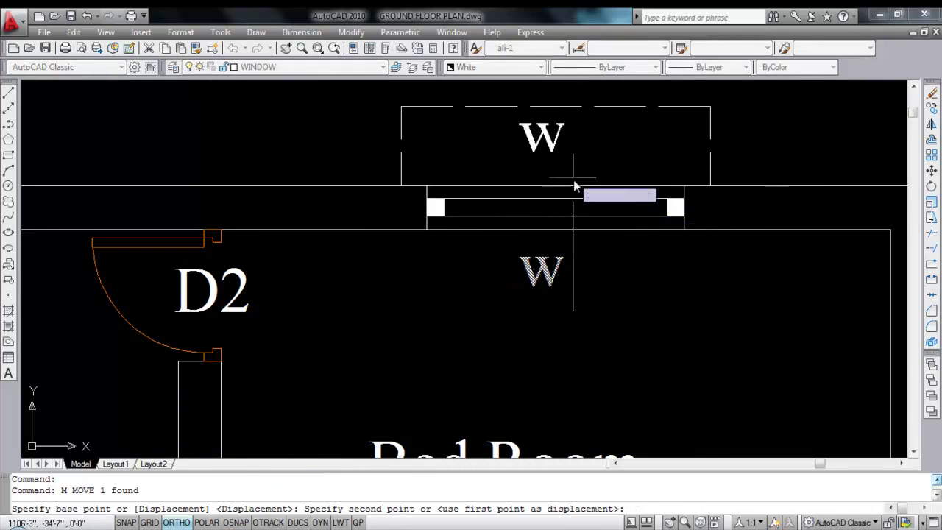
{"action": "left_click", "coordinate": [574, 184]}
{"action": "scroll", "coordinate": [574, 184], "scroll_direction": "down", "scroll_amount": 4}
{"action": "scroll", "coordinate": [541, 213], "scroll_direction": "down", "scroll_amount": 2}
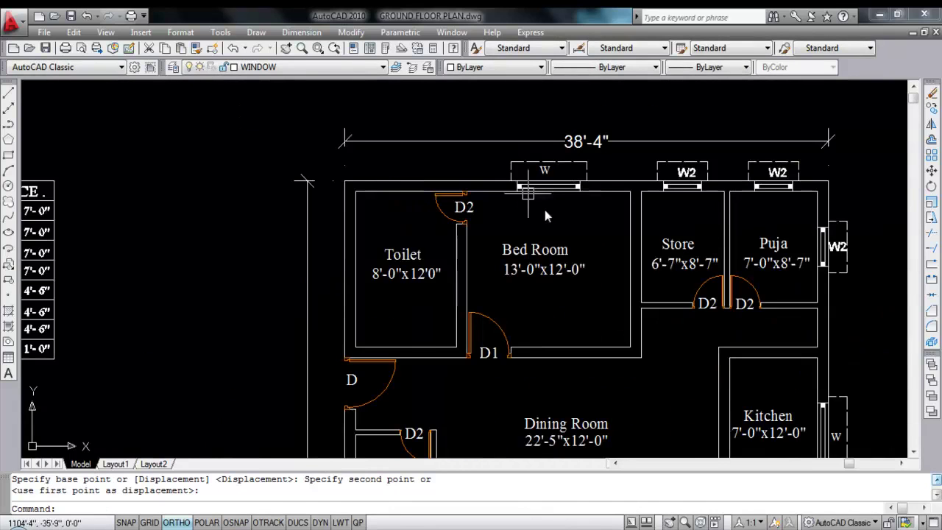
{"action": "scroll", "coordinate": [556, 222], "scroll_direction": "down", "scroll_amount": 2}
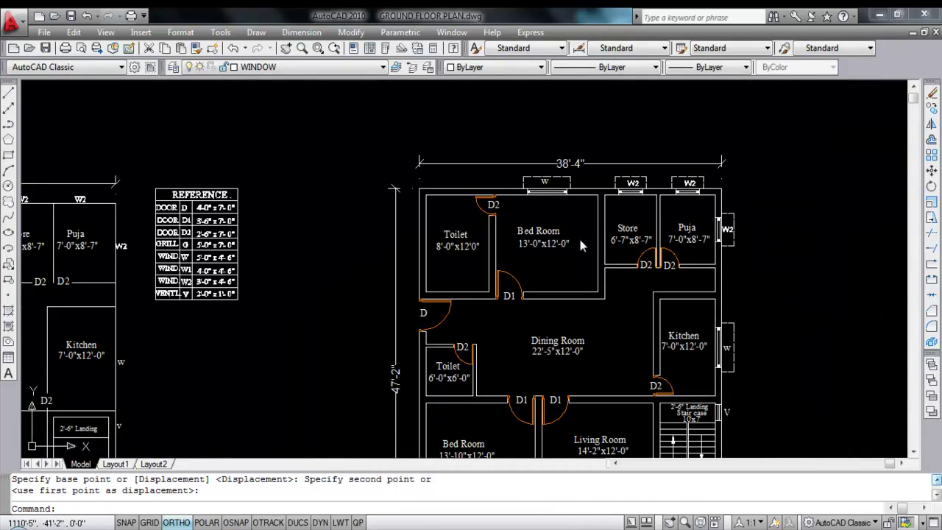
{"action": "key", "text": "Escape"}
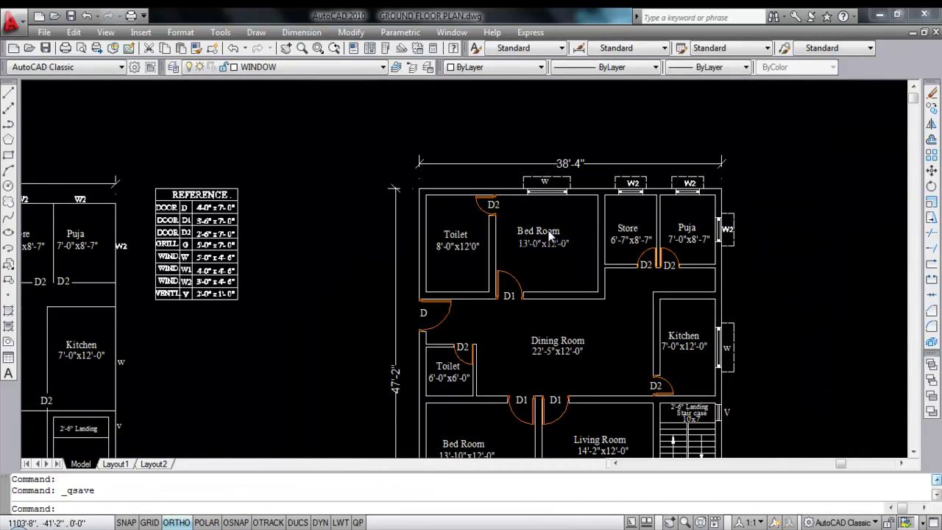
- Check the reference plan's opening on the upper Toilet wall, and locate the V ventilator at the working plan's Stair case
{"action": "scroll", "coordinate": [342, 242], "scroll_direction": "down", "scroll_amount": 3}
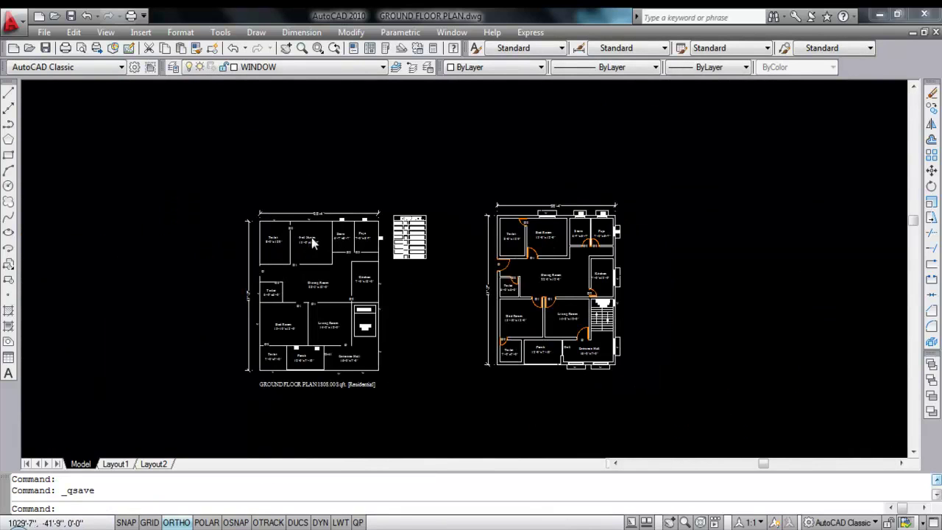
{"action": "scroll", "coordinate": [312, 241], "scroll_direction": "up", "scroll_amount": 1}
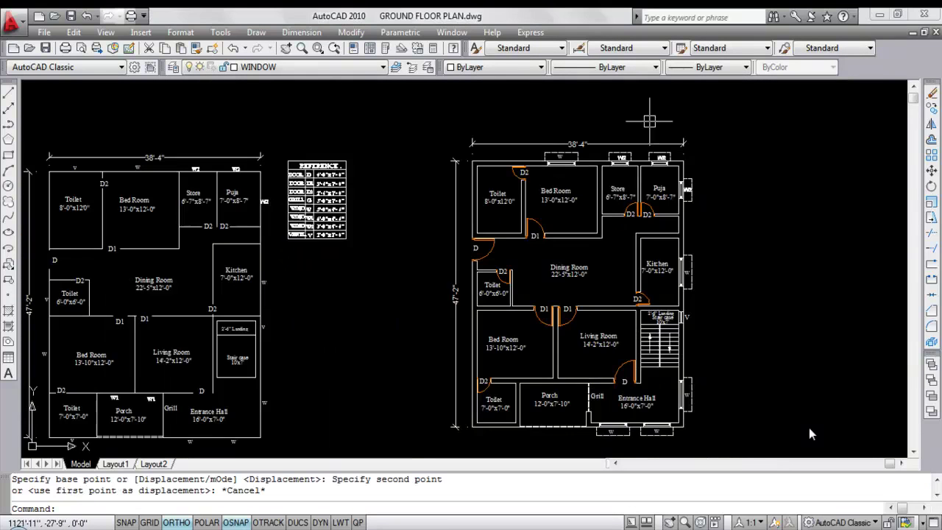
{"action": "mouse_move", "coordinate": [312, 237]}
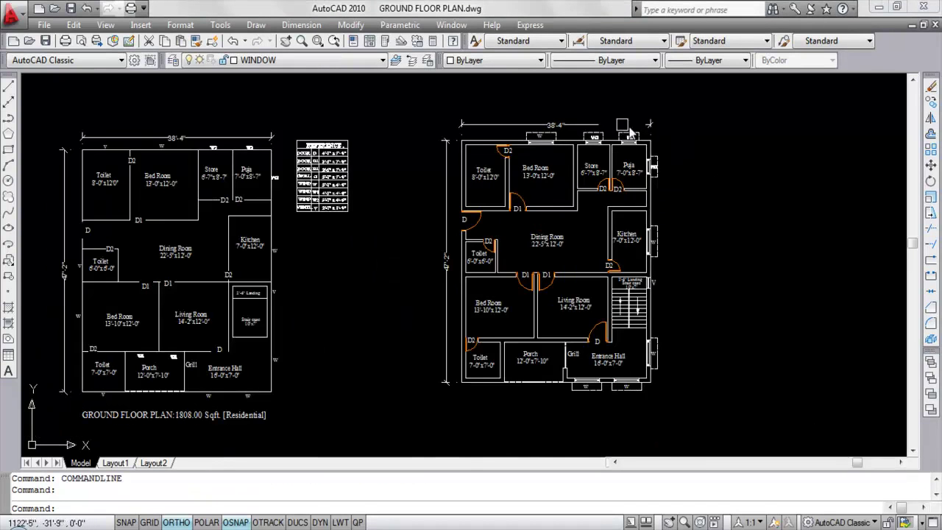
{"action": "scroll", "coordinate": [448, 190], "scroll_direction": "up", "scroll_amount": 5}
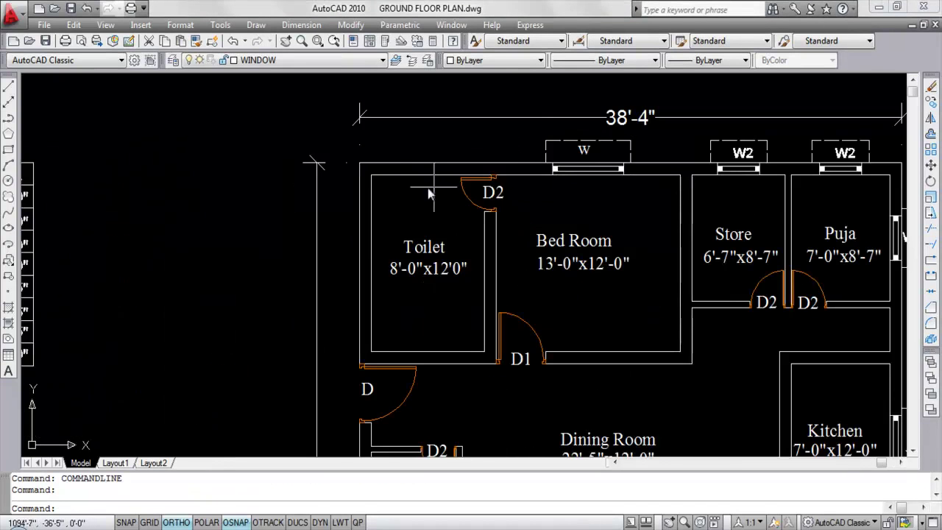
{"action": "scroll", "coordinate": [392, 184], "scroll_direction": "down", "scroll_amount": 3}
{"action": "middle_click_drag", "start_coordinate": [30, 196], "coordinate": [444, 205]}
{"action": "scroll", "coordinate": [302, 198], "scroll_direction": "up", "scroll_amount": 2}
{"action": "scroll", "coordinate": [267, 175], "scroll_direction": "down", "scroll_amount": 5}
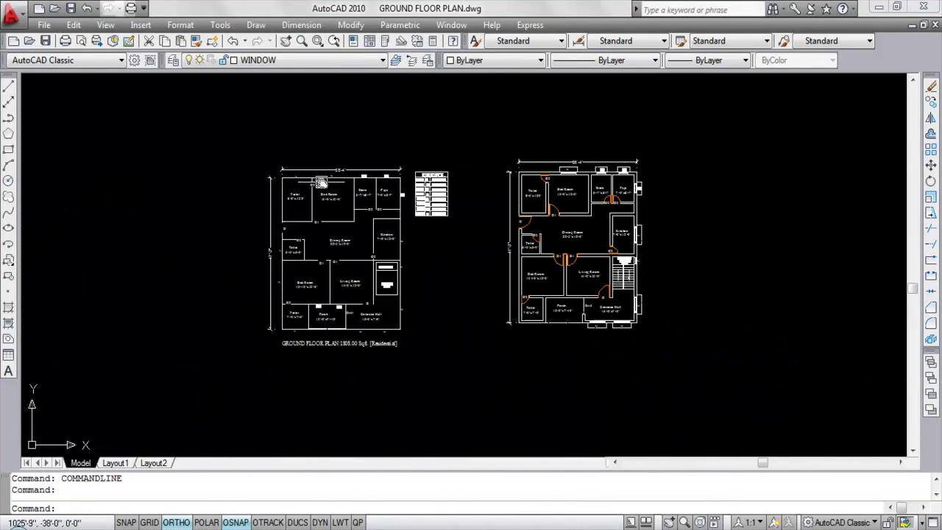
{"action": "scroll", "coordinate": [317, 228], "scroll_direction": "up", "scroll_amount": 4}
{"action": "scroll", "coordinate": [660, 295], "scroll_direction": "up", "scroll_amount": 2}
{"action": "scroll", "coordinate": [645, 261], "scroll_direction": "up", "scroll_amount": 1}
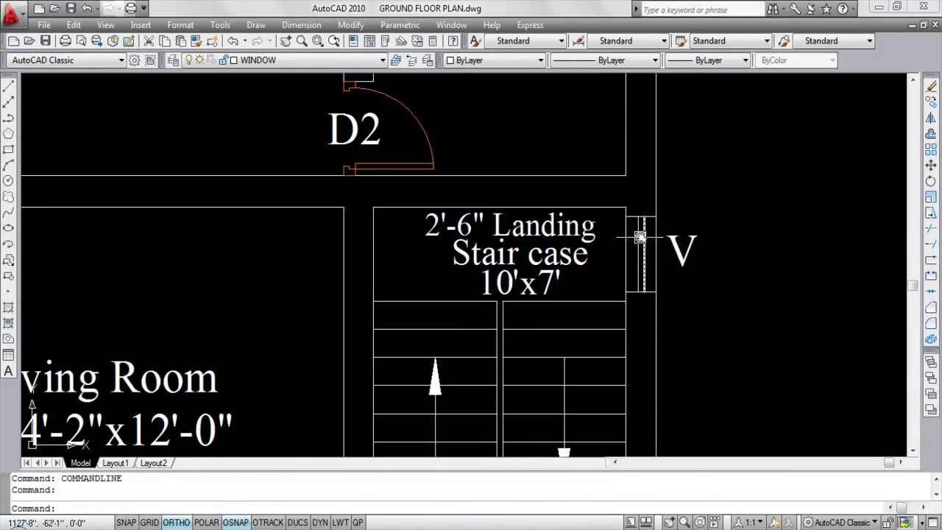
- Copy the Stair case's V ventilator with its label and wall line to the empty area above the 8'-0"x12'-0" Toilet, with Ortho off
{"action": "left_click", "coordinate": [615, 196]}
{"action": "left_click", "coordinate": [703, 305]}
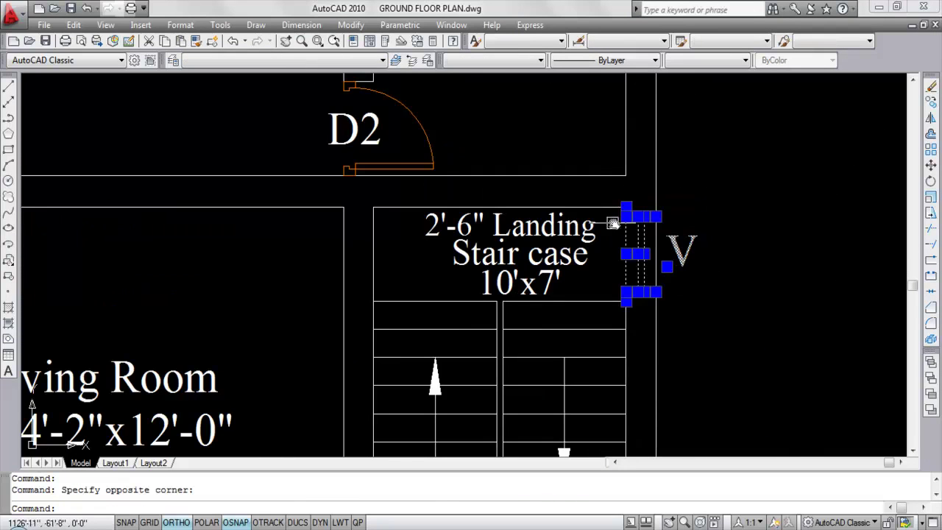
{"action": "key", "text": "Return"}
{"action": "left_click", "coordinate": [695, 312]}
{"action": "scroll", "coordinate": [777, 343], "scroll_direction": "down", "scroll_amount": 3}
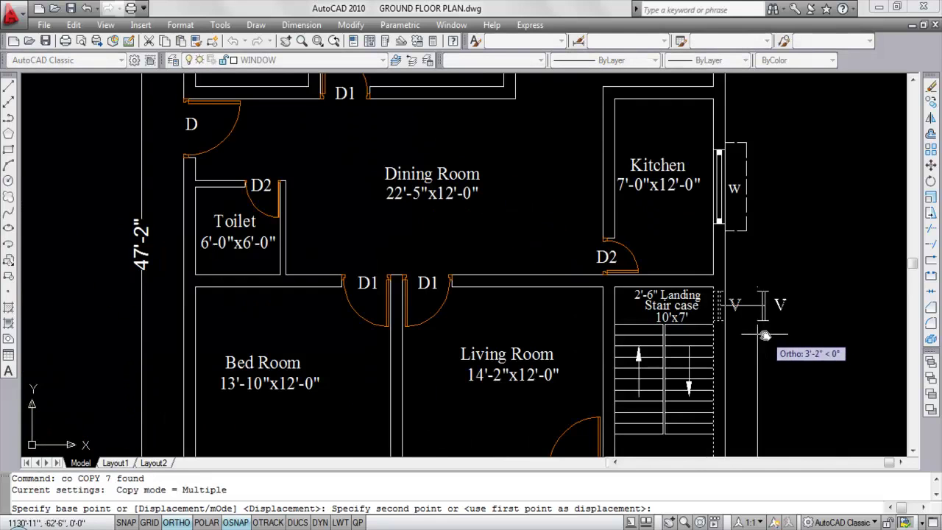
{"action": "scroll", "coordinate": [765, 334], "scroll_direction": "down", "scroll_amount": 4}
{"action": "key", "text": "F8"}
{"action": "scroll", "coordinate": [658, 204], "scroll_direction": "up", "scroll_amount": 3}
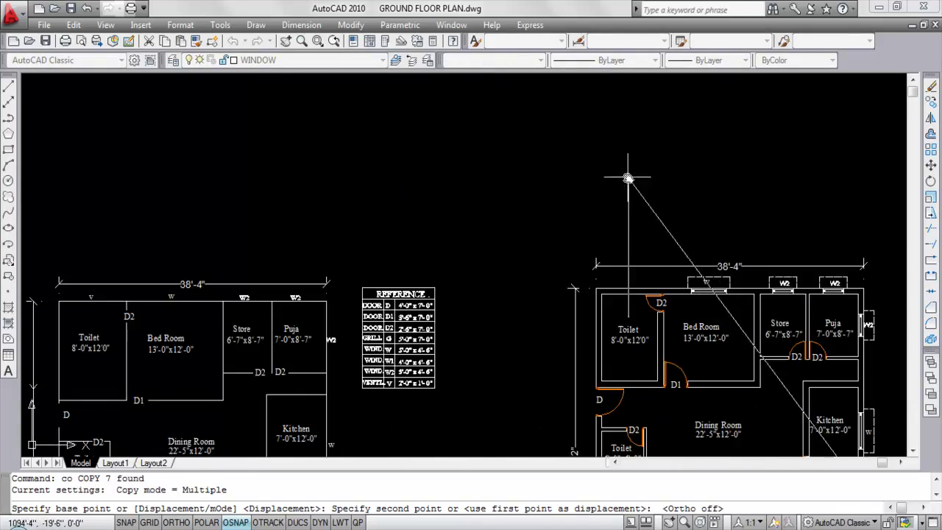
{"action": "left_click", "coordinate": [625, 184]}
{"action": "key", "text": "Escape"}
- Rotate the copied ventilator, its V label and the attached wall line 90° clockwise, with Ortho on
{"action": "left_click", "coordinate": [658, 221]}
{"action": "left_click", "coordinate": [574, 157]}
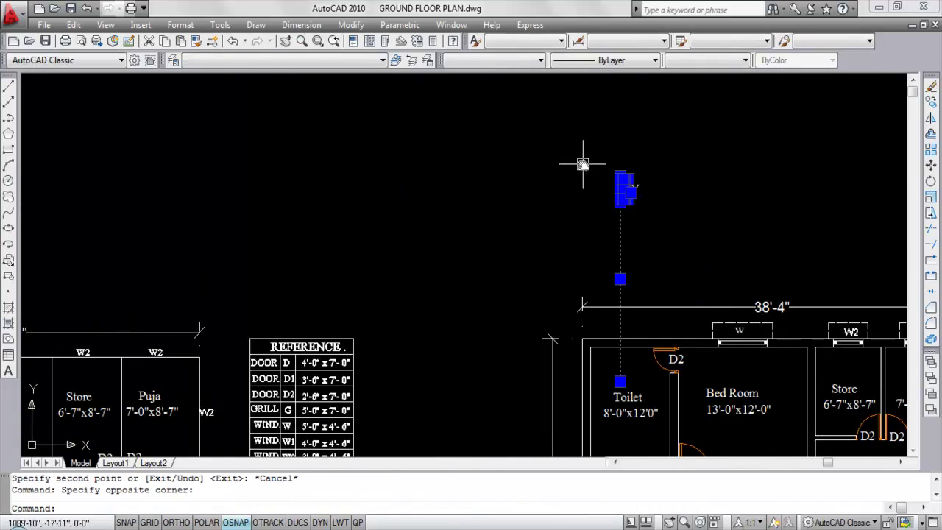
{"action": "key", "text": "Return"}
{"action": "scroll", "coordinate": [626, 192], "scroll_direction": "up", "scroll_amount": 2}
{"action": "left_click", "coordinate": [653, 204]}
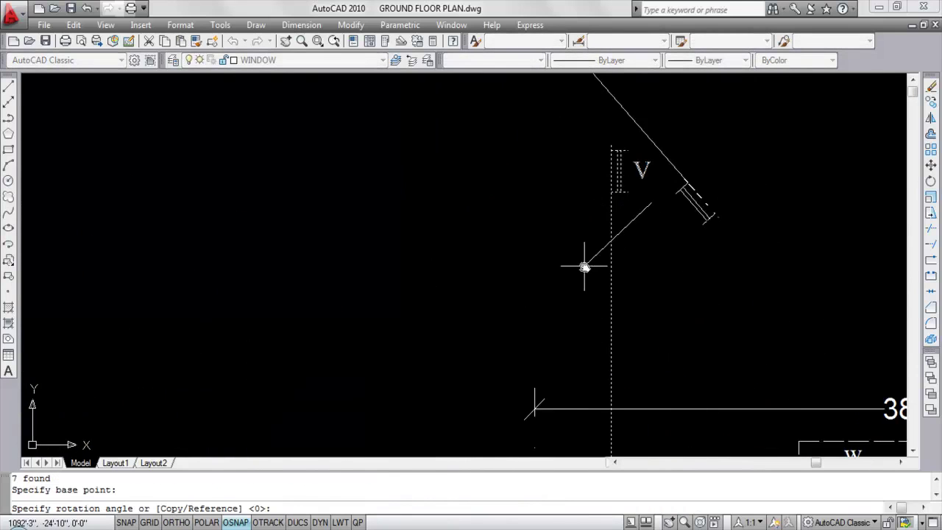
{"action": "key", "text": "F8"}
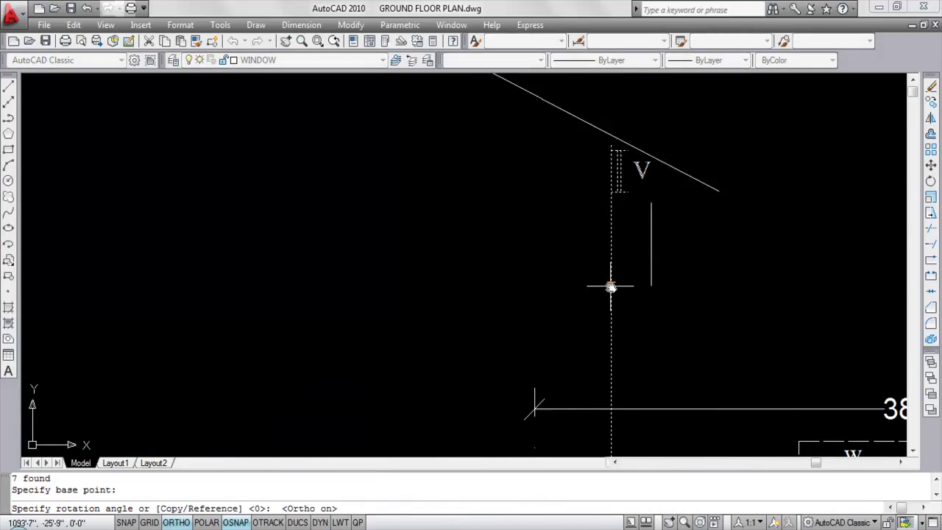
{"action": "left_click", "coordinate": [681, 269]}
- Move the rotated ventilator and V label, without the long wall line, onto the upper Toilet's inner wall line, with Ortho off
{"action": "scroll", "coordinate": [685, 278], "scroll_direction": "down", "scroll_amount": 3}
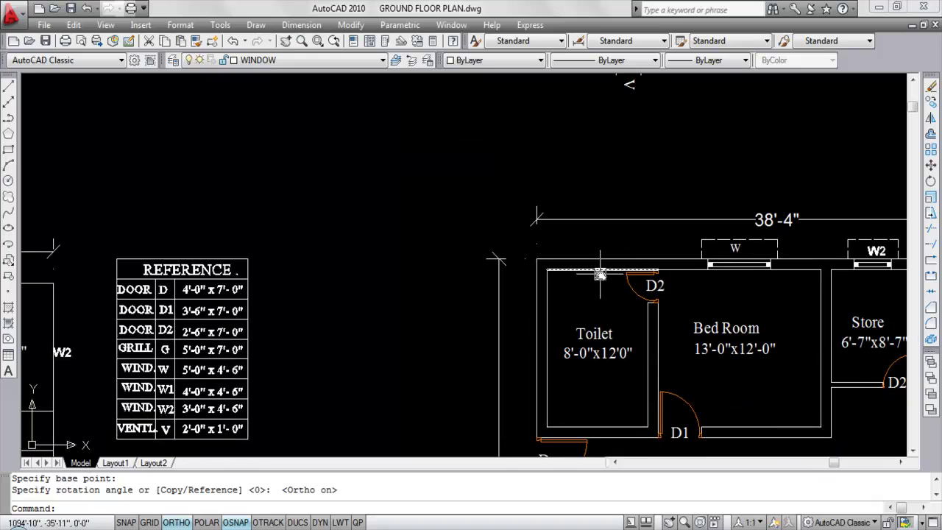
{"action": "scroll", "coordinate": [614, 143], "scroll_direction": "down", "scroll_amount": 3}
{"action": "scroll", "coordinate": [614, 142], "scroll_direction": "up", "scroll_amount": 4}
{"action": "left_click", "coordinate": [581, 133]}
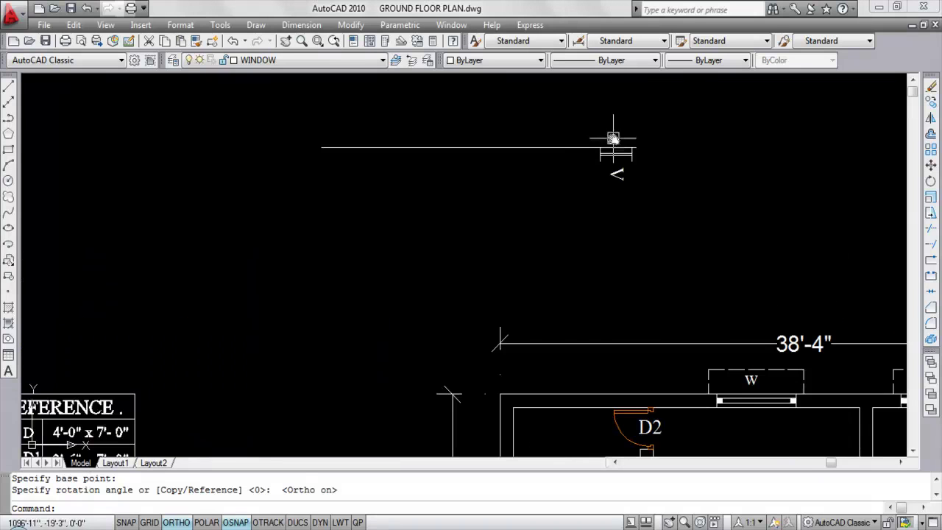
{"action": "left_click", "coordinate": [674, 200]}
{"action": "key", "text": "Return"}
{"action": "scroll", "coordinate": [620, 153], "scroll_direction": "up", "scroll_amount": 3}
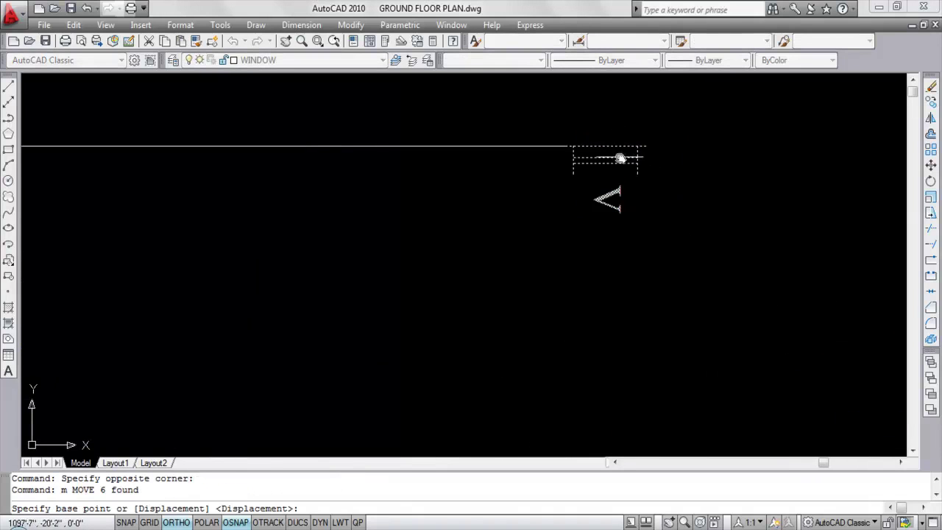
{"action": "left_click", "coordinate": [608, 163]}
{"action": "scroll", "coordinate": [609, 155], "scroll_direction": "down", "scroll_amount": 4}
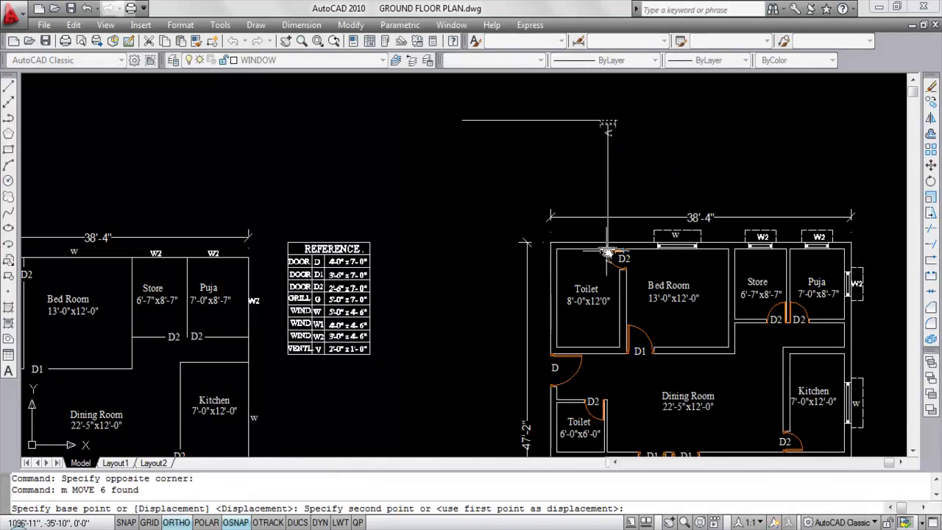
{"action": "key", "text": "F8"}
{"action": "scroll", "coordinate": [608, 250], "scroll_direction": "up", "scroll_amount": 3}
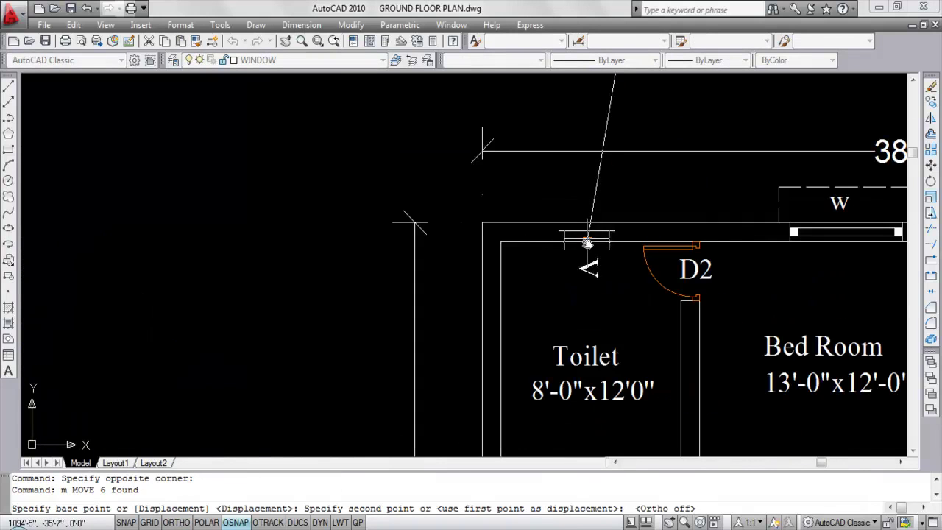
{"action": "scroll", "coordinate": [588, 243], "scroll_direction": "up", "scroll_amount": 2}
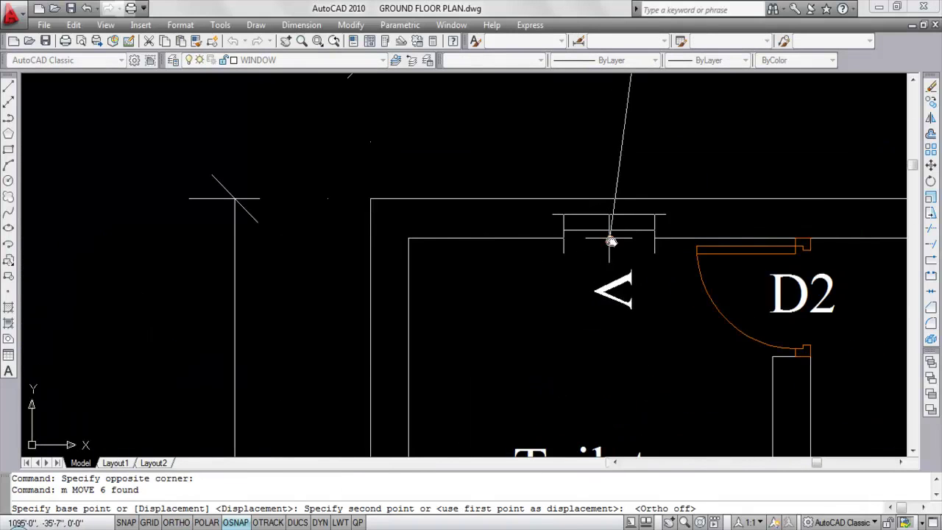
{"action": "left_click", "coordinate": [615, 239]}
- Erase the leftover short wall line across the outer ends of the upper Toilet's ventilator
{"action": "left_click", "coordinate": [535, 162]}
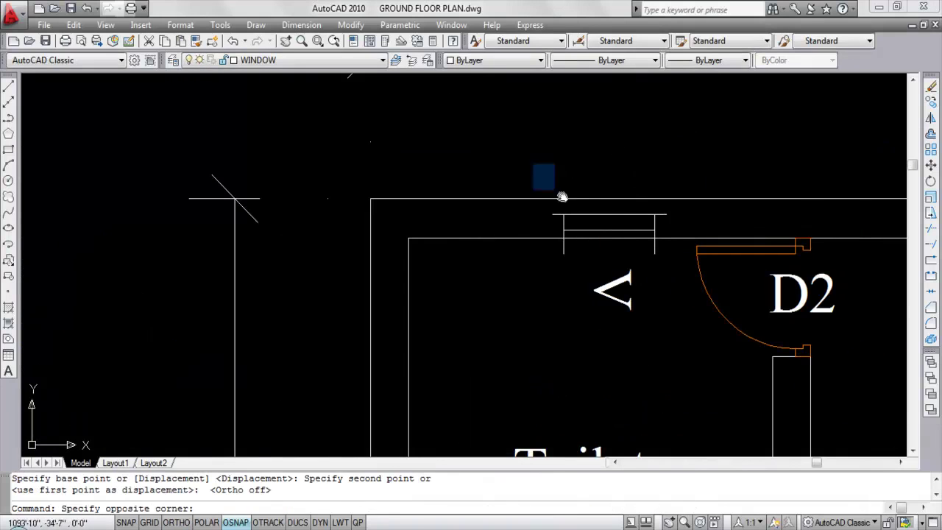
{"action": "key", "text": "Escape"}
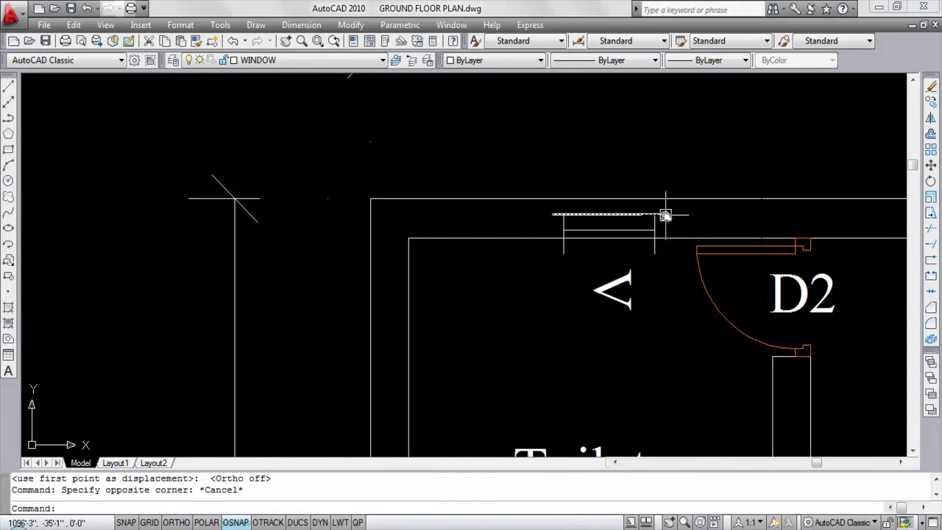
{"action": "left_click", "coordinate": [666, 215]}
{"action": "key", "text": "Delete"}
- Move the upper Toilet's ventilator up so its inner jamb ends meet the inner wall line and it fits the wall thickness
{"action": "left_click", "coordinate": [503, 155]}
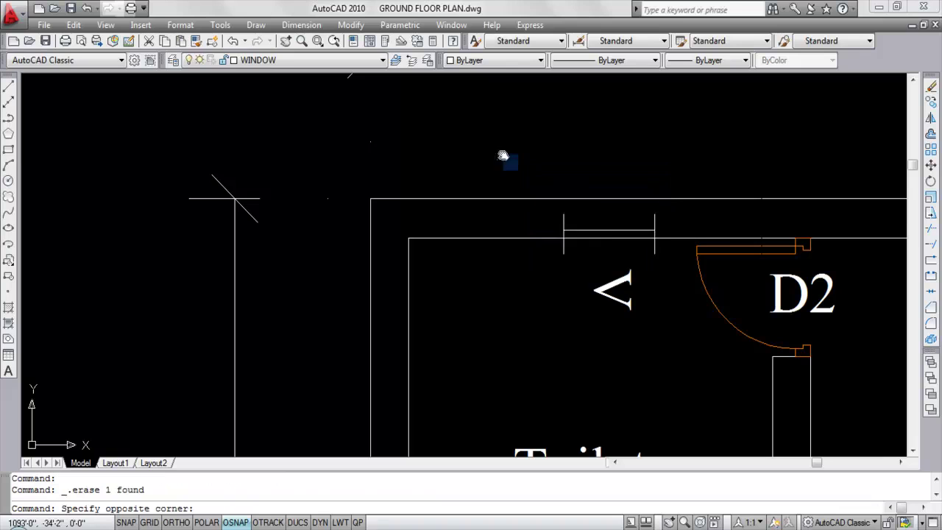
{"action": "left_click", "coordinate": [672, 306]}
{"action": "type", "text": "m"}
{"action": "key", "text": "Return"}
{"action": "scroll", "coordinate": [664, 277], "scroll_direction": "up", "scroll_amount": 4}
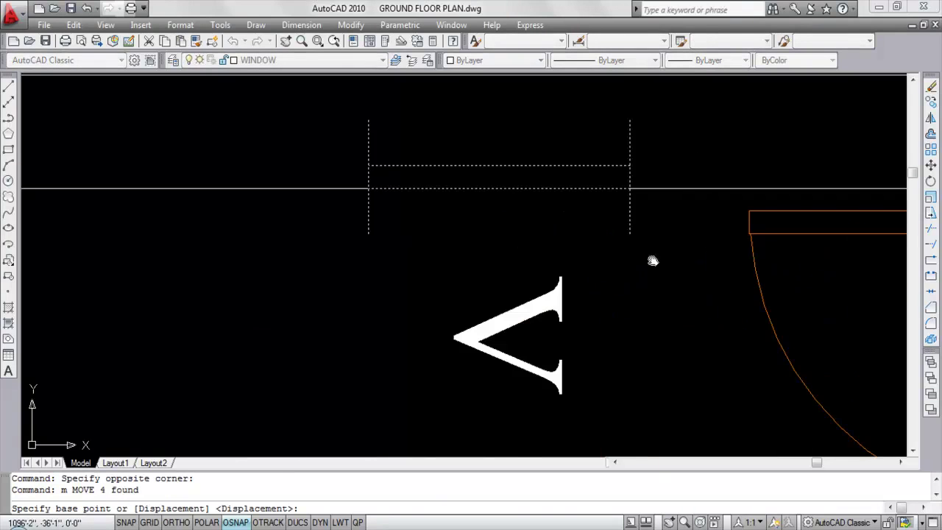
{"action": "left_click", "coordinate": [630, 234]}
{"action": "left_click", "coordinate": [631, 189]}
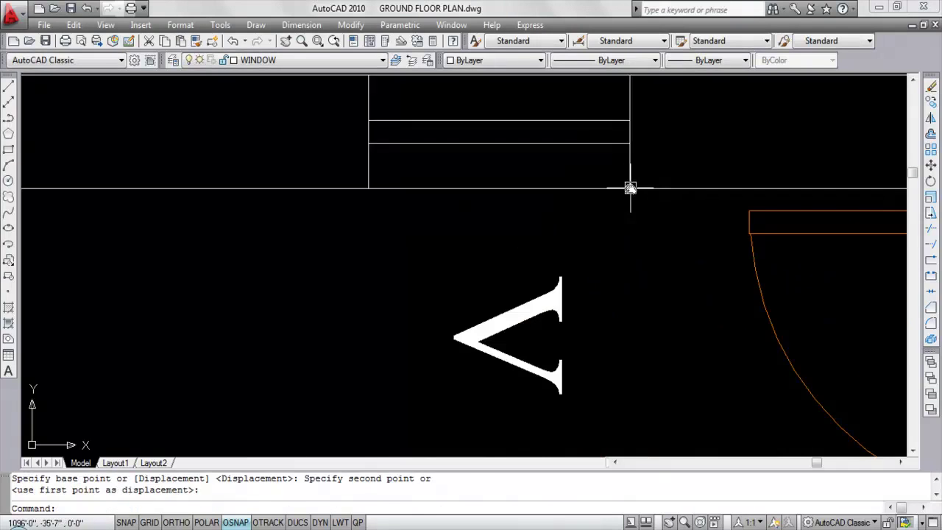
- Match the properties of the upper Toilet's rotated V label to those of the Kitchen's W label
{"action": "scroll", "coordinate": [638, 199], "scroll_direction": "down", "scroll_amount": 2}
{"action": "scroll", "coordinate": [602, 252], "scroll_direction": "down", "scroll_amount": 8}
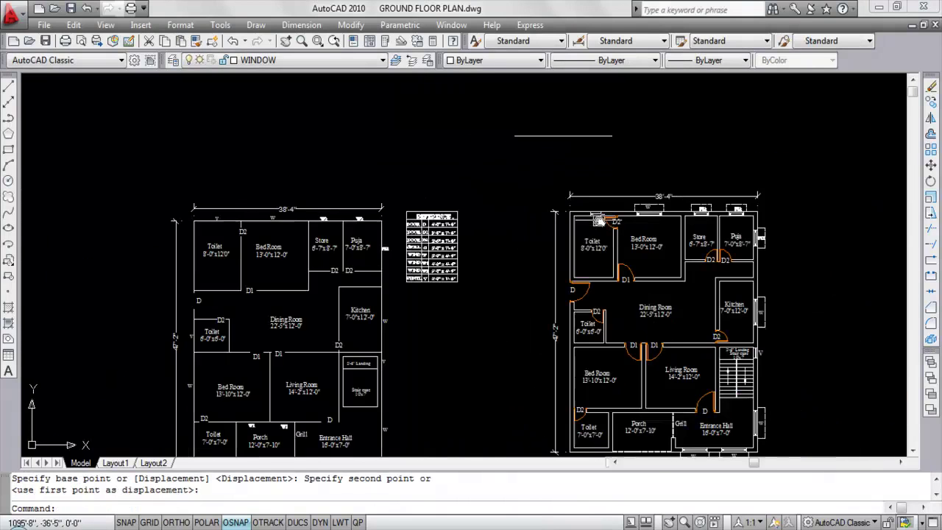
{"action": "scroll", "coordinate": [764, 237], "scroll_direction": "up", "scroll_amount": 2}
{"action": "scroll", "coordinate": [498, 203], "scroll_direction": "up", "scroll_amount": 3}
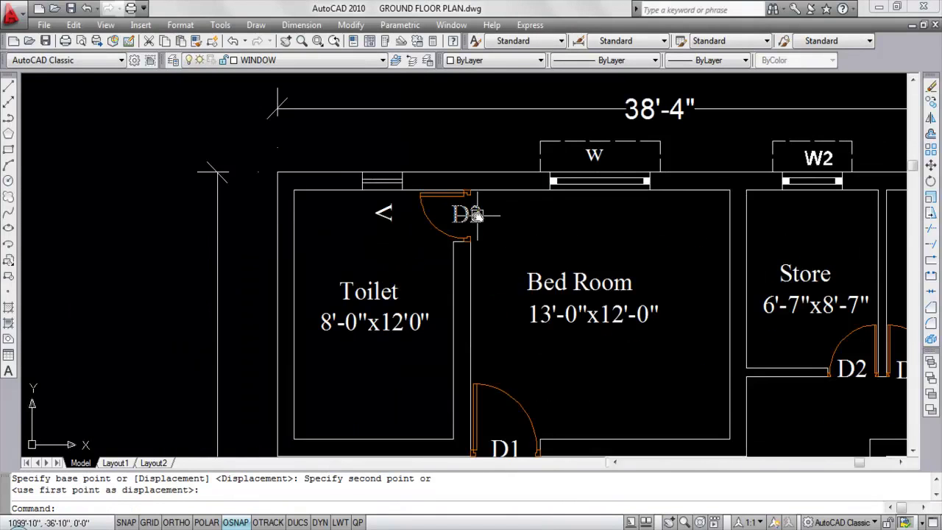
{"action": "scroll", "coordinate": [571, 191], "scroll_direction": "down", "scroll_amount": 4}
{"action": "scroll", "coordinate": [754, 341], "scroll_direction": "up", "scroll_amount": 3}
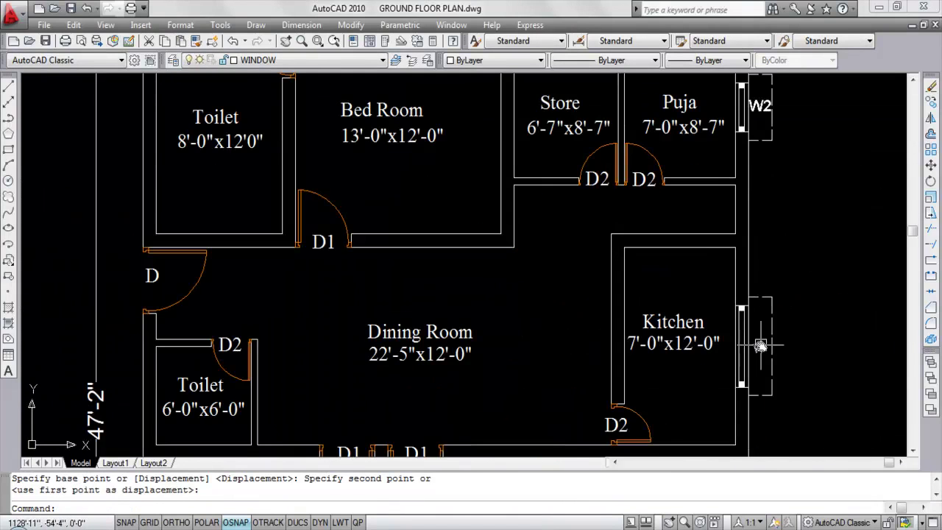
{"action": "left_click", "coordinate": [758, 342]}
{"action": "type", "text": "ma"}
{"action": "key", "text": "Return"}
{"action": "scroll", "coordinate": [754, 341], "scroll_direction": "down", "scroll_amount": 4}
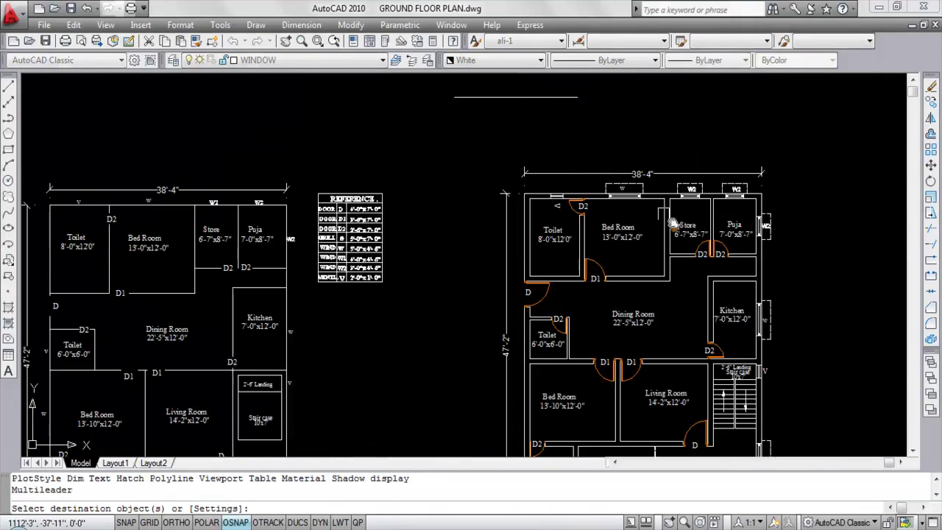
{"action": "scroll", "coordinate": [520, 206], "scroll_direction": "up", "scroll_amount": 5}
{"action": "left_click", "coordinate": [484, 213]}
{"action": "key", "text": "Escape"}
- Move the upper Toilet's V label outside the wall, directly above its ventilator
{"action": "left_click", "coordinate": [483, 193]}
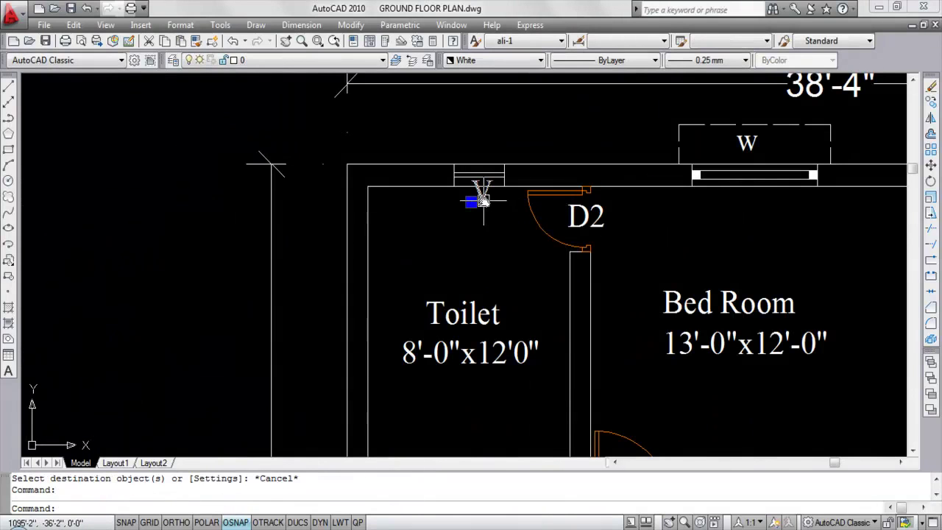
{"action": "type", "text": "m"}
{"action": "key", "text": "Return"}
{"action": "left_click", "coordinate": [501, 245]}
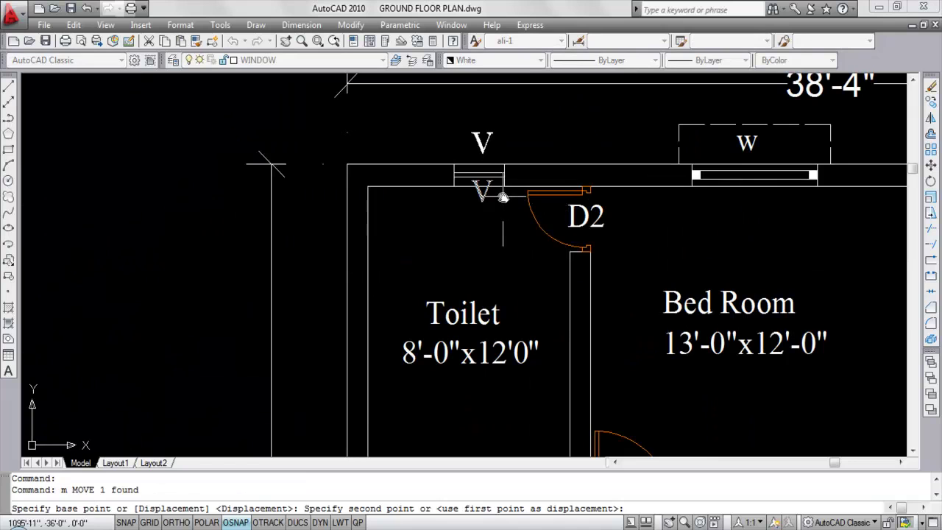
{"action": "left_click", "coordinate": [502, 197]}
- Check the reference plan's 6'-0"x6'-0" Toilet opening, and erase the extra wall line at the Stair case's V ventilator
{"action": "scroll", "coordinate": [505, 199], "scroll_direction": "down", "scroll_amount": 8}
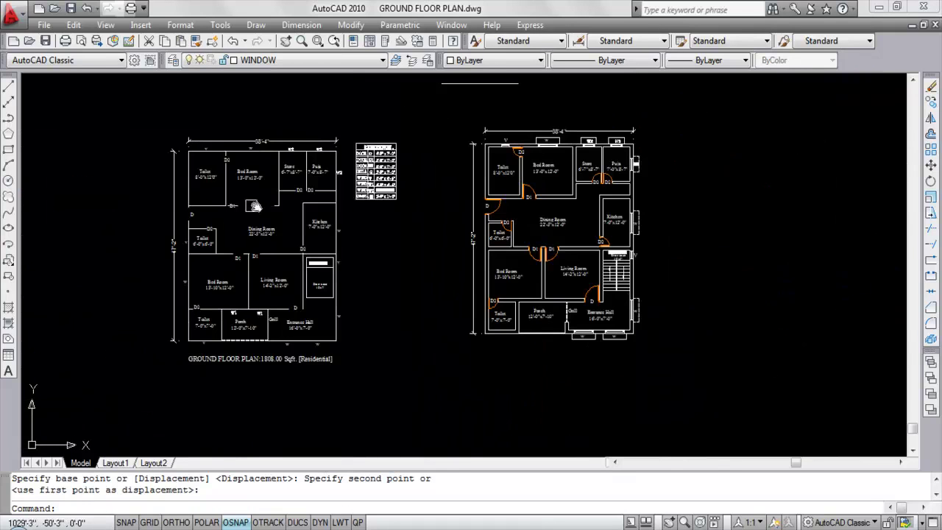
{"action": "scroll", "coordinate": [184, 210], "scroll_direction": "up", "scroll_amount": 2}
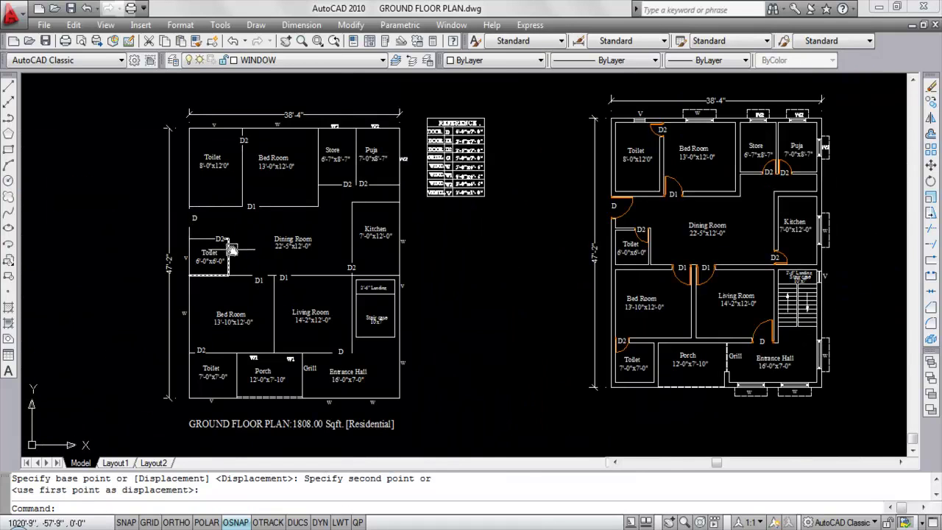
{"action": "scroll", "coordinate": [198, 282], "scroll_direction": "up", "scroll_amount": 6}
{"action": "scroll", "coordinate": [204, 248], "scroll_direction": "down", "scroll_amount": 10}
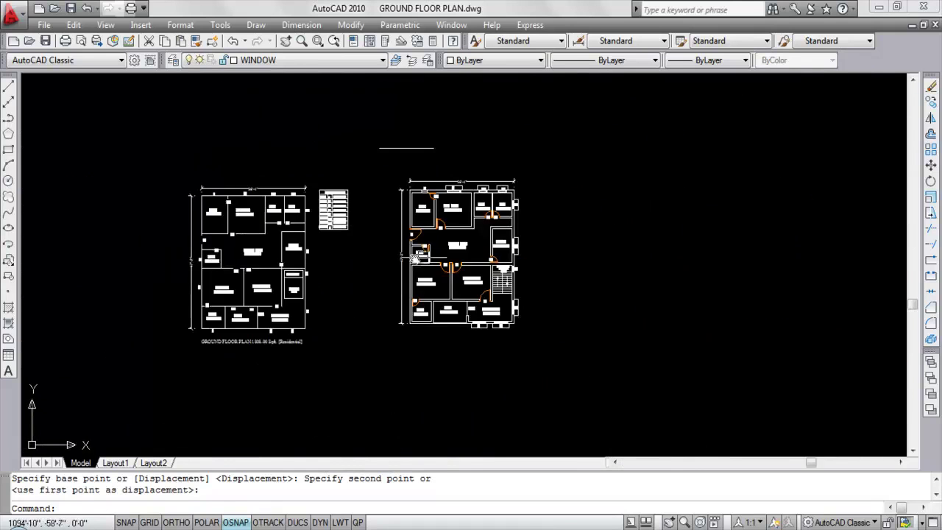
{"action": "scroll", "coordinate": [520, 244], "scroll_direction": "up", "scroll_amount": 6}
{"action": "scroll", "coordinate": [482, 331], "scroll_direction": "up", "scroll_amount": 6}
{"action": "left_click", "coordinate": [488, 245]}
{"action": "left_click", "coordinate": [561, 333]}
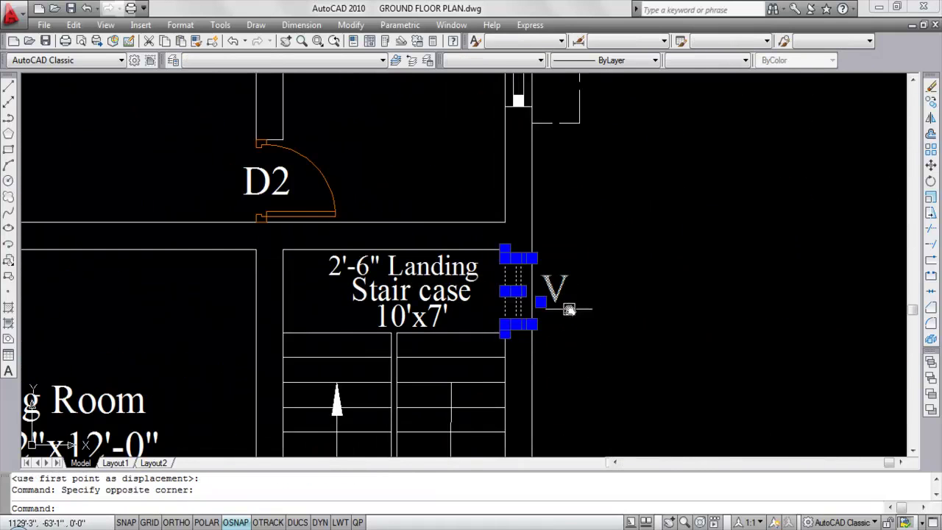
{"action": "key", "text": "Escape"}
{"action": "left_click", "coordinate": [501, 303]}
{"action": "key", "text": "Delete"}
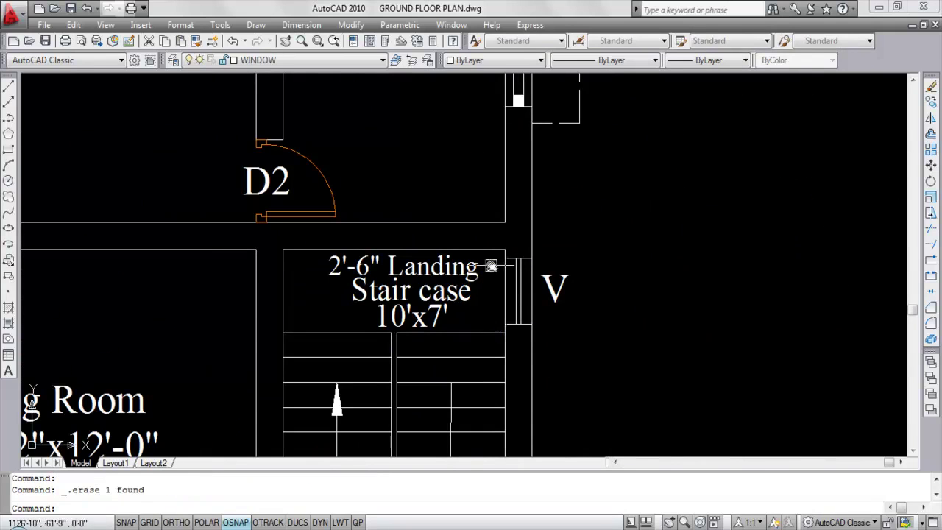
- Copy the Stair case's ventilator and V label to just outside the 6'-0"x6'-0" Toilet's outer wall
{"action": "left_click", "coordinate": [479, 232]}
{"action": "left_click", "coordinate": [589, 338]}
{"action": "type", "text": "co"}
{"action": "key", "text": "Return"}
{"action": "left_click", "coordinate": [515, 272]}
{"action": "scroll", "coordinate": [748, 274], "scroll_direction": "down", "scroll_amount": 4}
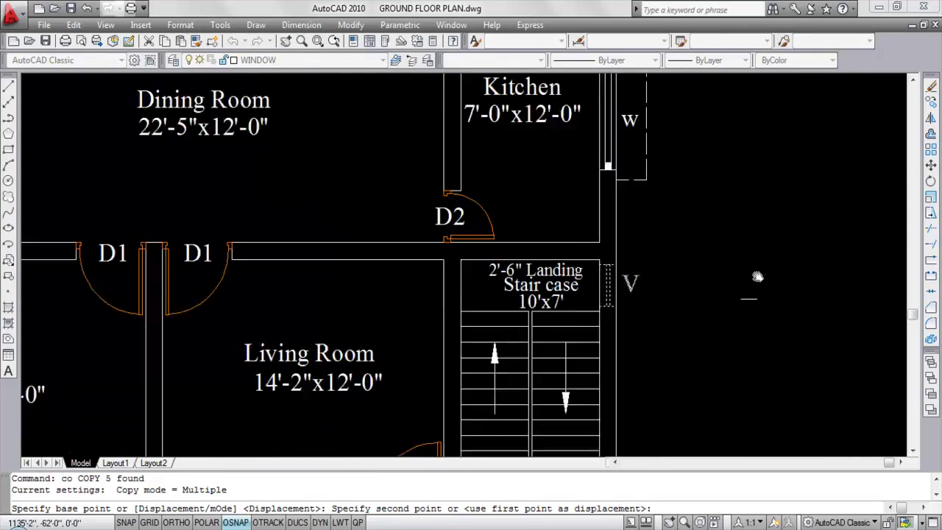
{"action": "scroll", "coordinate": [434, 163], "scroll_direction": "down", "scroll_amount": 3}
{"action": "scroll", "coordinate": [431, 179], "scroll_direction": "up", "scroll_amount": 2}
{"action": "scroll", "coordinate": [431, 202], "scroll_direction": "down", "scroll_amount": 3}
{"action": "scroll", "coordinate": [430, 201], "scroll_direction": "up", "scroll_amount": 6}
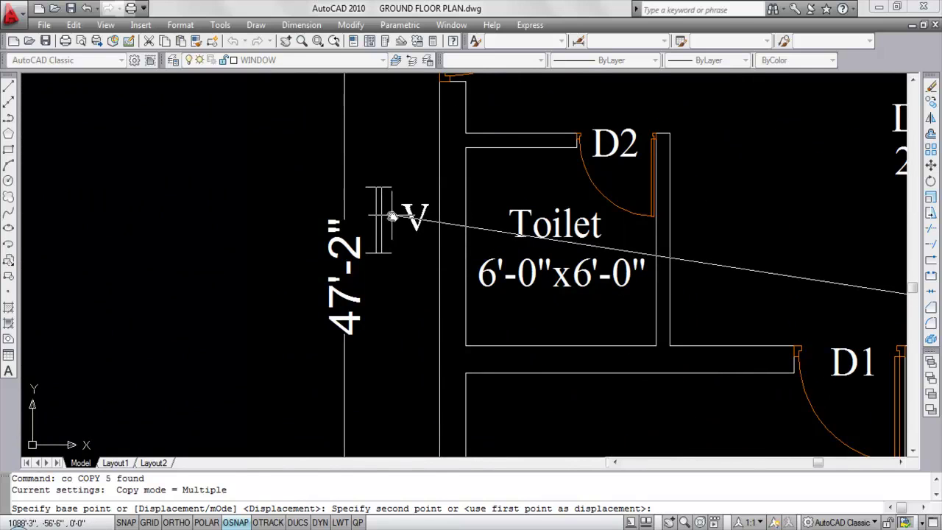
{"action": "left_click", "coordinate": [396, 218]}
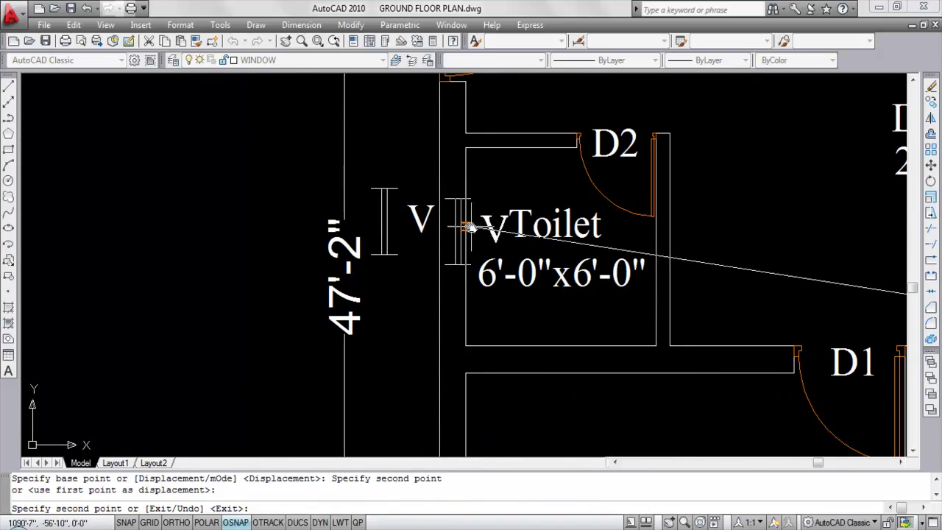
{"action": "key", "text": "Escape"}
- Move the copied ventilator, without its V label, by its midpoint onto the 6'-0"x6'-0" Toilet's inner wall line
{"action": "left_click", "coordinate": [373, 177]}
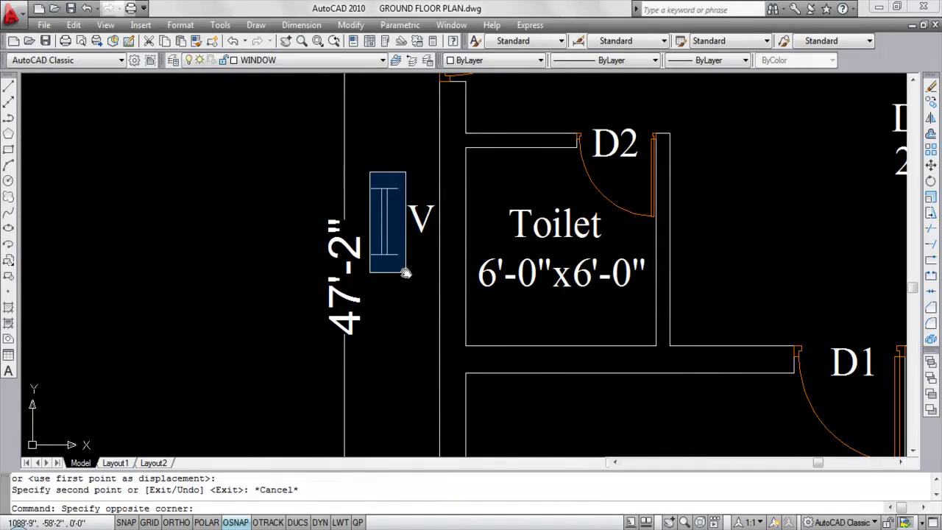
{"action": "left_click", "coordinate": [404, 273]}
{"action": "type", "text": "m"}
{"action": "key", "text": "Return"}
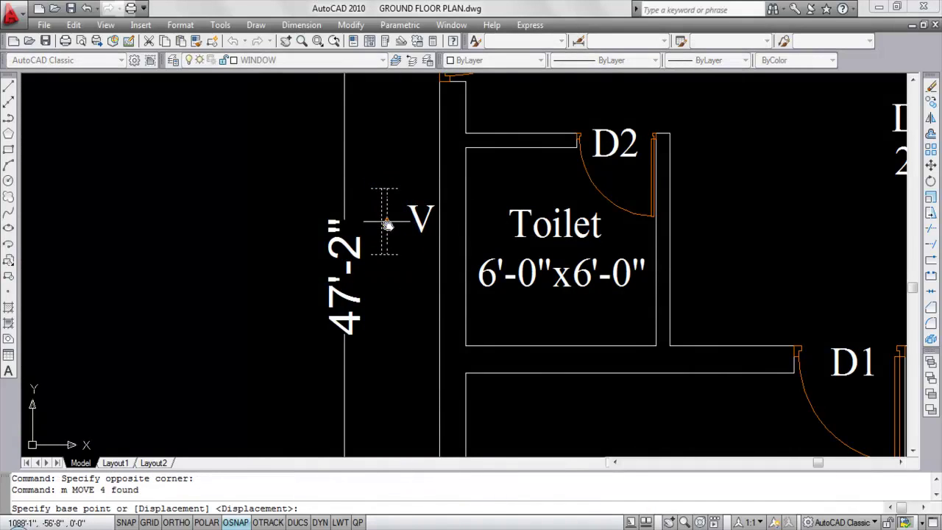
{"action": "left_click", "coordinate": [391, 223]}
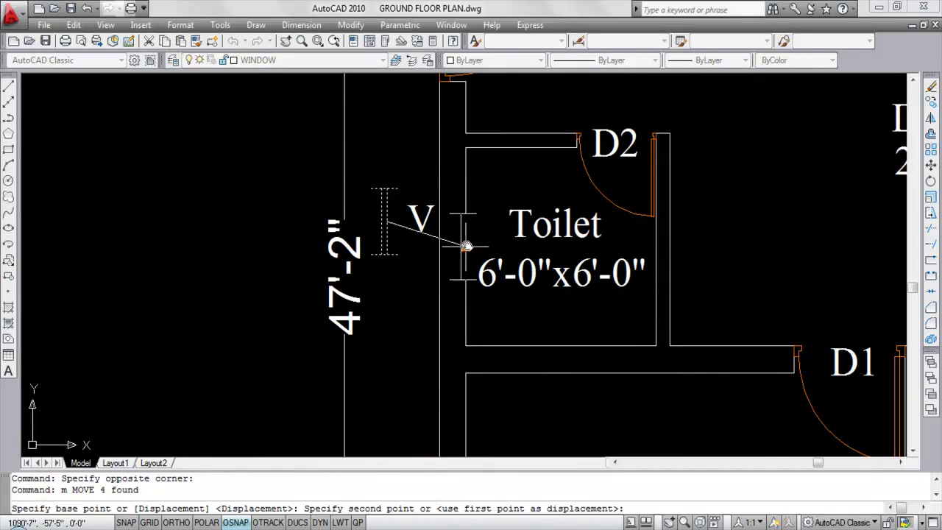
{"action": "left_click", "coordinate": [467, 246]}
- Shift the 6'-0"x6'-0" Toilet's ventilator from its jamb end to the inner wall line so it fits the wall thickness
{"action": "left_click", "coordinate": [423, 190]}
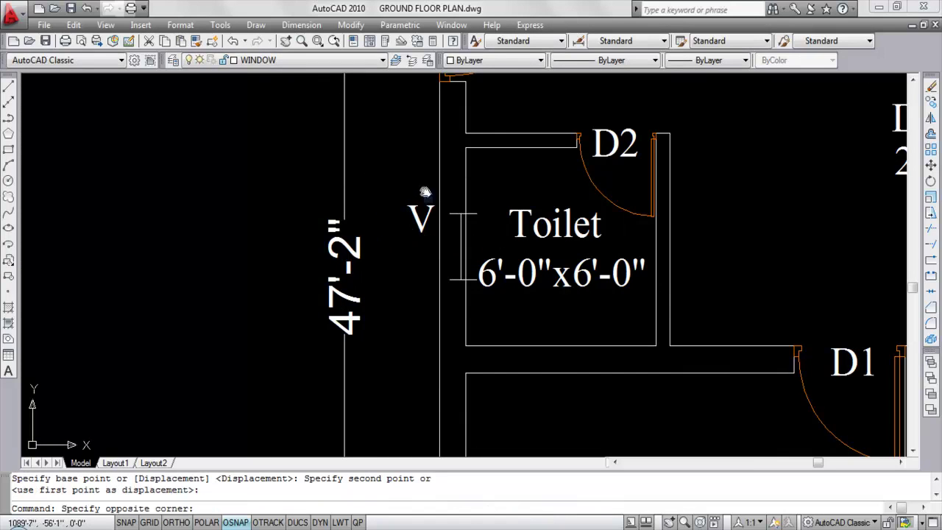
{"action": "left_click", "coordinate": [482, 300]}
{"action": "type", "text": "m"}
{"action": "key", "text": "Return"}
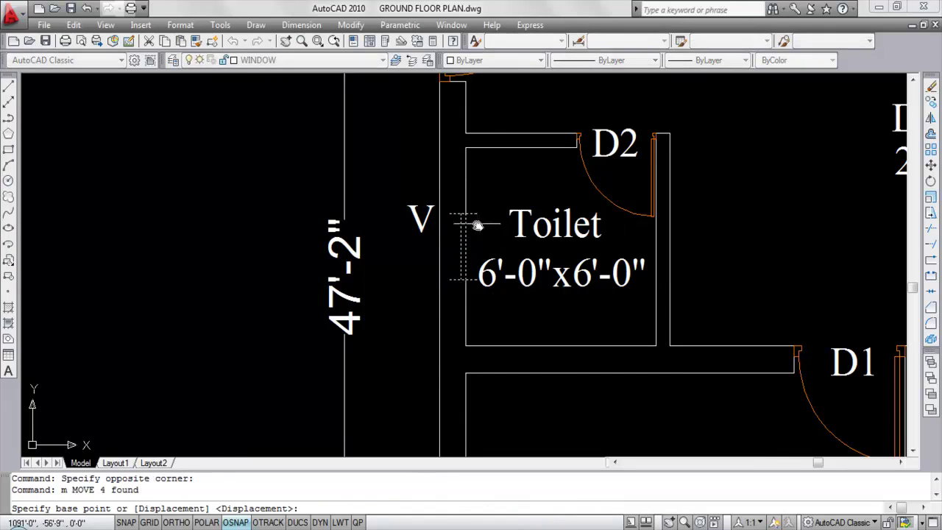
{"action": "left_click", "coordinate": [475, 213]}
{"action": "scroll", "coordinate": [471, 223], "scroll_direction": "up", "scroll_amount": 3}
{"action": "left_click", "coordinate": [471, 223]}
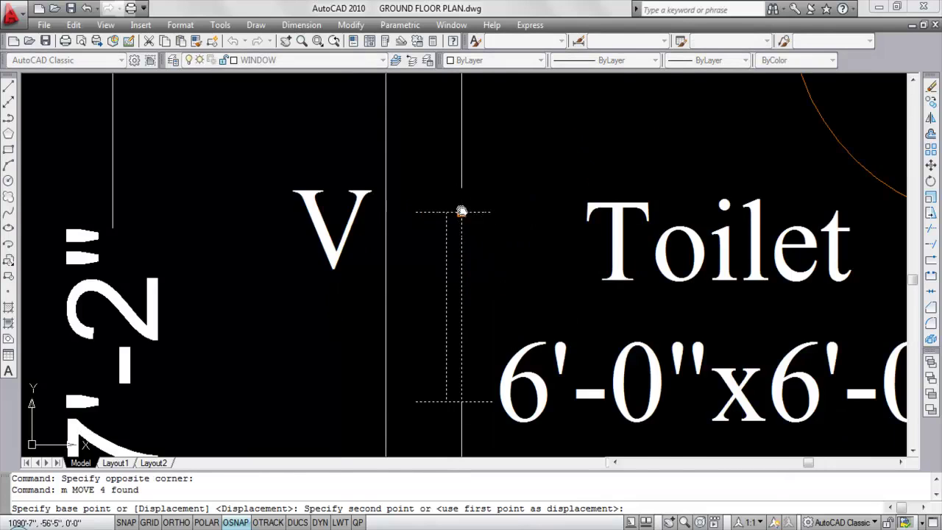
{"action": "scroll", "coordinate": [464, 214], "scroll_direction": "down", "scroll_amount": 5}
- Move the V label down so it sits outside the wall beside the middle of the 6'-0"x6'-0" Toilet's ventilator
{"action": "left_click", "coordinate": [468, 195]}
{"action": "type", "text": "m"}
{"action": "key", "text": "Return"}
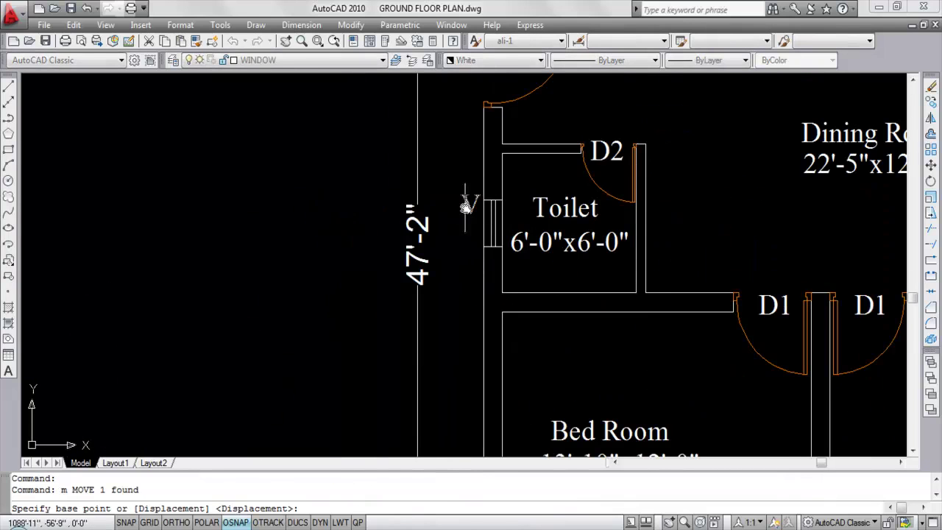
{"action": "left_click", "coordinate": [469, 203]}
{"action": "scroll", "coordinate": [468, 205], "scroll_direction": "up", "scroll_amount": 5}
{"action": "left_click", "coordinate": [466, 241]}
- Check the reference plan's opening on the 13'-10"x12'-0" Bed Room's outer wall, and locate the Kitchen's W window
{"action": "scroll", "coordinate": [465, 242], "scroll_direction": "down", "scroll_amount": 5}
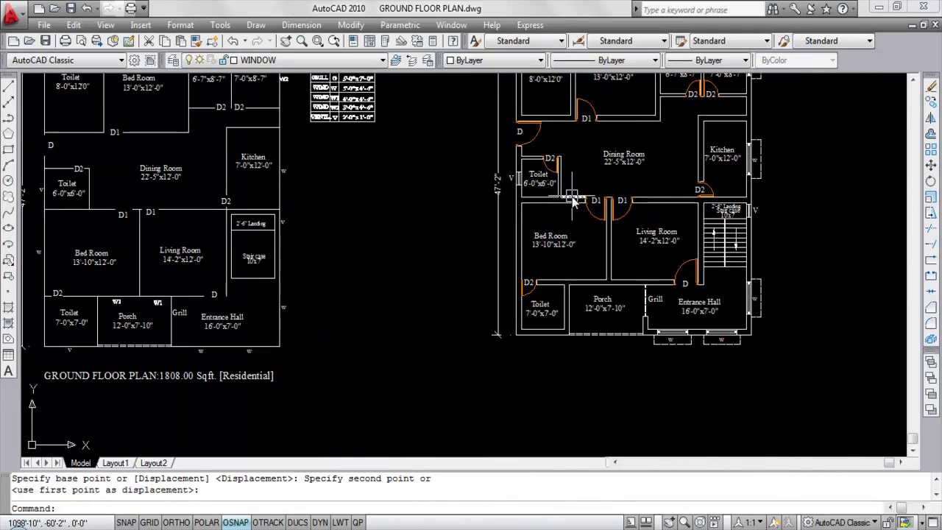
{"action": "scroll", "coordinate": [486, 221], "scroll_direction": "down", "scroll_amount": 3}
{"action": "scroll", "coordinate": [320, 242], "scroll_direction": "up", "scroll_amount": 5}
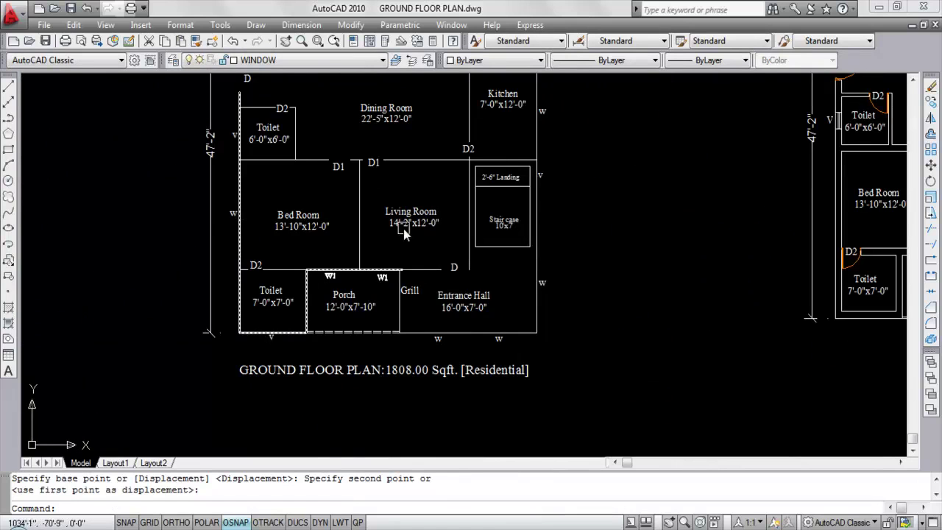
{"action": "scroll", "coordinate": [357, 234], "scroll_direction": "down", "scroll_amount": 3}
{"action": "middle_click_drag", "start_coordinate": [627, 227], "coordinate": [520, 228]}
{"action": "scroll", "coordinate": [764, 148], "scroll_direction": "up", "scroll_amount": 5}
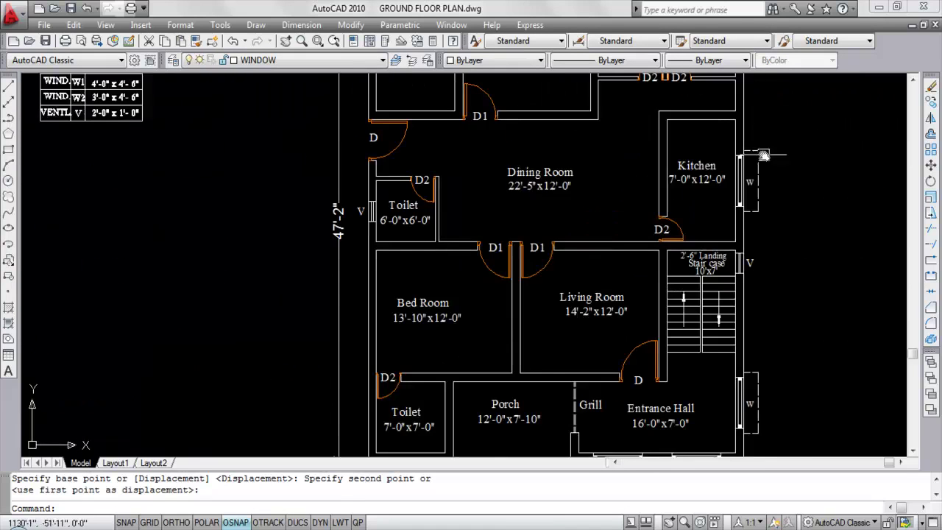
{"action": "scroll", "coordinate": [745, 171], "scroll_direction": "up", "scroll_amount": 2}
{"action": "left_click", "coordinate": [712, 123]}
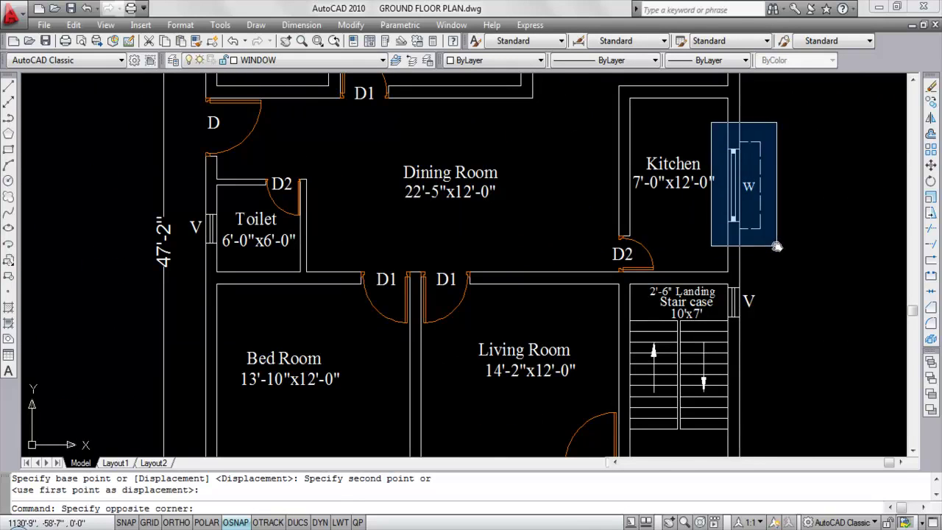
{"action": "left_click", "coordinate": [777, 245]}
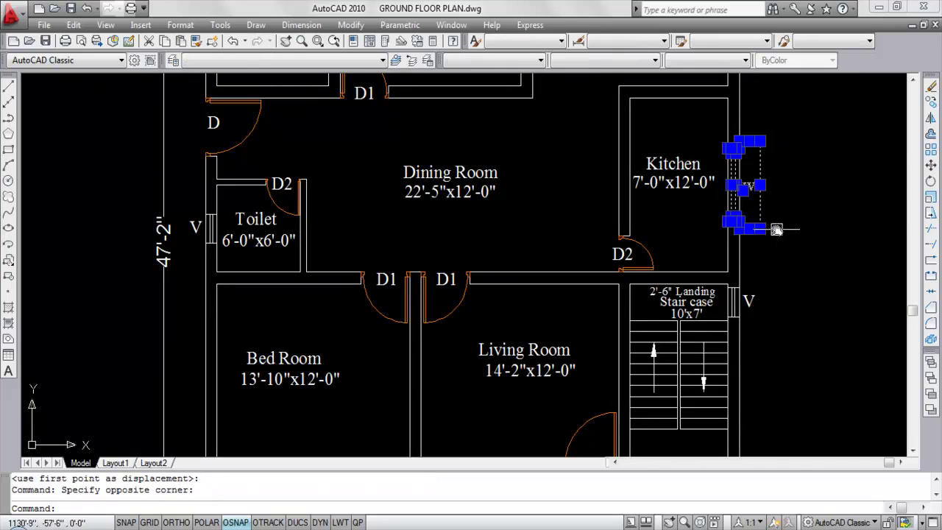
{"action": "type", "text": "m"}
{"action": "key", "text": "Escape"}
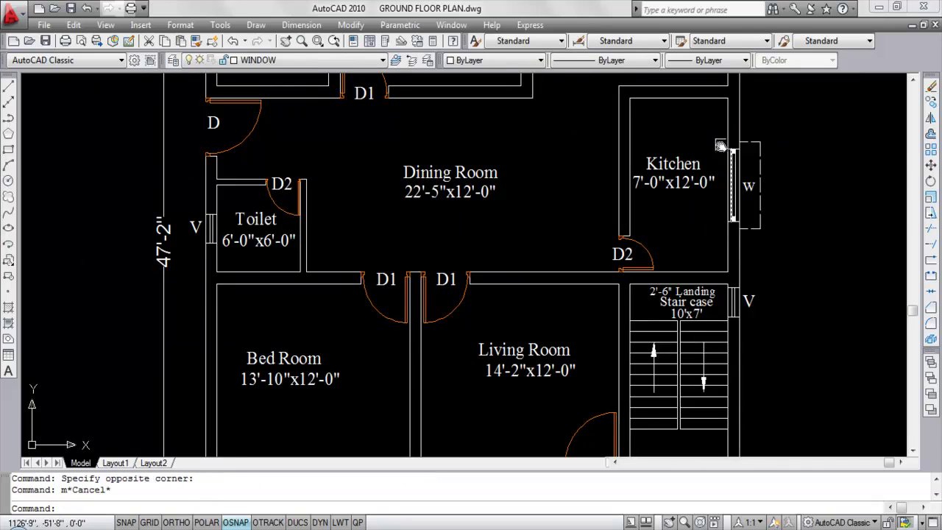
- Copy the Kitchen's W window with its label and dashed chajja to the empty area left of the 13'-10"x12'-0" Bed Room
{"action": "left_click", "coordinate": [711, 131]}
{"action": "left_click", "coordinate": [784, 238]}
{"action": "type", "text": "c"}
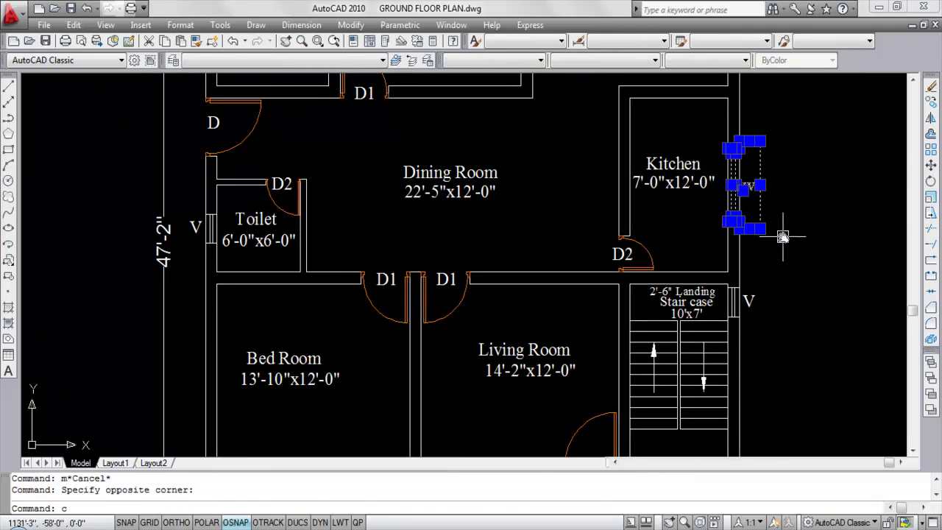
{"action": "type", "text": "o"}
{"action": "key", "text": "Return"}
{"action": "scroll", "coordinate": [782, 237], "scroll_direction": "down", "scroll_amount": 5}
{"action": "left_click", "coordinate": [779, 192]}
{"action": "scroll", "coordinate": [581, 221], "scroll_direction": "up", "scroll_amount": 5}
{"action": "left_click", "coordinate": [524, 249]}
{"action": "key", "text": "Escape"}
{"action": "left_click", "coordinate": [490, 179]}
{"action": "left_click", "coordinate": [556, 302]}
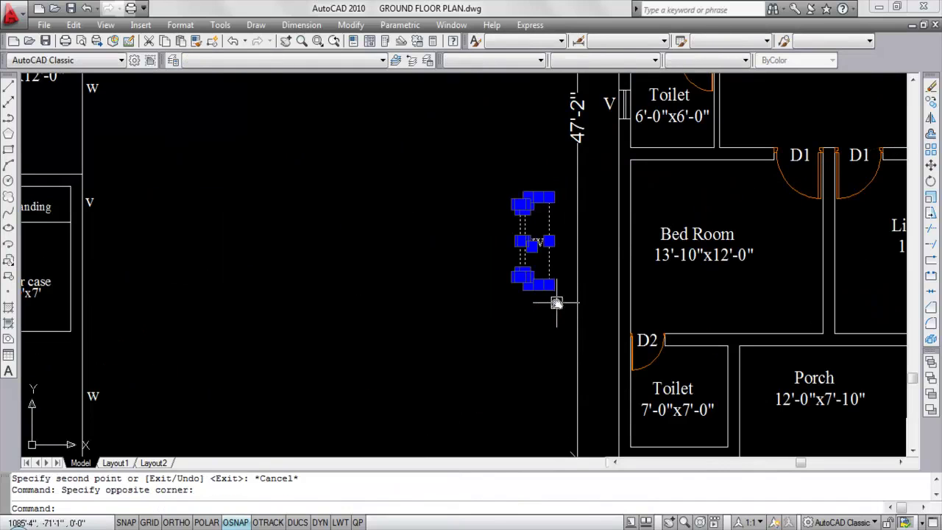
{"action": "type", "text": "mi"}
{"action": "key", "text": "Return"}
{"action": "left_click", "coordinate": [486, 193]}
{"action": "left_click", "coordinate": [481, 319]}
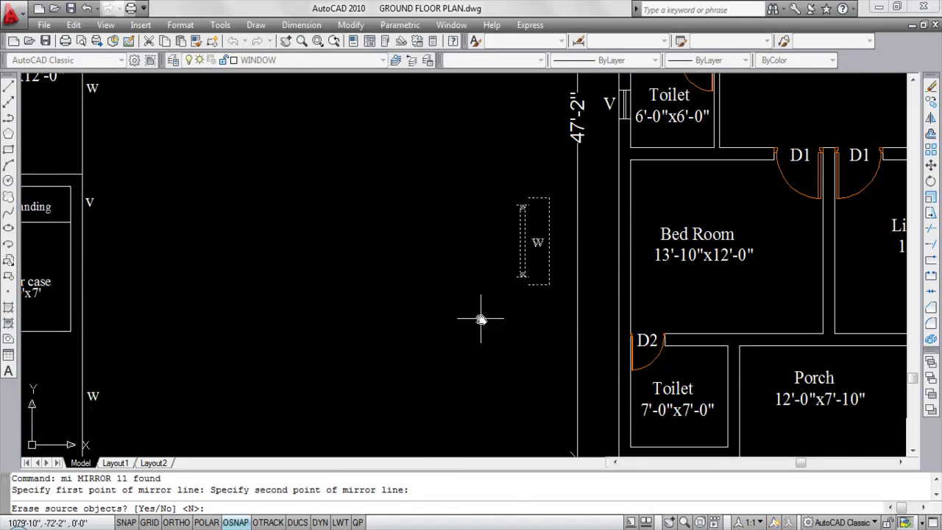
{"action": "key", "text": "Escape"}
- Mirror the copied W window about a vertical axis on its left with ortho on, and erase the unmirrored copy
{"action": "left_click", "coordinate": [492, 169]}
{"action": "left_click", "coordinate": [563, 328]}
{"action": "type", "text": "mi"}
{"action": "key", "text": "Return"}
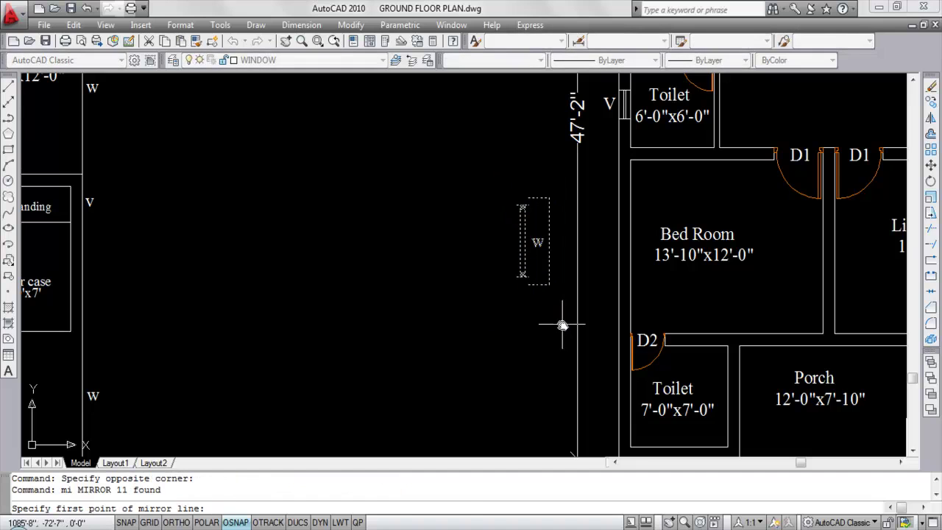
{"action": "key", "text": "F8"}
{"action": "left_click", "coordinate": [480, 173]}
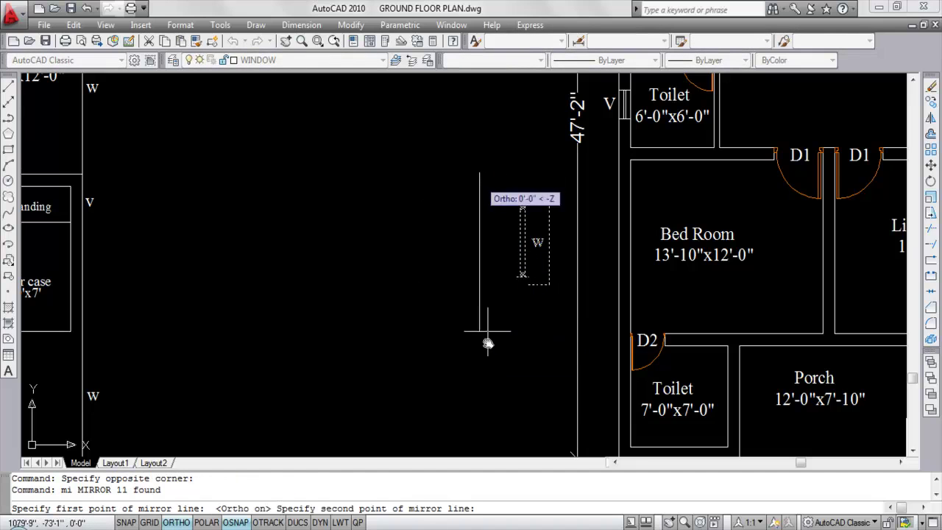
{"action": "left_click", "coordinate": [488, 352]}
{"action": "right_click", "coordinate": [524, 359]}
{"action": "left_click", "coordinate": [549, 363]}
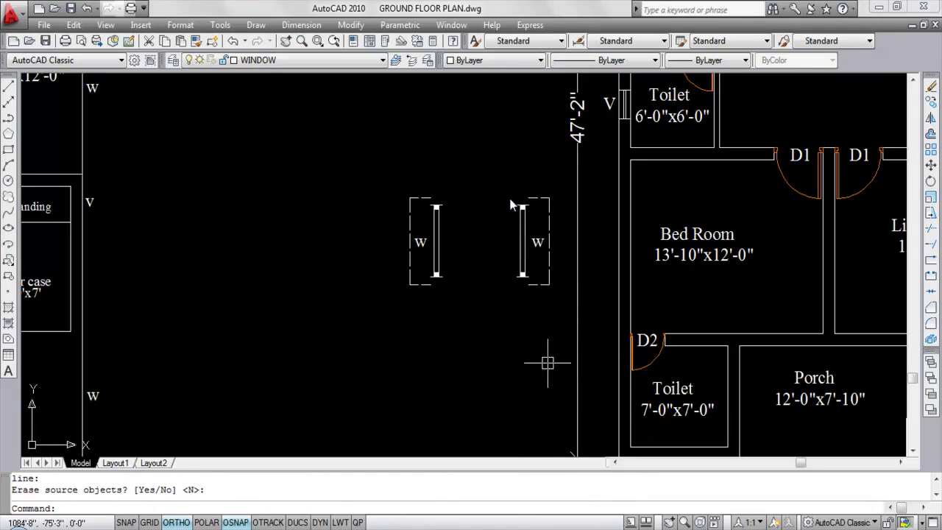
{"action": "left_click", "coordinate": [556, 308]}
{"action": "left_click", "coordinate": [473, 161]}
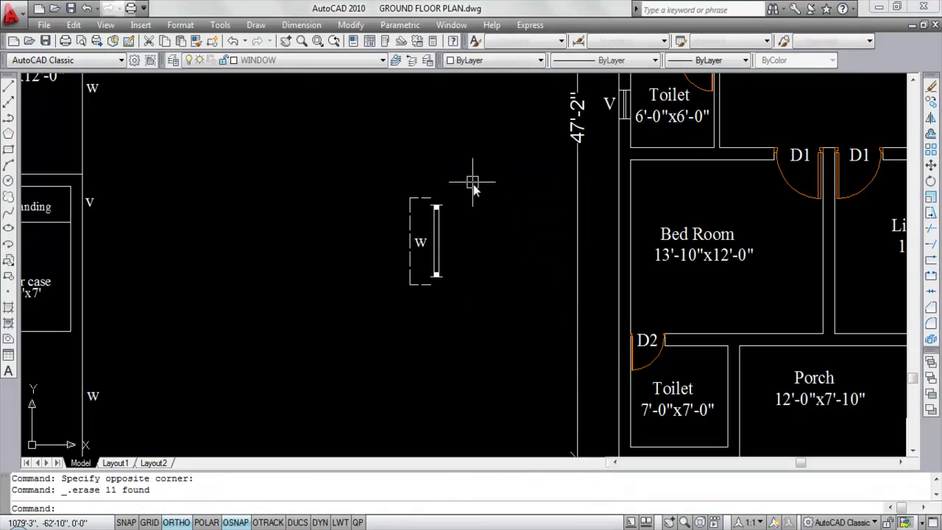
- Move the mirrored W window by its midpoint onto the midpoint of the 13'-10"x12'-0" Bed Room's inner left wall line
{"action": "left_click", "coordinate": [487, 342]}
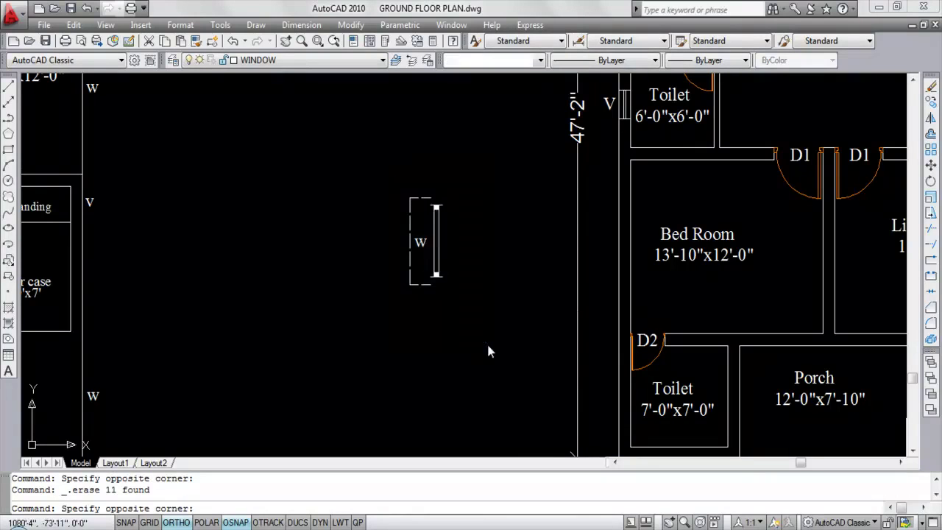
{"action": "type", "text": "m"}
{"action": "key", "text": "Return"}
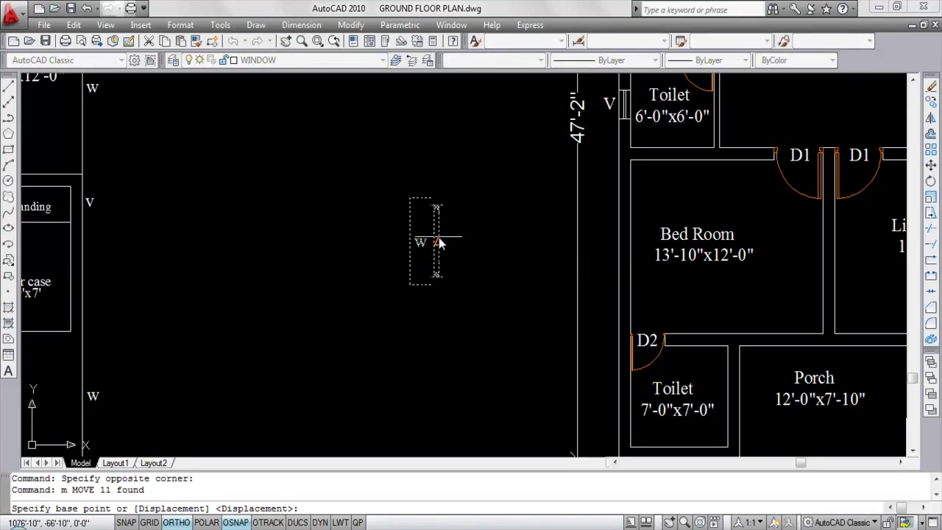
{"action": "left_click", "coordinate": [438, 241]}
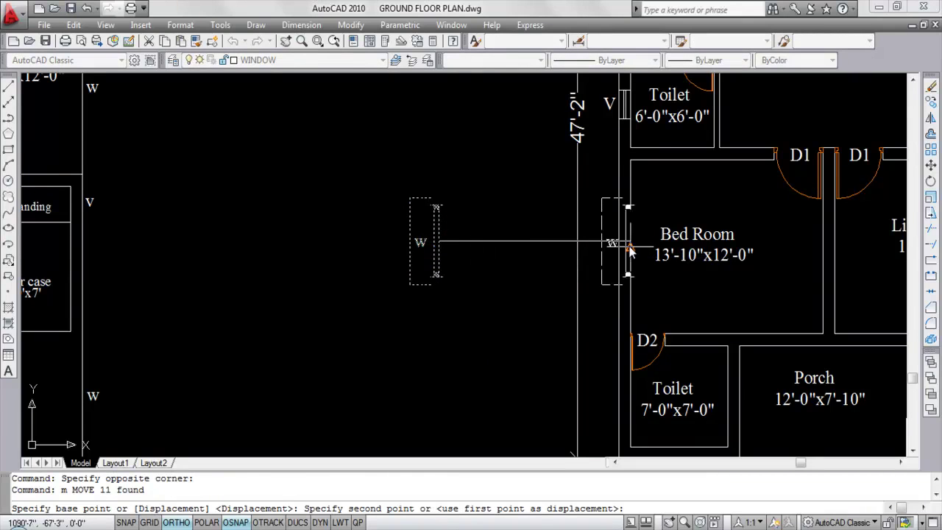
{"action": "left_click", "coordinate": [629, 248]}
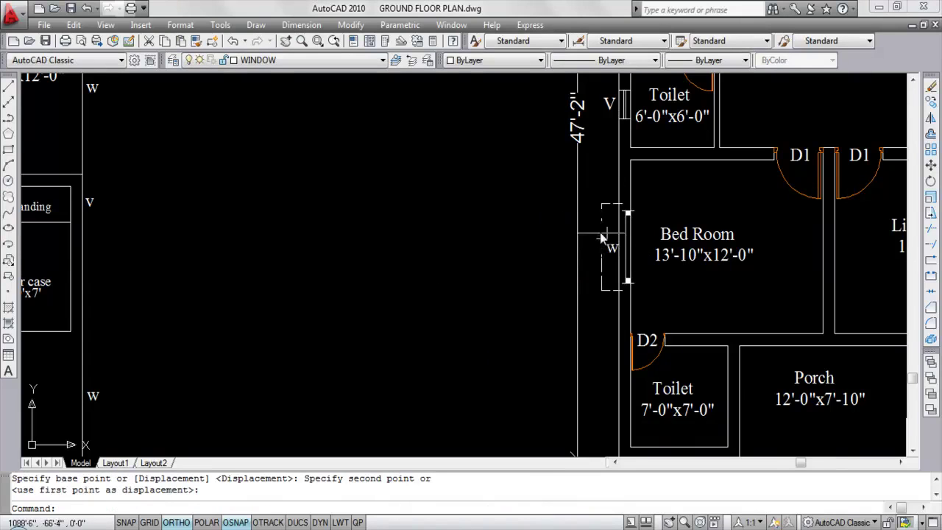
- Shift the Bed Room's W window from its jamb end to the inner wall line so it fits the wall thickness, and save the drawing
{"action": "scroll", "coordinate": [625, 252], "scroll_direction": "up", "scroll_amount": 3}
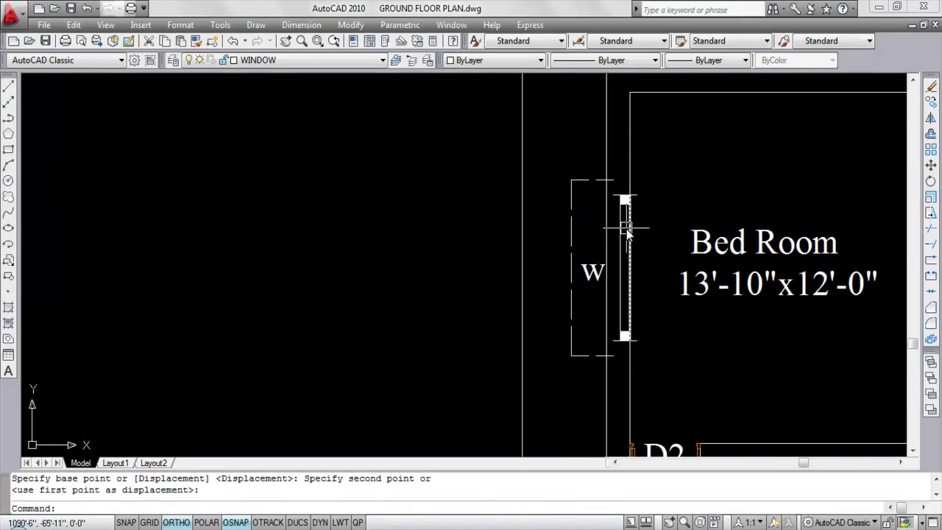
{"action": "left_click", "coordinate": [556, 153]}
{"action": "left_click", "coordinate": [642, 375]}
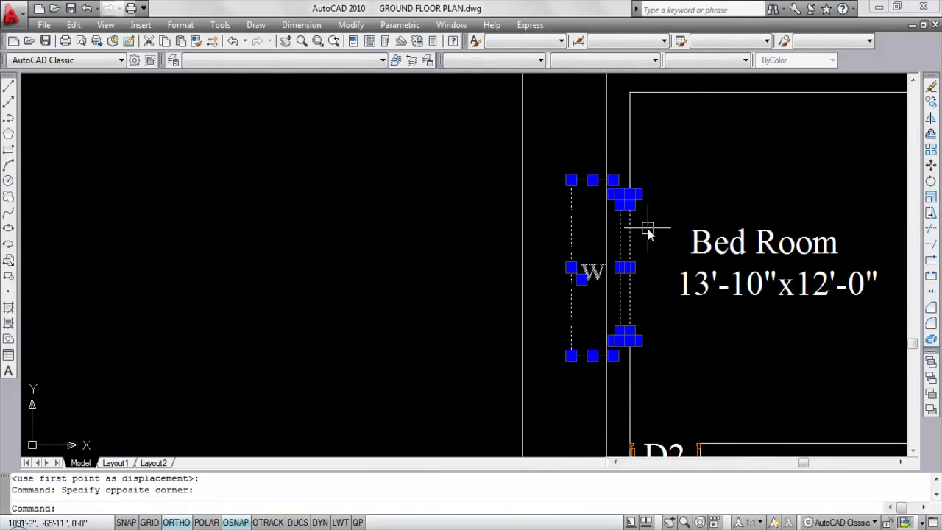
{"action": "type", "text": "m"}
{"action": "key", "text": "Return"}
{"action": "scroll", "coordinate": [648, 185], "scroll_direction": "up", "scroll_amount": 2}
{"action": "left_click", "coordinate": [608, 209]}
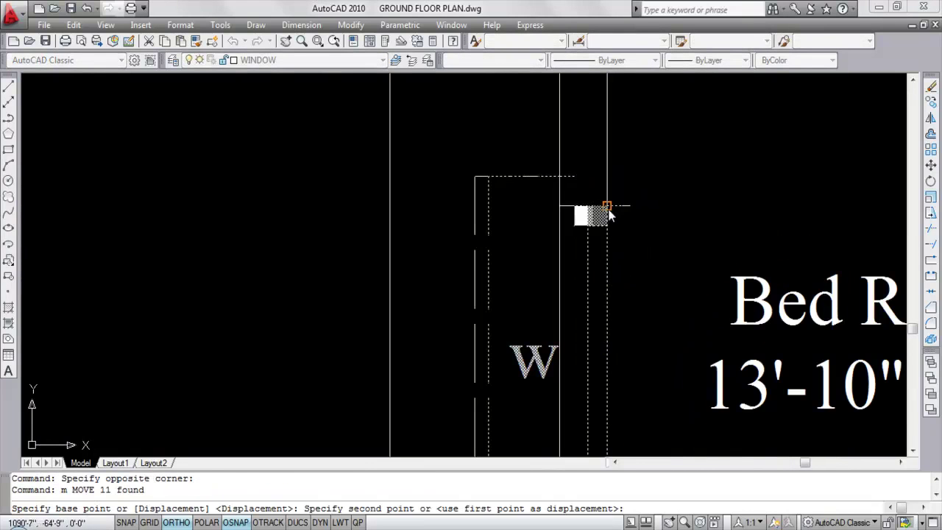
{"action": "left_click", "coordinate": [606, 213]}
{"action": "scroll", "coordinate": [589, 198], "scroll_direction": "down", "scroll_amount": 5}
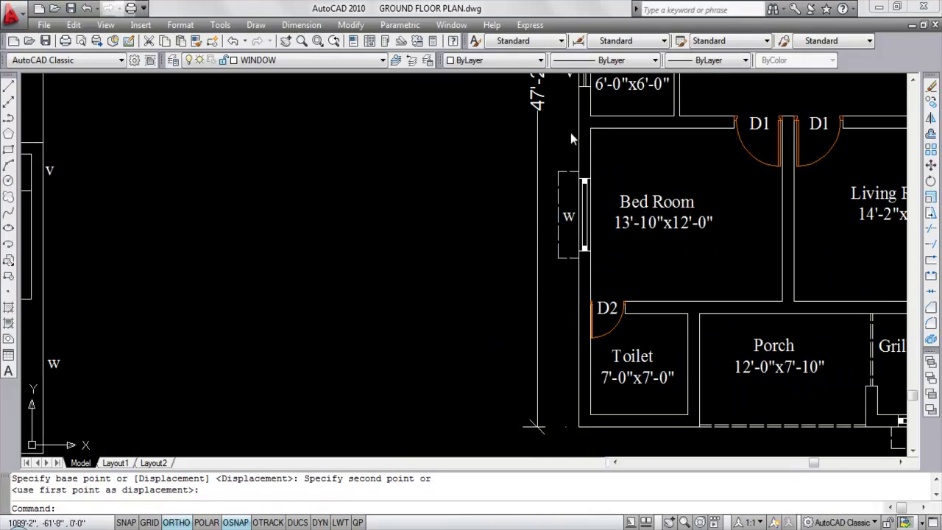
{"action": "left_click", "coordinate": [592, 151]}
{"action": "key", "text": "Escape"}
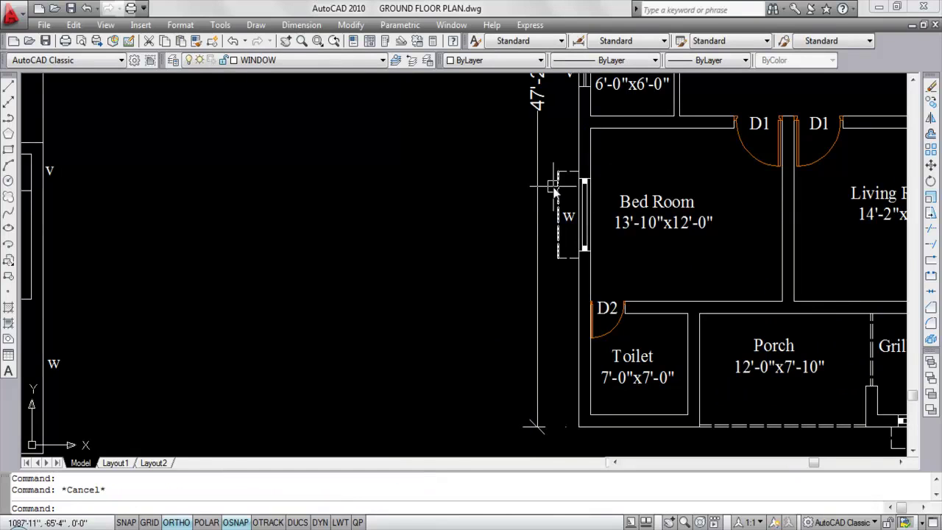
{"action": "scroll", "coordinate": [554, 188], "scroll_direction": "down", "scroll_amount": 2}
{"action": "key", "text": "ctrl+s"}
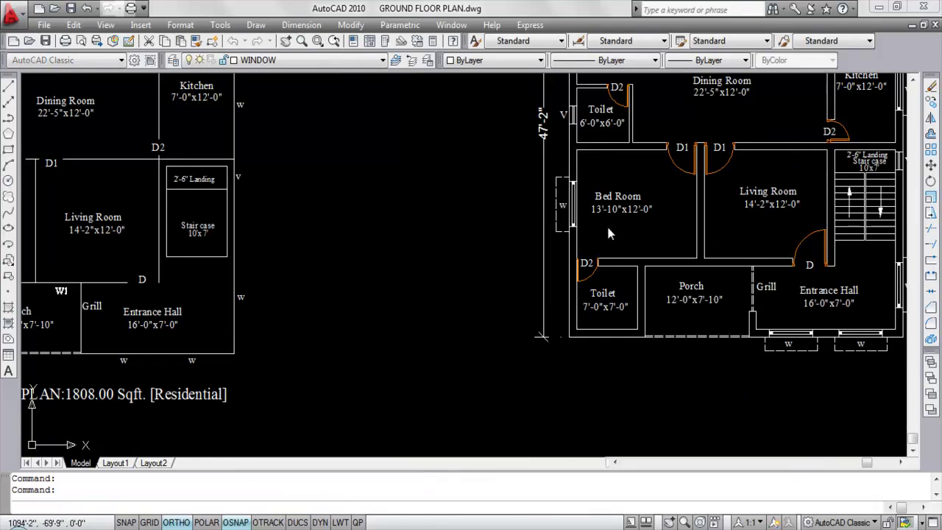
{"action": "scroll", "coordinate": [579, 281], "scroll_direction": "down", "scroll_amount": 5}
{"action": "scroll", "coordinate": [597, 171], "scroll_direction": "up", "scroll_amount": 4}
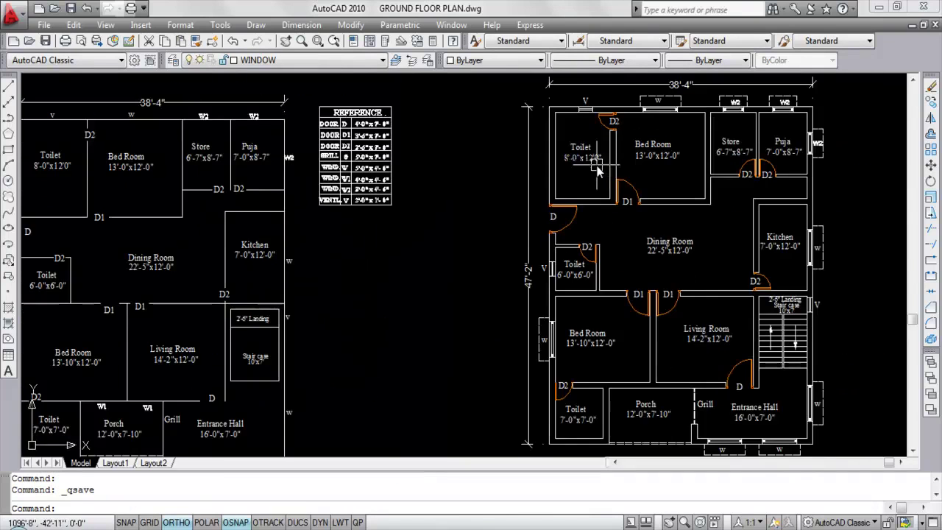
{"action": "scroll", "coordinate": [591, 138], "scroll_direction": "up", "scroll_amount": 4}
{"action": "left_click", "coordinate": [556, 159]}
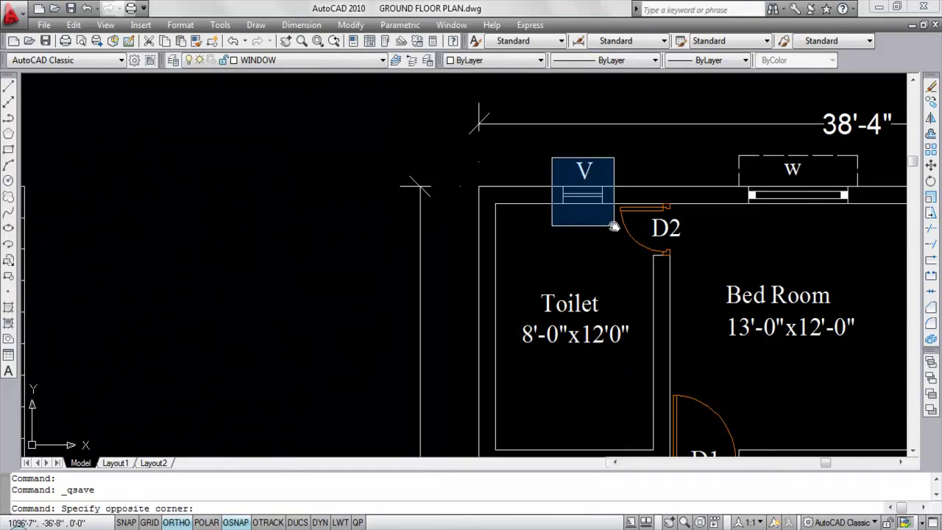
{"action": "left_click", "coordinate": [612, 224]}
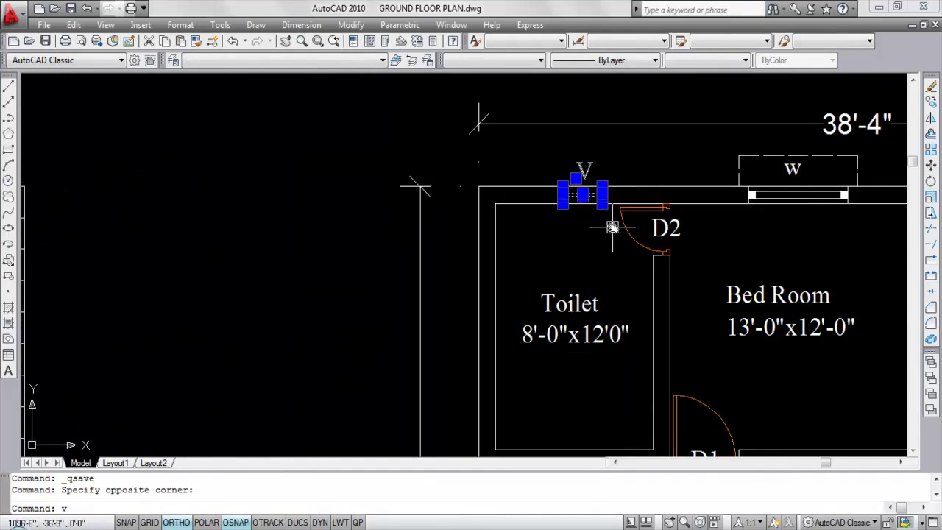
{"action": "key", "text": "Escape"}
- Following the reference plan, copy the 8'-0"x12'0" Toilet's V ventilator with its label to just below the 7'-0"x7'-0" Toilet
{"action": "scroll", "coordinate": [576, 145], "scroll_direction": "down", "scroll_amount": 6}
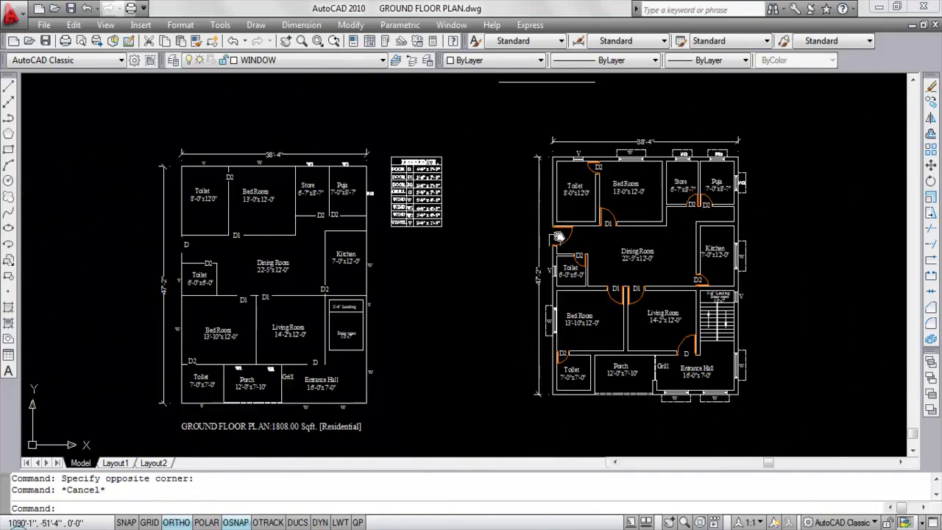
{"action": "scroll", "coordinate": [205, 415], "scroll_direction": "up", "scroll_amount": 5}
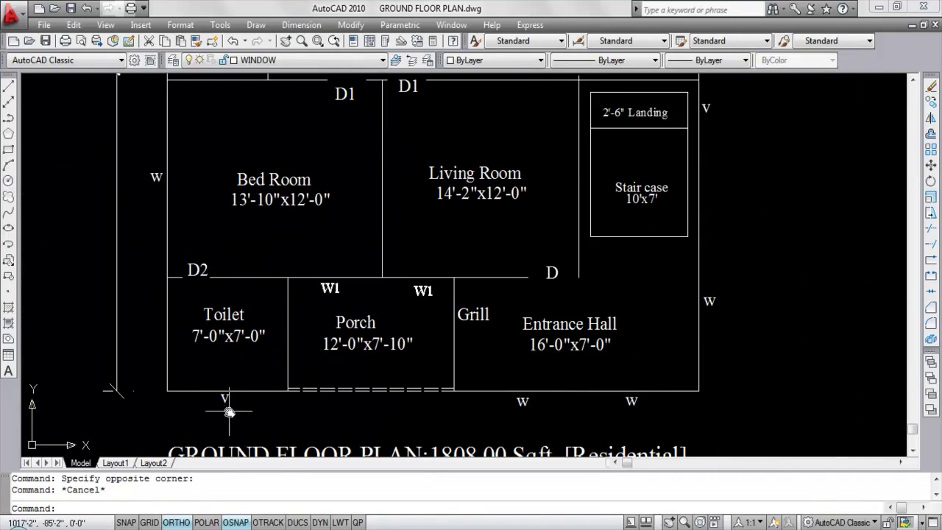
{"action": "scroll", "coordinate": [247, 386], "scroll_direction": "down", "scroll_amount": 5}
{"action": "scroll", "coordinate": [654, 161], "scroll_direction": "up", "scroll_amount": 6}
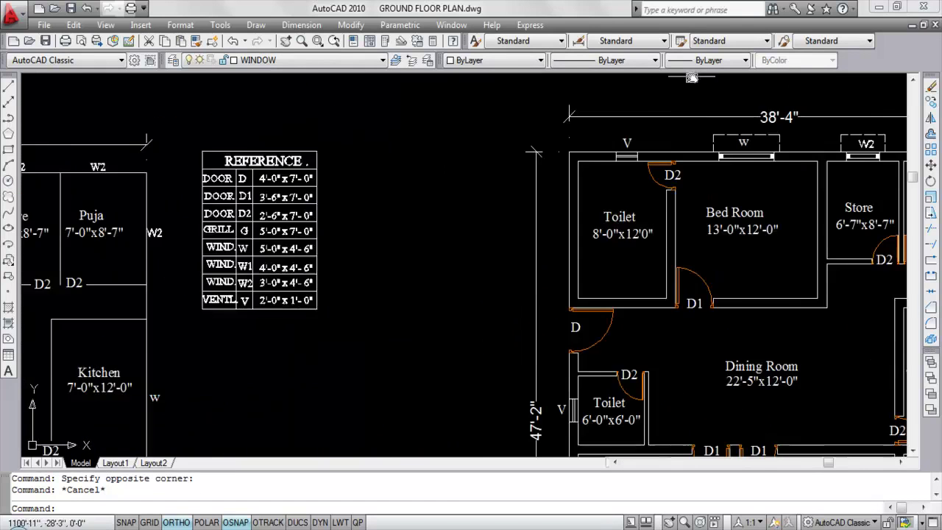
{"action": "left_click", "coordinate": [532, 154]}
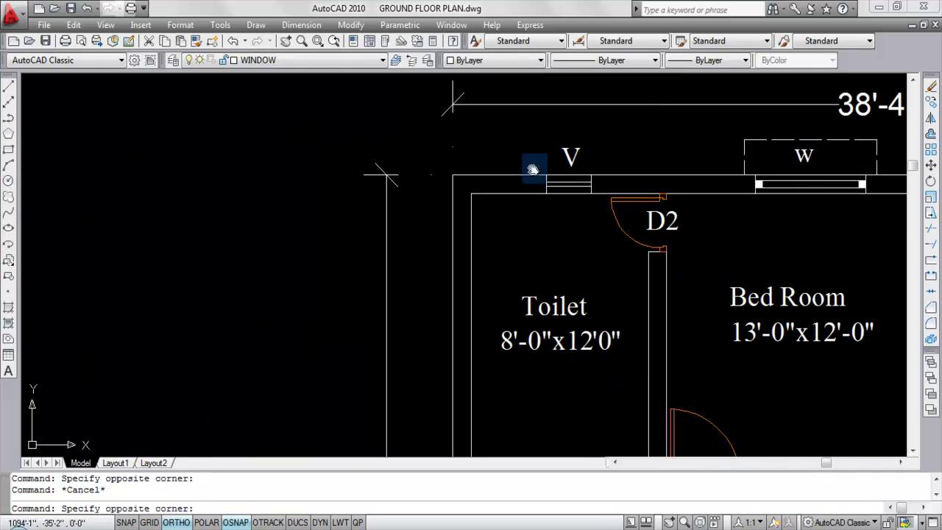
{"action": "left_click", "coordinate": [597, 218]}
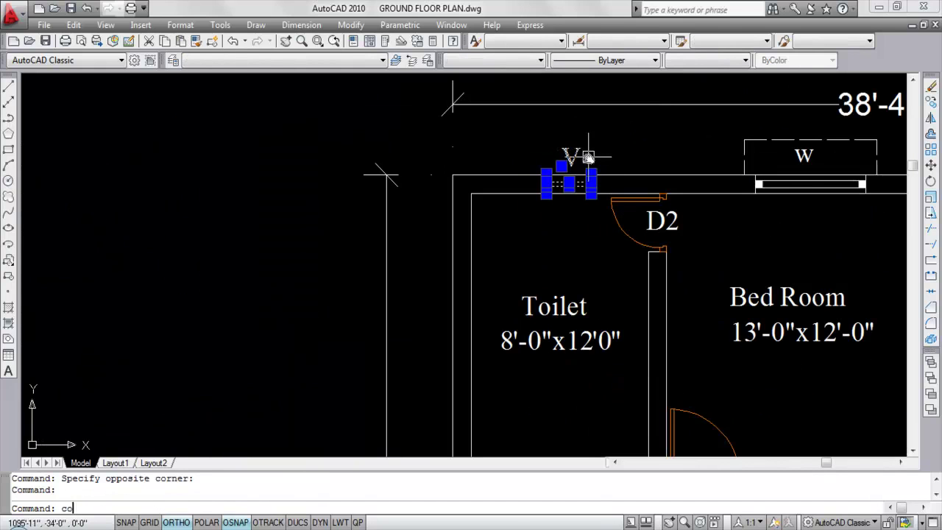
{"action": "type", "text": "o"}
{"action": "key", "text": "Return"}
{"action": "left_click", "coordinate": [572, 186]}
{"action": "scroll", "coordinate": [564, 140], "scroll_direction": "down", "scroll_amount": 5}
{"action": "scroll", "coordinate": [551, 258], "scroll_direction": "up", "scroll_amount": 5}
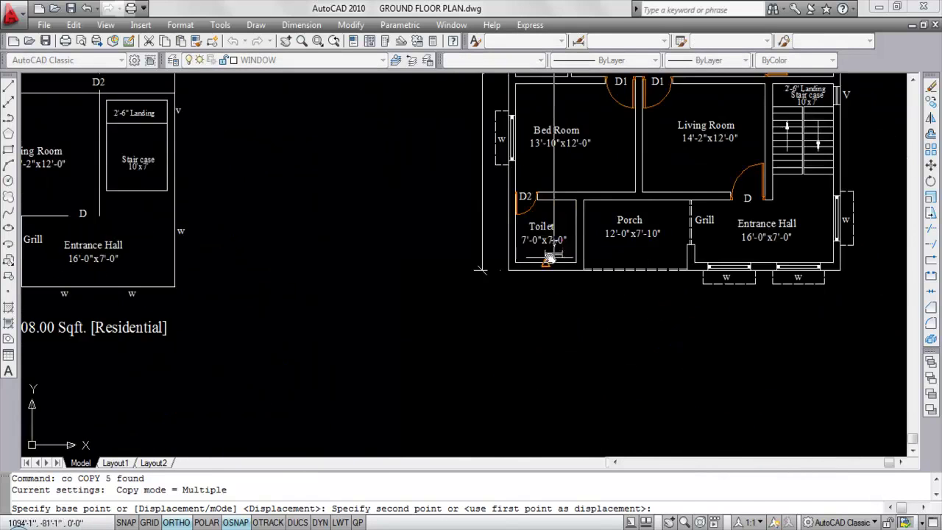
{"action": "scroll", "coordinate": [551, 257], "scroll_direction": "up", "scroll_amount": 5}
{"action": "left_click", "coordinate": [535, 328]}
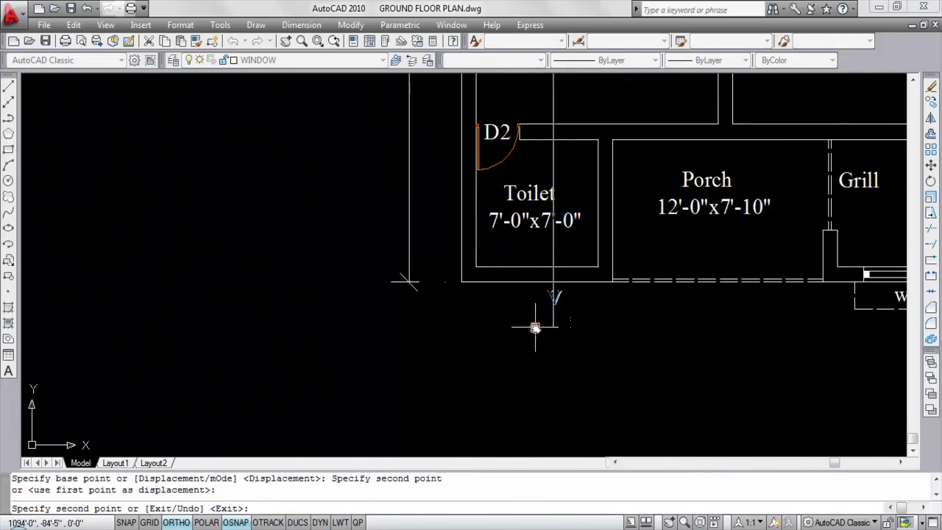
{"action": "key", "text": "Escape"}
- Copy the ventilator without its label from its midpoint to the midpoint of the 7'-0"x7'-0" Toilet's inner bottom wall line
{"action": "left_click", "coordinate": [522, 305]}
{"action": "left_click", "coordinate": [581, 343]}
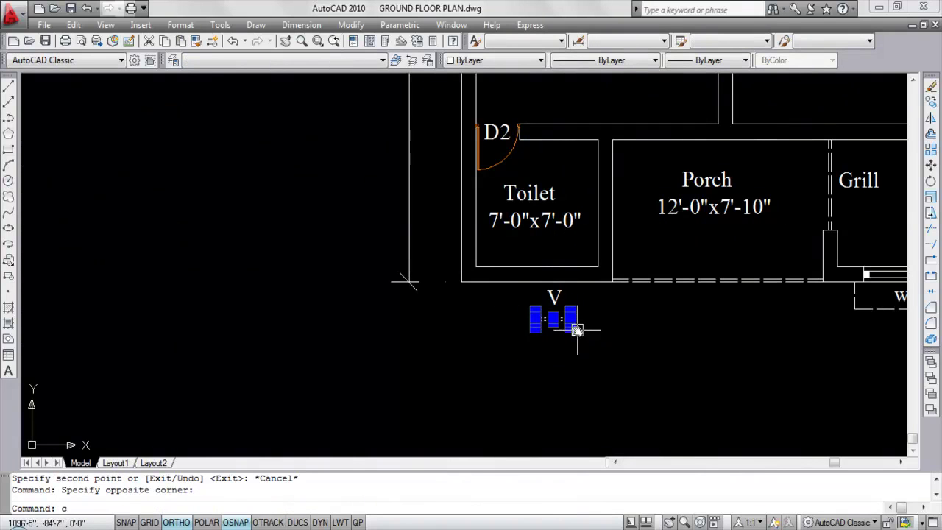
{"action": "type", "text": "co"}
{"action": "key", "text": "Return"}
{"action": "scroll", "coordinate": [565, 321], "scroll_direction": "up", "scroll_amount": 3}
{"action": "left_click", "coordinate": [547, 325]}
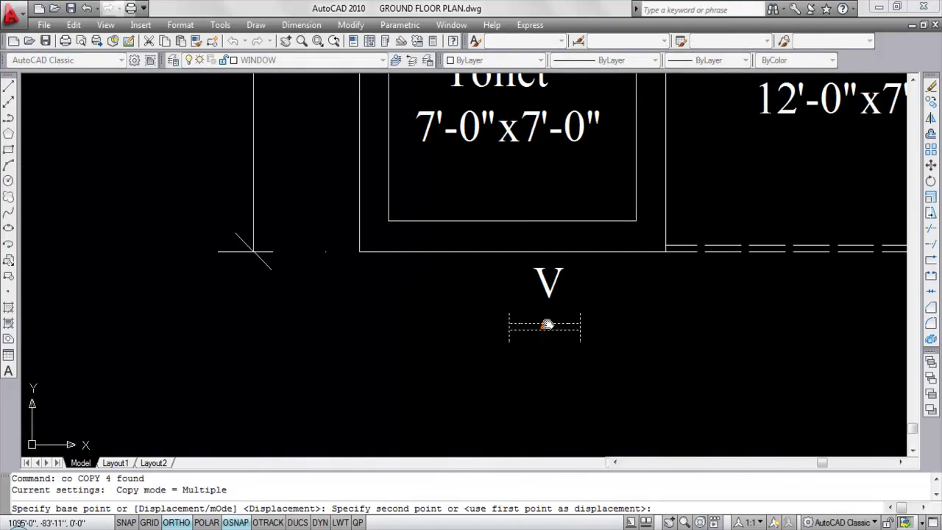
{"action": "left_click", "coordinate": [515, 222]}
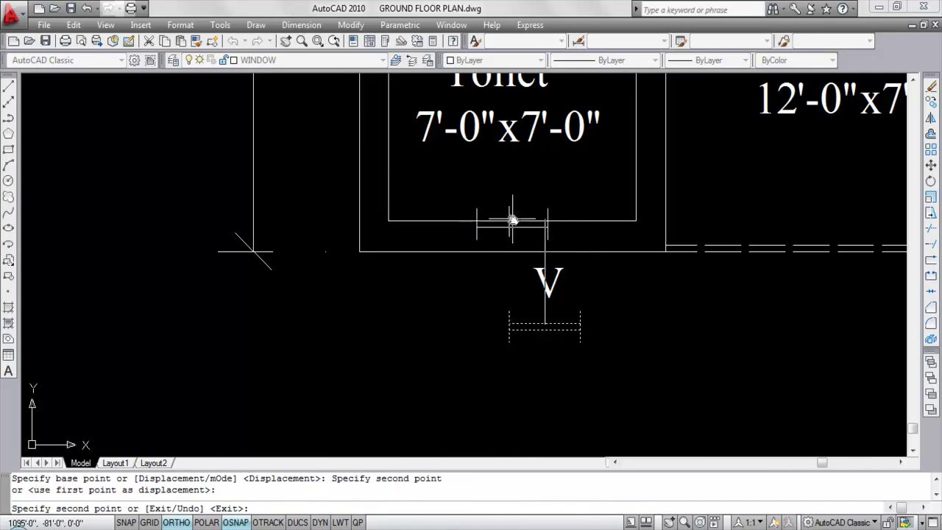
{"action": "key", "text": "Escape"}
{"action": "type", "text": "l"}
{"action": "key", "text": "Return"}
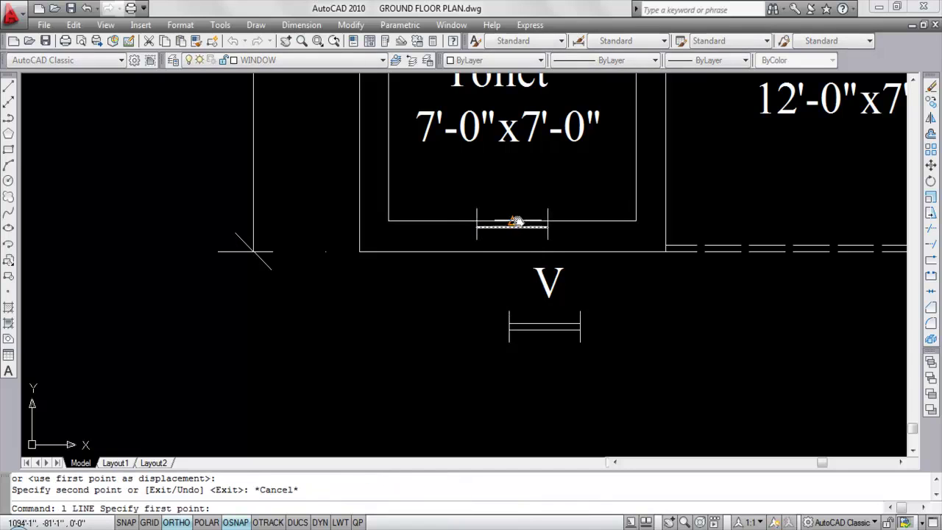
{"action": "key", "text": "Escape"}
- Move the 7'-0"x7'-0" Toilet's ventilator down from its jamb end to the inner wall line so it fits the wall thickness
{"action": "left_click", "coordinate": [448, 189]}
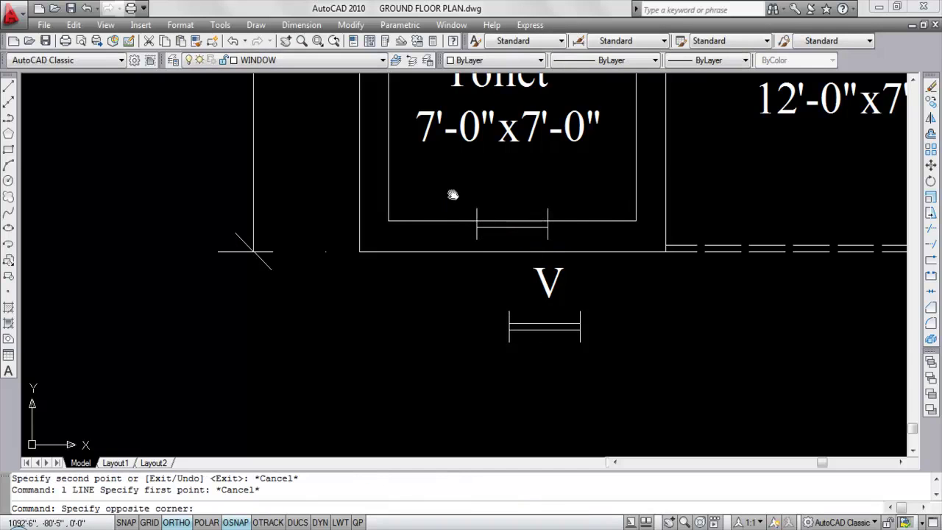
{"action": "left_click", "coordinate": [568, 259]}
{"action": "type", "text": "m"}
{"action": "key", "text": "Return"}
{"action": "scroll", "coordinate": [548, 217], "scroll_direction": "up", "scroll_amount": 2}
{"action": "left_click", "coordinate": [552, 225]}
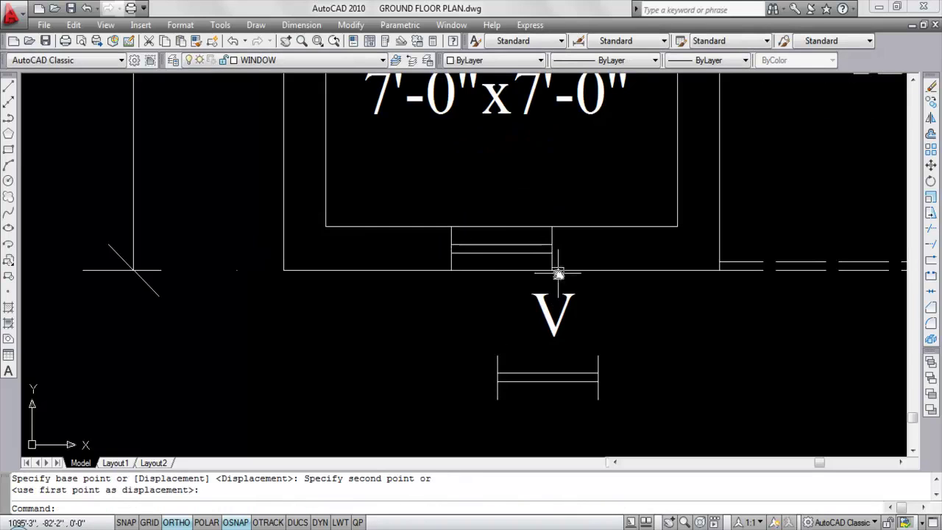
- Move the V label horizontally to the left so it is centred below the 7'-0"x7'-0" Toilet's ventilator
{"action": "scroll", "coordinate": [554, 234], "scroll_direction": "down", "scroll_amount": 2}
{"action": "left_click", "coordinate": [523, 250]}
{"action": "type", "text": "m"}
{"action": "key", "text": "Return"}
{"action": "scroll", "coordinate": [520, 245], "scroll_direction": "up", "scroll_amount": 3}
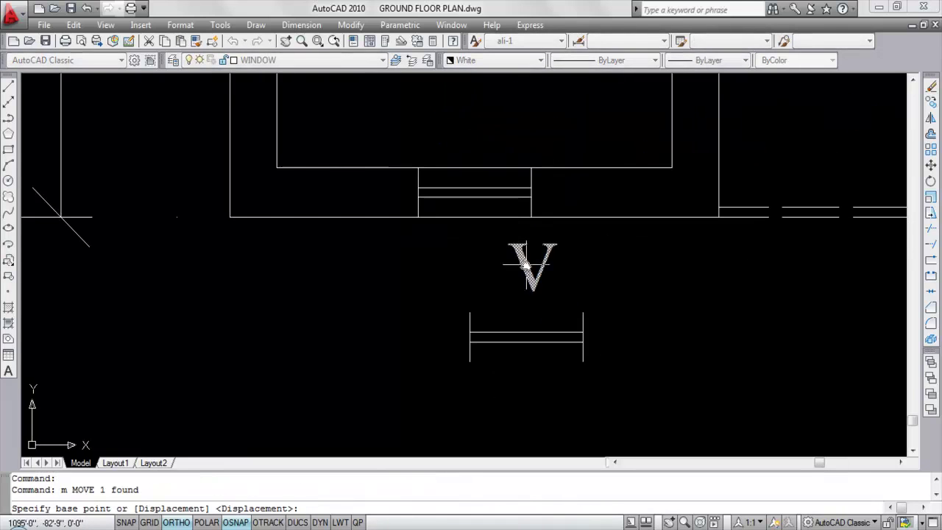
{"action": "left_click", "coordinate": [533, 244]}
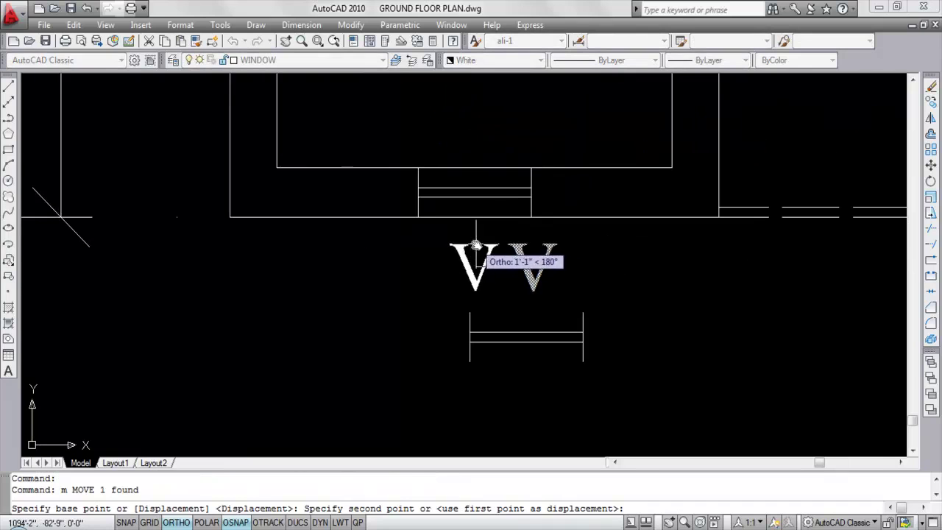
{"action": "left_click", "coordinate": [478, 247]}
- Place the V label centred below the 7'-0"x7'-0" Toilet's ventilator and move it vertically up, closer to the wall
{"action": "left_click", "coordinate": [485, 268]}
{"action": "type", "text": "m"}
{"action": "key", "text": "Return"}
{"action": "left_click", "coordinate": [542, 274]}
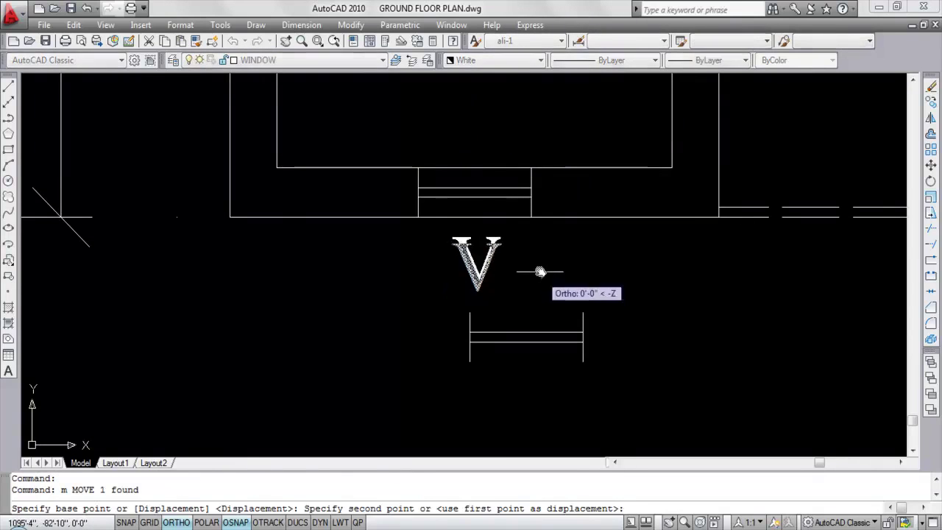
{"action": "left_click", "coordinate": [543, 263]}
- Erase the leftover ventilator copy below the 7'-0"x7'-0" Toilet
{"action": "scroll", "coordinate": [543, 263], "scroll_direction": "down", "scroll_amount": 4}
{"action": "left_click", "coordinate": [479, 274]}
{"action": "left_click", "coordinate": [580, 321]}
{"action": "key", "text": "Delete"}
- Check the W1 window positions at the reference plan's Porch and the W1 size in the opening schedule
{"action": "scroll", "coordinate": [574, 312], "scroll_direction": "down", "scroll_amount": 5}
{"action": "scroll", "coordinate": [579, 307], "scroll_direction": "down", "scroll_amount": 3}
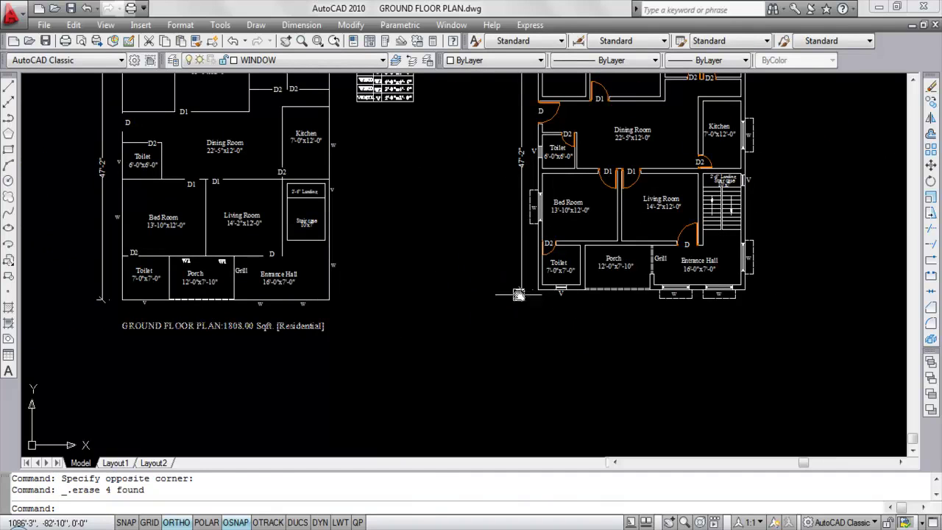
{"action": "scroll", "coordinate": [180, 274], "scroll_direction": "up", "scroll_amount": 8}
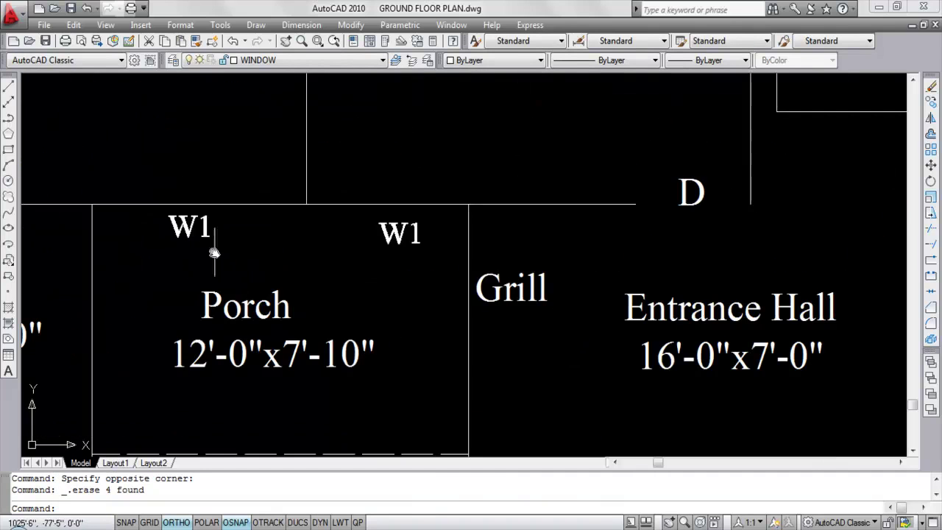
{"action": "scroll", "coordinate": [403, 256], "scroll_direction": "down", "scroll_amount": 6}
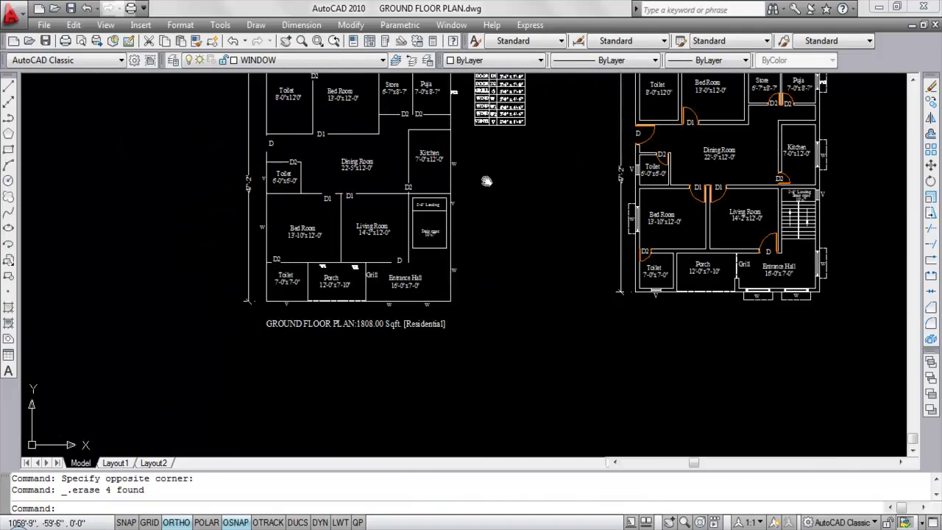
{"action": "scroll", "coordinate": [465, 209], "scroll_direction": "up", "scroll_amount": 5}
{"action": "scroll", "coordinate": [465, 210], "scroll_direction": "up", "scroll_amount": 3}
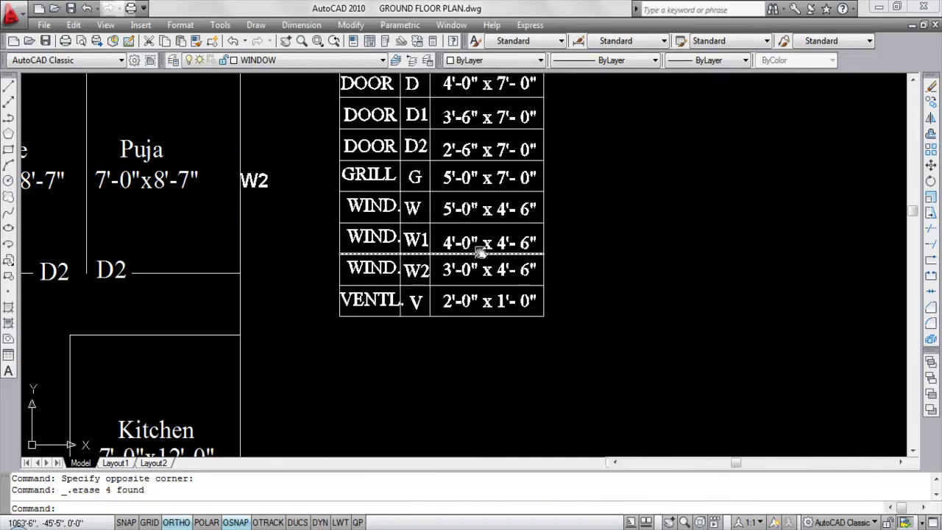
{"action": "scroll", "coordinate": [464, 221], "scroll_direction": "down", "scroll_amount": 6}
{"action": "scroll", "coordinate": [655, 378], "scroll_direction": "up", "scroll_amount": 6}
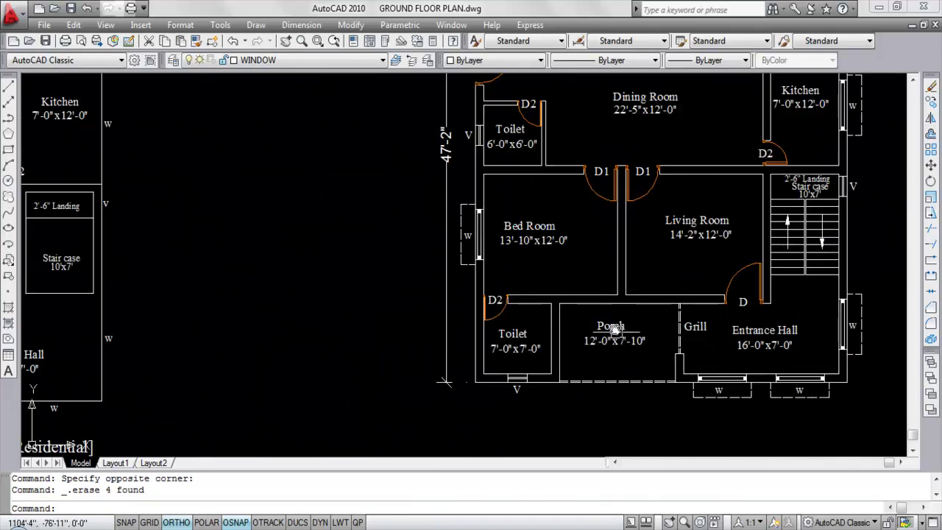
{"action": "type", "text": "o"}
{"action": "key", "text": "Return"}
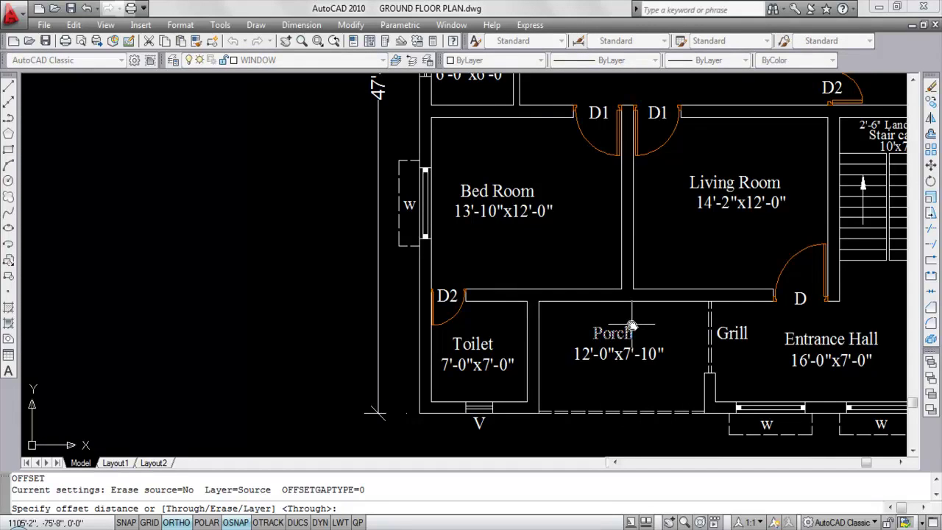
{"action": "scroll", "coordinate": [625, 312], "scroll_direction": "down", "scroll_amount": 2}
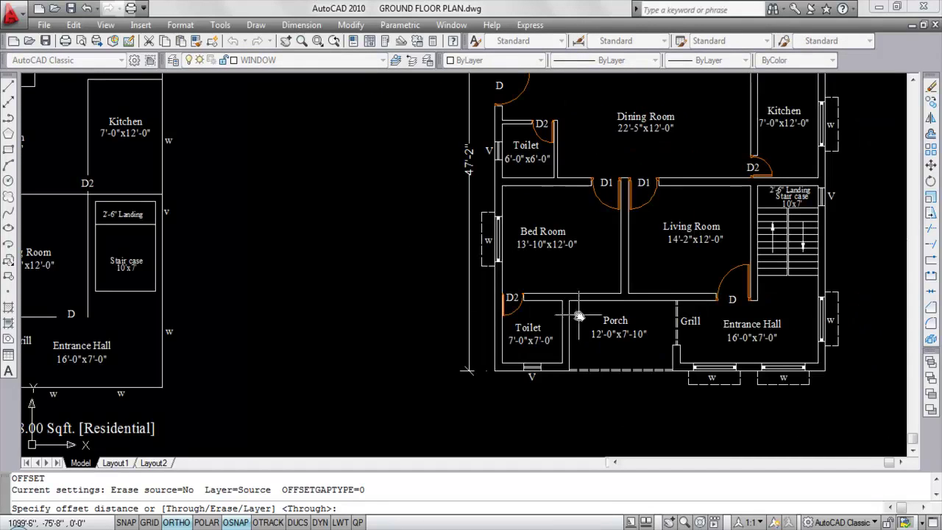
{"action": "scroll", "coordinate": [622, 293], "scroll_direction": "down", "scroll_amount": 2}
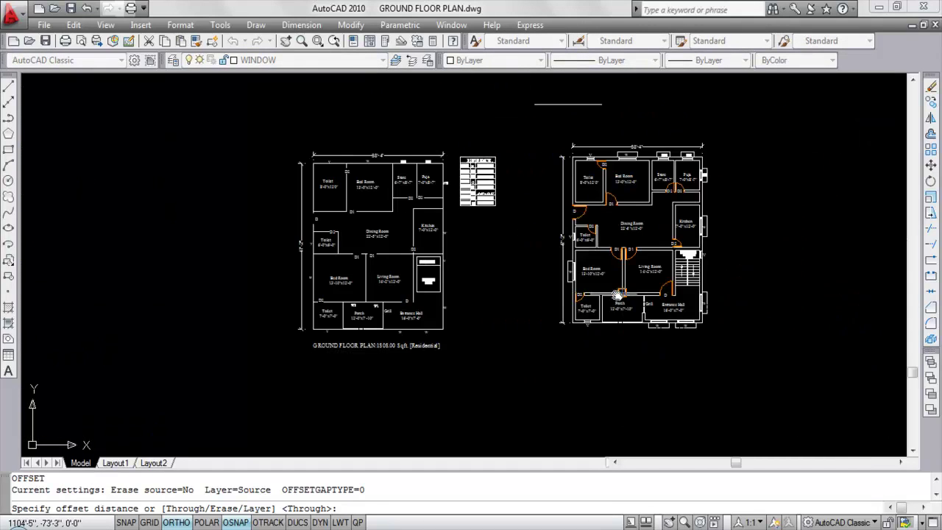
{"action": "scroll", "coordinate": [611, 292], "scroll_direction": "up", "scroll_amount": 3}
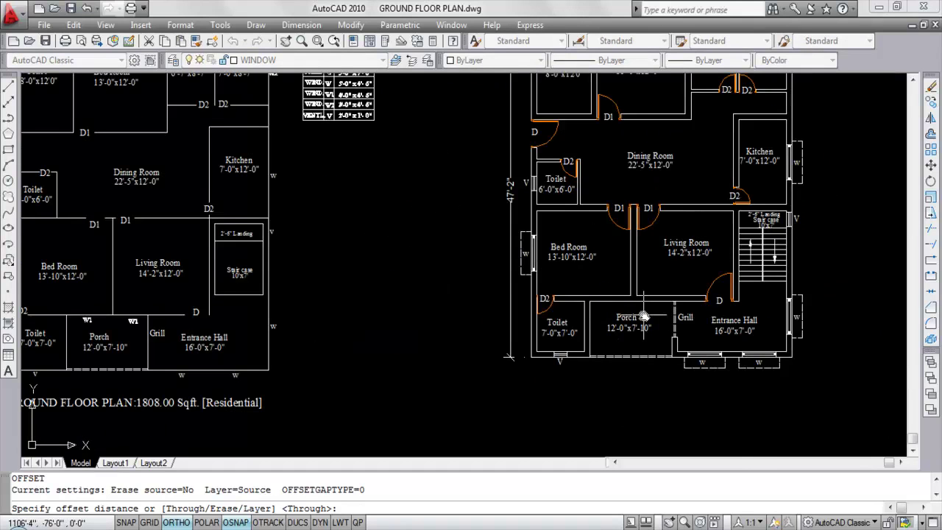
{"action": "scroll", "coordinate": [637, 308], "scroll_direction": "down", "scroll_amount": 2}
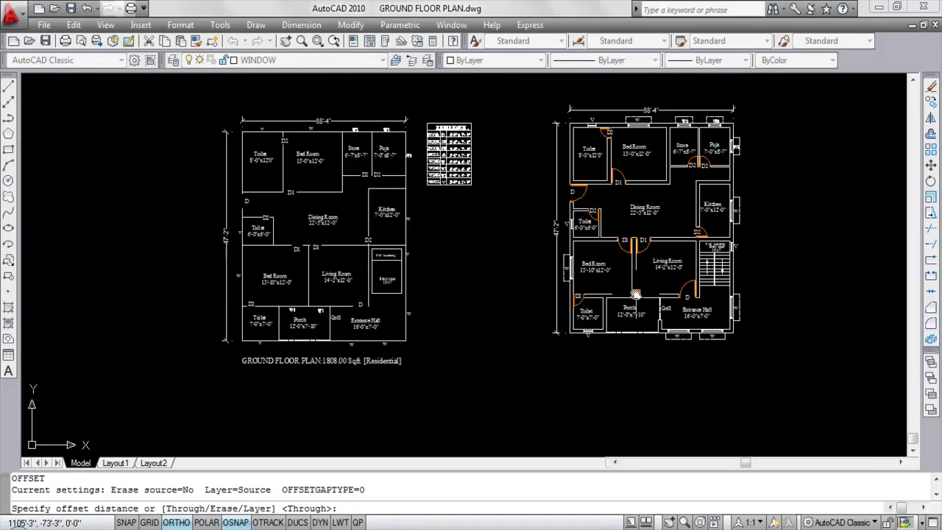
{"action": "key", "text": "Escape"}
- Extend the wall line between the 7'-0"x7'-0" Toilet and the Porch up to the Bed Room's inner bottom wall line
{"action": "scroll", "coordinate": [642, 308], "scroll_direction": "up", "scroll_amount": 3}
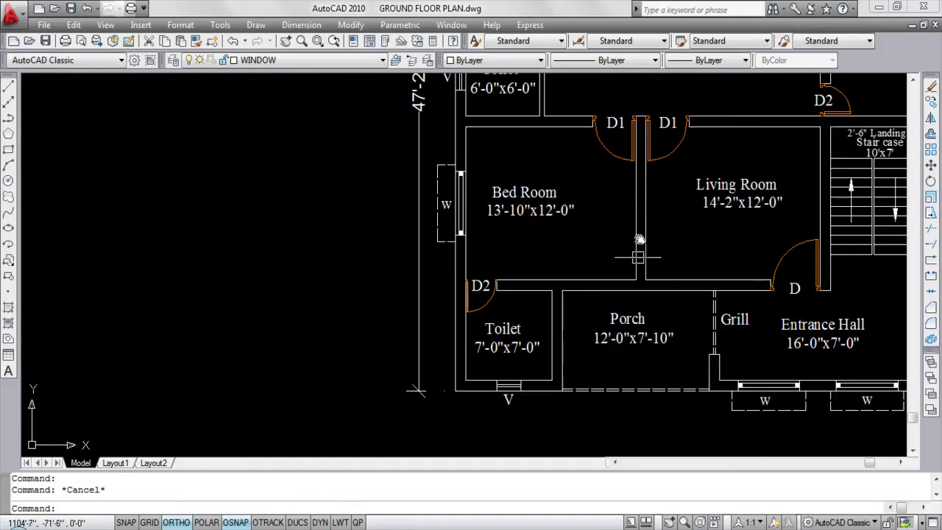
{"action": "scroll", "coordinate": [604, 283], "scroll_direction": "up", "scroll_amount": 2}
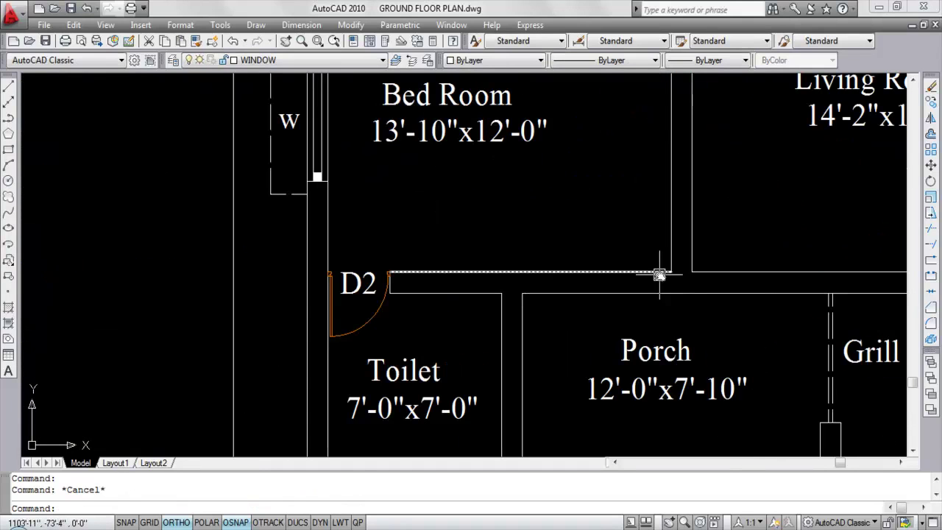
{"action": "scroll", "coordinate": [604, 240], "scroll_direction": "down", "scroll_amount": 2}
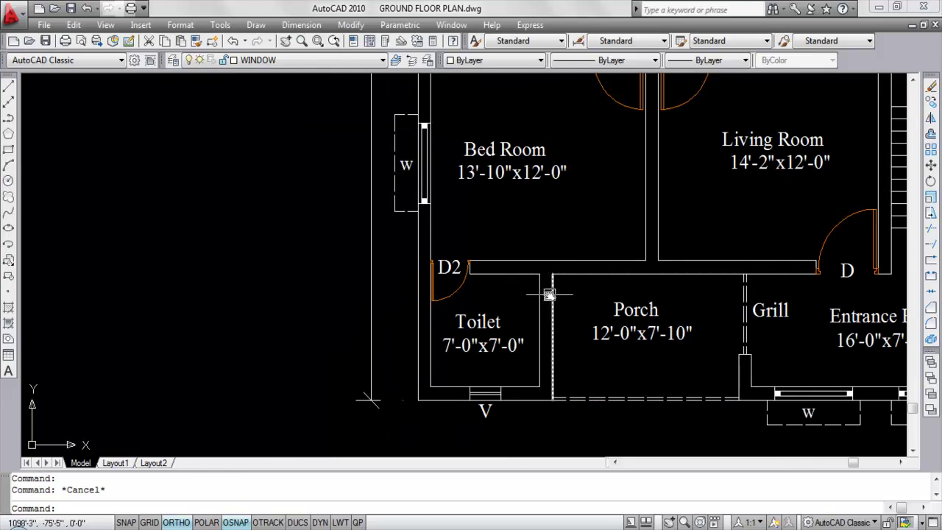
{"action": "type", "text": "ex"}
{"action": "key", "text": "Return"}
{"action": "left_click", "coordinate": [576, 260]}
{"action": "key", "text": "Return"}
{"action": "left_click", "coordinate": [555, 289]}
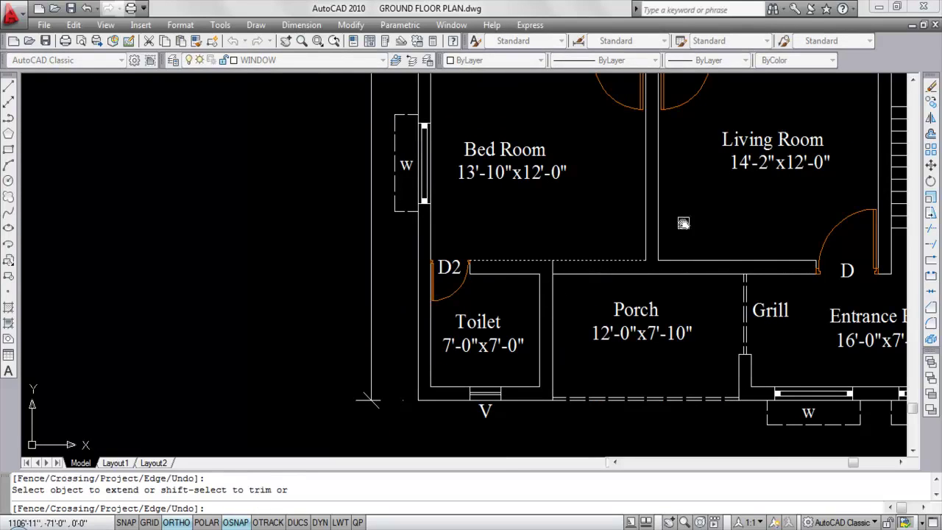
{"action": "key", "text": "Escape"}
{"action": "key", "text": "Escape"}
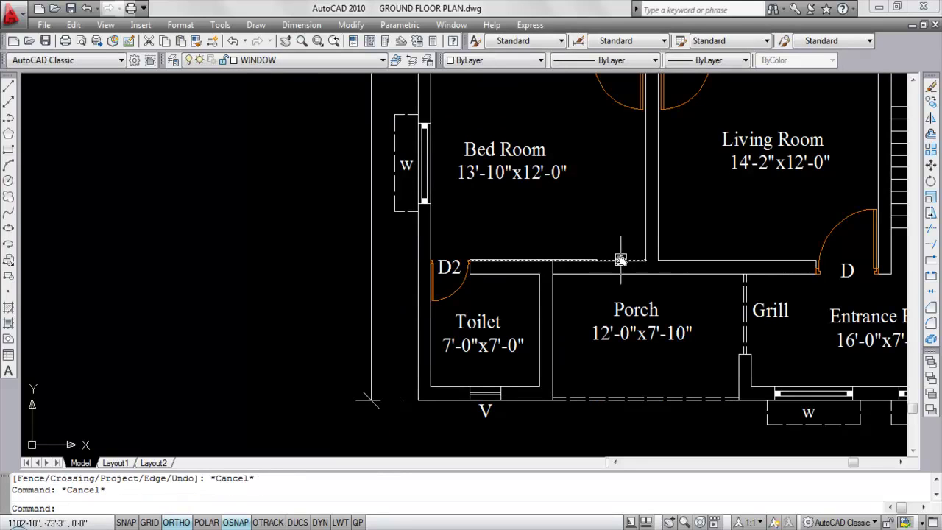
- Draw a helper line along the Bed Room's inner bottom wall, between the partition corner and the extended Porch wall line
{"action": "type", "text": "l"}
{"action": "key", "text": "Return"}
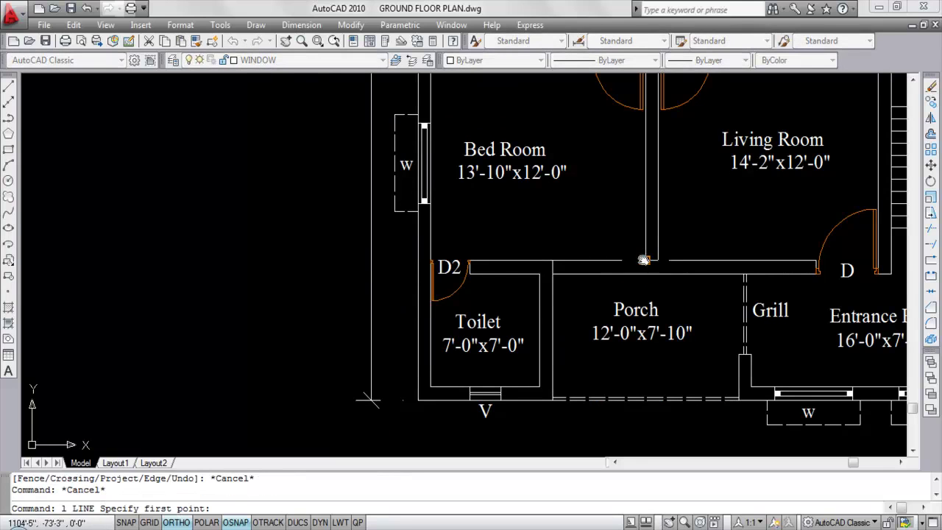
{"action": "left_click", "coordinate": [587, 260]}
{"action": "left_click", "coordinate": [553, 260]}
{"action": "key", "text": "Escape"}
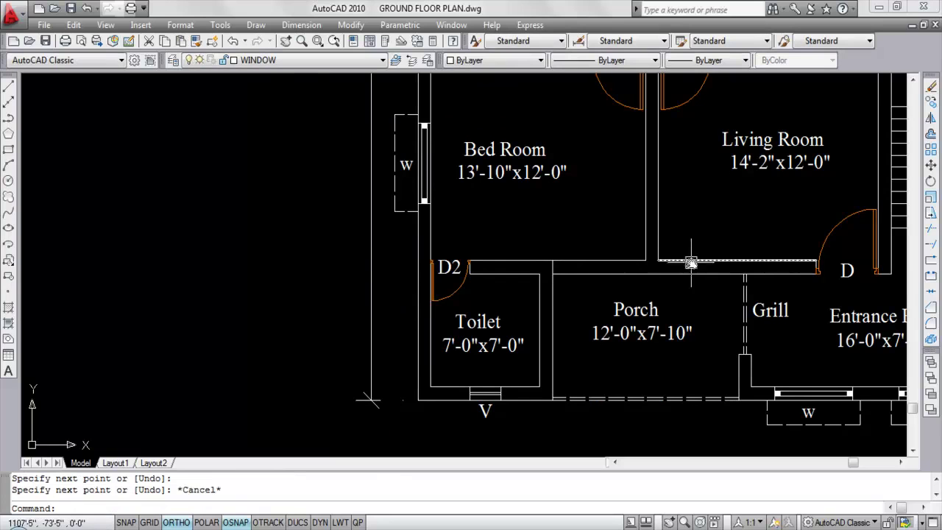
- Draw a helper line along the Living Room's inner bottom wall from the partition corner to above the Porch's right-hand wall face
{"action": "type", "text": "l"}
{"action": "key", "text": "Return"}
{"action": "left_click", "coordinate": [659, 259]}
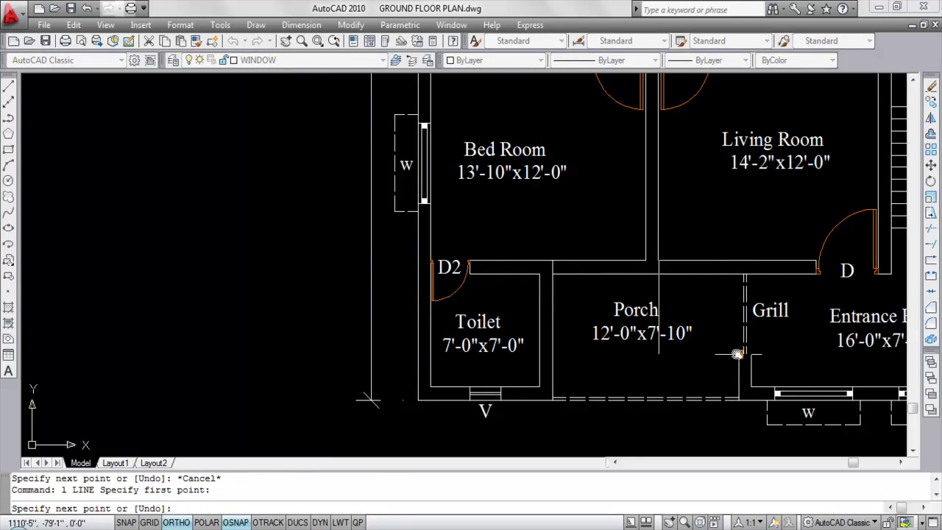
{"action": "left_click", "coordinate": [739, 260]}
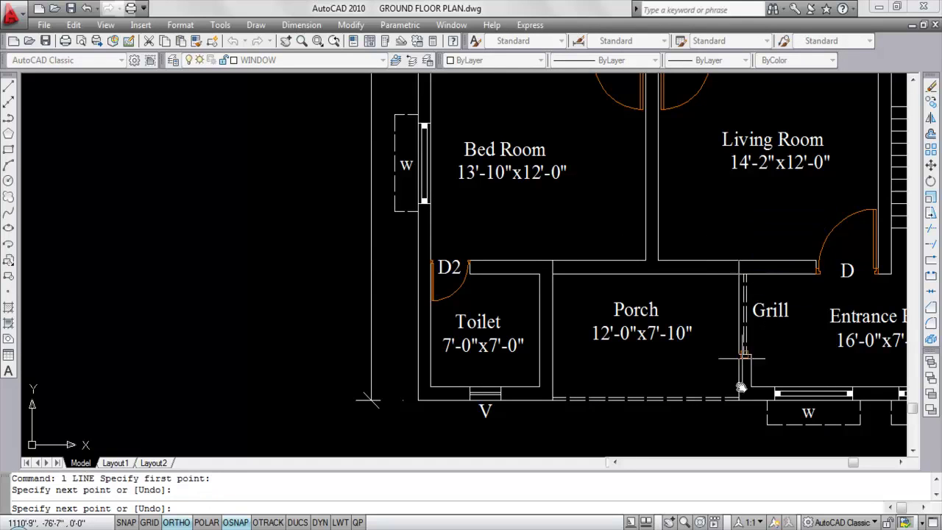
{"action": "key", "text": "Escape"}
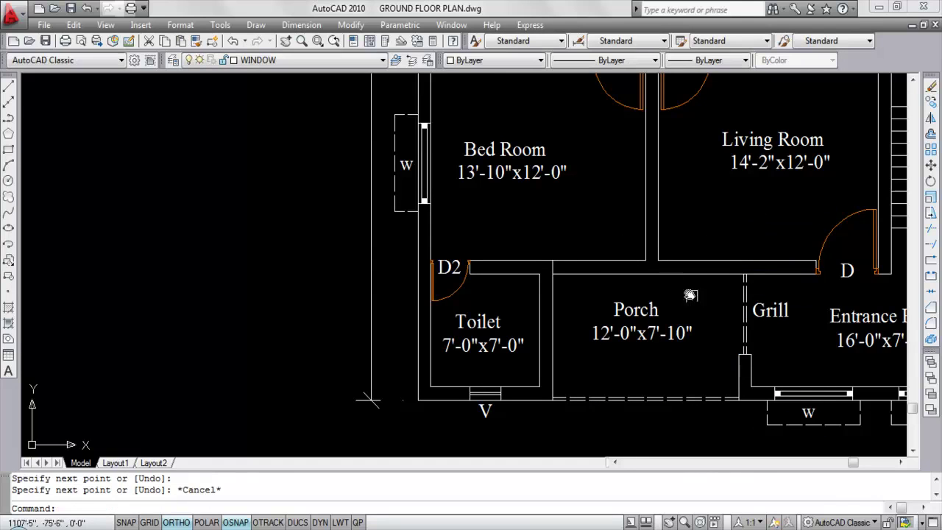
- Trim off the extended part of the Porch wall line inside the wall below the Bed Room
{"action": "type", "text": "tr"}
{"action": "key", "text": "Return"}
{"action": "key", "text": "Return"}
{"action": "scroll", "coordinate": [553, 267], "scroll_direction": "up", "scroll_amount": 5}
{"action": "left_click", "coordinate": [558, 268]}
{"action": "scroll", "coordinate": [557, 263], "scroll_direction": "down", "scroll_amount": 6}
{"action": "key", "text": "Escape"}
- Draw a vertical centre line from the midpoint of the Bed Room helper line down across the wall into the Porch
{"action": "type", "text": "l"}
{"action": "key", "text": "Return"}
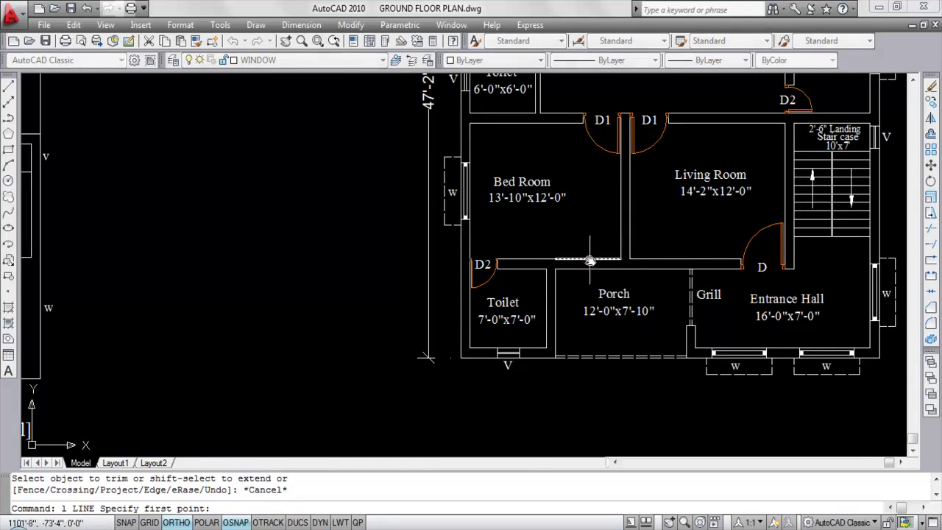
{"action": "left_click", "coordinate": [589, 260]}
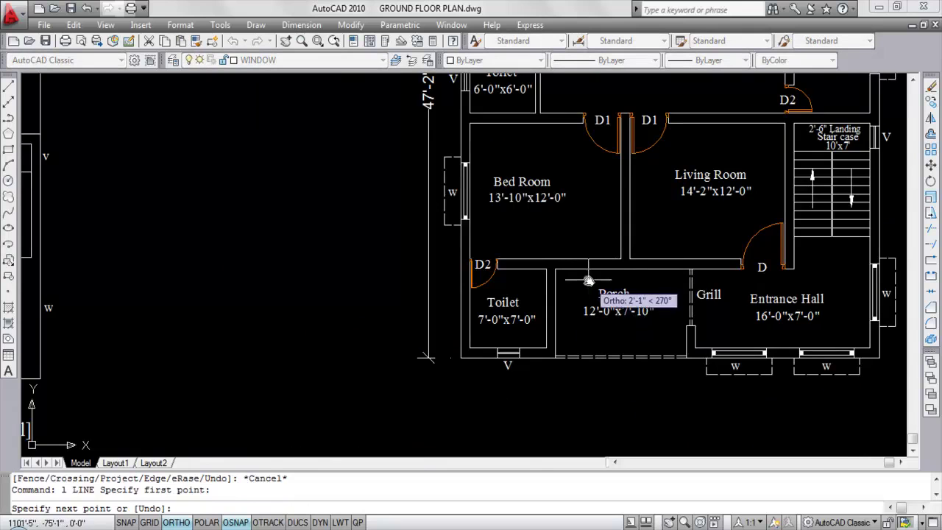
{"action": "scroll", "coordinate": [586, 280], "scroll_direction": "up", "scroll_amount": 5}
{"action": "key", "text": "Escape"}
- Draw a vertical centre line from the midpoint of the Living Room helper line down across the wall into the Porch
{"action": "right_click", "coordinate": [594, 155]}
{"action": "left_click", "coordinate": [604, 168]}
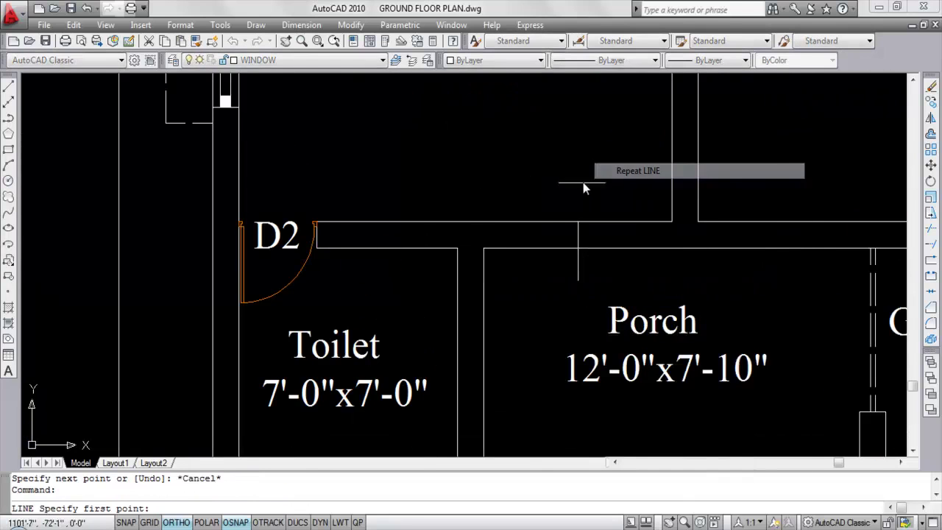
{"action": "scroll", "coordinate": [582, 188], "scroll_direction": "down", "scroll_amount": 4}
{"action": "left_click", "coordinate": [662, 206]}
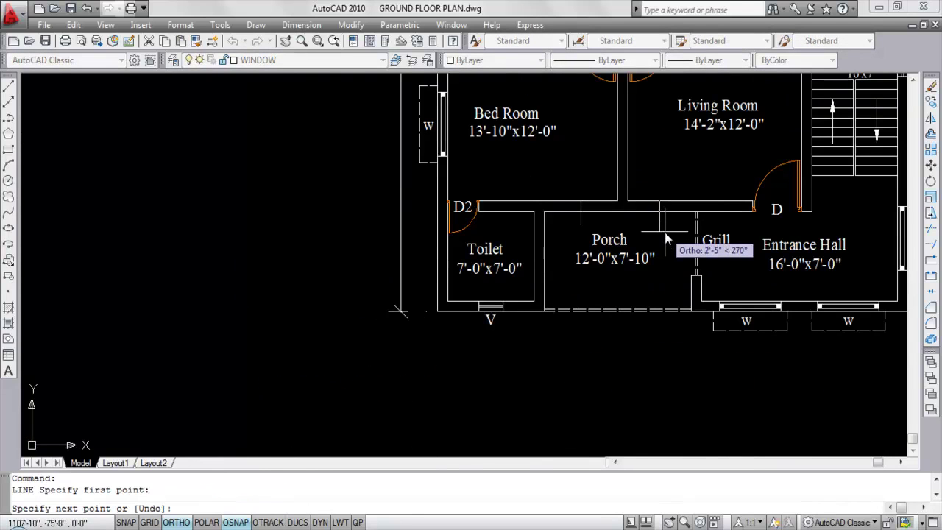
{"action": "scroll", "coordinate": [664, 209], "scroll_direction": "up", "scroll_amount": 3}
{"action": "key", "text": "Escape"}
- Erase the two horizontal helper lines along the Bed Room's and Living Room's inner bottom walls
{"action": "left_click", "coordinate": [684, 197]}
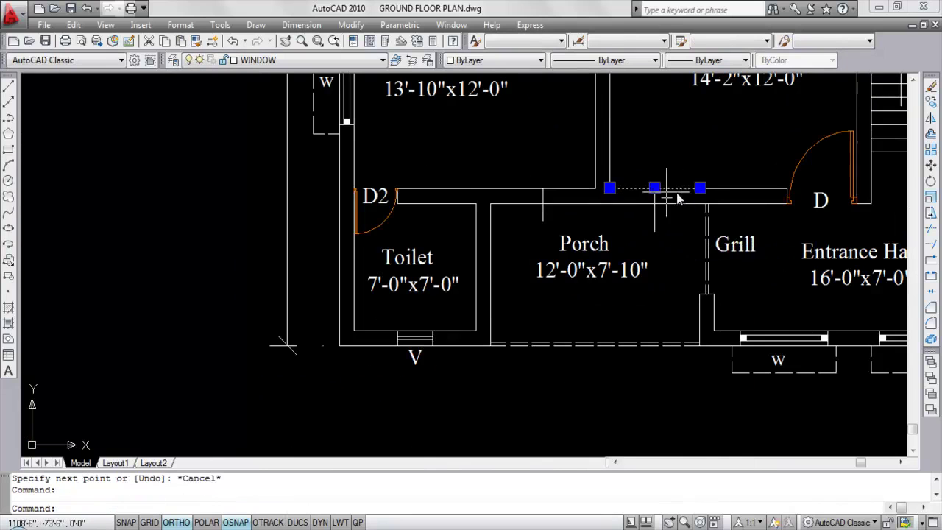
{"action": "left_click", "coordinate": [572, 189]}
{"action": "key", "text": "Delete"}
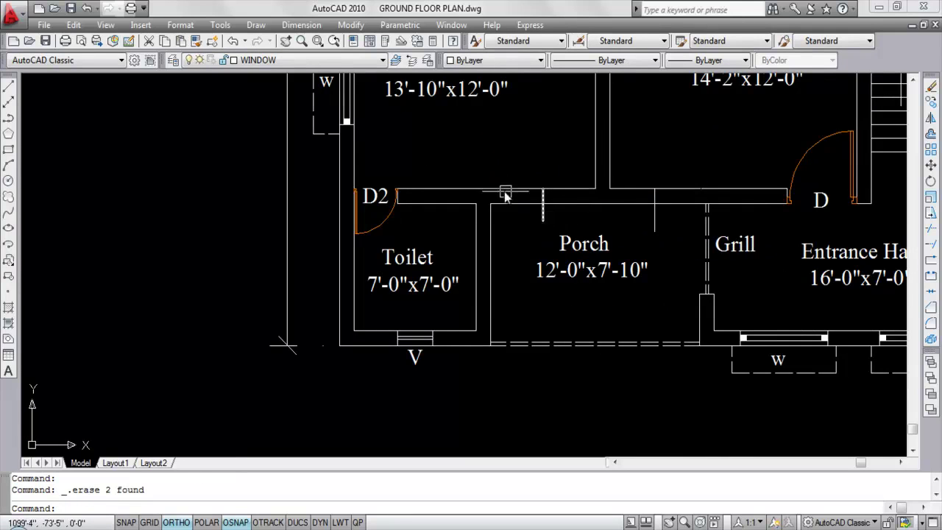
- Offset each of the two vertical centre lines at the Porch wall by 2' to both sides for the window jambs
{"action": "middle_click_drag", "start_coordinate": [522, 203], "coordinate": [600, 225]}
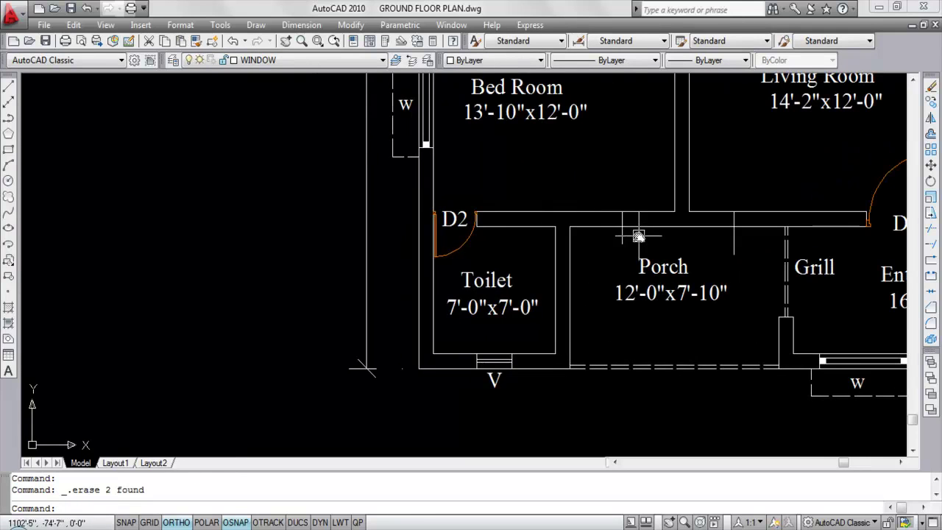
{"action": "key", "text": "Return"}
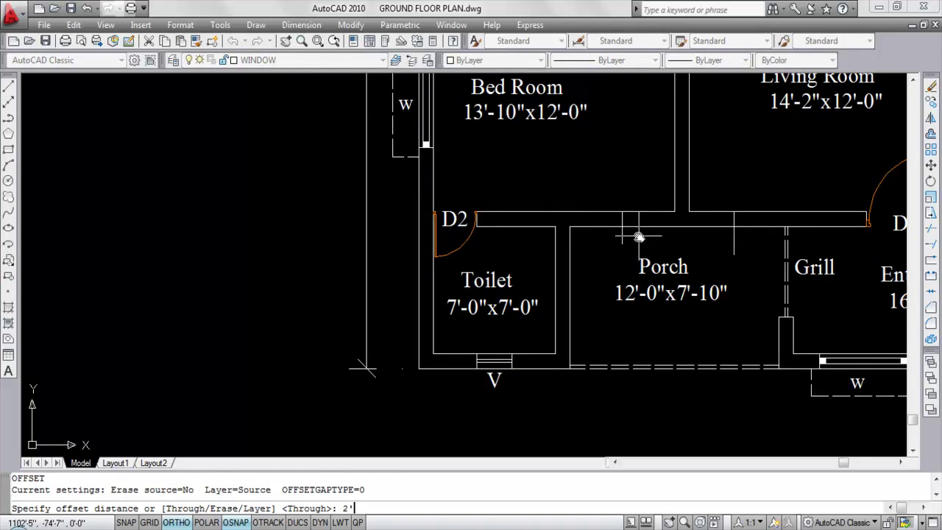
{"action": "key", "text": "Return"}
{"action": "left_click", "coordinate": [622, 235]}
{"action": "left_click", "coordinate": [598, 243]}
{"action": "left_click", "coordinate": [624, 236]}
{"action": "left_click", "coordinate": [724, 241]}
{"action": "left_click", "coordinate": [735, 241]}
{"action": "left_click", "coordinate": [708, 243]}
{"action": "left_click", "coordinate": [736, 242]}
{"action": "left_click", "coordinate": [757, 250]}
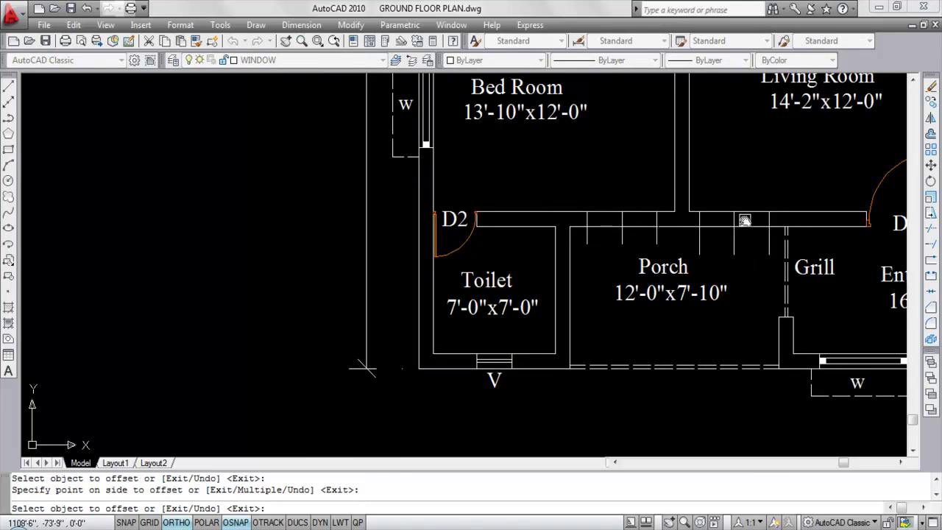
{"action": "key", "text": "Escape"}
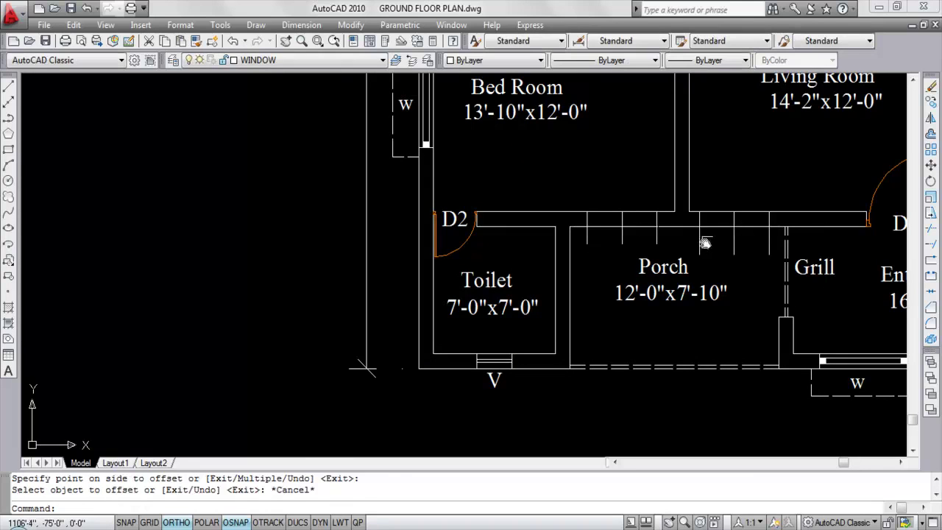
- Erase the two vertical centre lines between the offset jamb lines
{"action": "left_click", "coordinate": [735, 244]}
{"action": "left_click", "coordinate": [622, 236]}
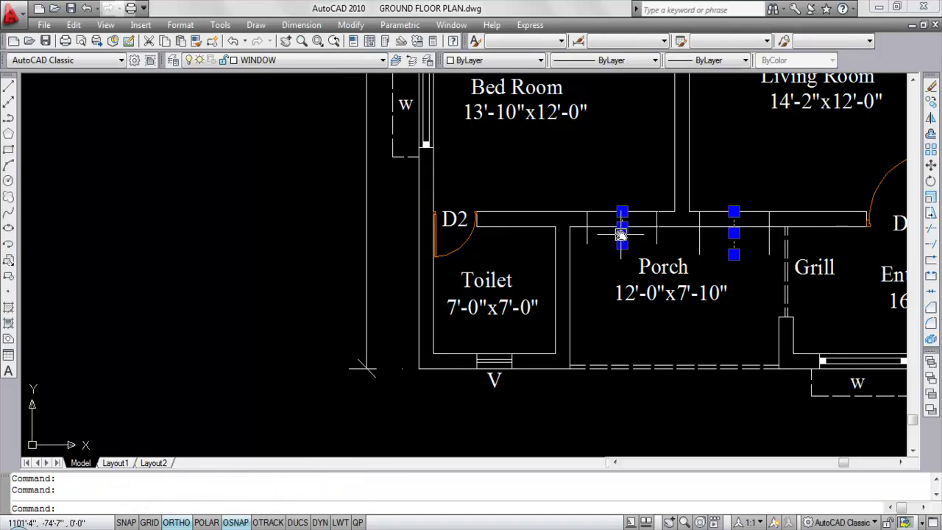
{"action": "key", "text": "Delete"}
- Trim the four window jamb lines that project below the wall into the Porch
{"action": "type", "text": "tr"}
{"action": "key", "text": "Return"}
{"action": "key", "text": "Return"}
{"action": "left_click", "coordinate": [589, 242]}
{"action": "left_click", "coordinate": [764, 243]}
{"action": "key", "text": "Escape"}
- Draw horizontal centre lines through the two Porch window openings, snapping to the jamb midpoints
{"action": "type", "text": "l"}
{"action": "key", "text": "Return"}
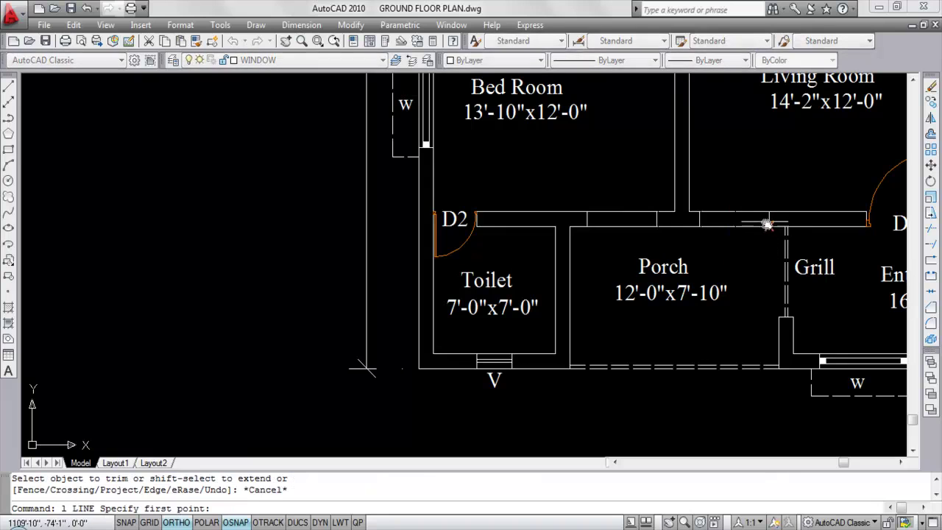
{"action": "left_click", "coordinate": [770, 219]}
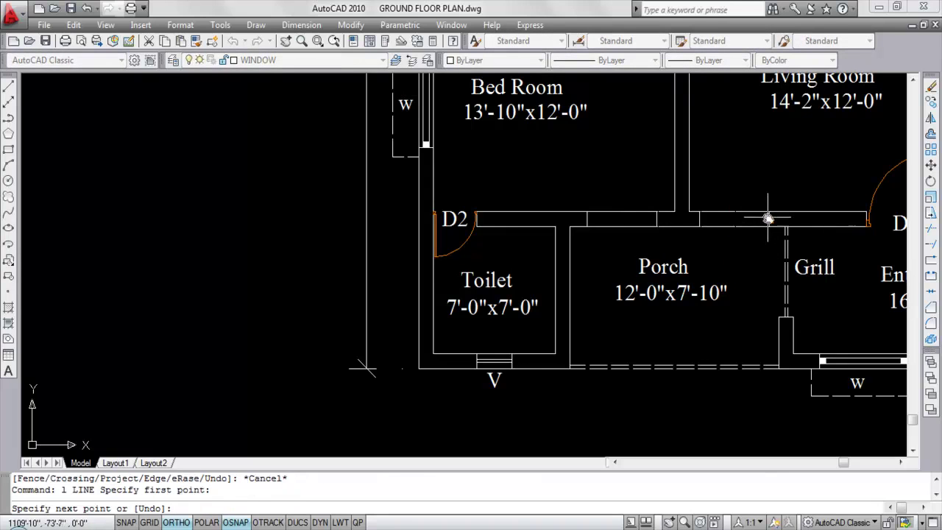
{"action": "left_click", "coordinate": [587, 218]}
{"action": "key", "text": "Escape"}
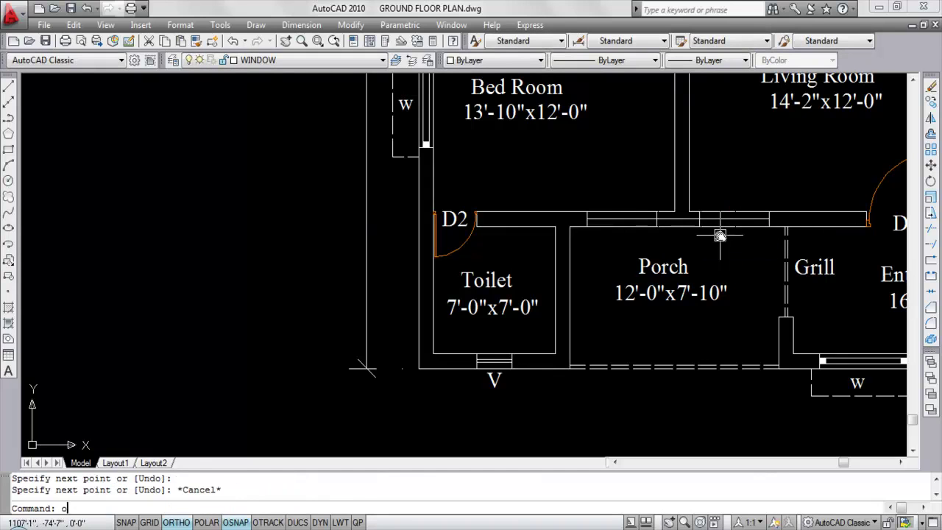
- Trim away the piece of horizontal centre line between the two Porch window openings
{"action": "type", "text": "o"}
{"action": "key", "text": "Return"}
{"action": "scroll", "coordinate": [688, 213], "scroll_direction": "up", "scroll_amount": 1}
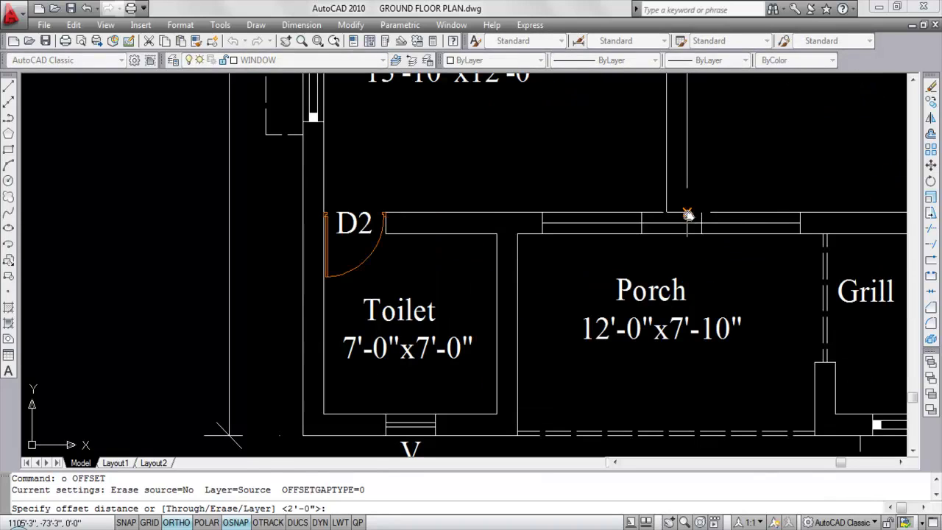
{"action": "key", "text": "Escape"}
{"action": "type", "text": "tr"}
{"action": "key", "text": "Return"}
{"action": "key", "text": "Return"}
{"action": "key", "text": "Escape"}
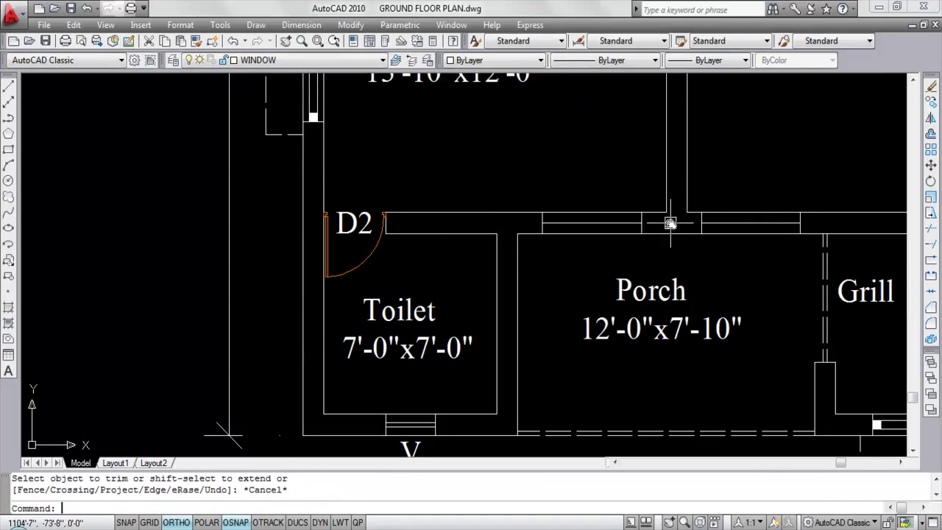
- Offset the horizontal centre line of each Porch window by 2" to both sides for the glazing lines
{"action": "type", "text": "o"}
{"action": "key", "text": "Return"}
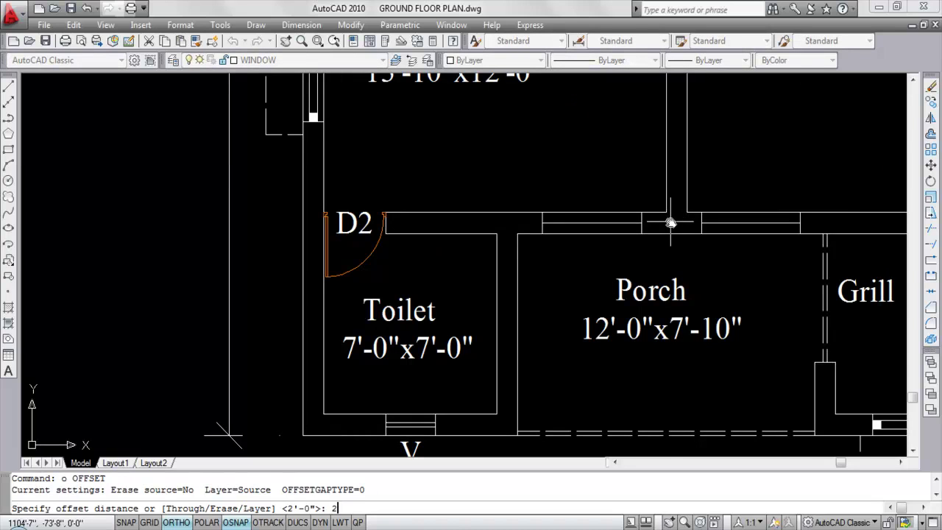
{"action": "type", "text": "2"}
{"action": "key", "text": "Return"}
{"action": "scroll", "coordinate": [669, 219], "scroll_direction": "up", "scroll_amount": 3}
{"action": "left_click", "coordinate": [610, 217]}
{"action": "left_click", "coordinate": [608, 164]}
{"action": "left_click", "coordinate": [608, 227]}
{"action": "left_click", "coordinate": [539, 241]}
{"action": "scroll", "coordinate": [530, 243], "scroll_direction": "down", "scroll_amount": 1}
{"action": "left_click", "coordinate": [688, 228]}
{"action": "left_click", "coordinate": [709, 199]}
{"action": "scroll", "coordinate": [737, 229], "scroll_direction": "up", "scroll_amount": 2}
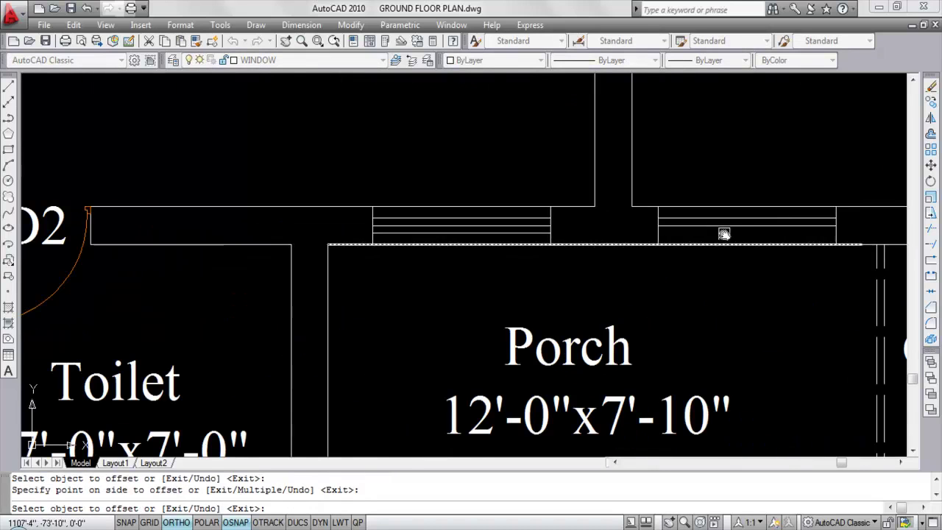
{"action": "left_click", "coordinate": [730, 234]}
{"action": "left_click", "coordinate": [727, 249]}
{"action": "key", "text": "Escape"}
- Erase the horizontal centre lines of both Porch windows, keeping only the offset glazing lines
{"action": "left_click", "coordinate": [705, 224]}
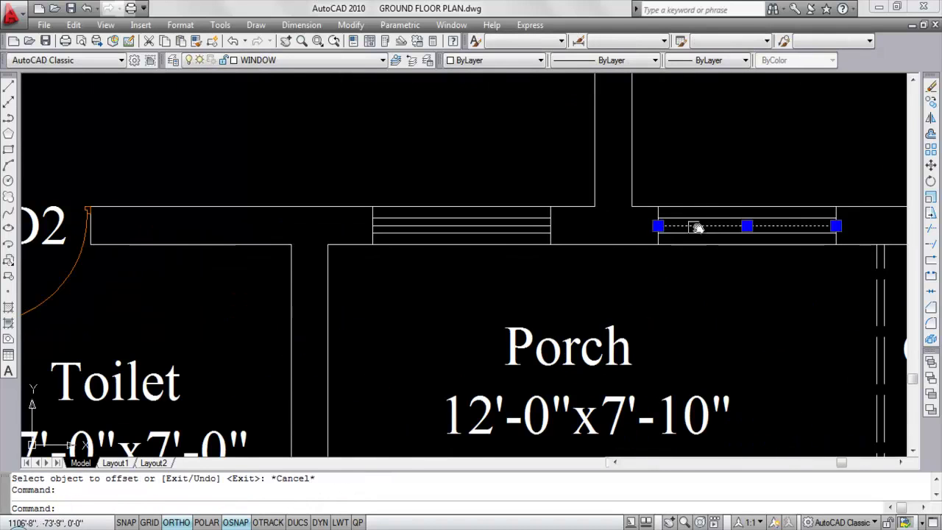
{"action": "left_click", "coordinate": [528, 232]}
{"action": "key", "text": "Escape"}
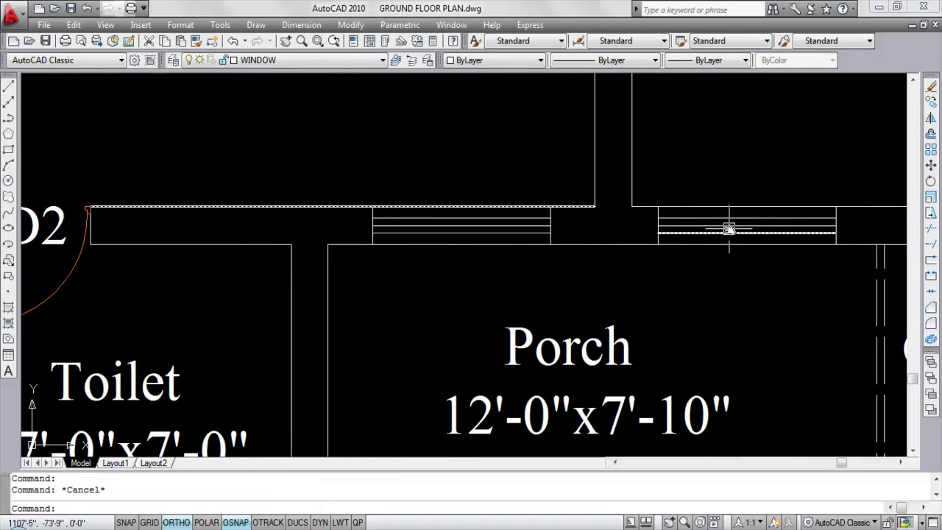
{"action": "left_click", "coordinate": [728, 225]}
{"action": "left_click", "coordinate": [520, 226]}
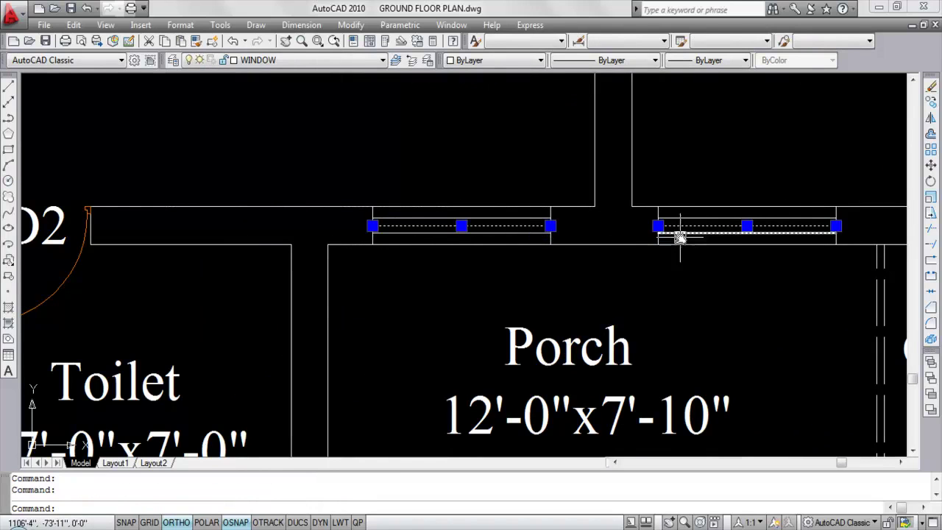
{"action": "key", "text": "Delete"}
{"action": "scroll", "coordinate": [684, 229], "scroll_direction": "down", "scroll_amount": 4}
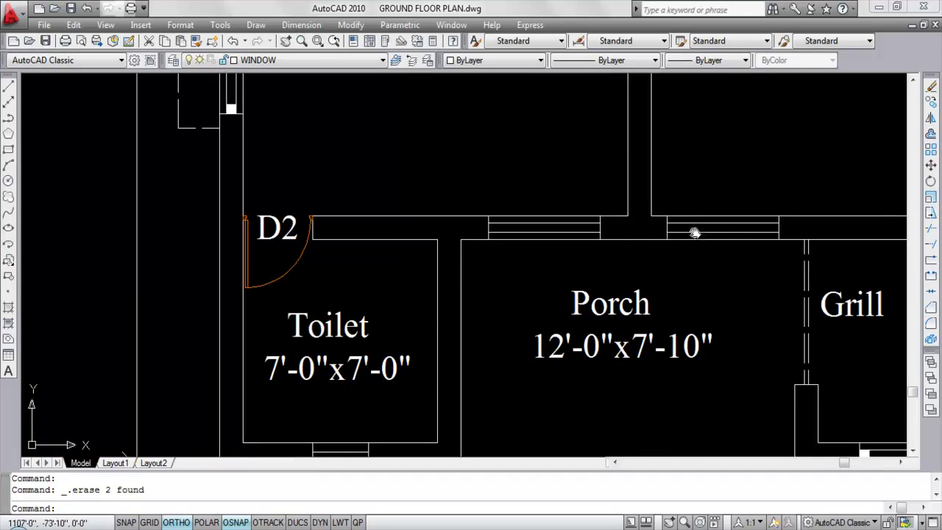
- Try offsetting the outer jamb line of the Porch window nearer the Toilet outward by 6", then erase the copy
{"action": "type", "text": "o"}
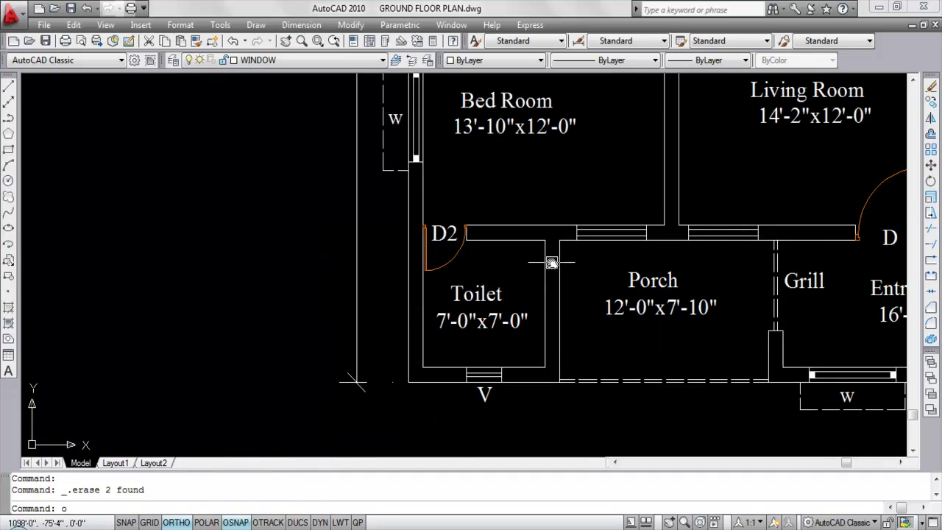
{"action": "key", "text": "Return"}
{"action": "type", "text": "6"}
{"action": "key", "text": "Return"}
{"action": "scroll", "coordinate": [572, 226], "scroll_direction": "up", "scroll_amount": 5}
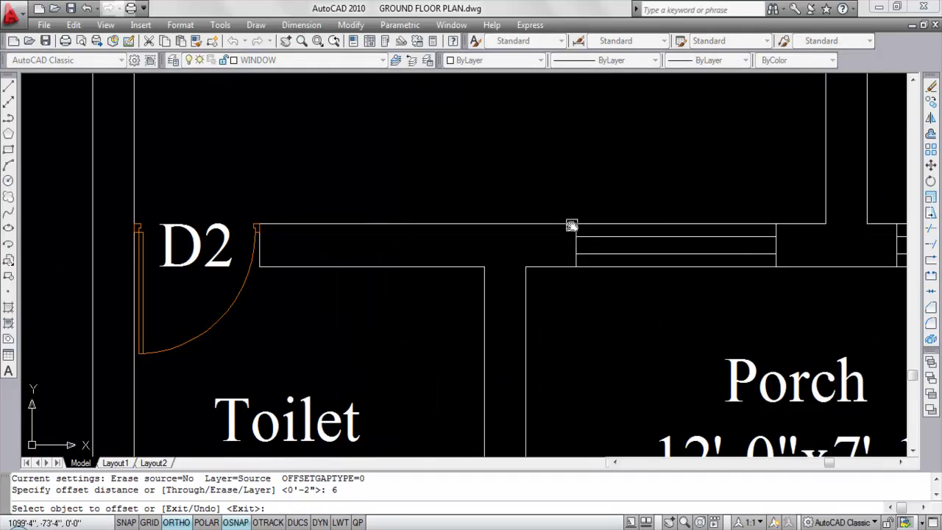
{"action": "left_click", "coordinate": [572, 243]}
{"action": "left_click", "coordinate": [734, 249]}
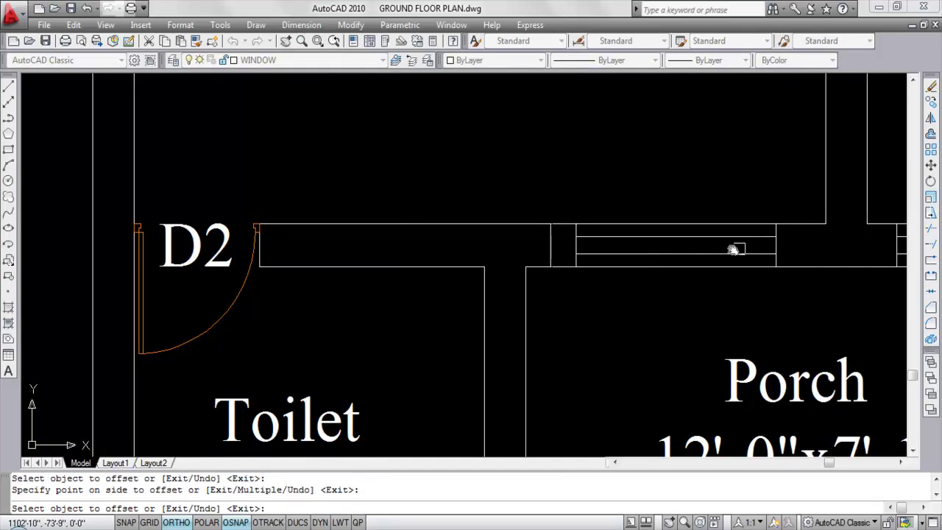
{"action": "left_click", "coordinate": [773, 245]}
{"action": "key", "text": "Escape"}
{"action": "left_click", "coordinate": [550, 243]}
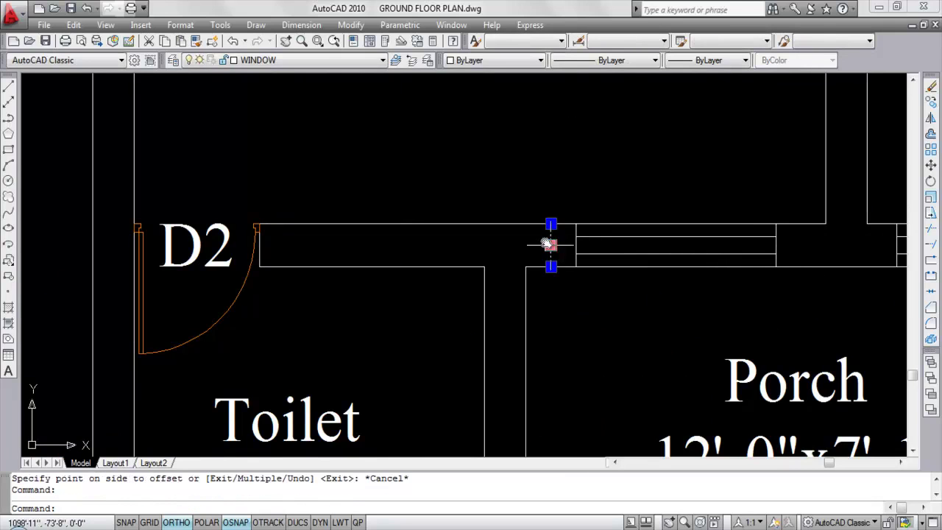
{"action": "key", "text": "Delete"}
- Copy the W1 label from the reference plan's Porch and paste it below each of the two new Porch windows
{"action": "scroll", "coordinate": [551, 241], "scroll_direction": "down", "scroll_amount": 7}
{"action": "scroll", "coordinate": [574, 257], "scroll_direction": "up", "scroll_amount": 2}
{"action": "scroll", "coordinate": [607, 250], "scroll_direction": "down", "scroll_amount": 2}
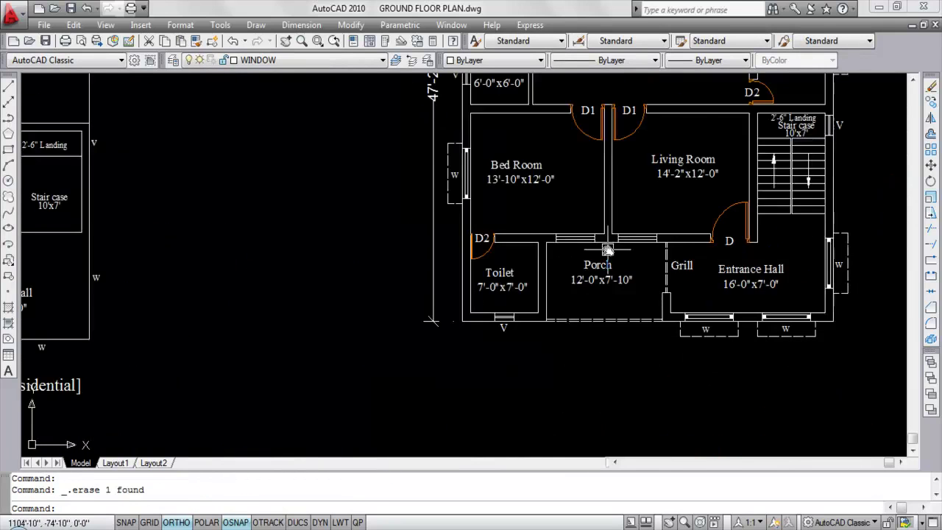
{"action": "scroll", "coordinate": [608, 250], "scroll_direction": "down", "scroll_amount": 2}
{"action": "scroll", "coordinate": [746, 266], "scroll_direction": "up", "scroll_amount": 5}
{"action": "scroll", "coordinate": [515, 265], "scroll_direction": "down", "scroll_amount": 7}
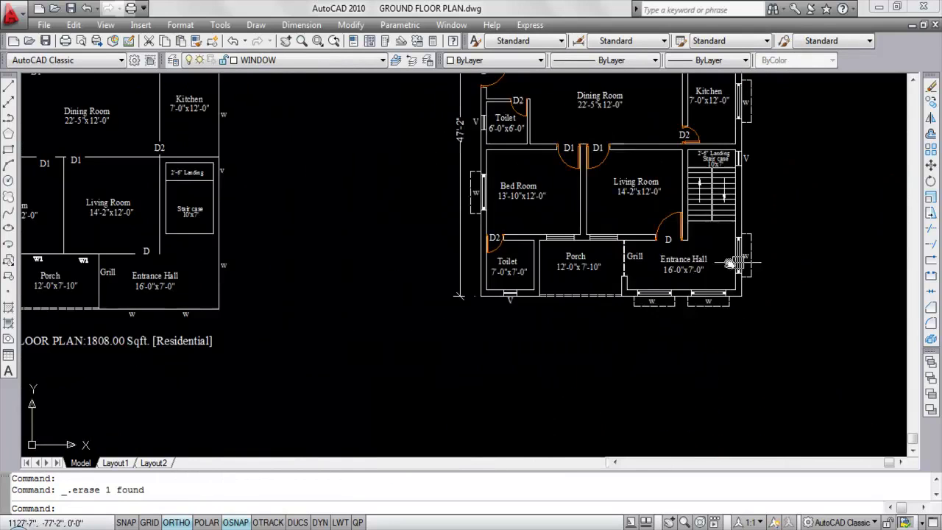
{"action": "left_click", "coordinate": [254, 257]}
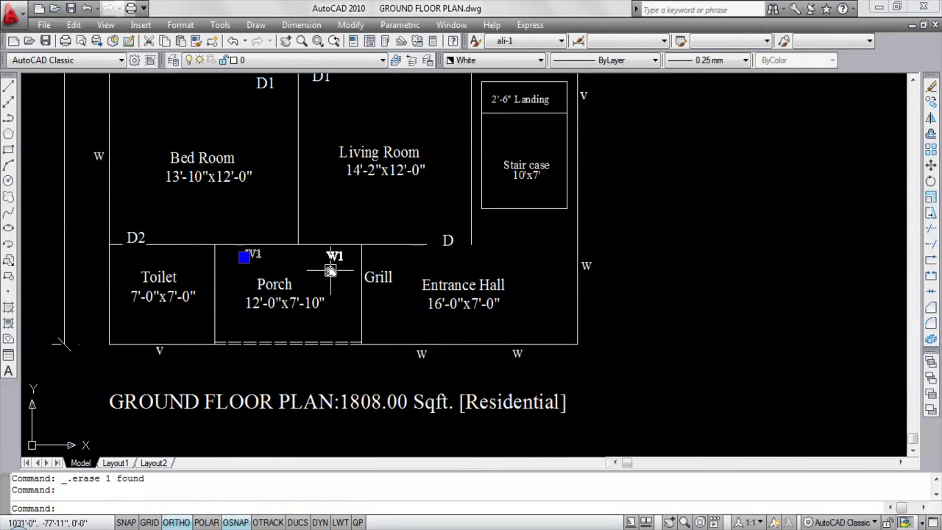
{"action": "key", "text": "ctrl+c"}
{"action": "key", "text": "ctrl+v"}
{"action": "scroll", "coordinate": [294, 258], "scroll_direction": "down", "scroll_amount": 2}
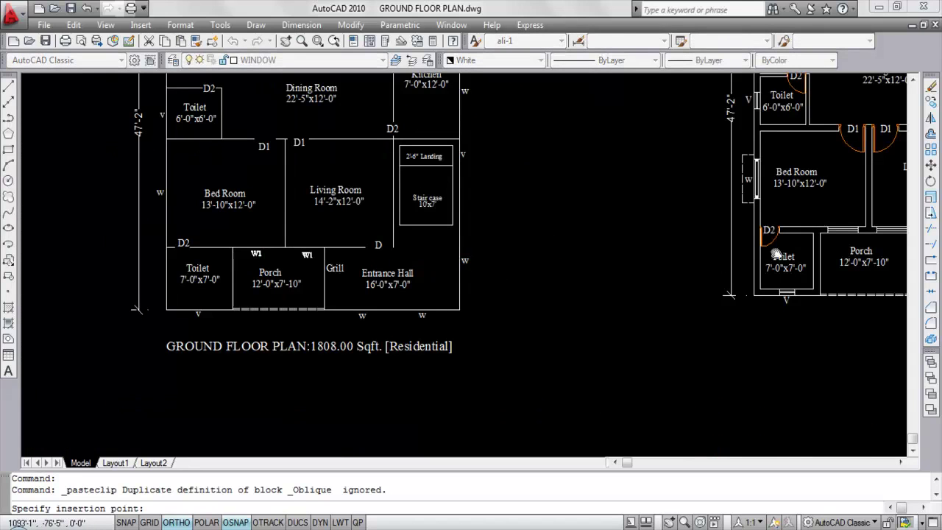
{"action": "scroll", "coordinate": [773, 257], "scroll_direction": "down", "scroll_amount": 2}
{"action": "scroll", "coordinate": [483, 254], "scroll_direction": "up", "scroll_amount": 8}
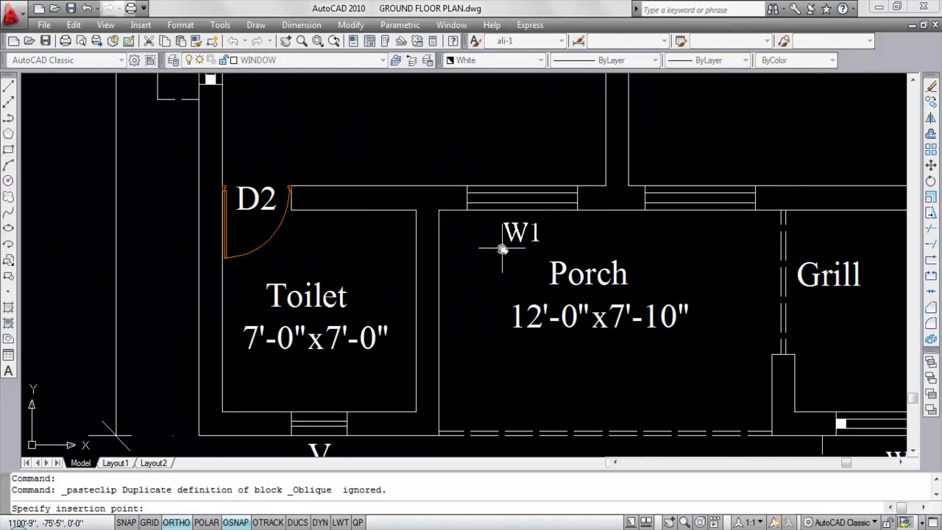
{"action": "left_click", "coordinate": [503, 251]}
{"action": "key", "text": "ctrl+v"}
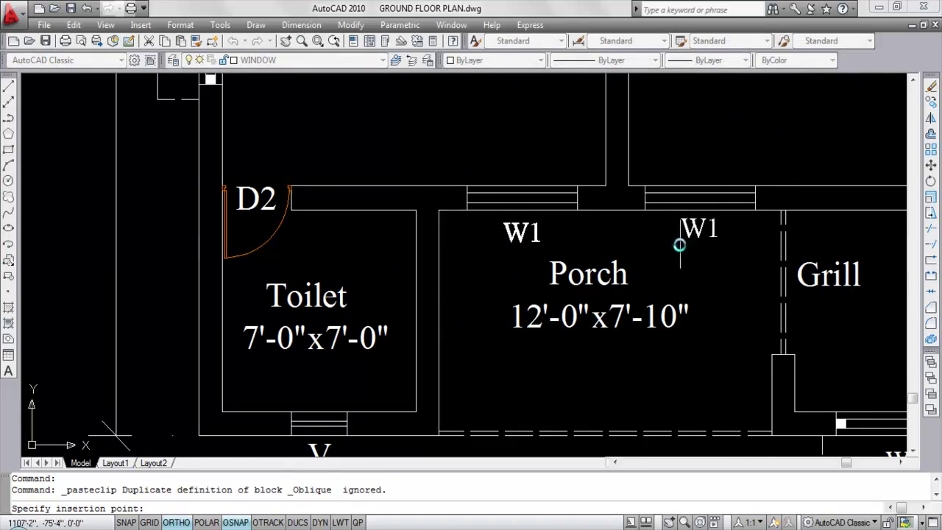
{"action": "left_click", "coordinate": [687, 253]}
- Move the Porch room name and its size text straight down about 1'-0", away from the W1 labels
{"action": "scroll", "coordinate": [677, 194], "scroll_direction": "down", "scroll_amount": 4}
{"action": "left_click", "coordinate": [662, 250]}
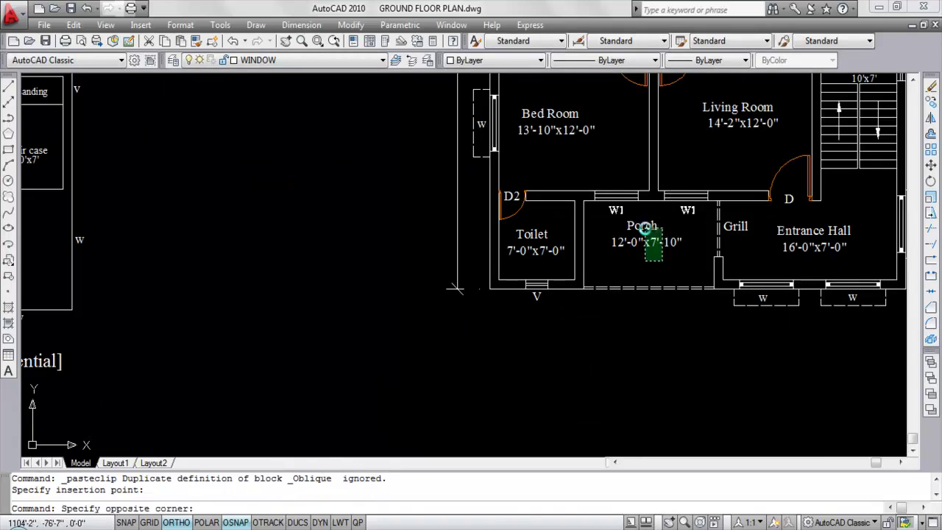
{"action": "left_click", "coordinate": [644, 221]}
{"action": "key", "text": "Return"}
{"action": "scroll", "coordinate": [643, 222], "scroll_direction": "up", "scroll_amount": 5}
{"action": "left_click", "coordinate": [625, 220]}
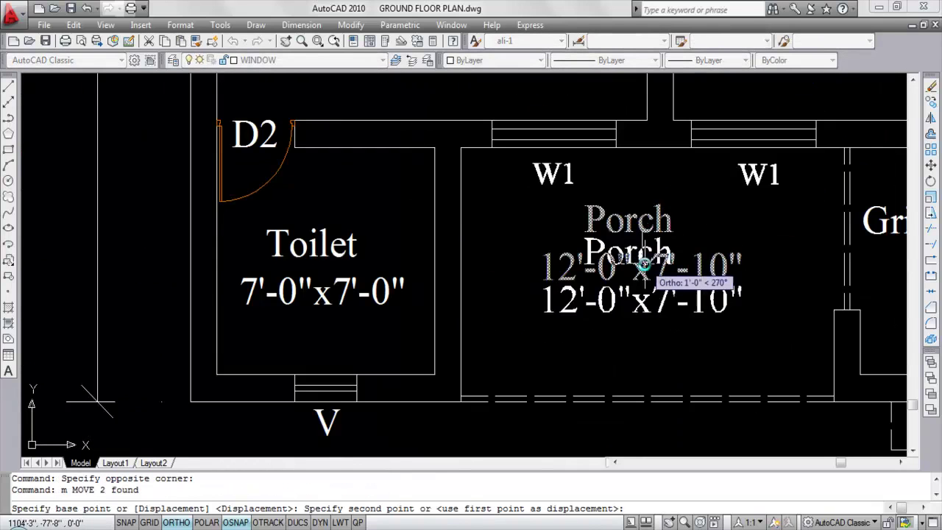
{"action": "left_click", "coordinate": [627, 230]}
{"action": "scroll", "coordinate": [603, 205], "scroll_direction": "down", "scroll_amount": 7}
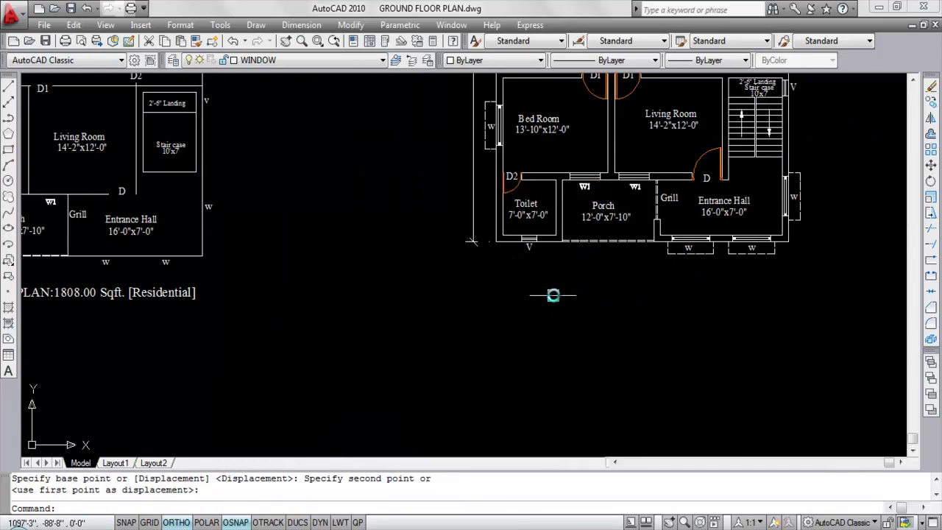
{"action": "scroll", "coordinate": [557, 293], "scroll_direction": "down", "scroll_amount": 4}
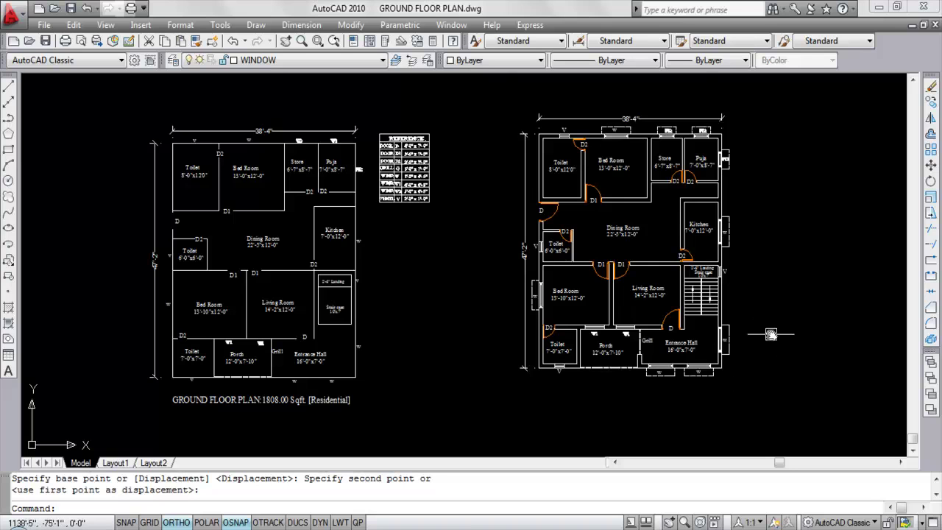
{"action": "scroll", "coordinate": [766, 335], "scroll_direction": "up", "scroll_amount": 2}
{"action": "scroll", "coordinate": [751, 317], "scroll_direction": "down", "scroll_amount": 3}
{"action": "scroll", "coordinate": [746, 282], "scroll_direction": "up", "scroll_amount": 2}
{"action": "middle_click_drag", "start_coordinate": [746, 282], "coordinate": [716, 298]}
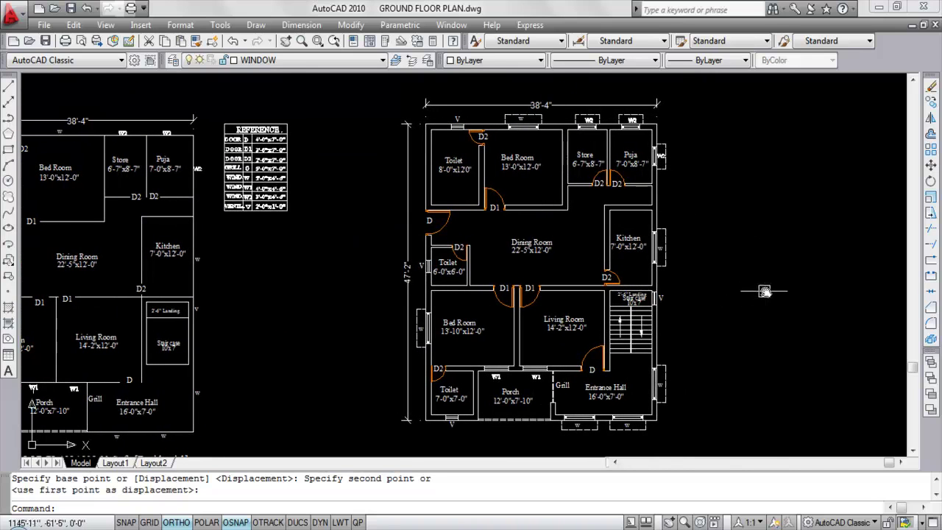